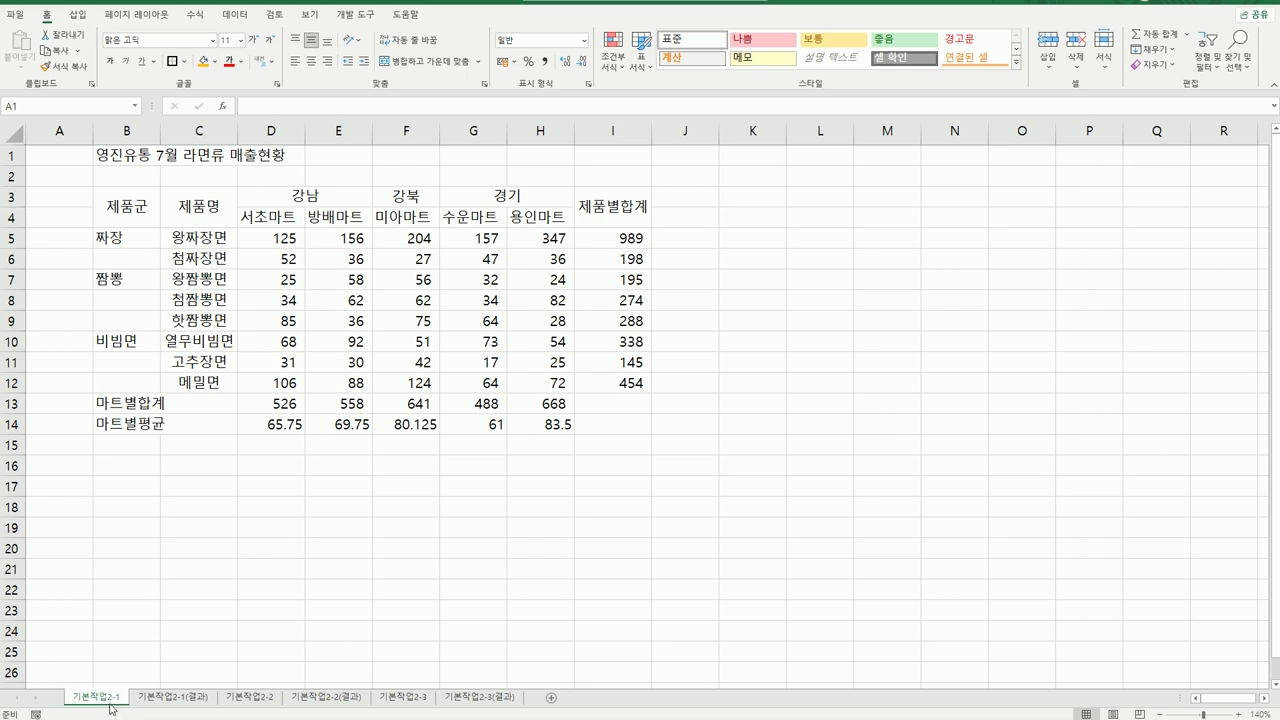
Step: Merge and center B5:B6 and B7:B9 separately on the 기본작업2-1 sheet
click(111, 707)
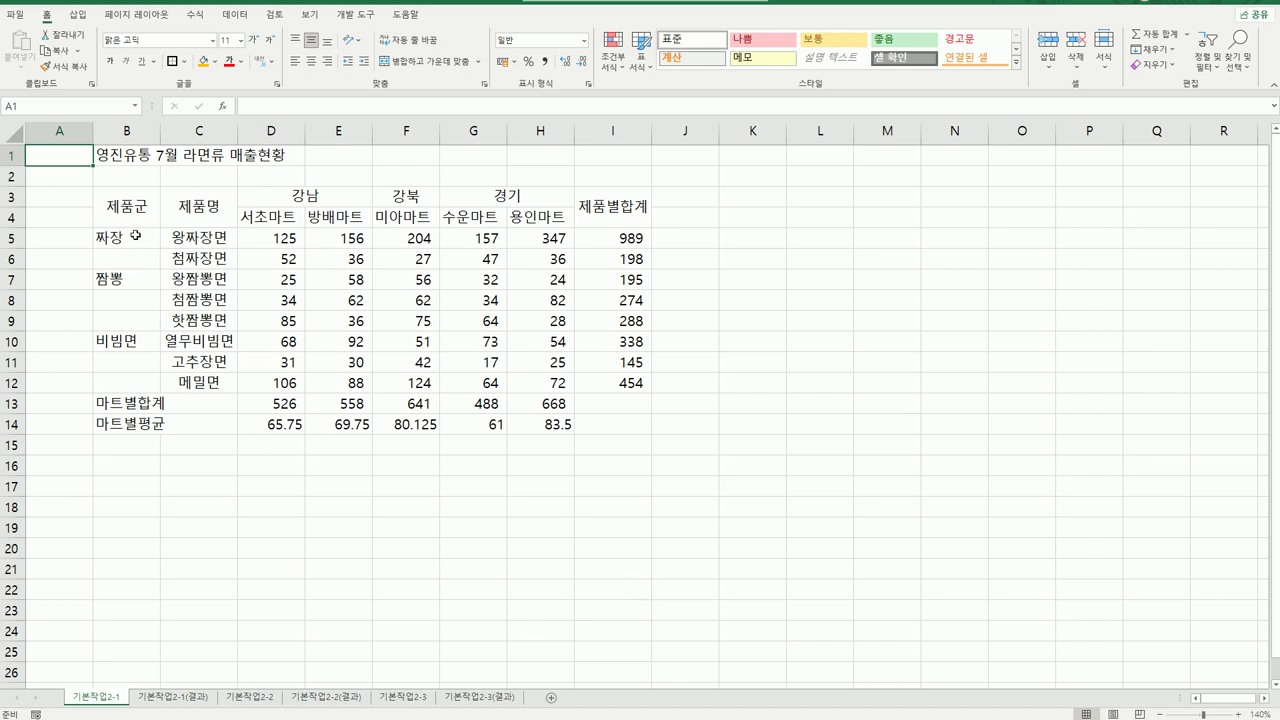
drag(135, 235, 134, 258)
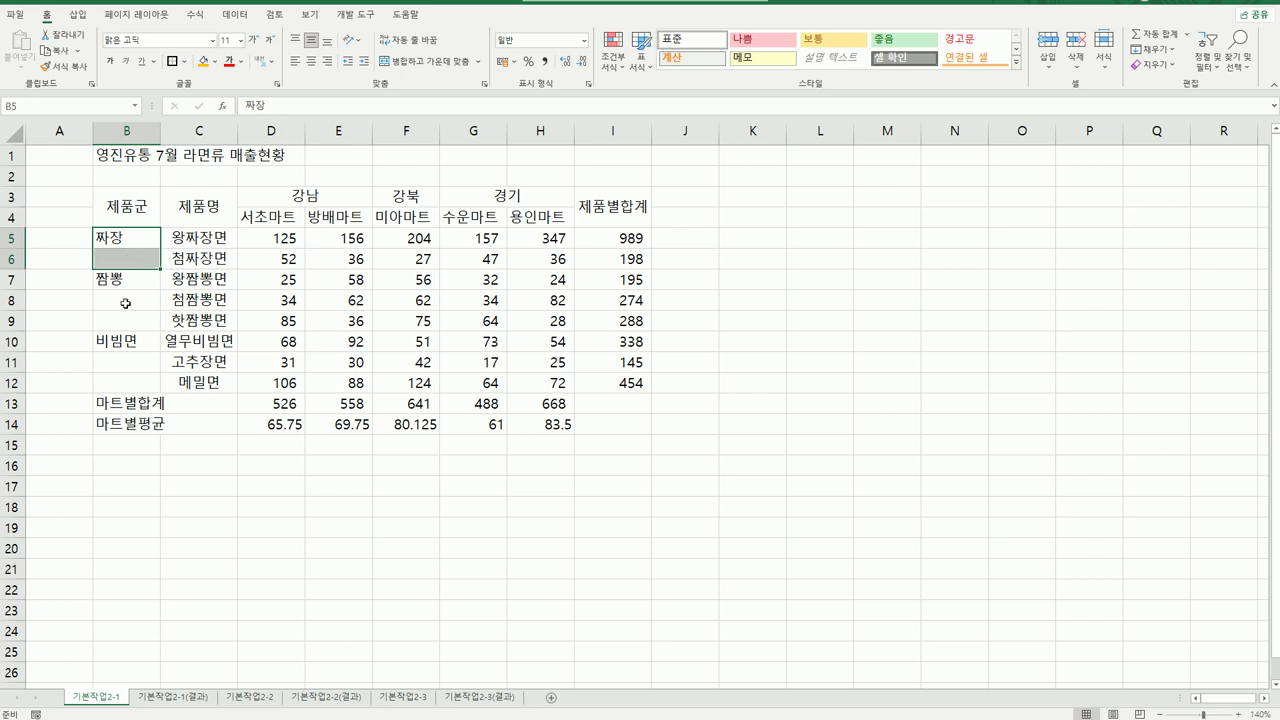
click(427, 63)
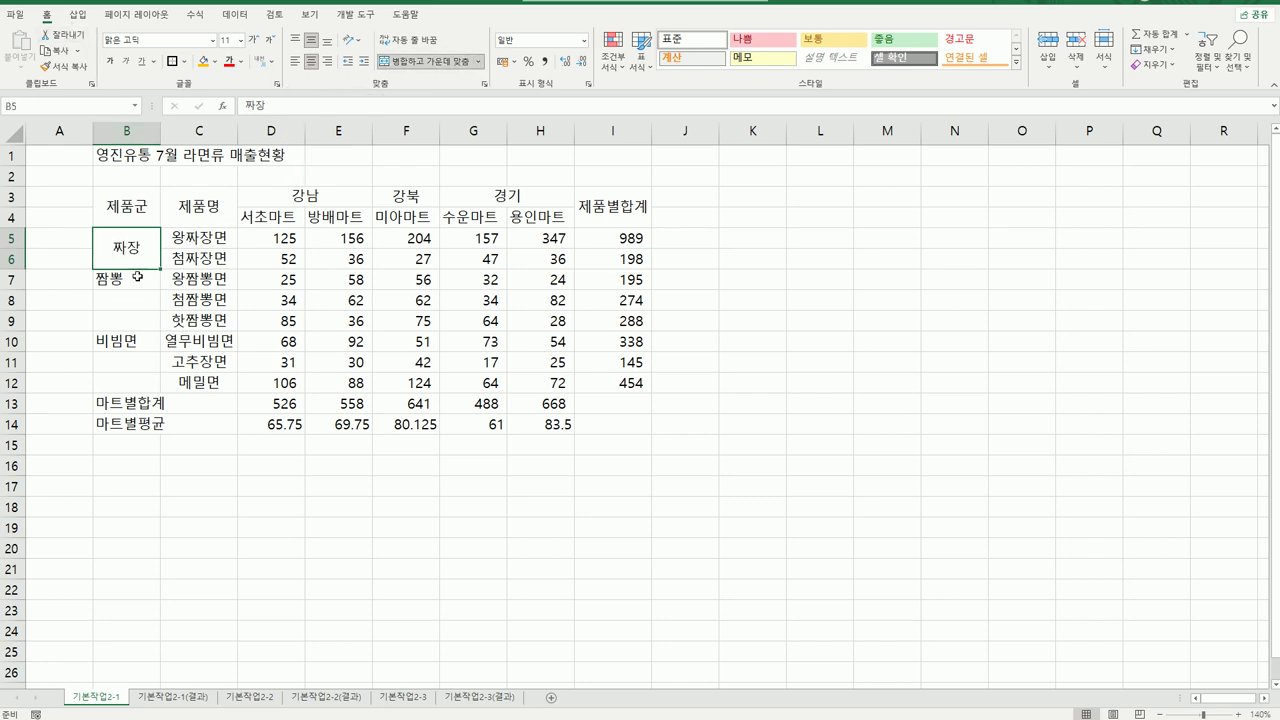
drag(128, 281, 128, 322)
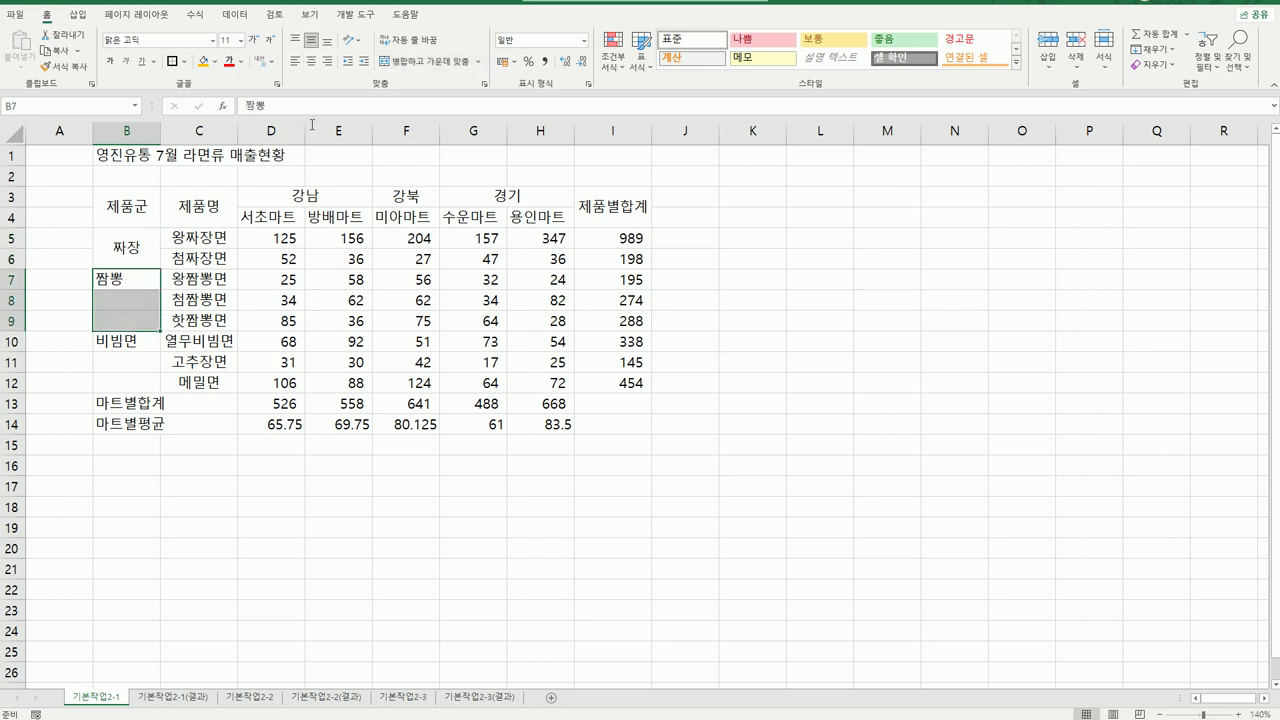
click(405, 68)
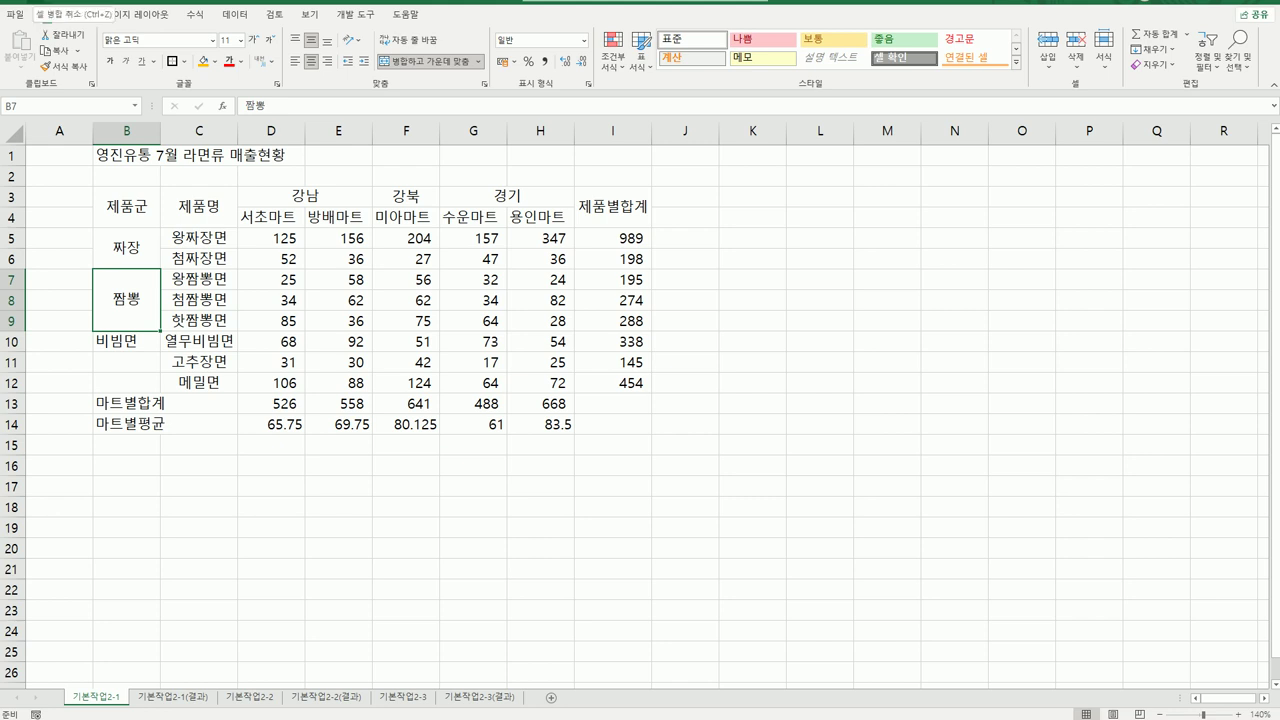
Step: Undo the merges of the 짜장 and 짬뽕 product group cells
key(ctrl+z)
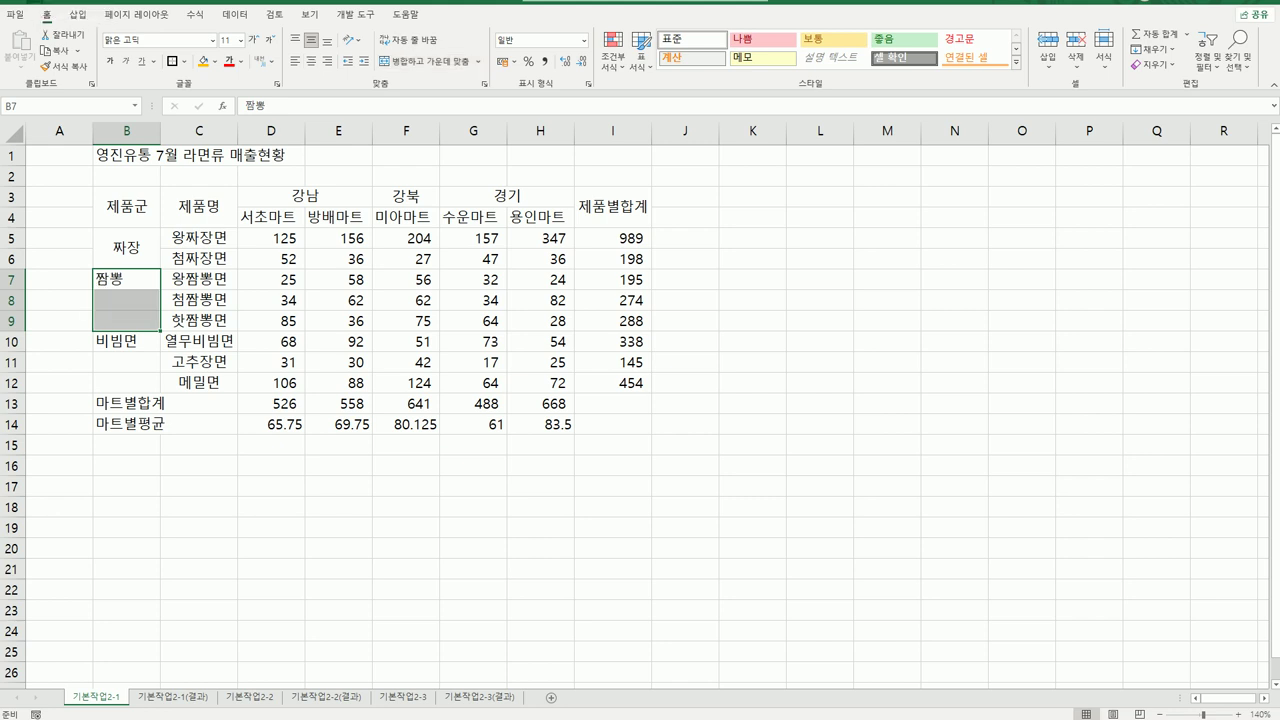
key(ctrl+z)
click(262, 552)
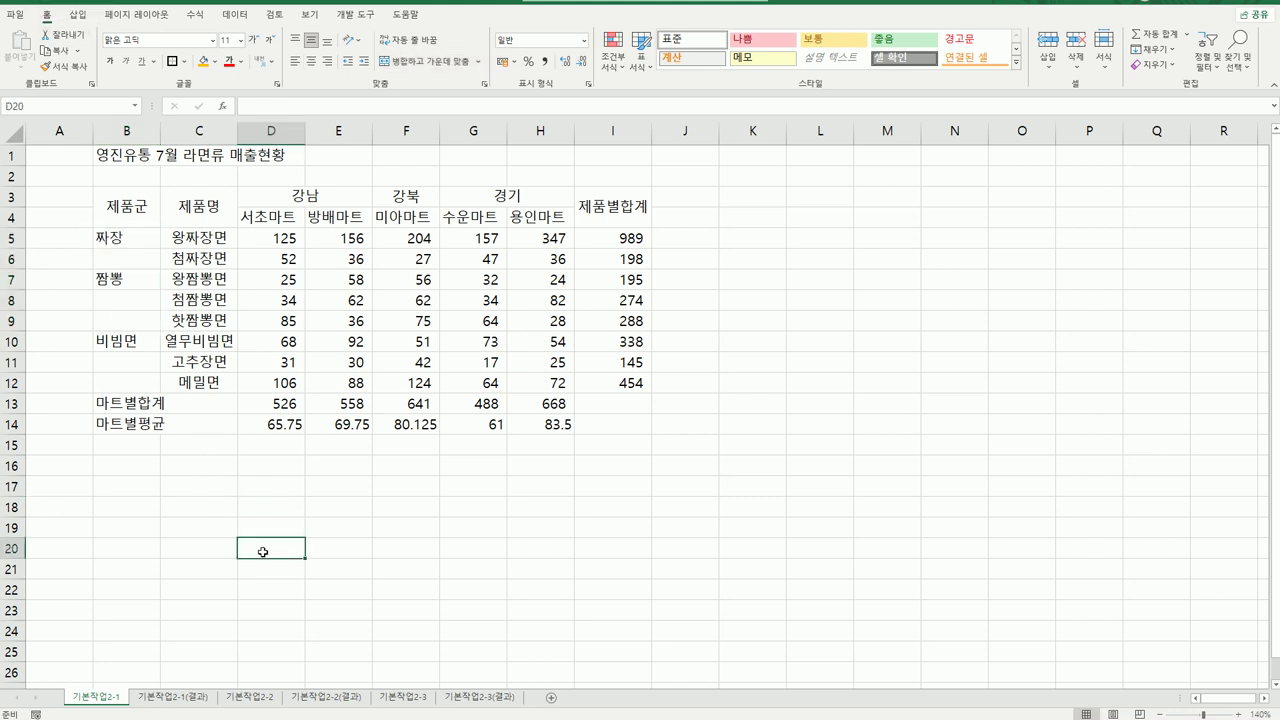
Step: Merge and center B5:B6, B7:B9, B10:B12, B13:C13 and B14:C14 in one go as a multiple selection
drag(115, 236, 115, 256)
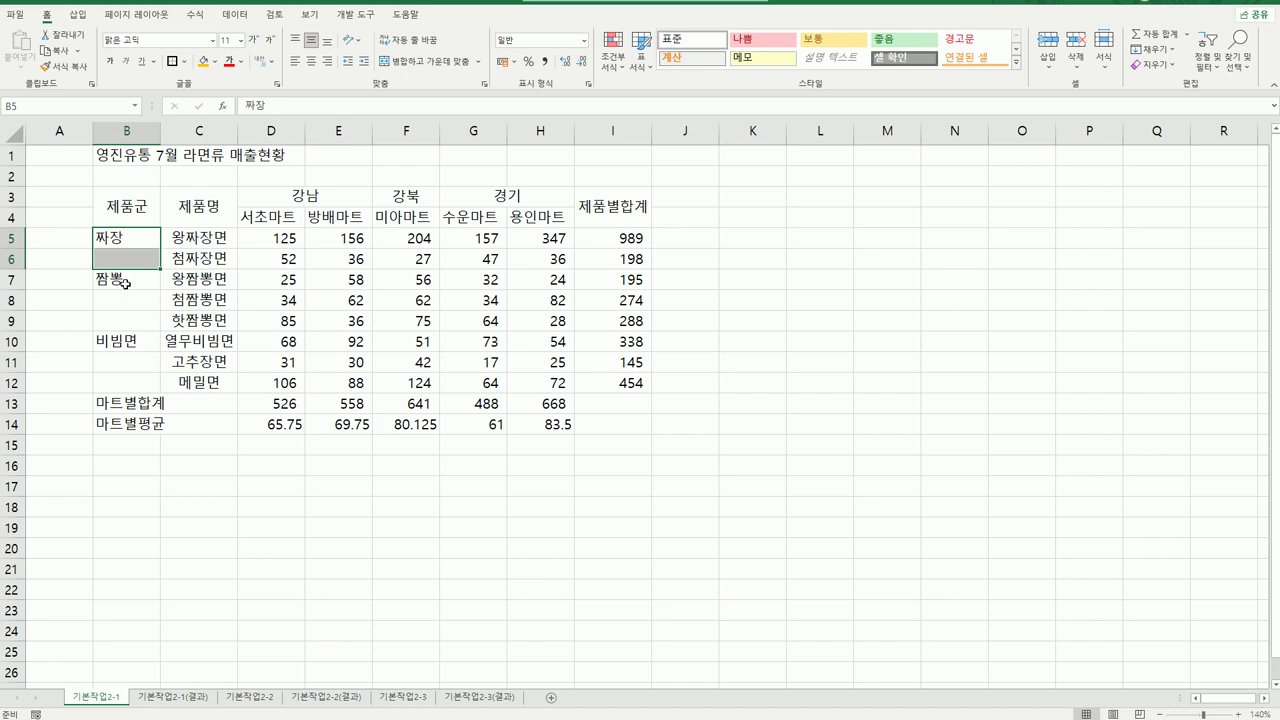
drag(125, 284, 126, 318)
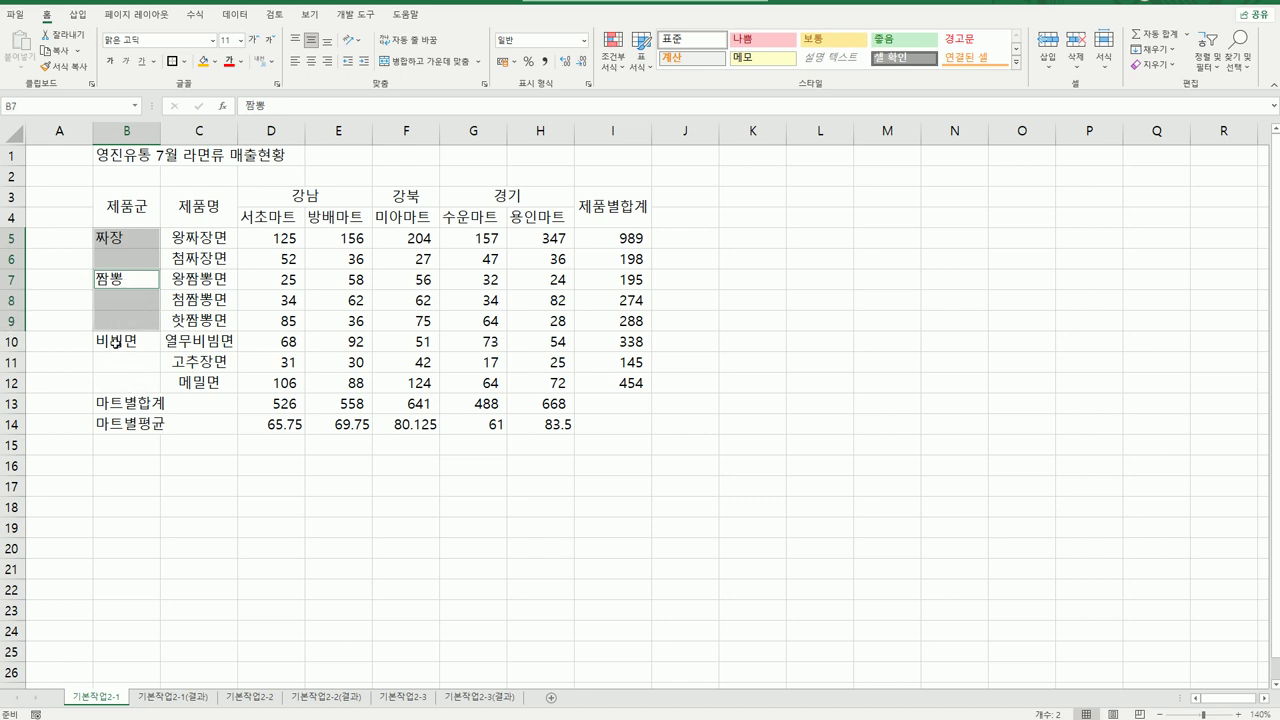
drag(116, 343, 203, 428)
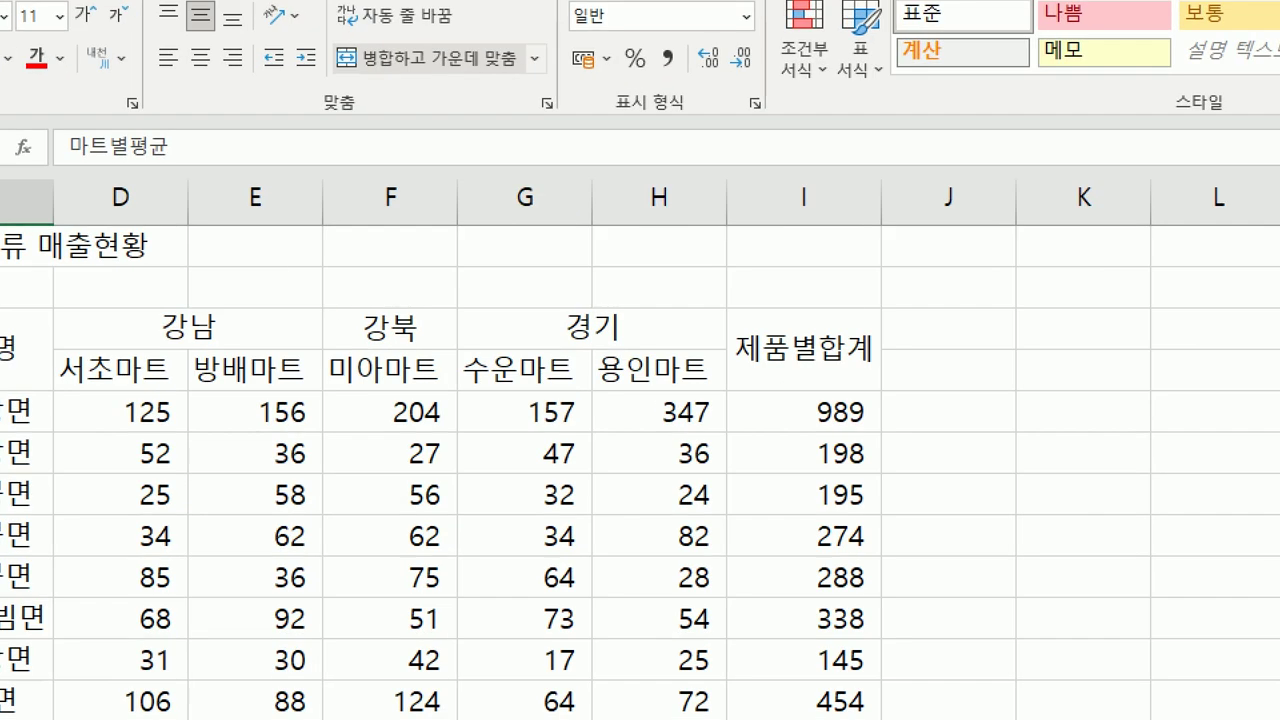
mouse_move(508, 105)
mouse_down()
mouse_move(335, 30)
mouse_move(560, 80)
mouse_move(510, 102)
mouse_up()
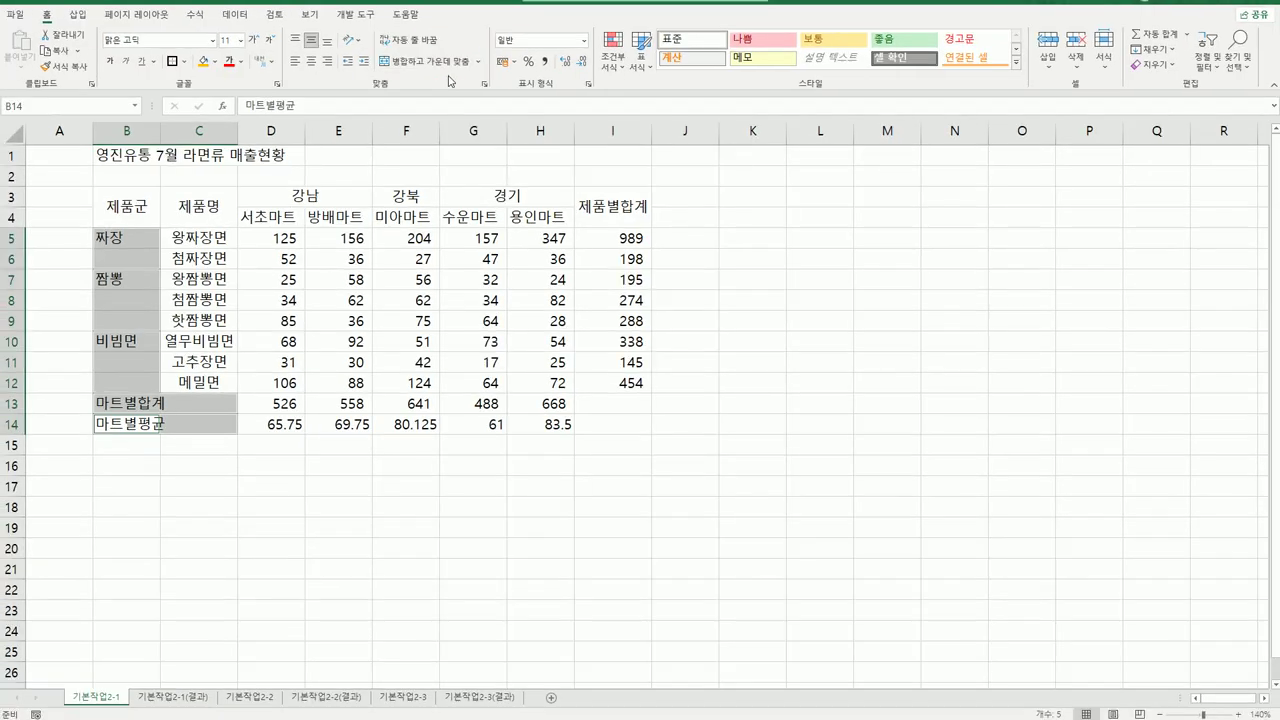
click(447, 70)
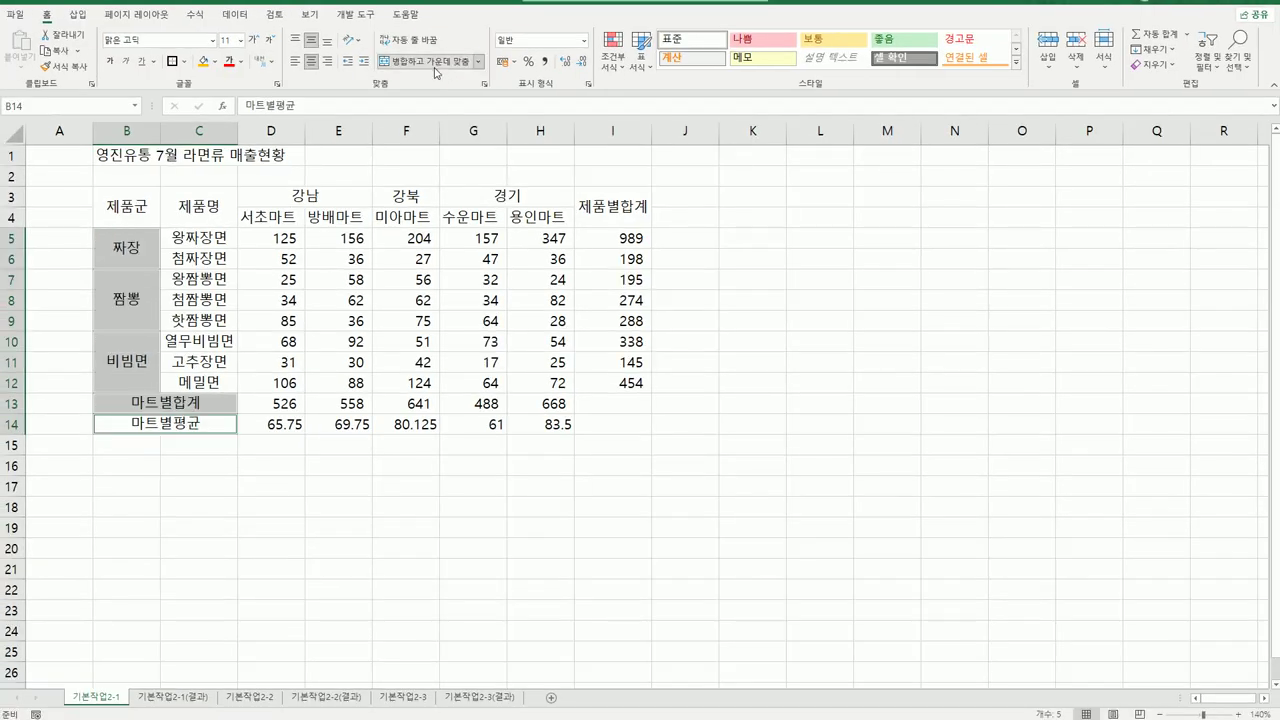
click(431, 70)
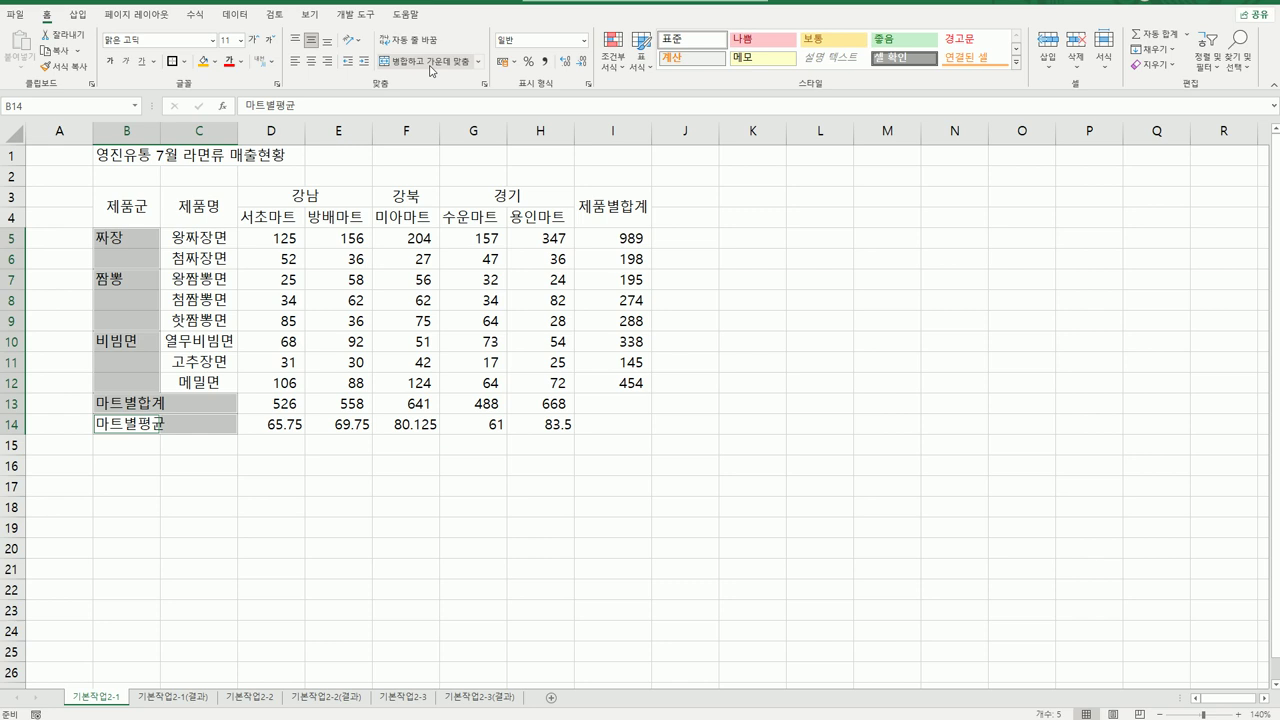
click(431, 70)
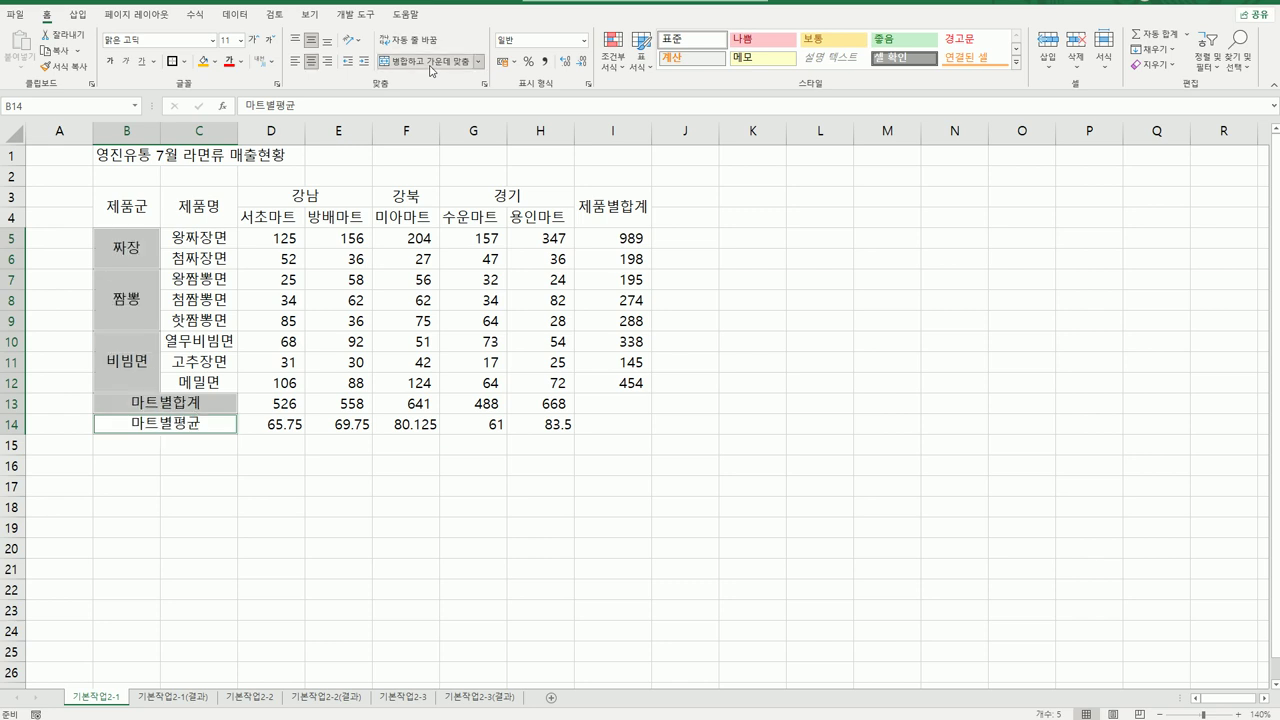
click(311, 529)
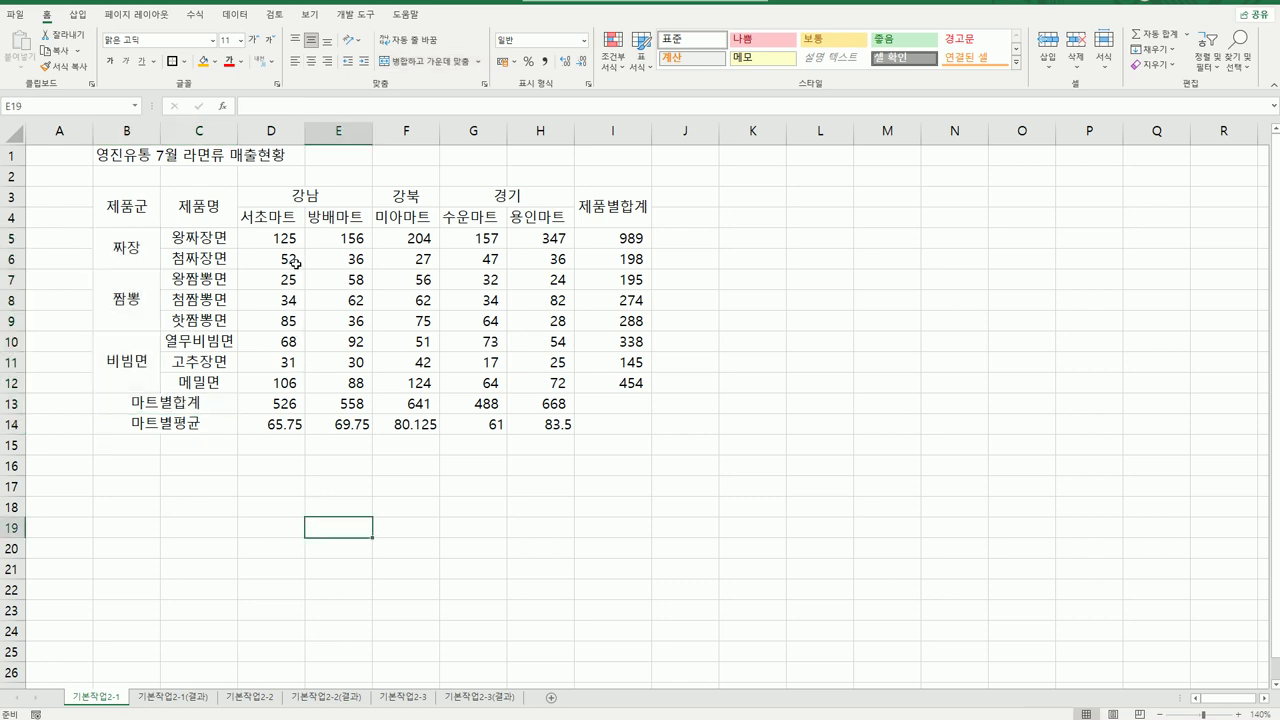
Step: Center the store name headers in D4:H4 horizontally
drag(261, 219, 535, 216)
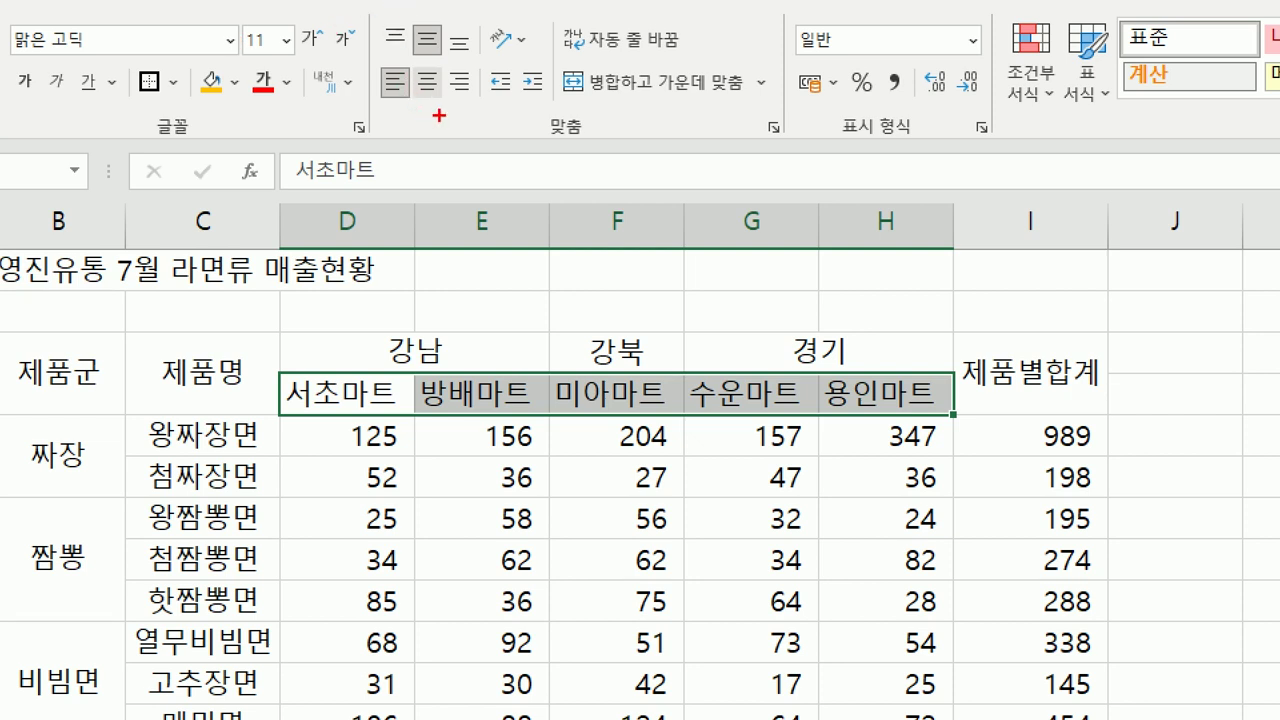
mouse_move(438, 116)
mouse_down()
mouse_move(401, 82)
mouse_move(447, 90)
mouse_move(440, 114)
mouse_up()
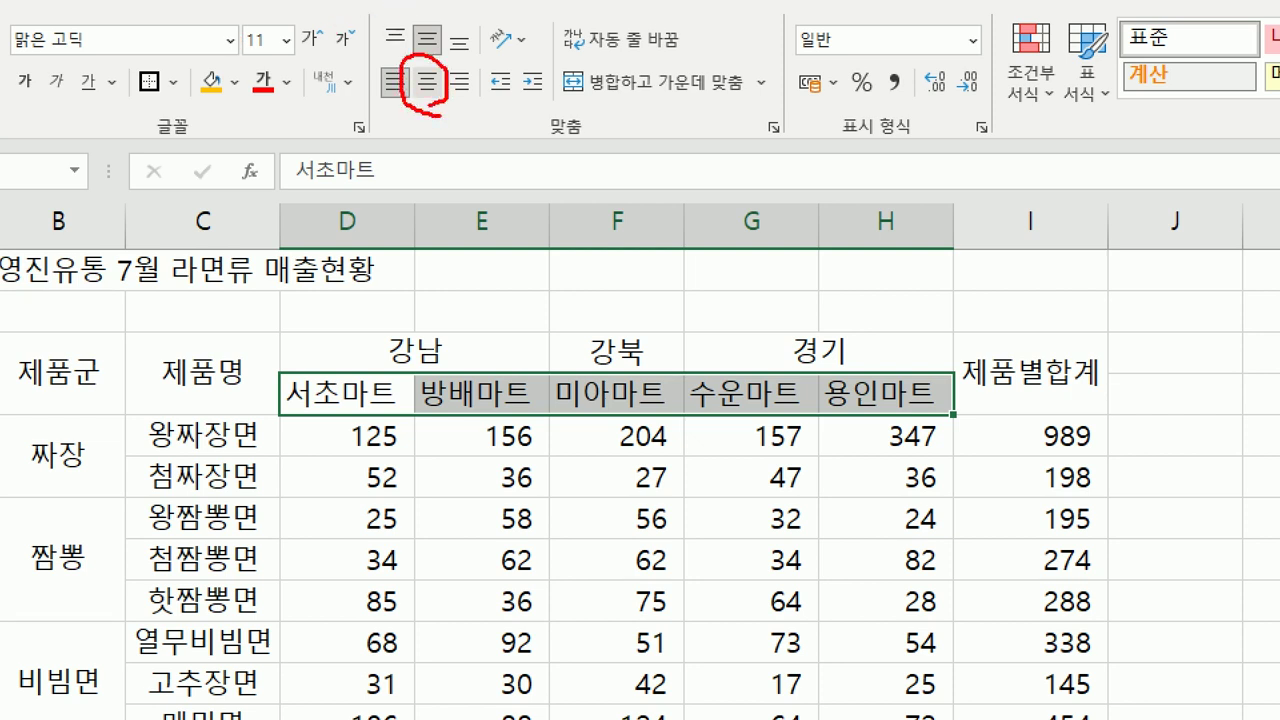
mouse_move(236, 102)
mouse_down()
mouse_move(212, 106)
mouse_move(185, 52)
mouse_move(240, 88)
mouse_move(236, 108)
mouse_up()
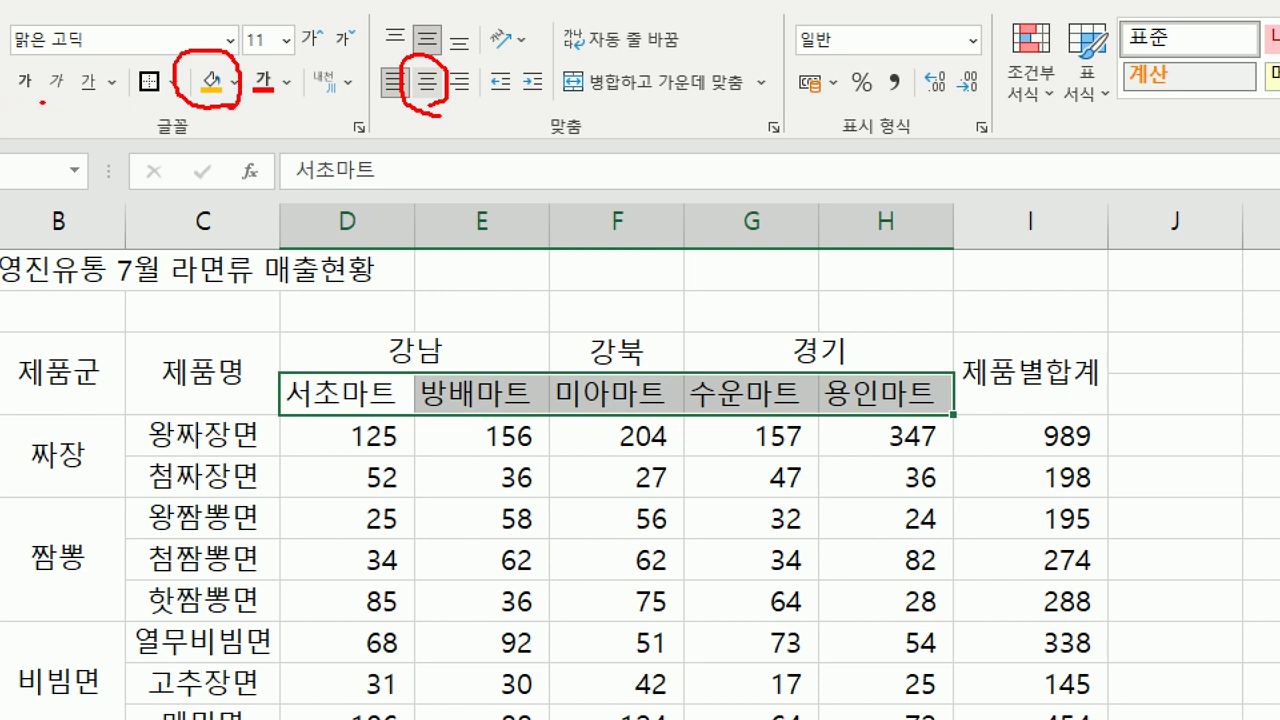
mouse_move(42, 101)
mouse_down()
mouse_move(12, 60)
mouse_move(52, 95)
mouse_up()
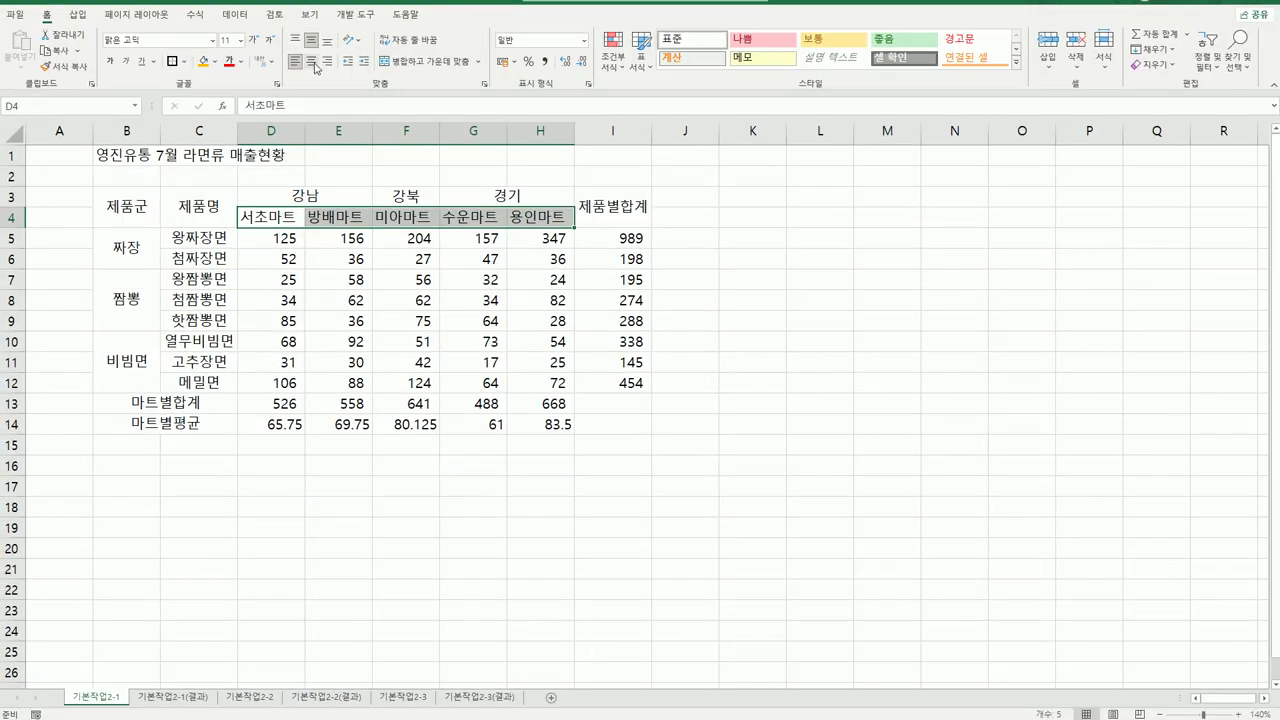
click(313, 62)
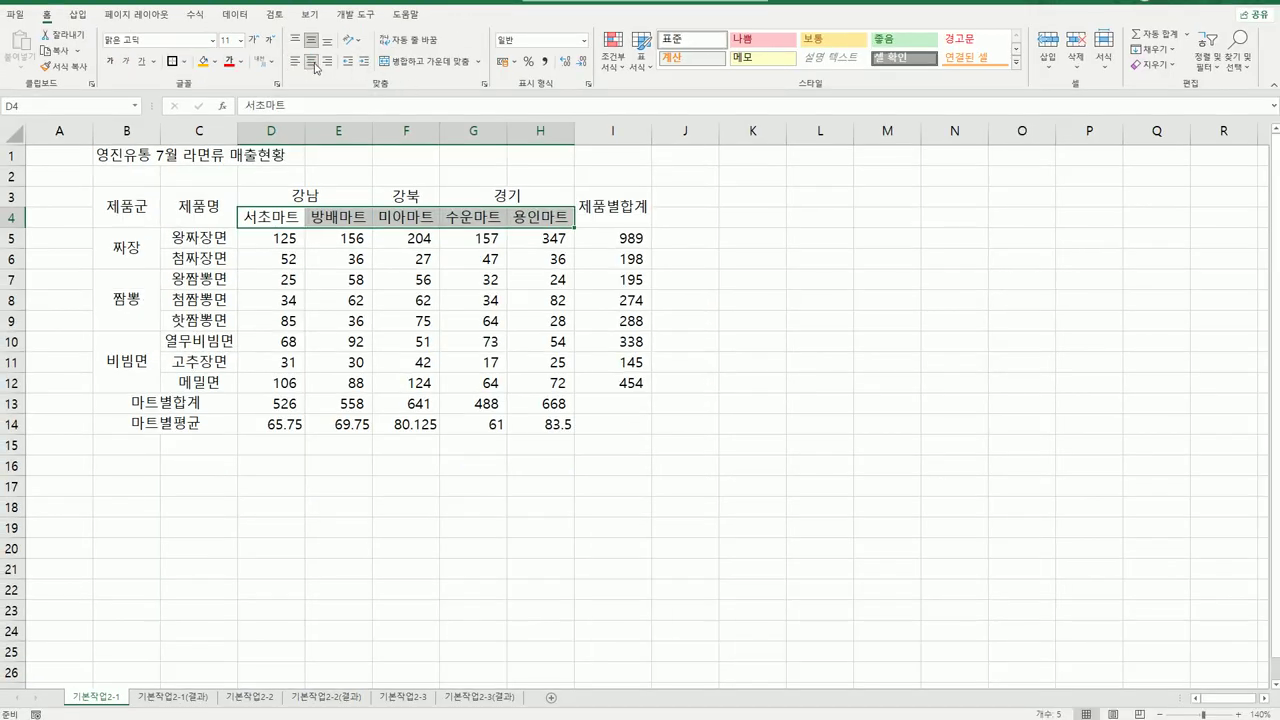
Step: Fill the store name headers in D4:H4 with the standard orange colour and make them bold
click(214, 61)
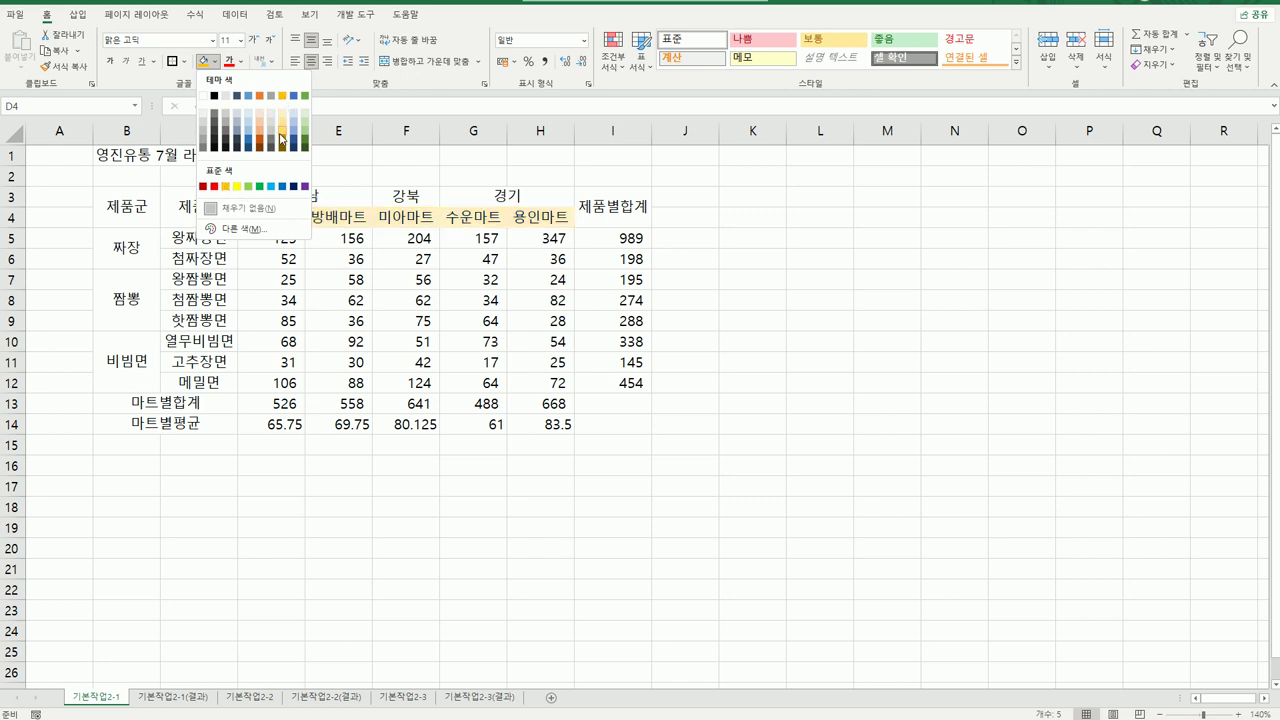
click(226, 187)
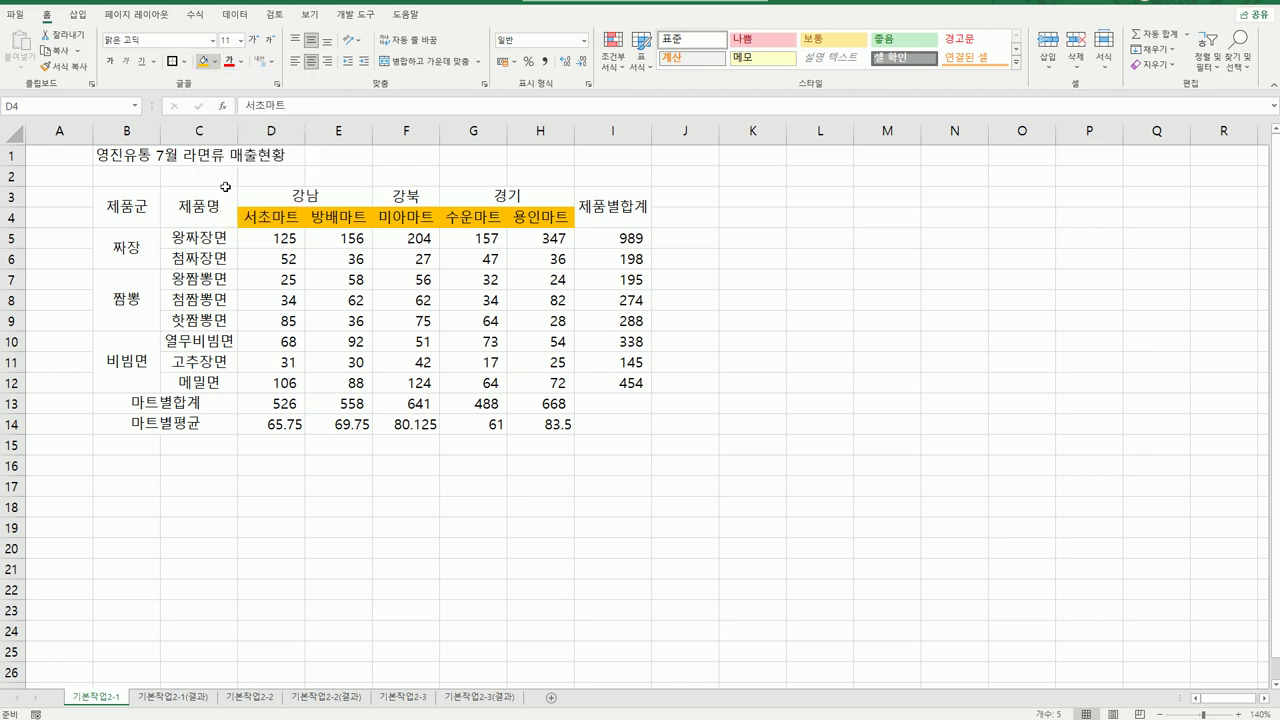
click(111, 62)
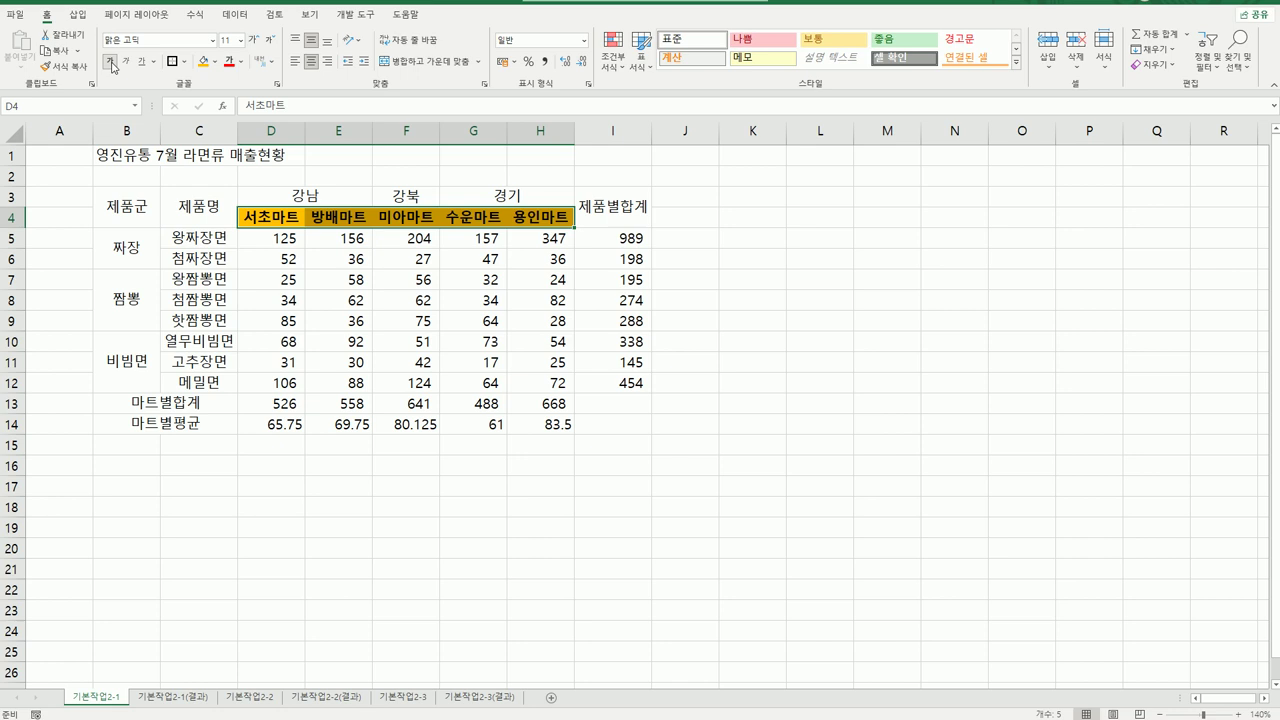
click(295, 217)
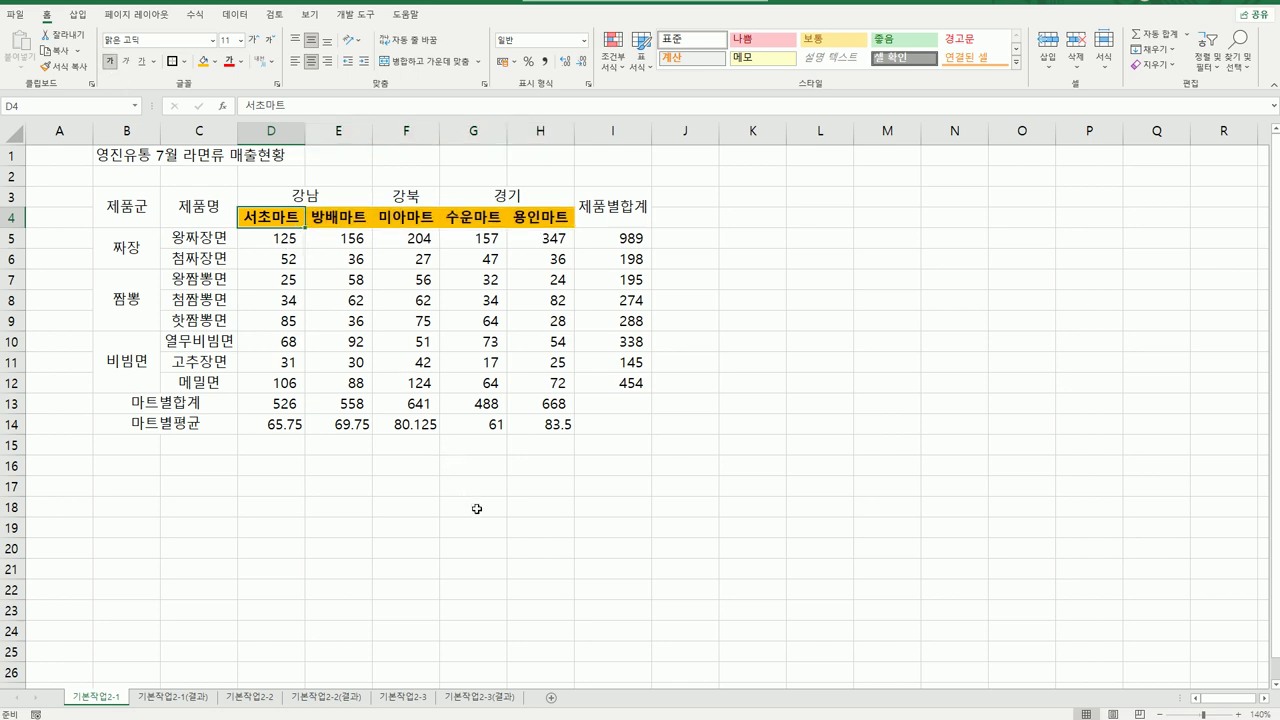
Step: Apply the custom number format #,##0"개" to the sales figures in D5:H12
drag(260, 249, 522, 385)
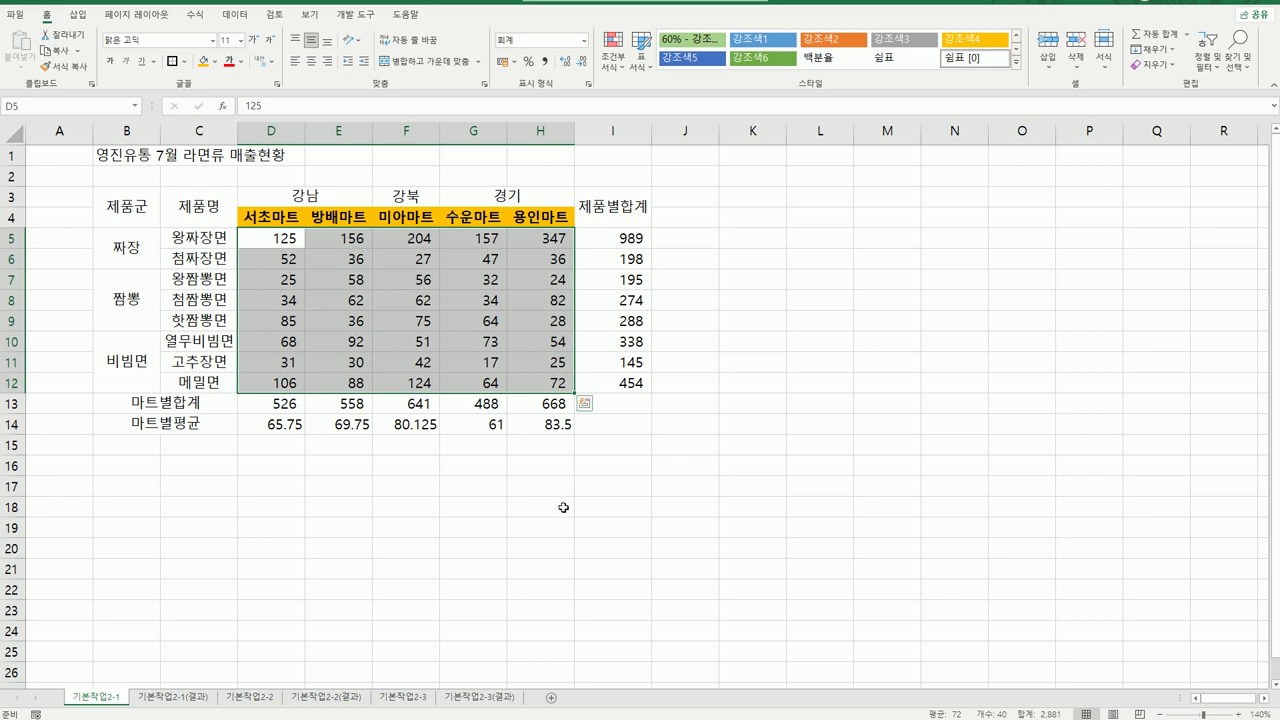
right_click(280, 241)
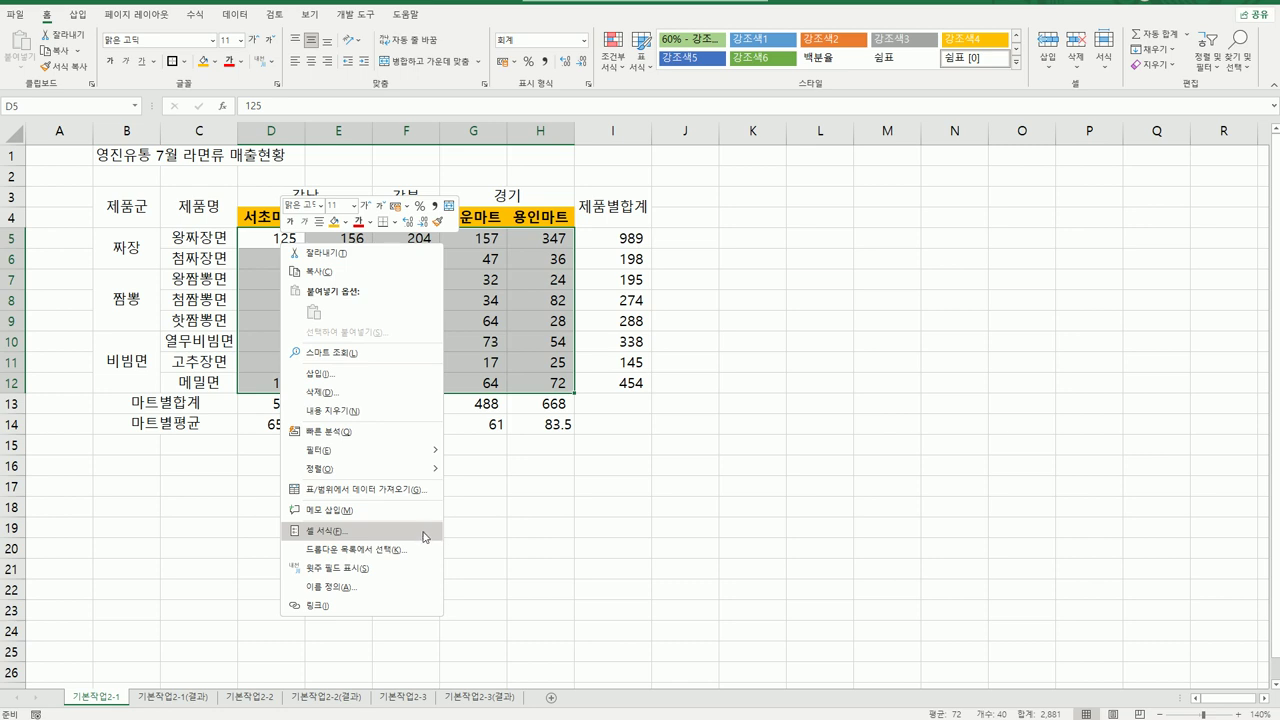
click(368, 537)
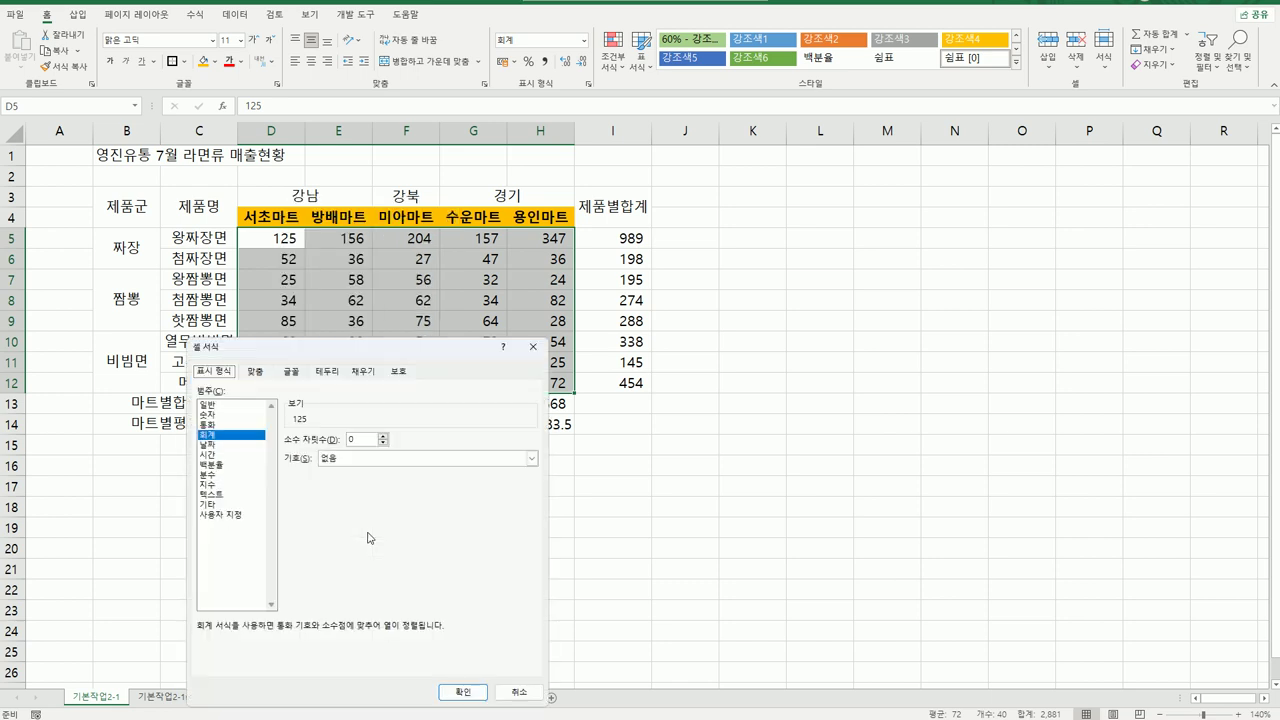
drag(410, 344, 916, 166)
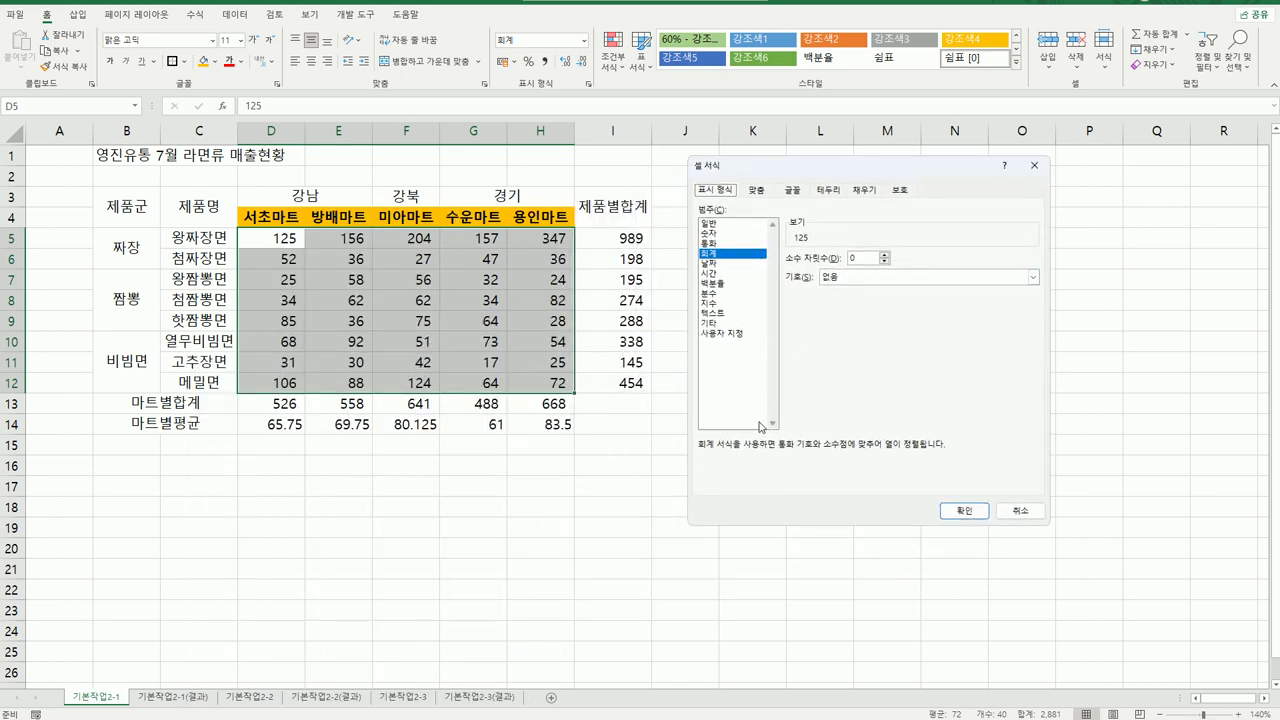
click(735, 333)
drag(945, 271, 707, 272)
key(Delete)
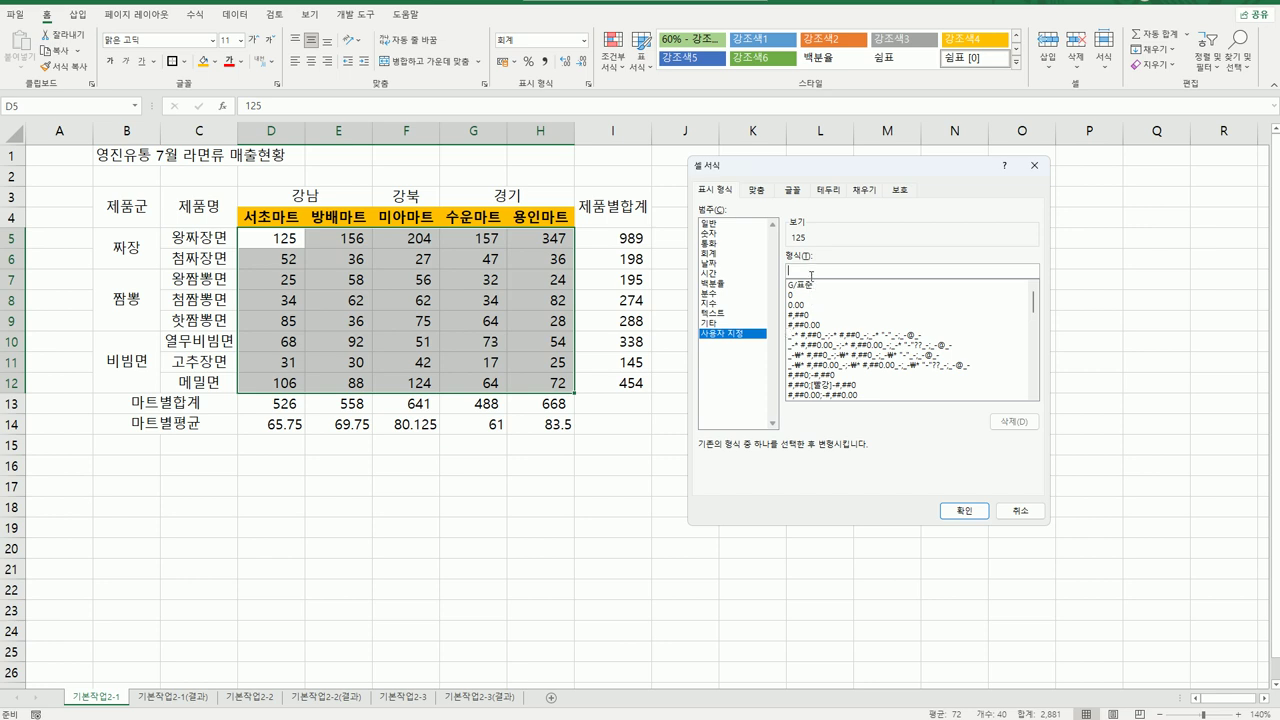
text(#,##0)
text(개)
key(BackSpace)
key(BackSpace)
text("개)
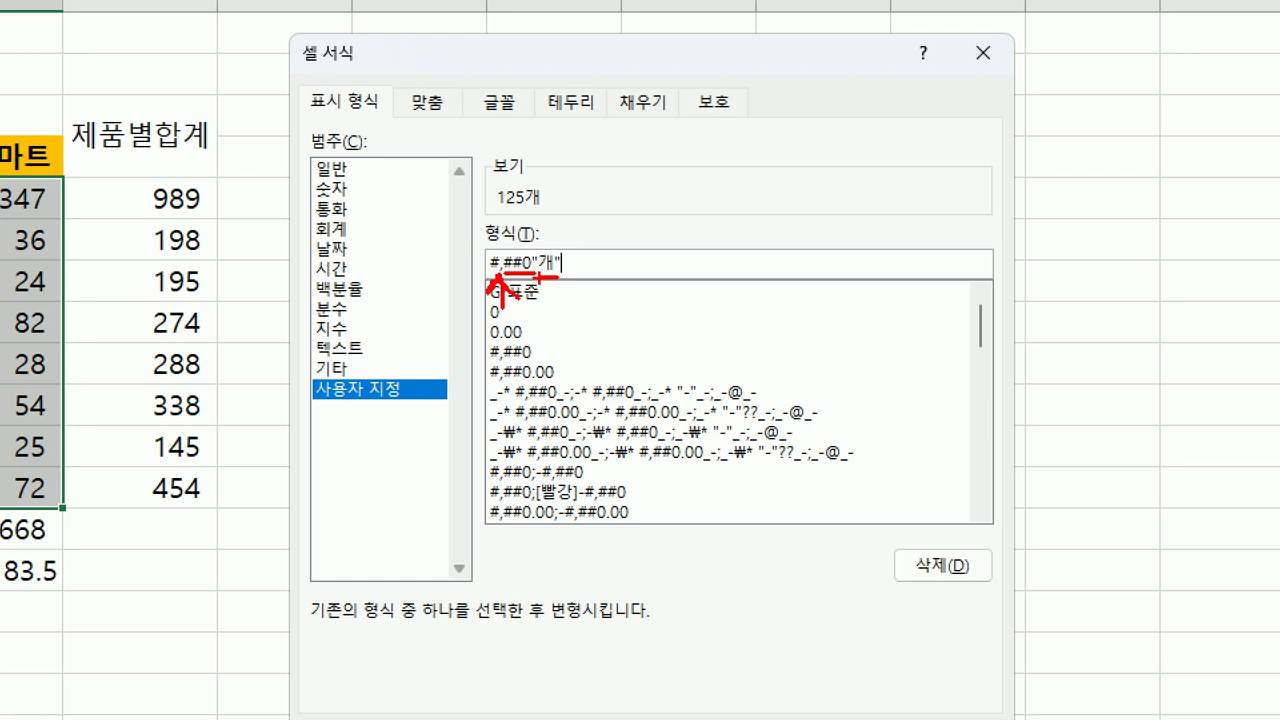
drag(525, 272, 525, 316)
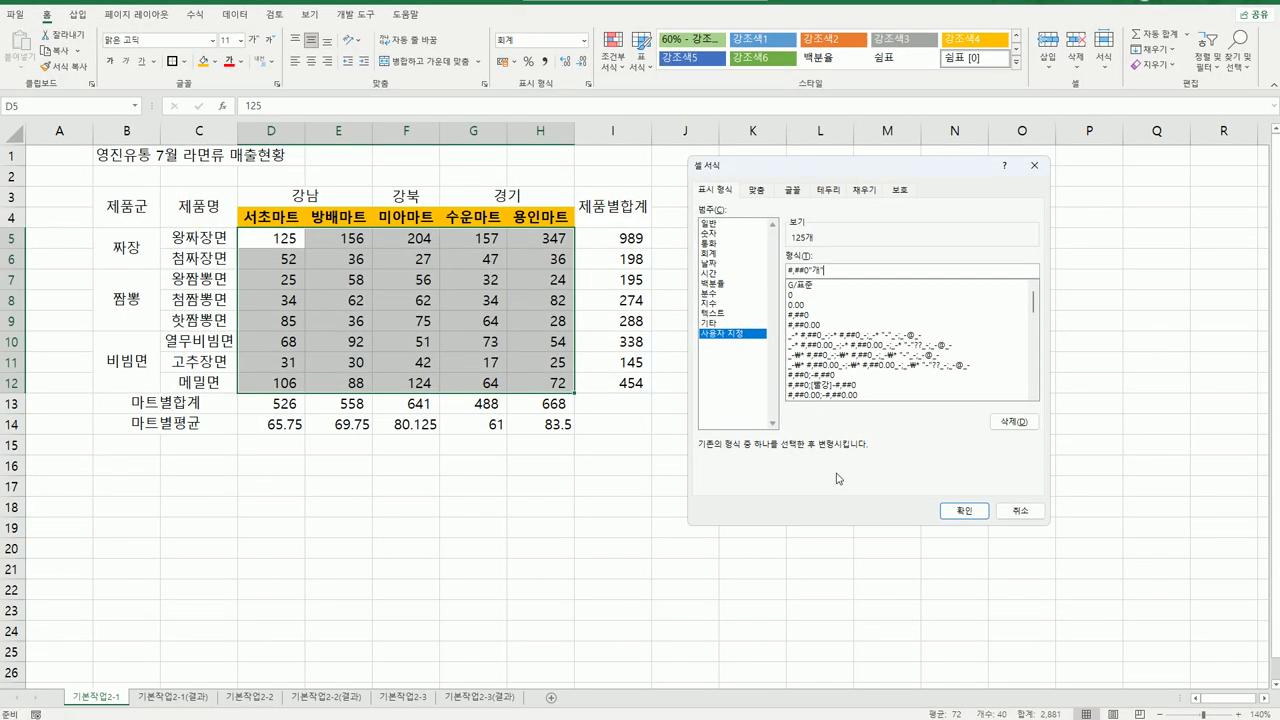
click(963, 511)
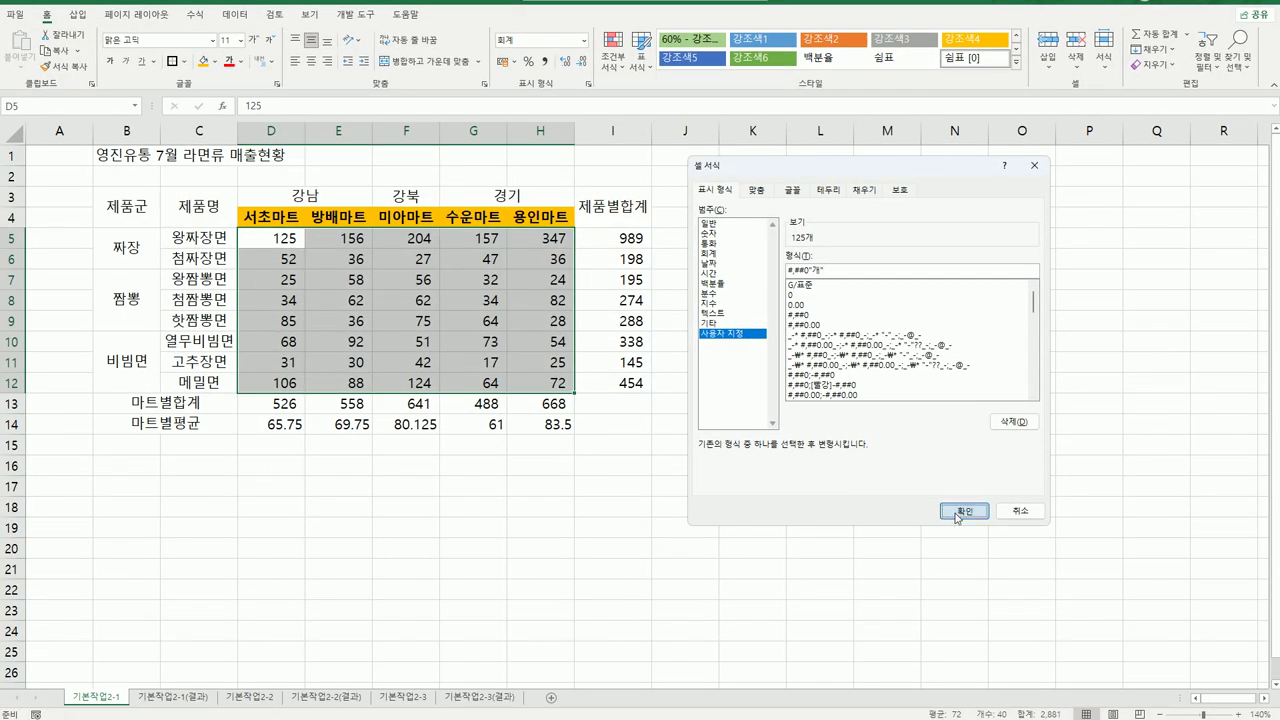
click(749, 580)
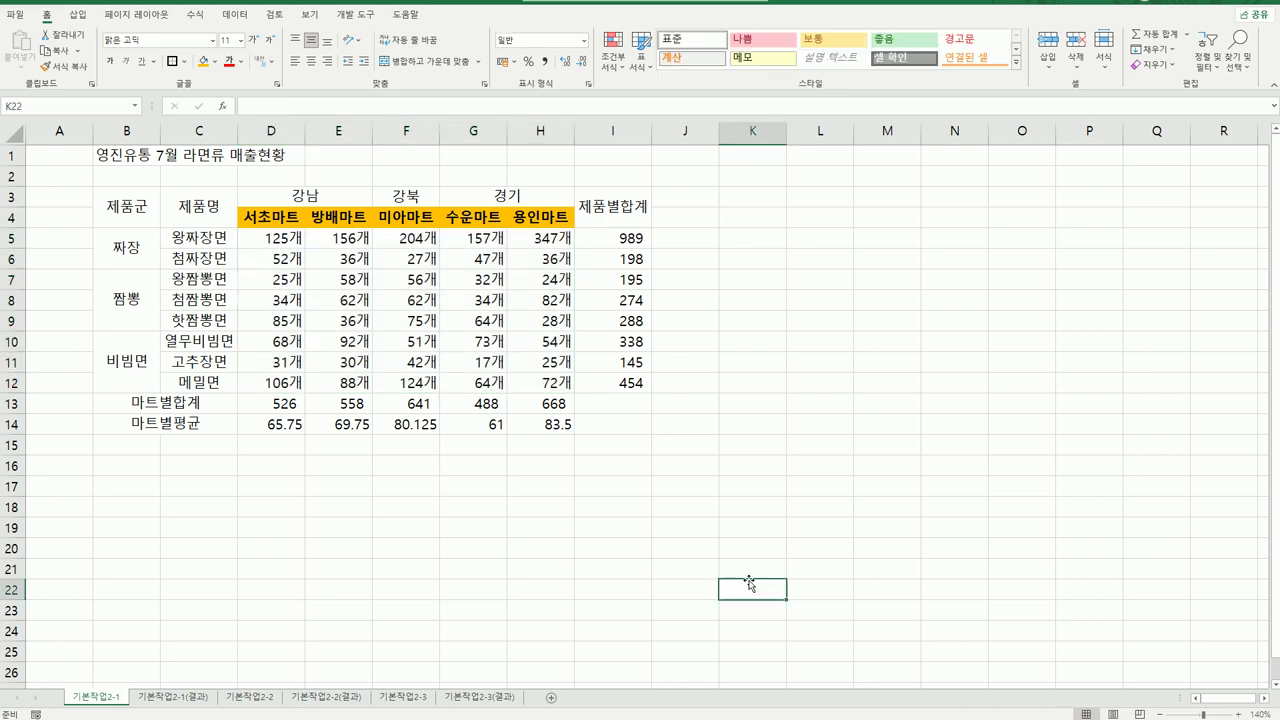
Step: Choose the Number format with two decimal places for the store averages in D14:H14
drag(287, 424, 526, 427)
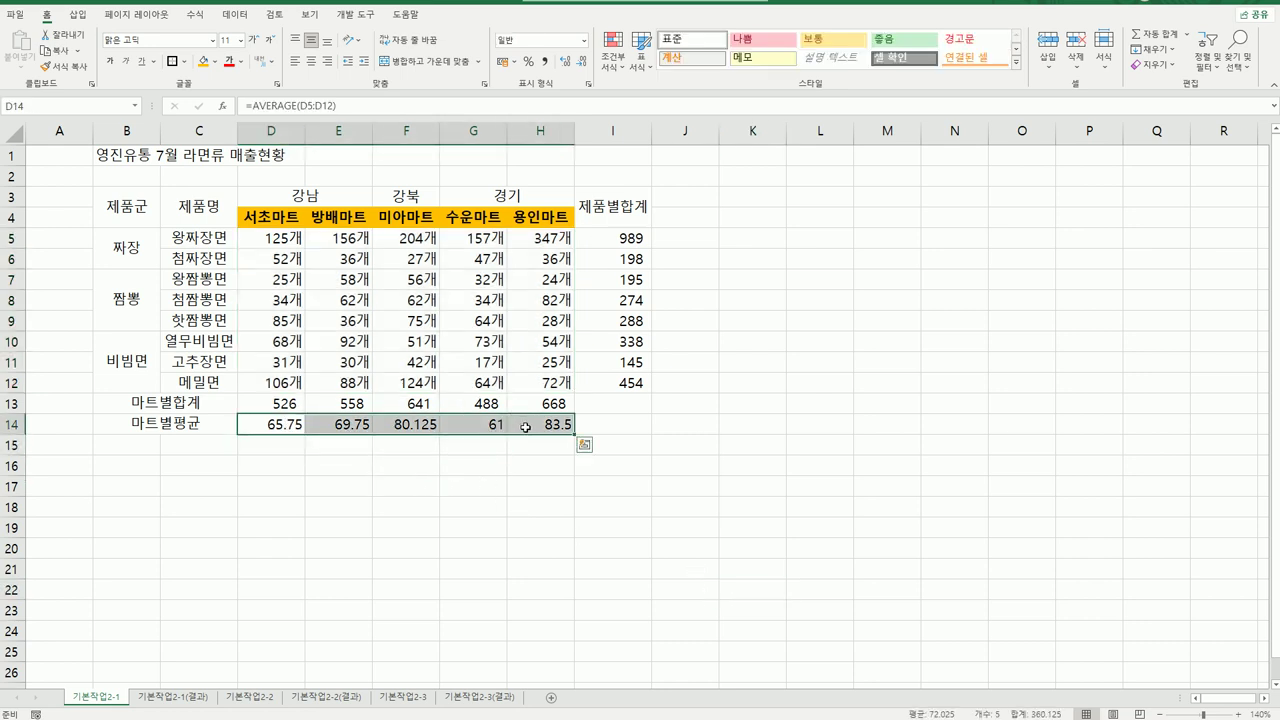
right_click(473, 426)
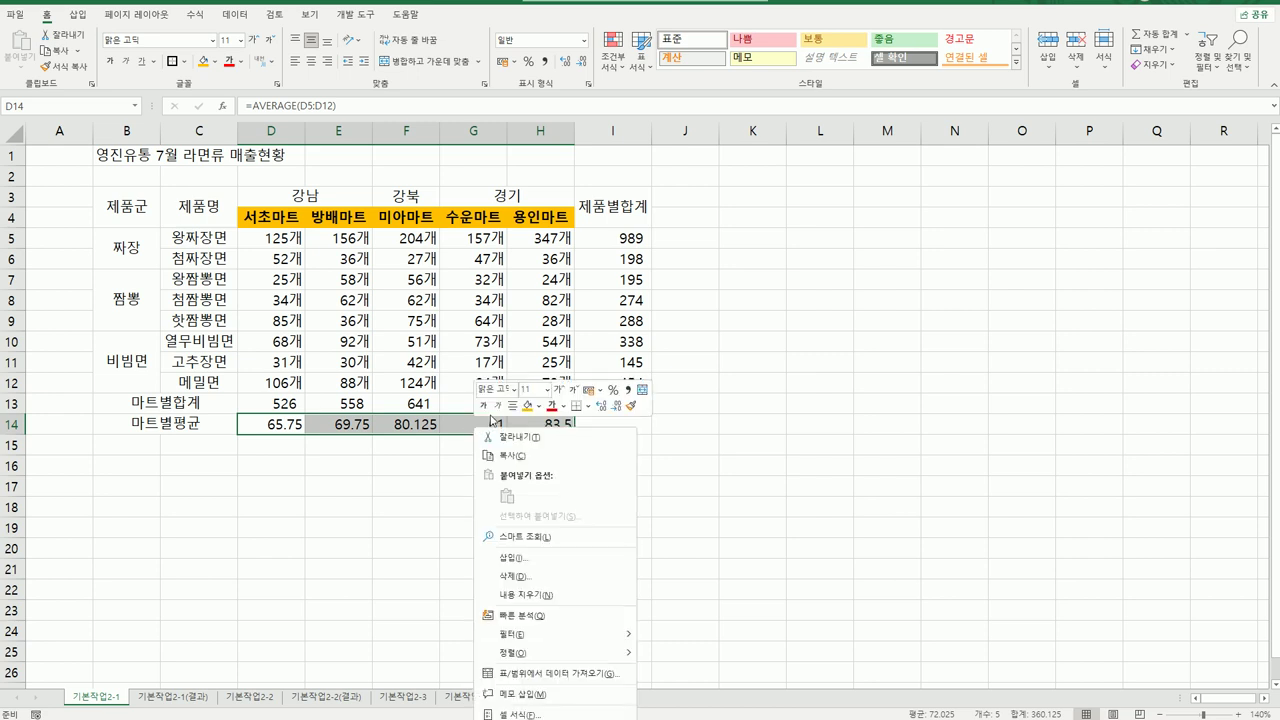
click(563, 714)
drag(620, 531, 930, 200)
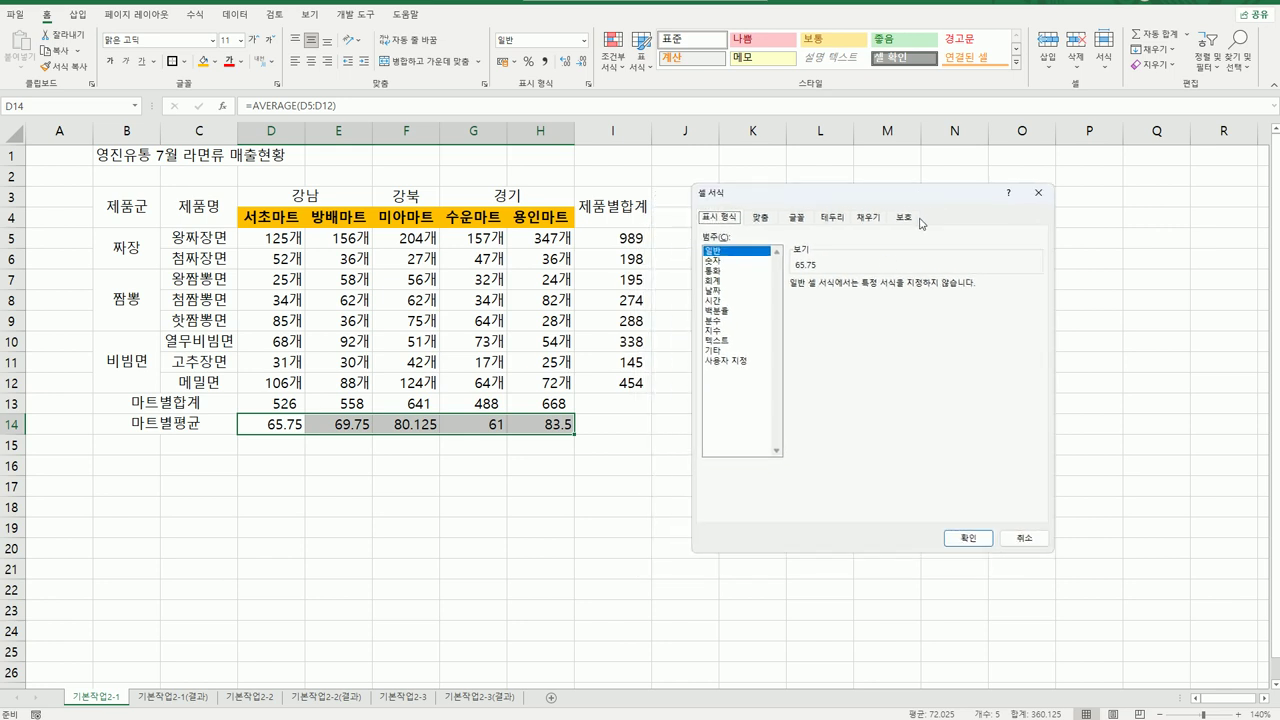
click(738, 261)
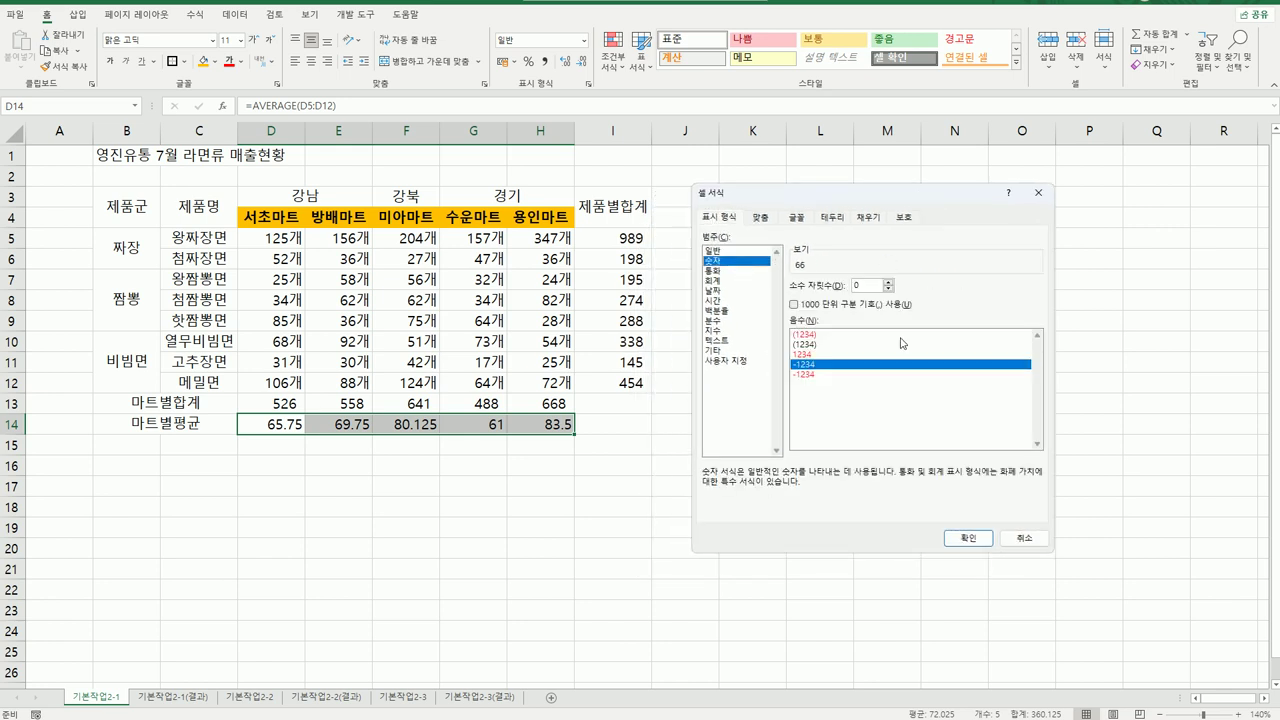
click(888, 282)
click(888, 282)
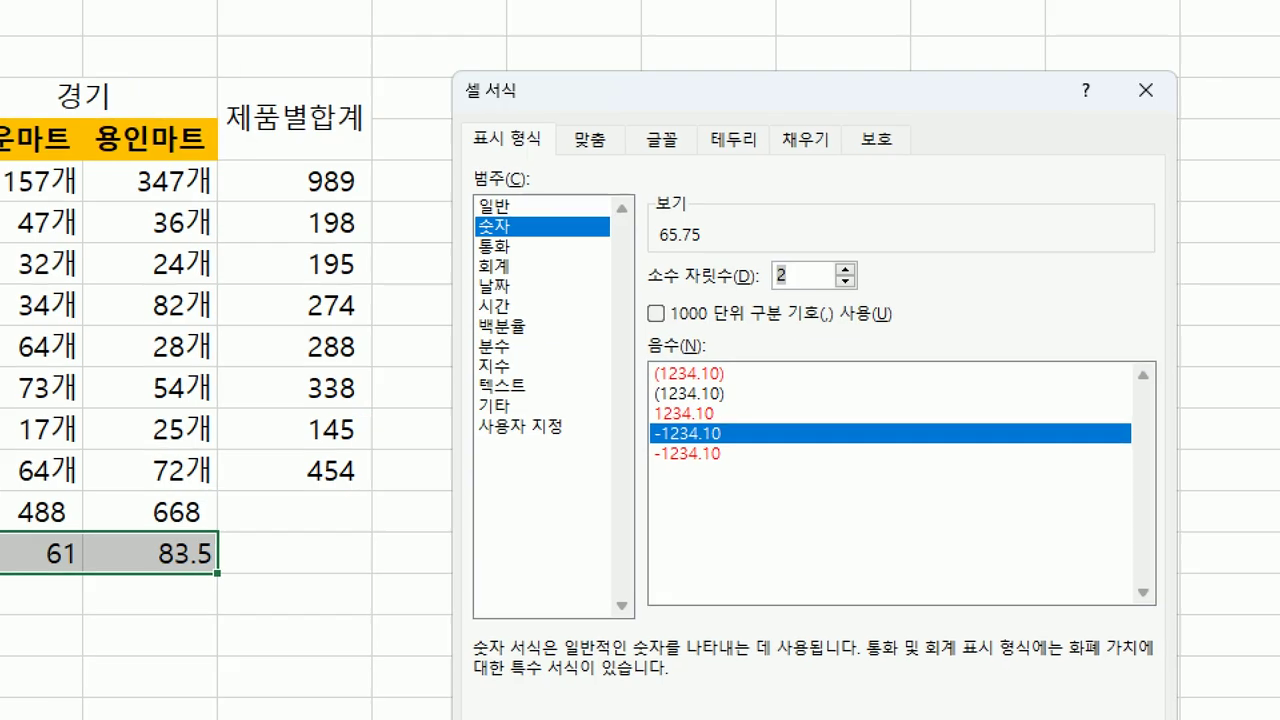
mouse_move(888, 314)
mouse_down()
mouse_move(710, 155)
mouse_move(836, 349)
mouse_up()
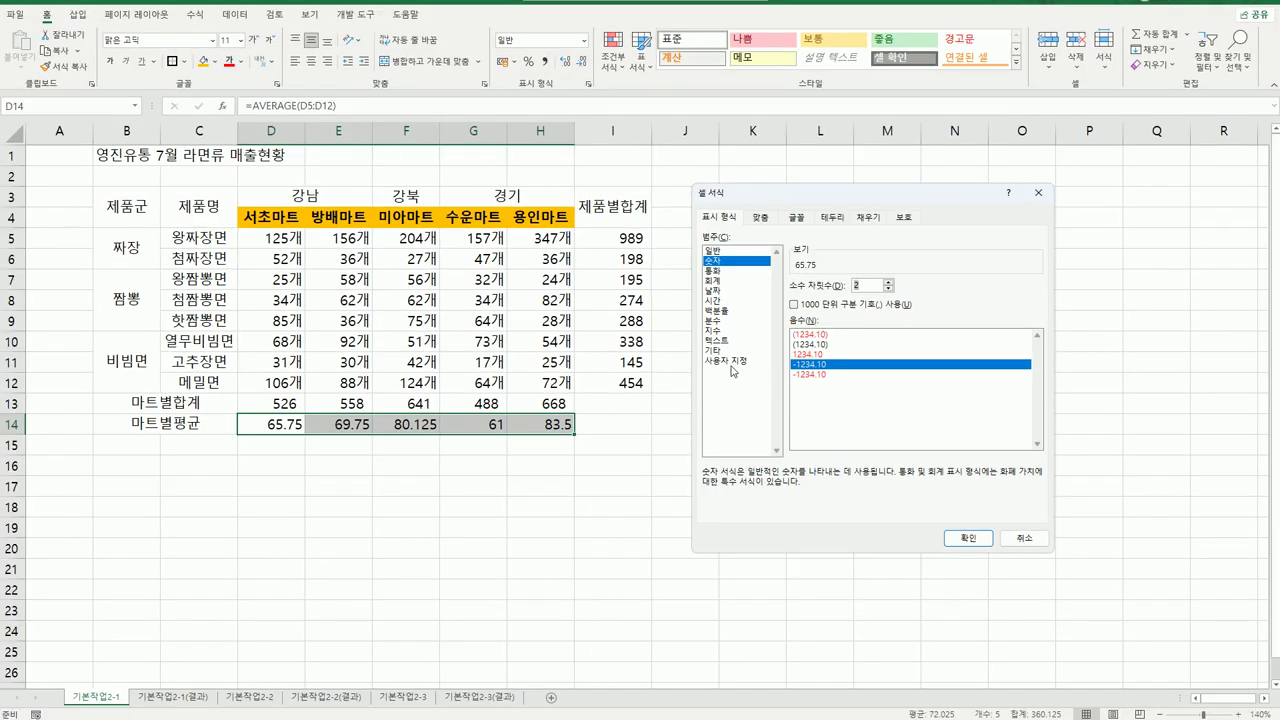
Step: Replace the number format of the store averages in D14:H14 with the custom format #.00 and apply it
click(489, 397)
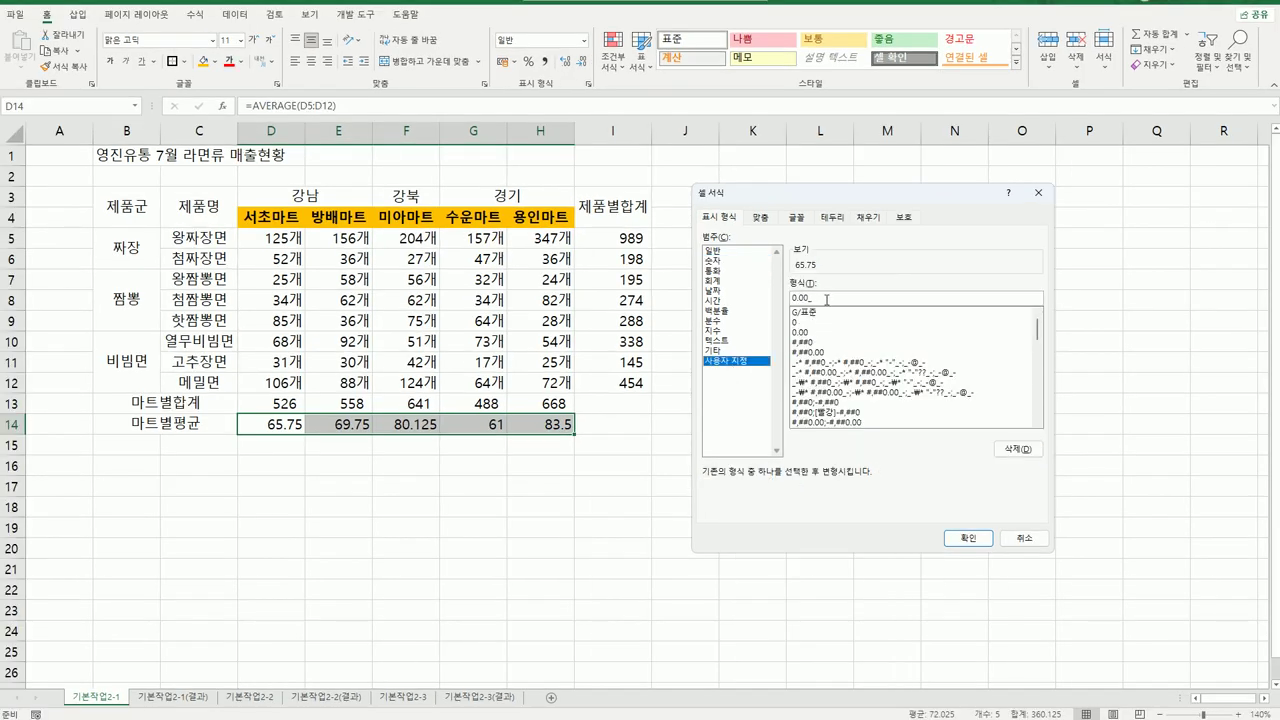
drag(827, 299, 705, 291)
key(BackSpace)
text(#.00)
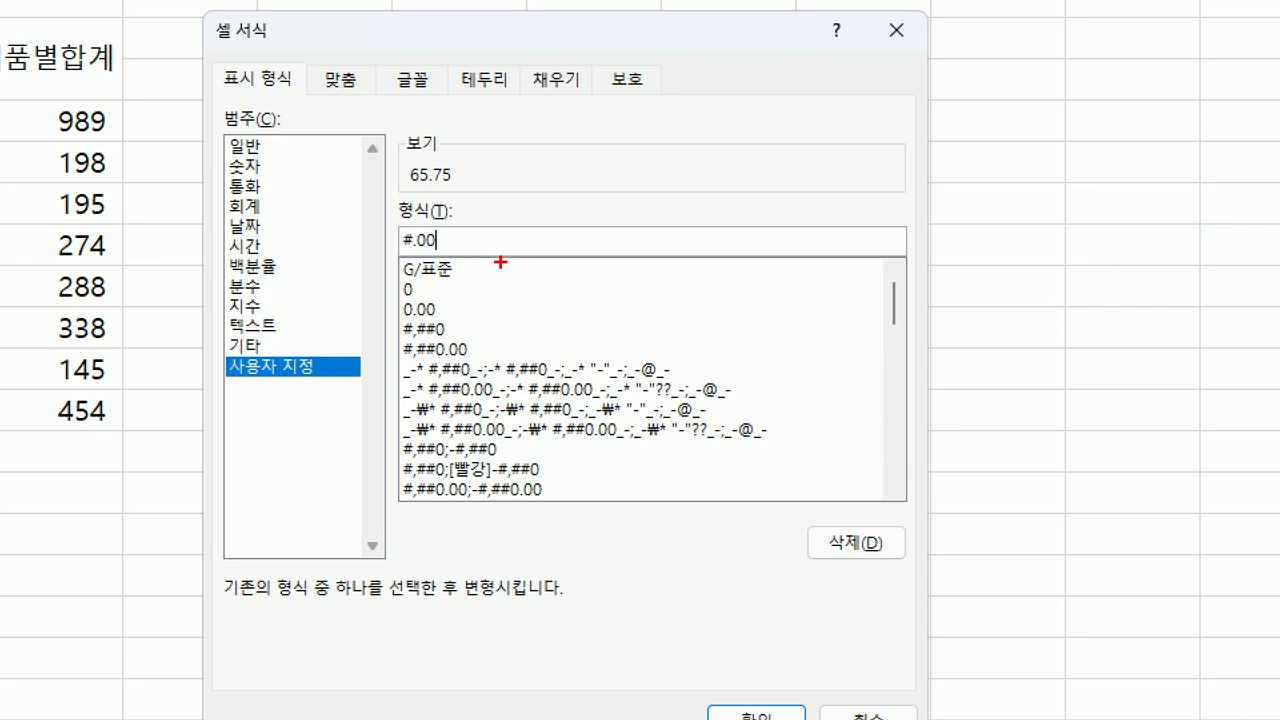
mouse_move(500, 262)
mouse_down()
mouse_move(400, 254)
mouse_move(508, 188)
mouse_move(482, 268)
mouse_up()
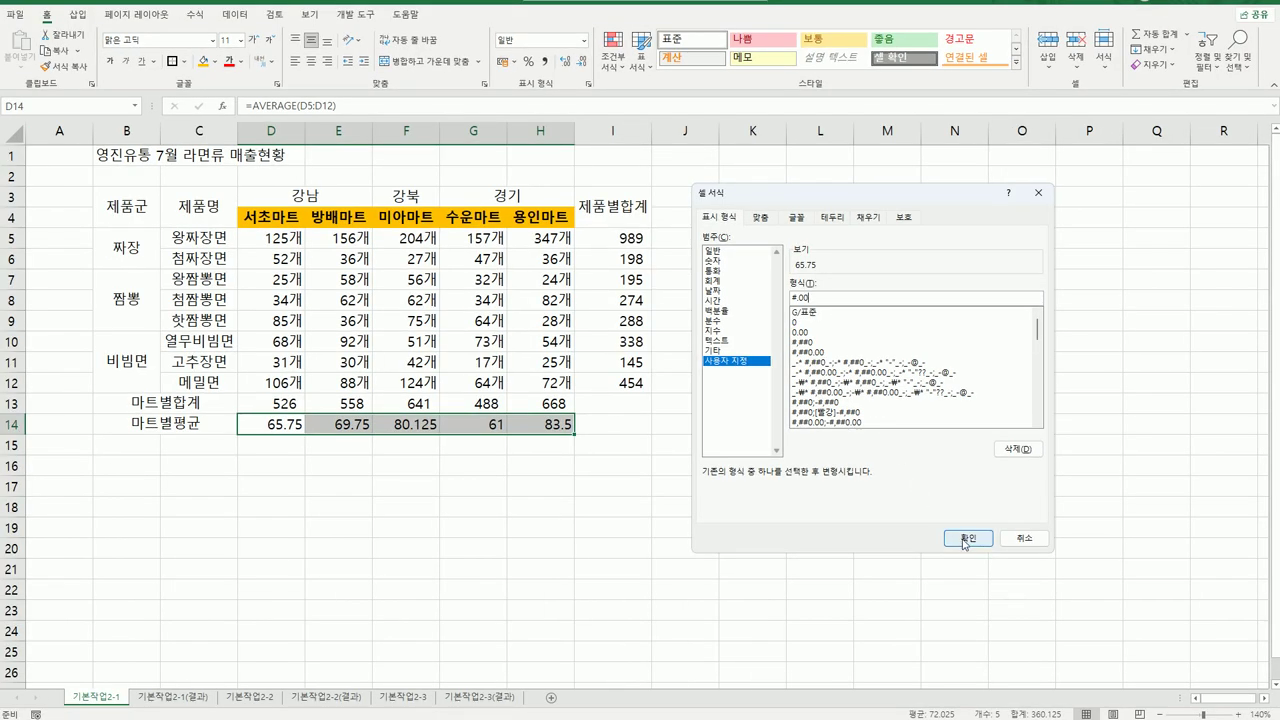
click(966, 539)
click(806, 597)
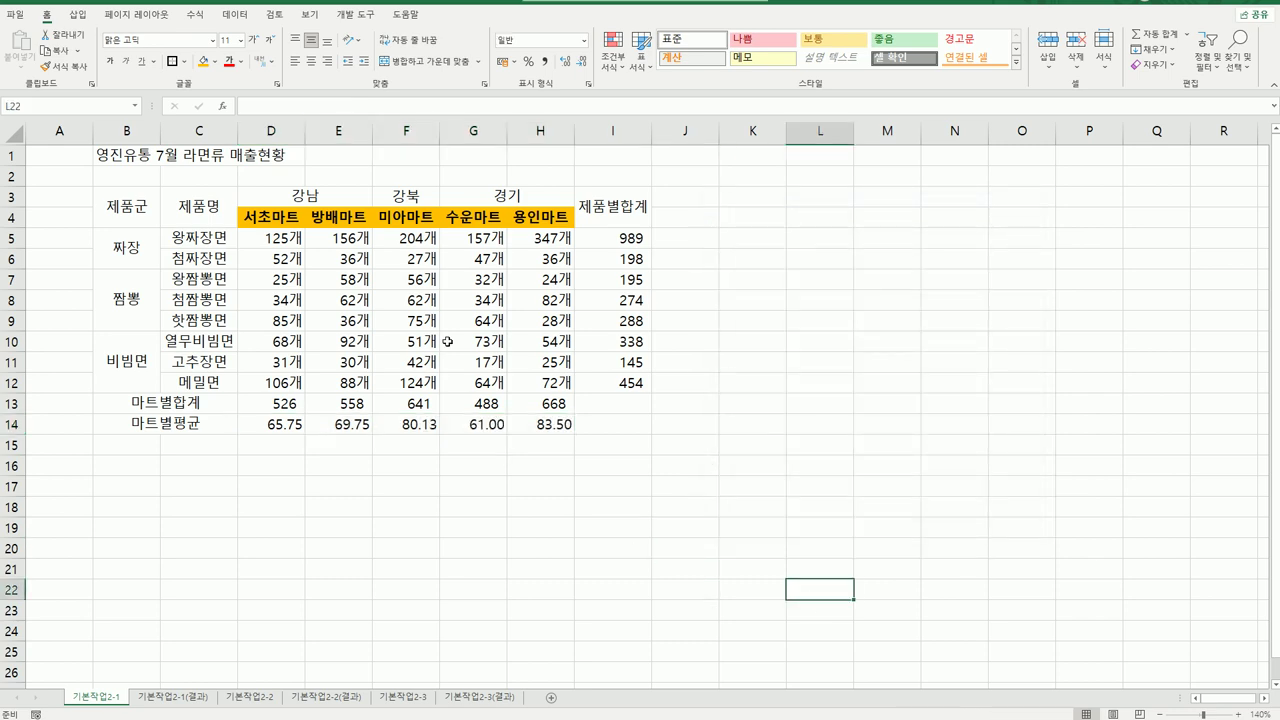
Step: Apply all borders and a thick outside border to the whole table in B3:I14
drag(136, 198, 588, 420)
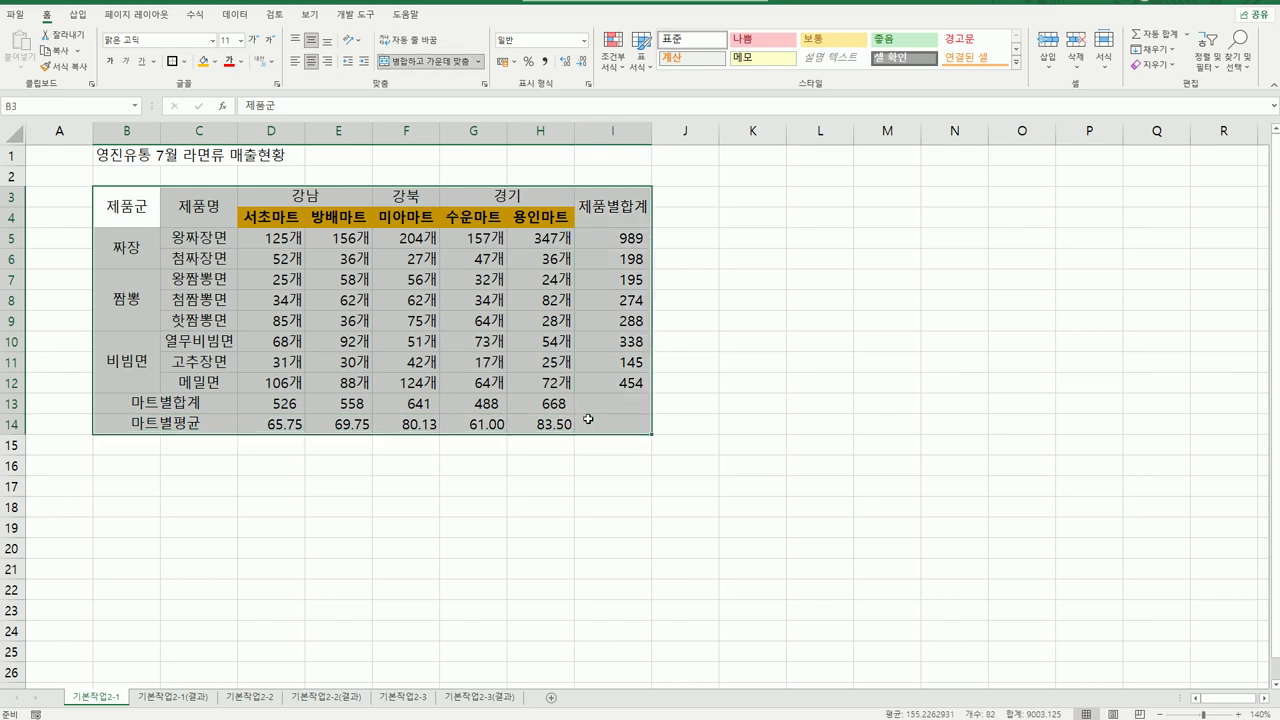
click(184, 62)
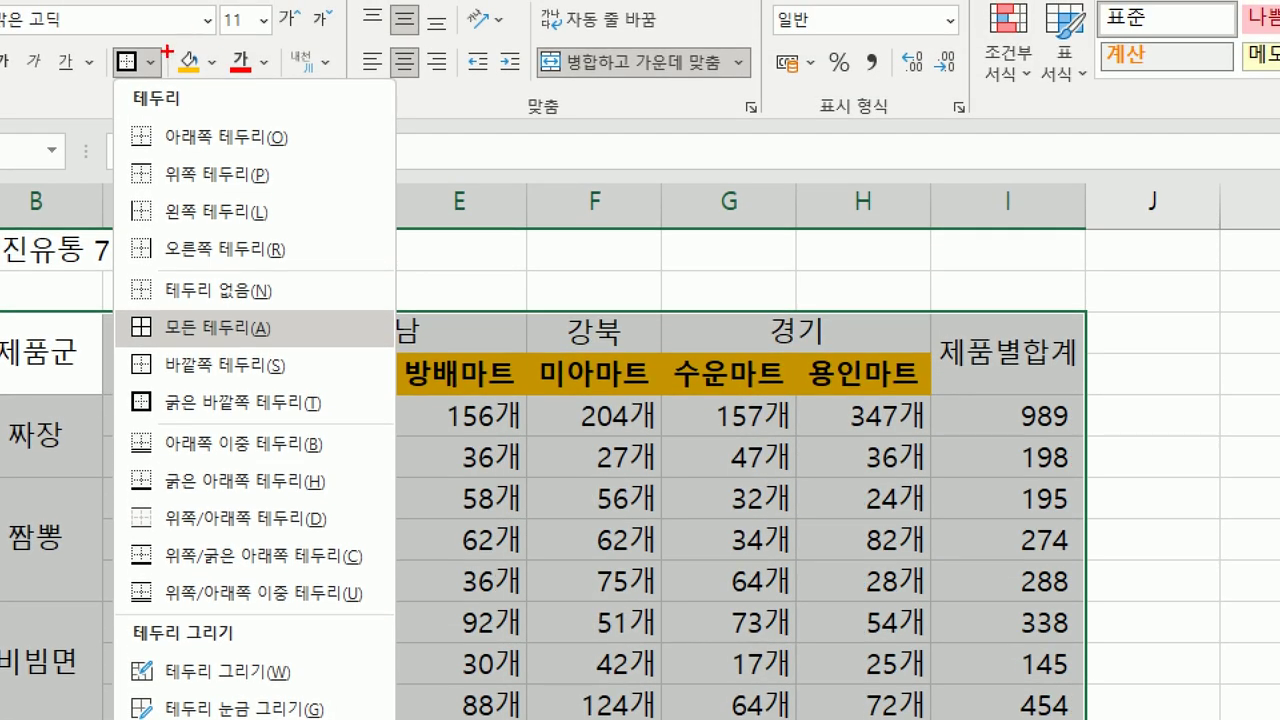
mouse_move(167, 51)
mouse_down()
mouse_move(158, 94)
mouse_move(140, 8)
mouse_move(158, 94)
mouse_up()
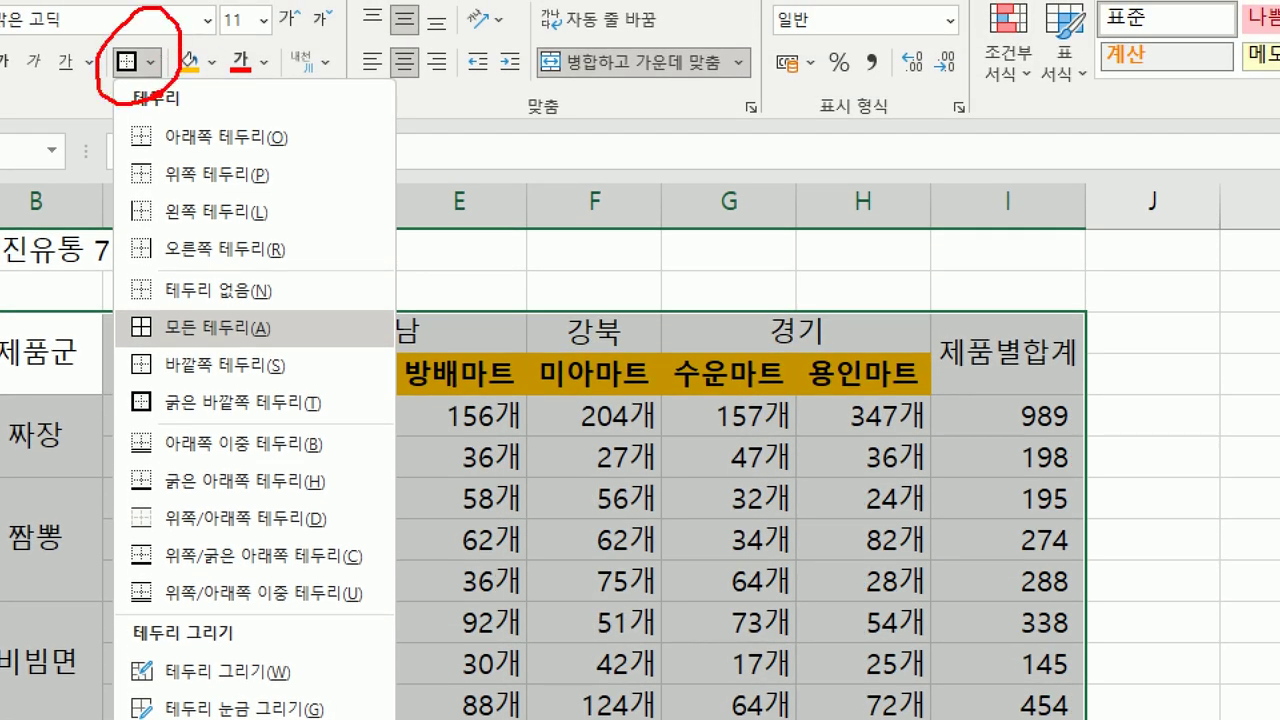
mouse_move(281, 329)
mouse_down()
mouse_move(238, 350)
mouse_move(188, 266)
mouse_move(285, 328)
mouse_move(345, 288)
mouse_up()
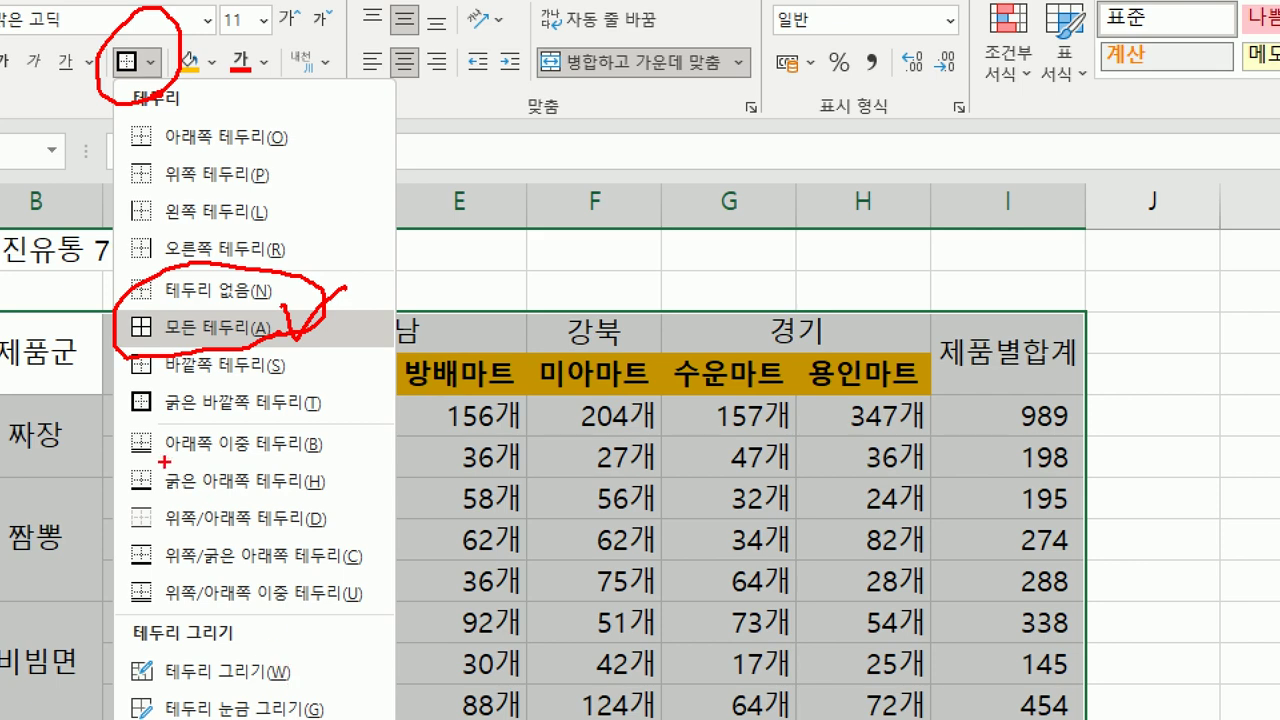
mouse_move(116, 422)
mouse_down()
mouse_move(360, 433)
mouse_move(370, 360)
mouse_move(100, 386)
mouse_move(112, 426)
mouse_up()
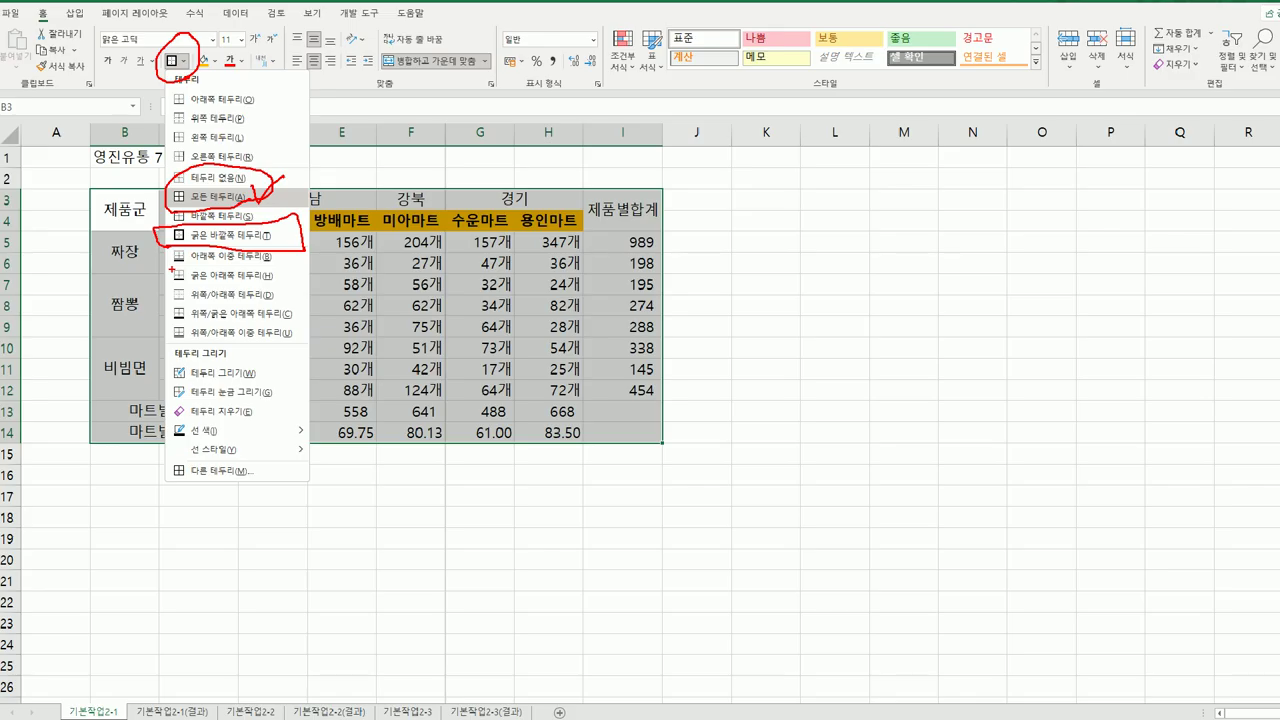
click(230, 403)
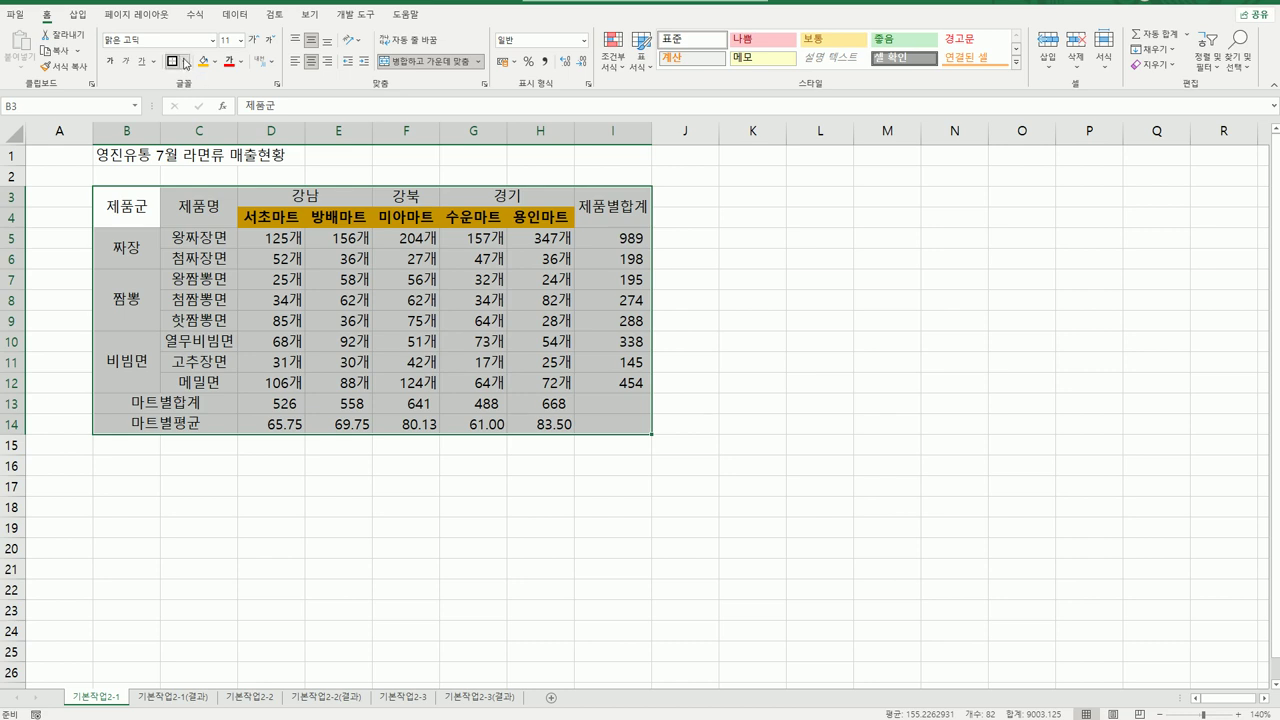
click(184, 61)
click(214, 199)
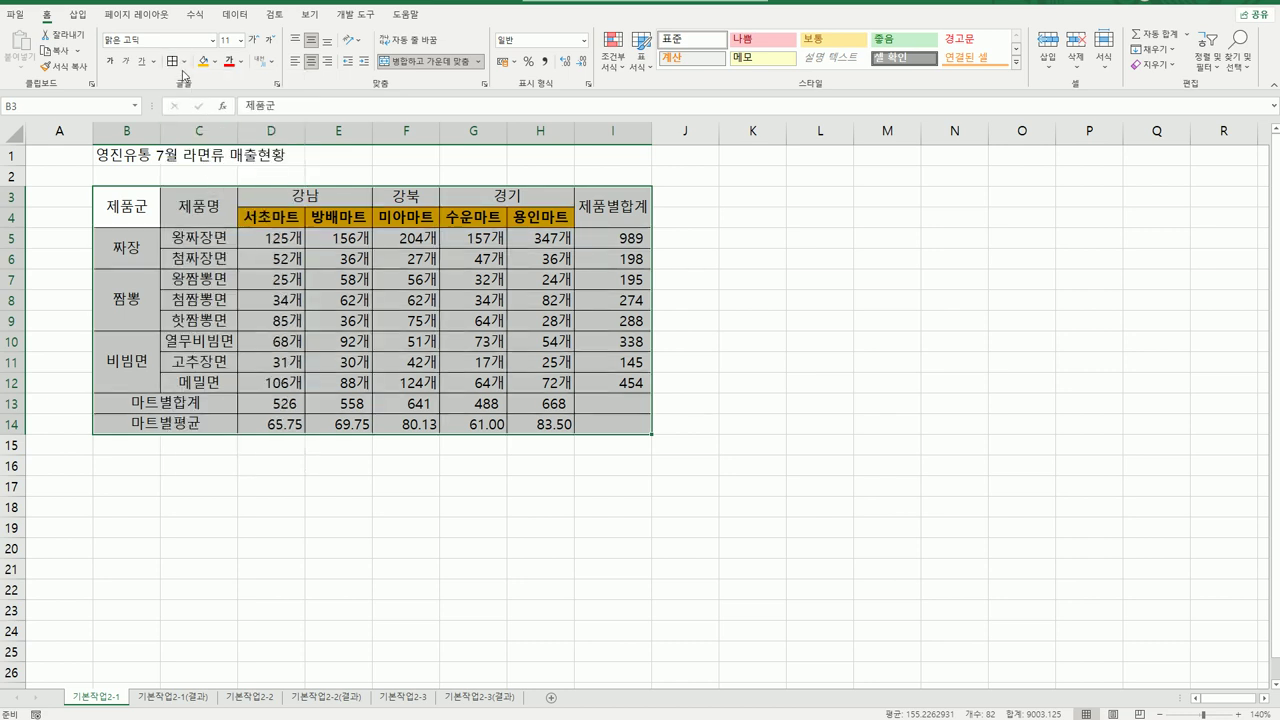
click(184, 61)
click(206, 233)
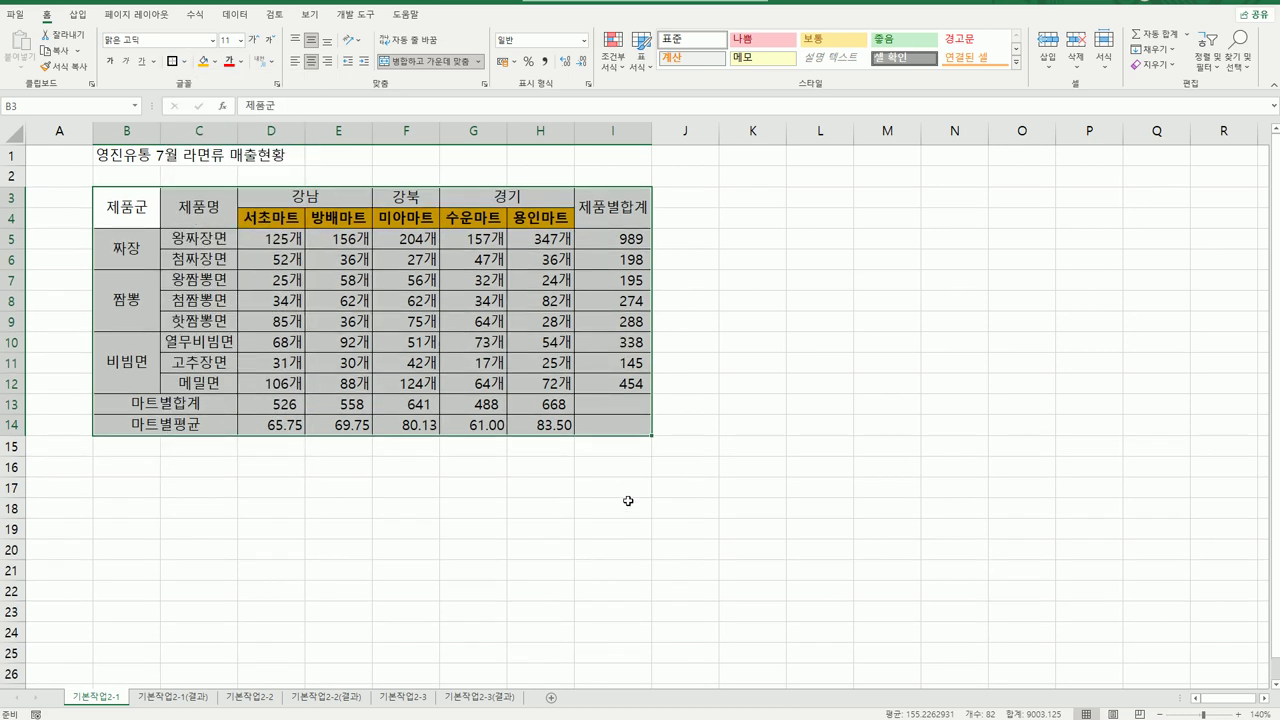
click(697, 514)
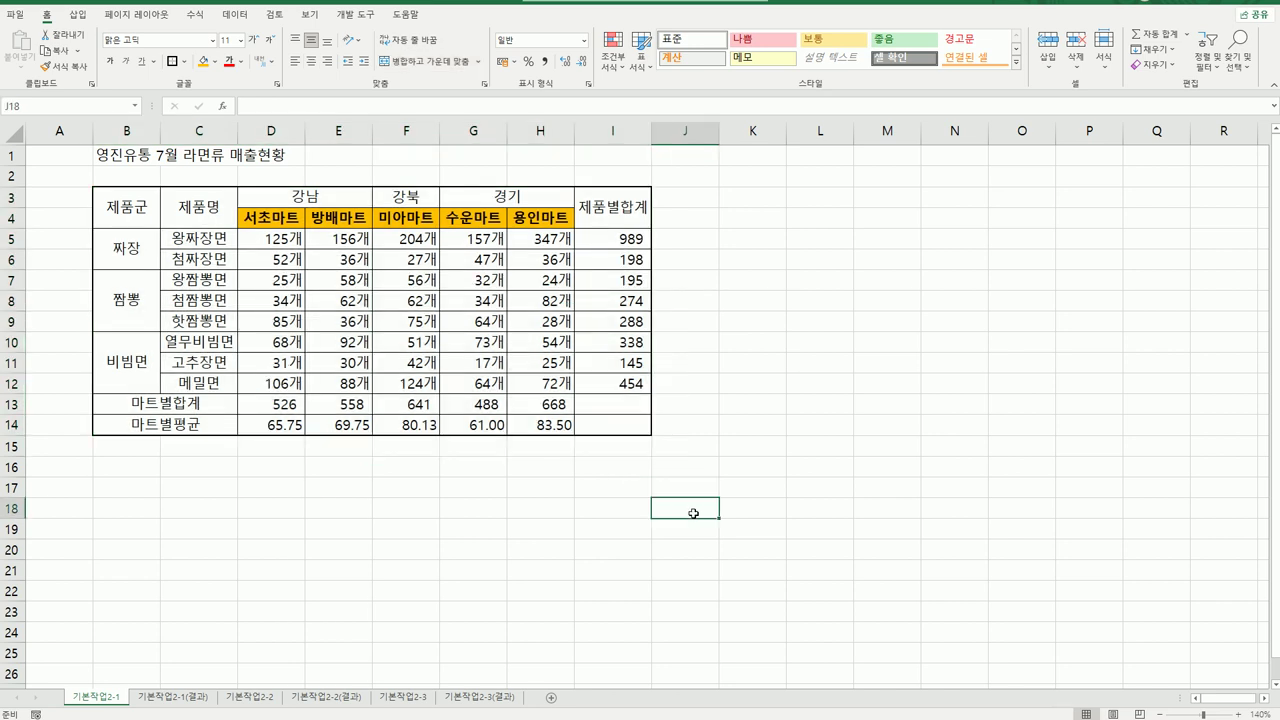
Step: Cross out the empty cells I13:I14 with diagonal borders in both directions
drag(622, 408, 626, 425)
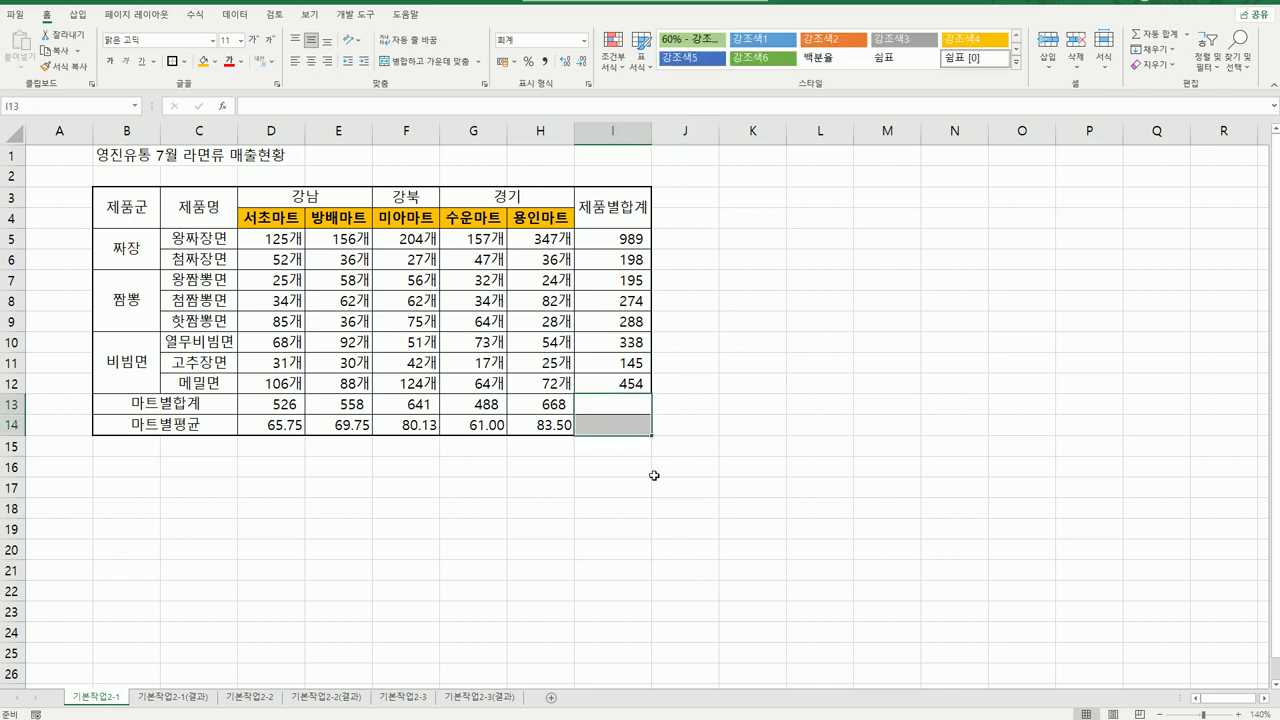
right_click(628, 404)
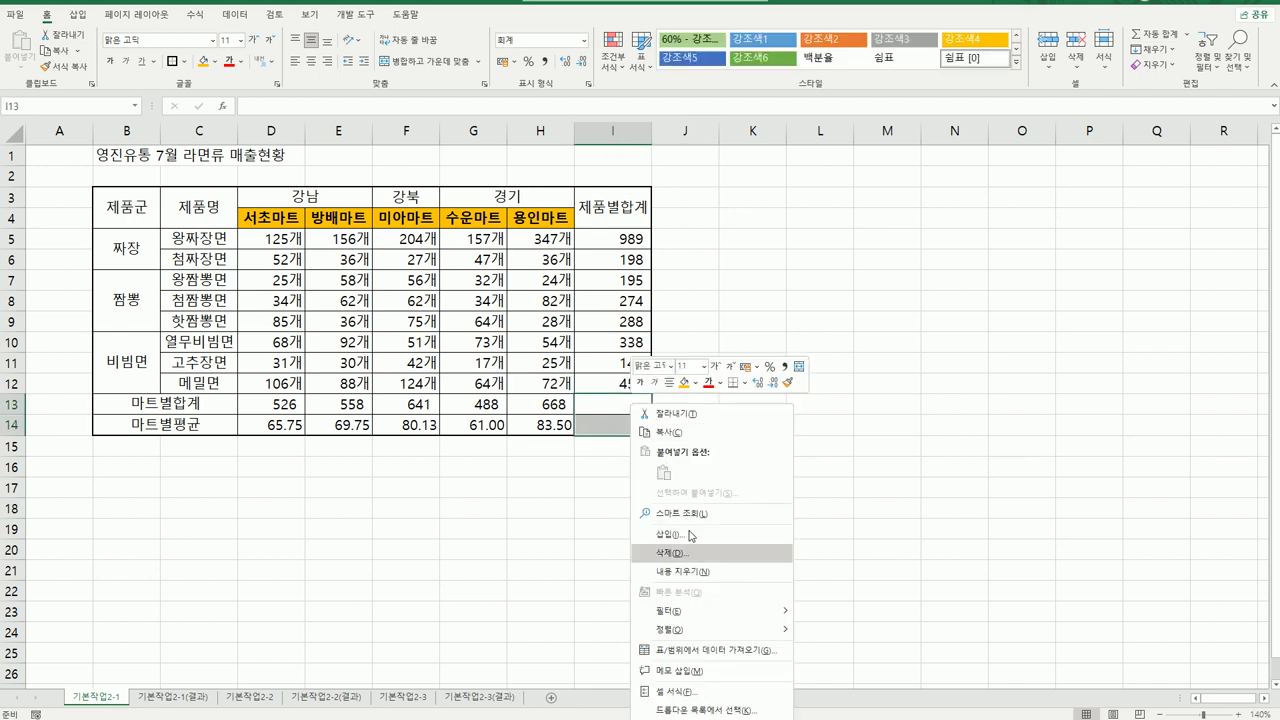
click(668, 691)
drag(685, 466, 846, 221)
click(845, 246)
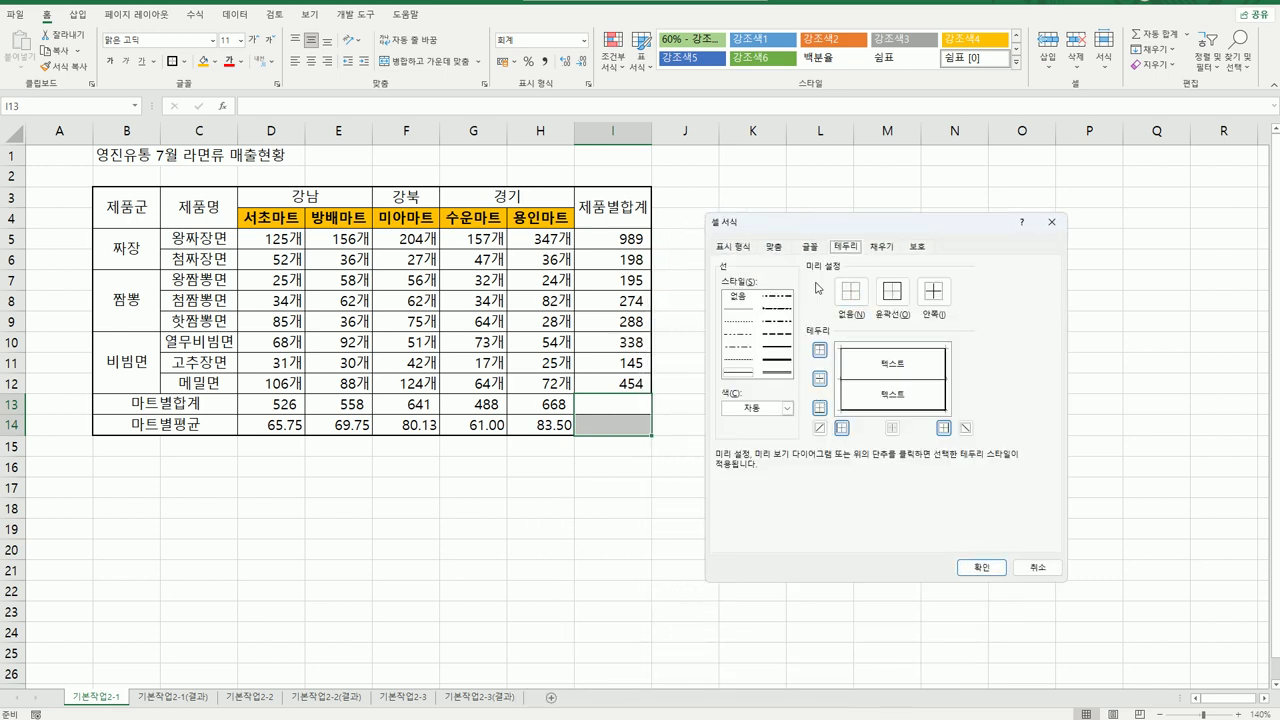
click(820, 428)
click(966, 428)
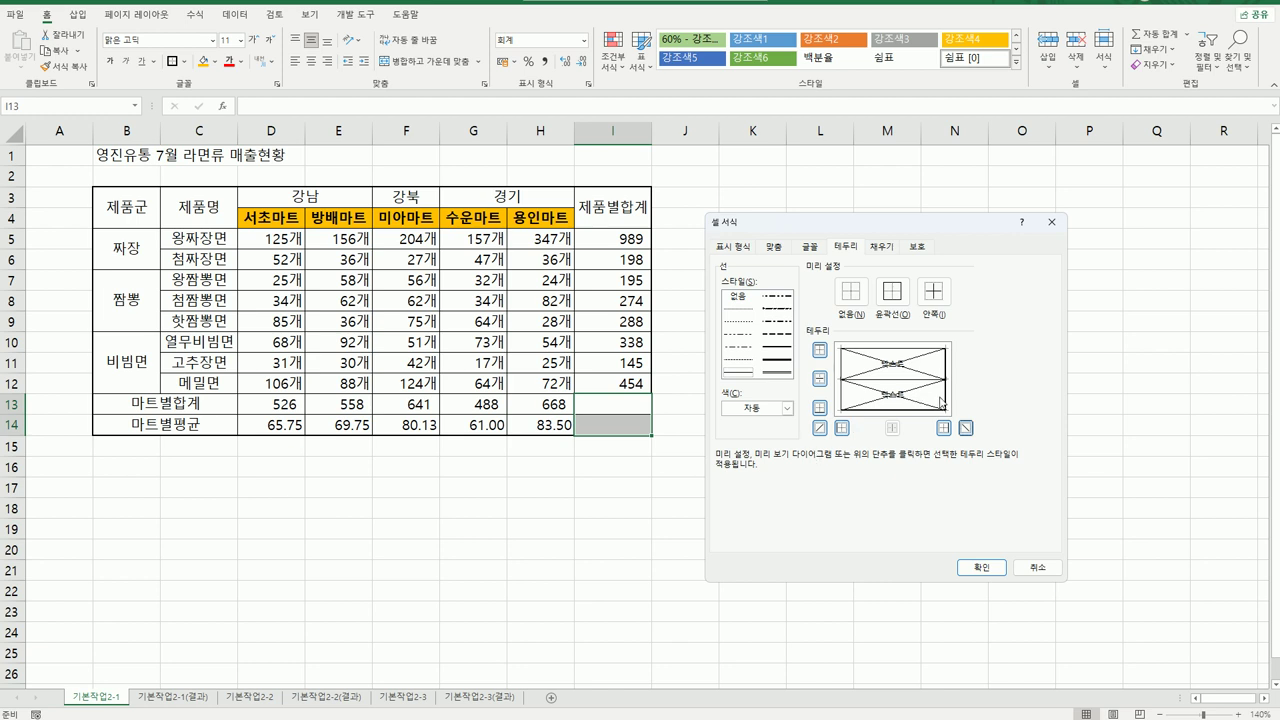
click(980, 567)
click(884, 610)
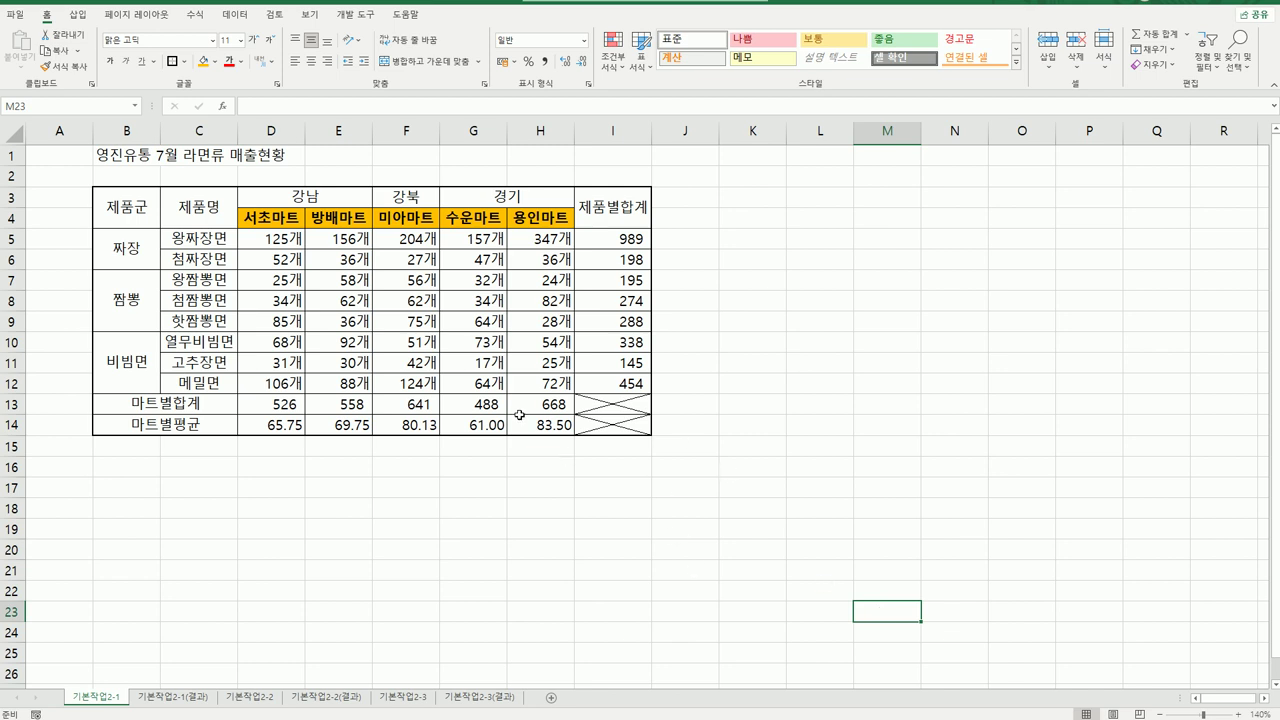
Step: Set the width of column A to 2
click(54, 134)
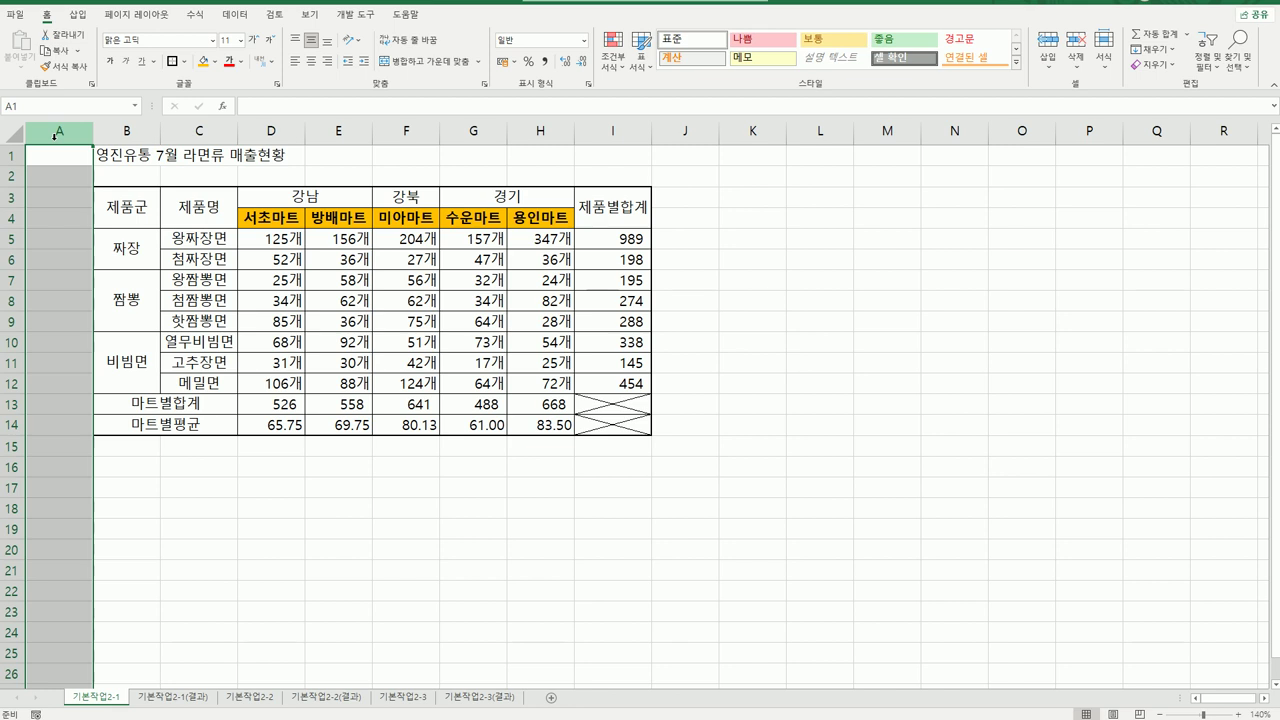
right_click(54, 134)
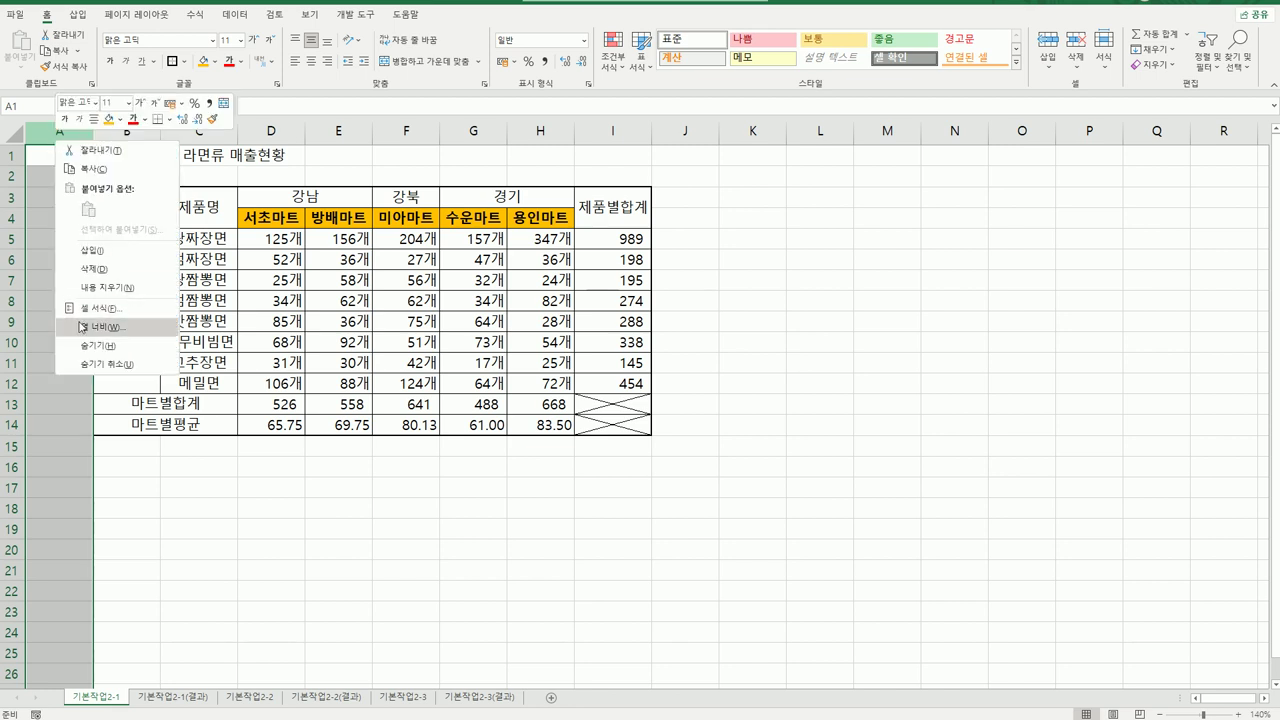
click(86, 329)
drag(76, 319, 258, 490)
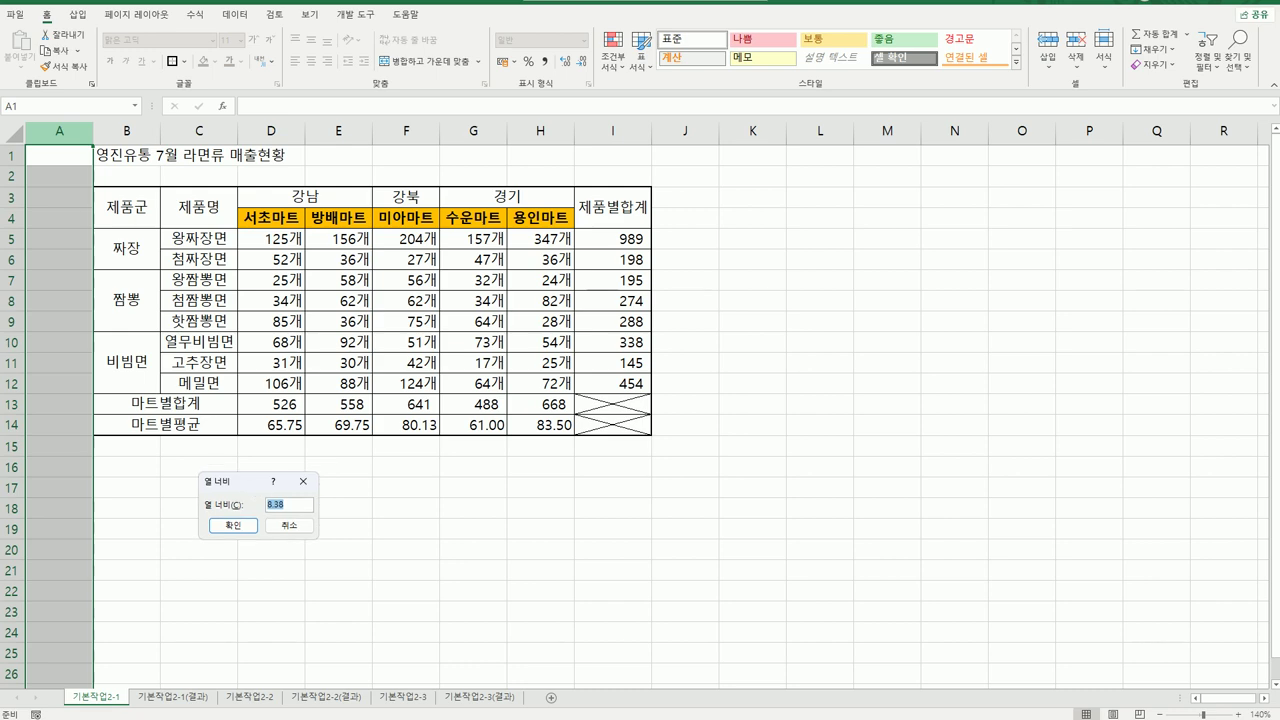
text(2)
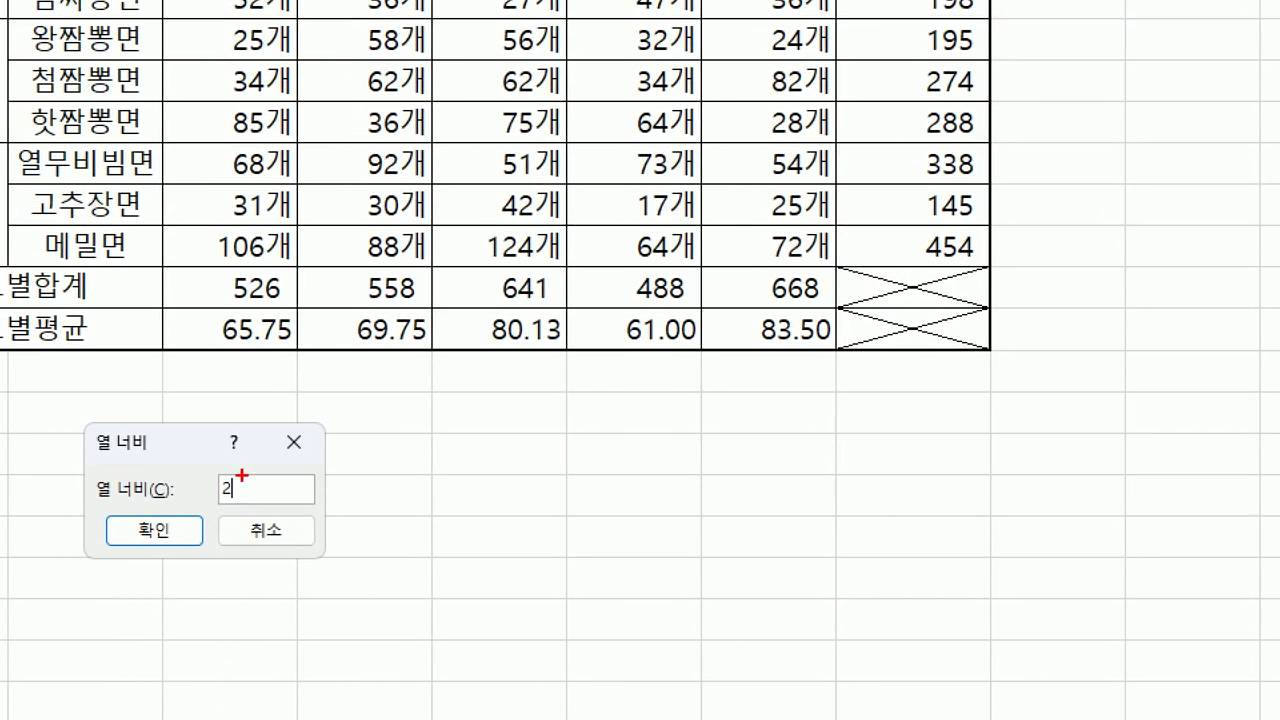
mouse_move(253, 495)
mouse_down()
mouse_move(250, 519)
mouse_move(190, 470)
mouse_move(244, 482)
mouse_move(246, 504)
mouse_up()
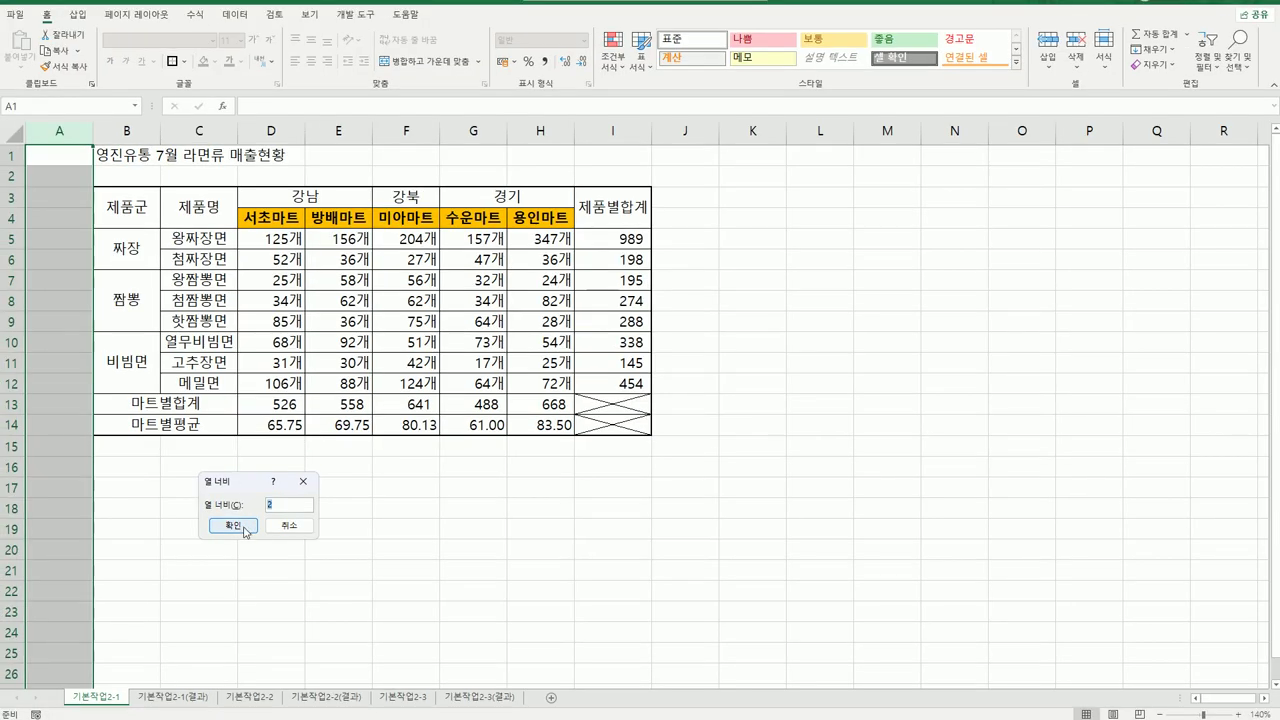
click(233, 526)
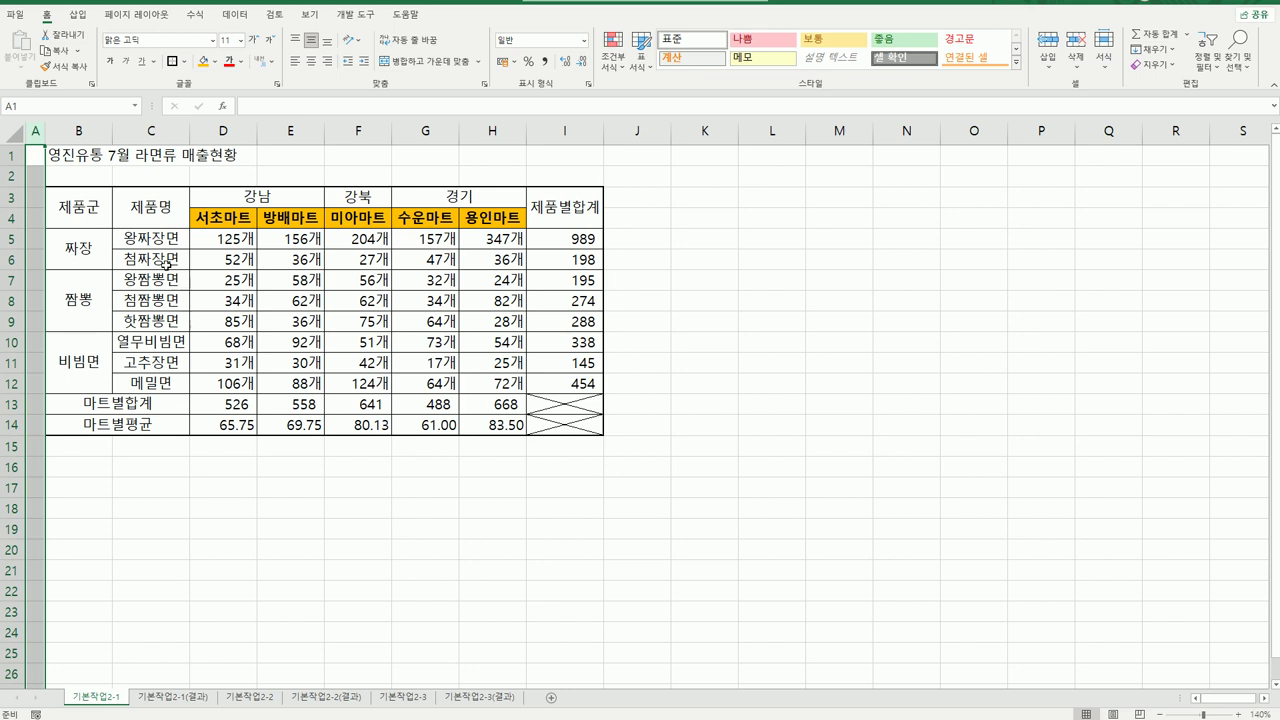
Step: Define the name 제품명 for the product names in C5:C12
drag(156, 240, 148, 376)
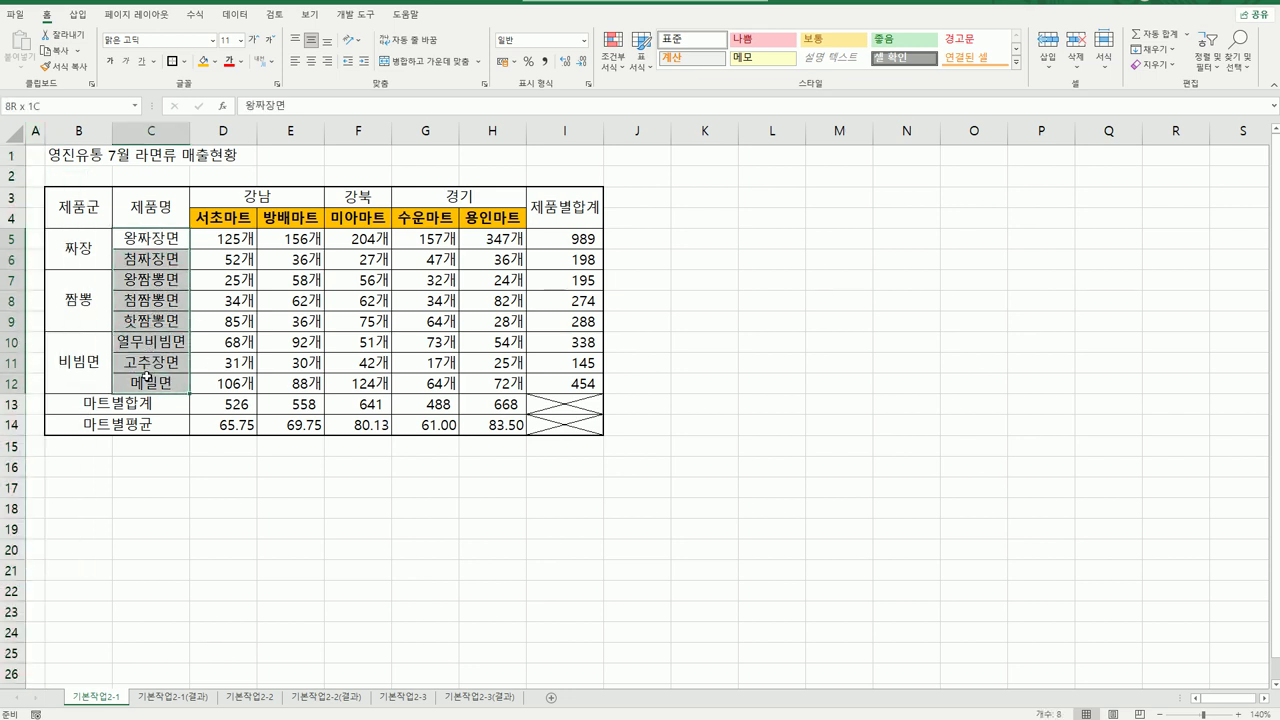
drag(148, 377, 148, 377)
click(101, 92)
text(제품명)
key(Return)
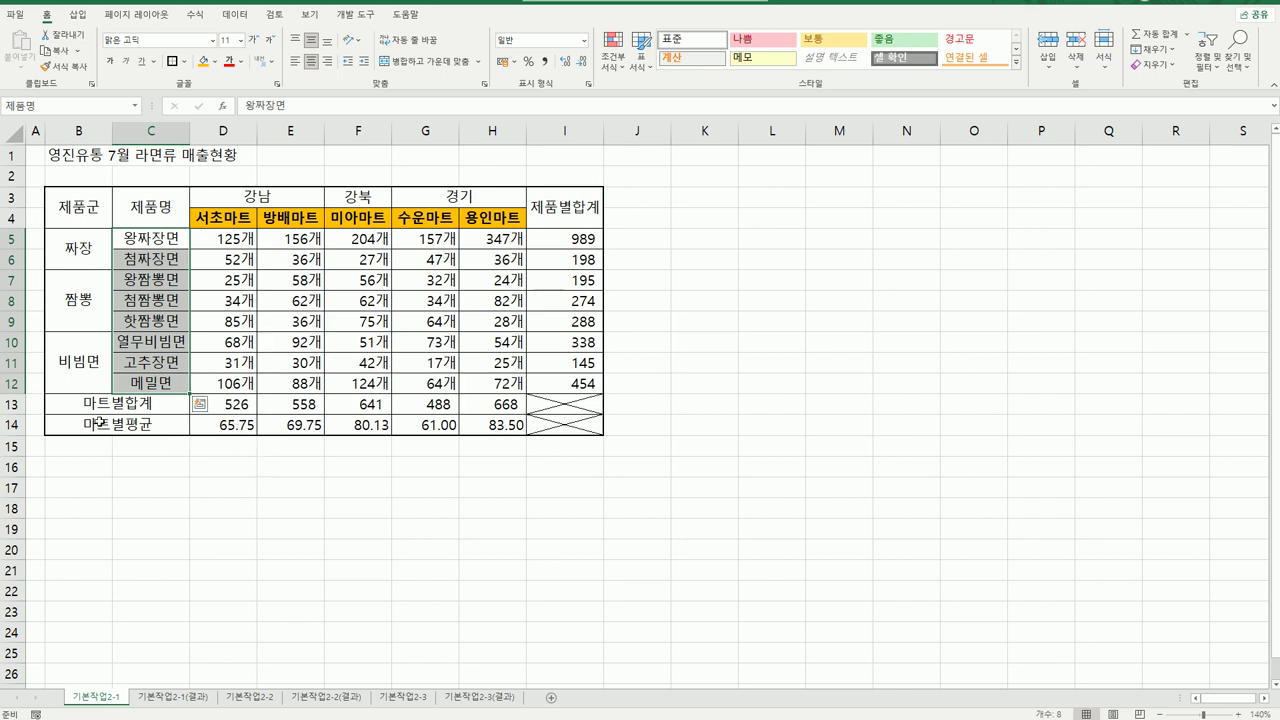
Step: Set the horizontal alignment of the merged labels 마트별합계 and 마트별평균 in B13:C14 to 균등 분할 (들여쓰기)
drag(100, 404, 120, 424)
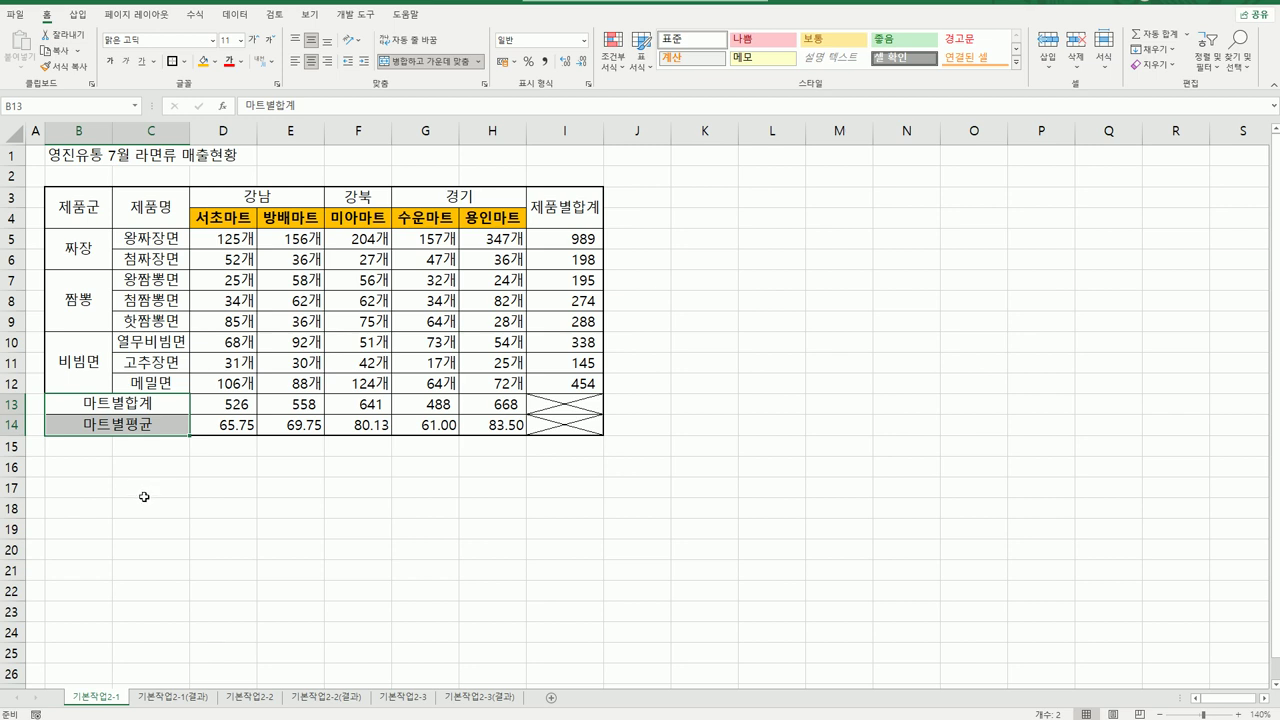
right_click(115, 412)
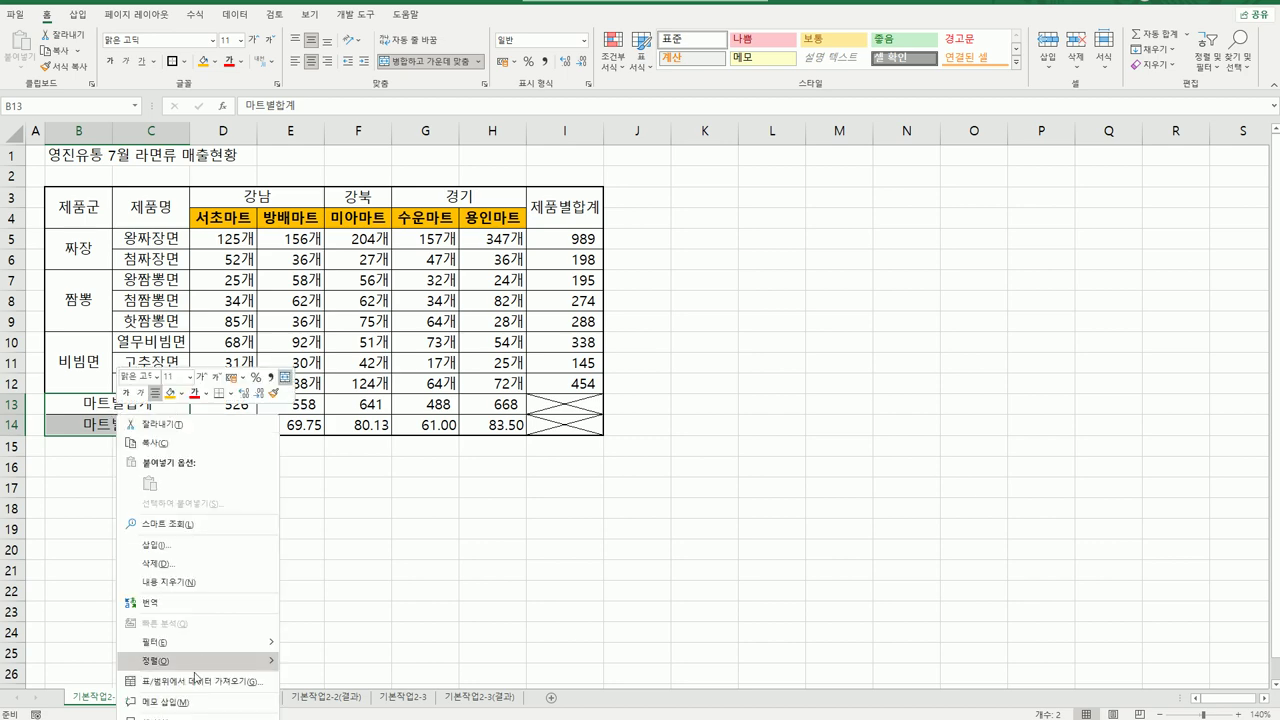
click(195, 716)
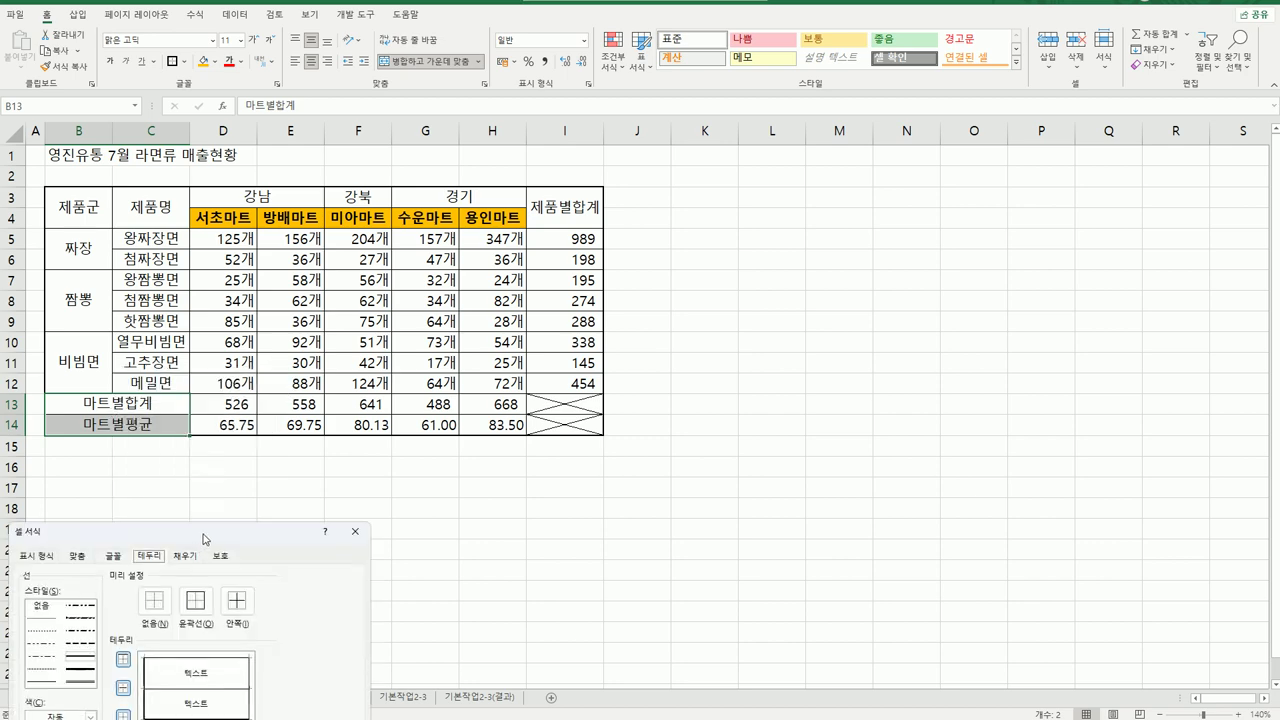
drag(203, 539, 593, 205)
click(461, 222)
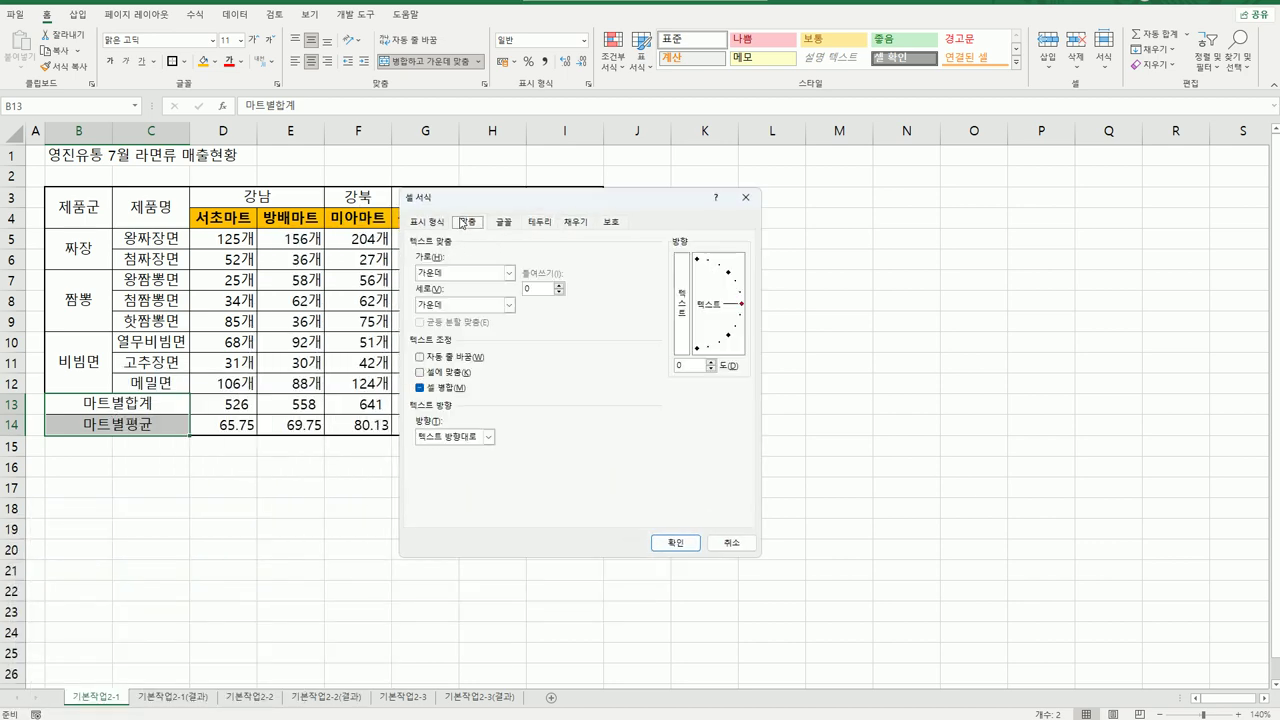
click(462, 278)
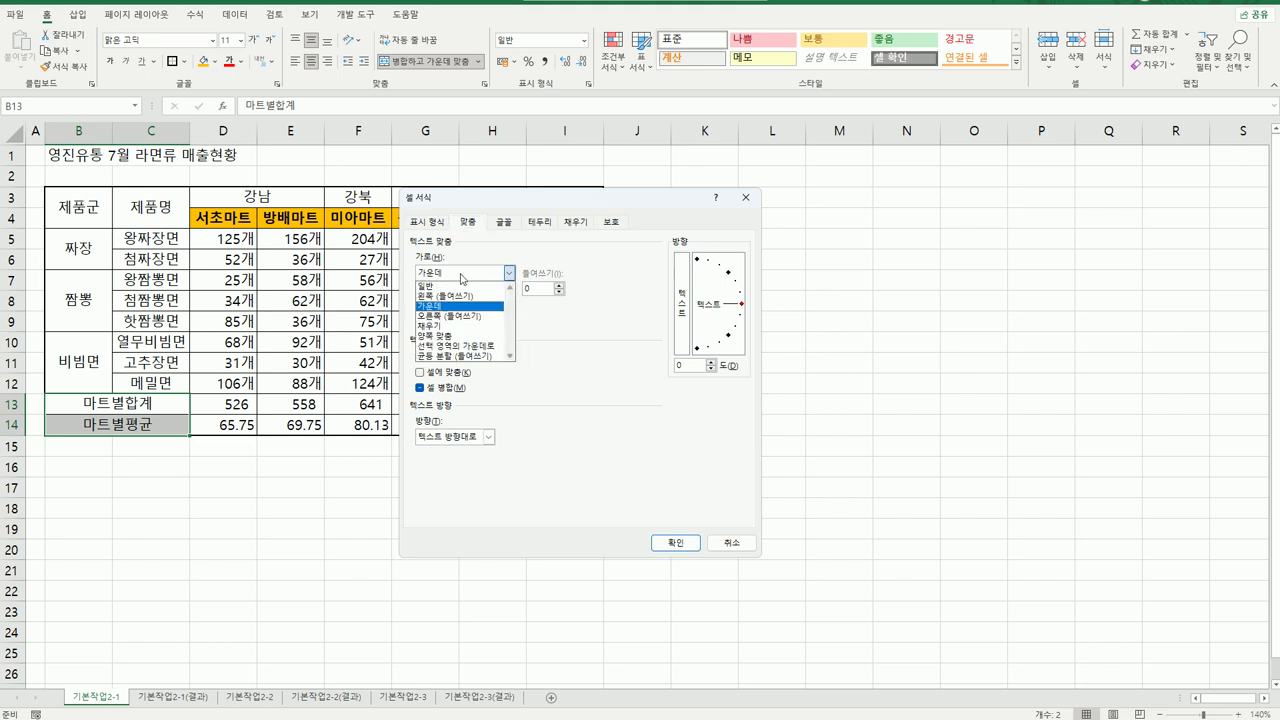
click(470, 357)
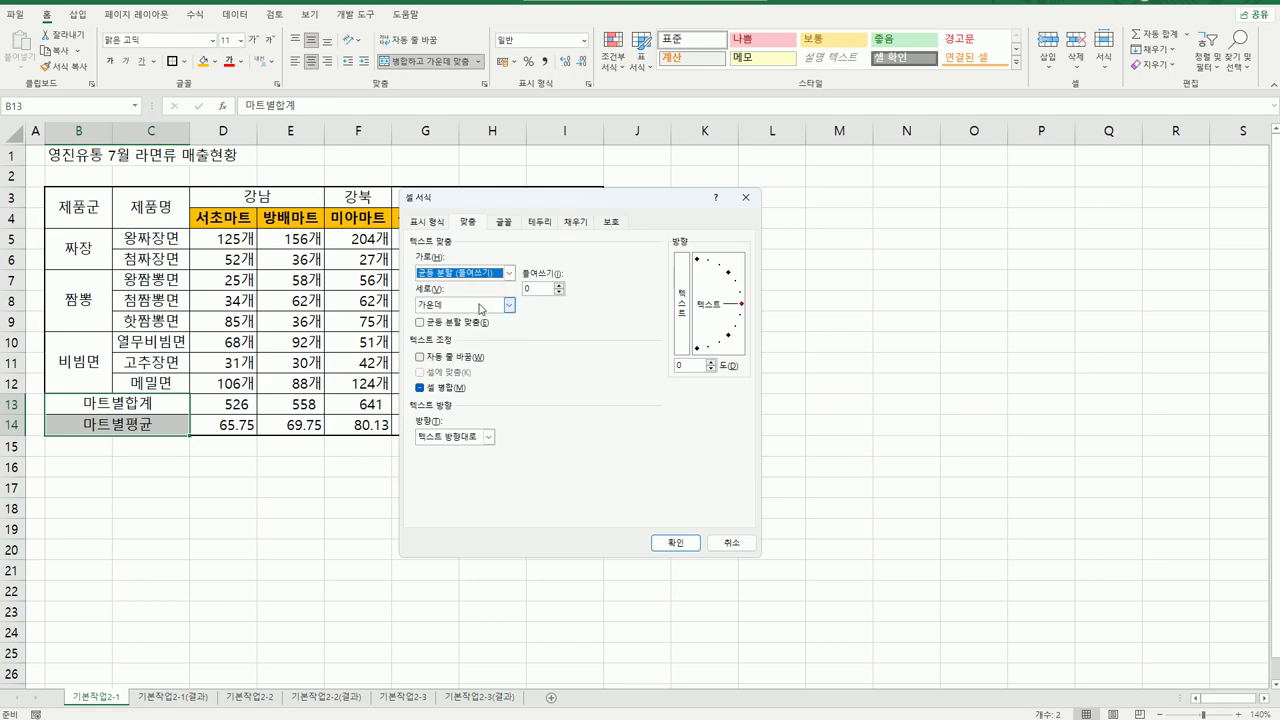
click(509, 273)
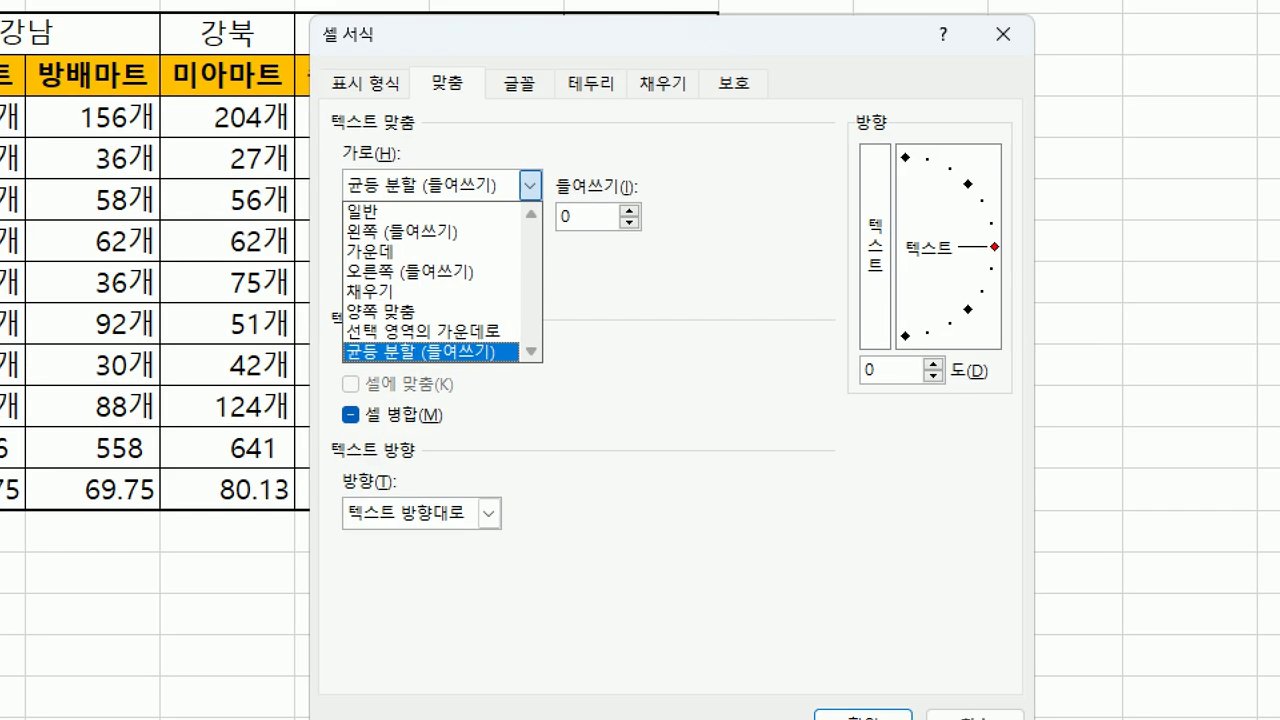
drag(481, 213, 469, 230)
mouse_move(445, 118)
mouse_down()
mouse_move(474, 100)
mouse_move(454, 112)
mouse_up()
mouse_move(392, 182)
mouse_down()
mouse_move(330, 165)
mouse_move(388, 150)
mouse_up()
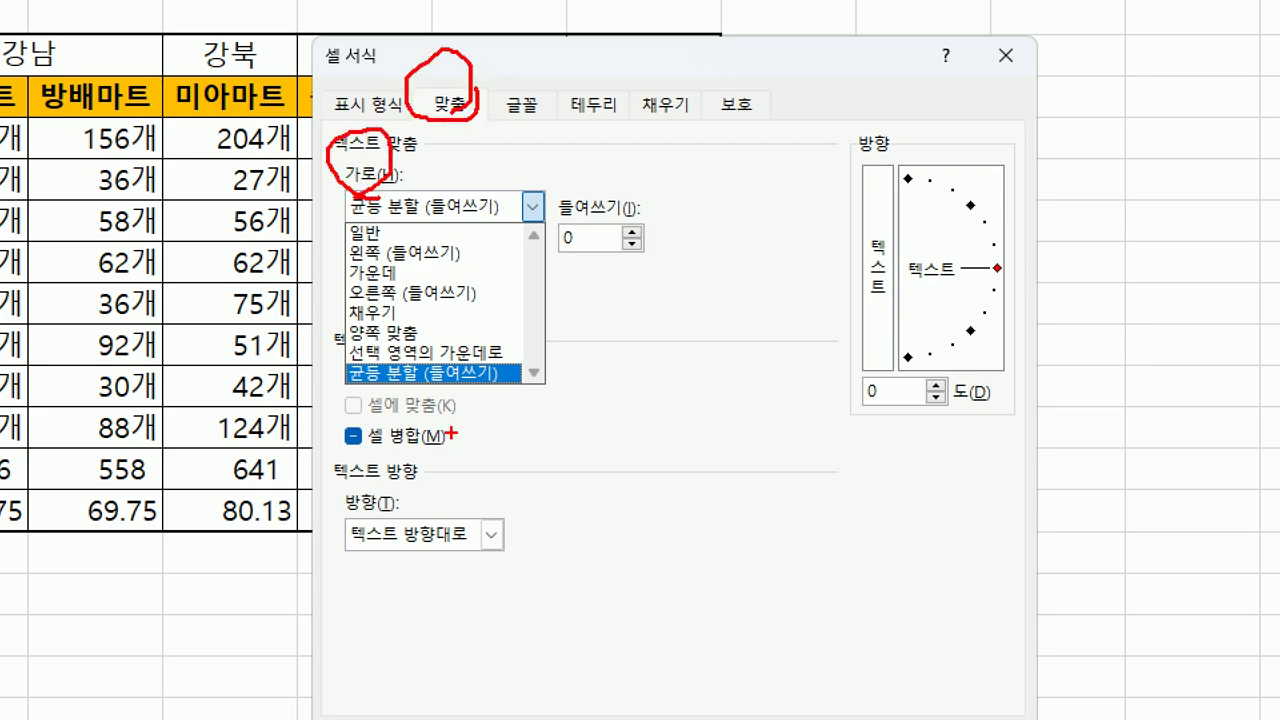
mouse_move(440, 408)
mouse_down()
mouse_move(345, 350)
mouse_move(442, 400)
mouse_up()
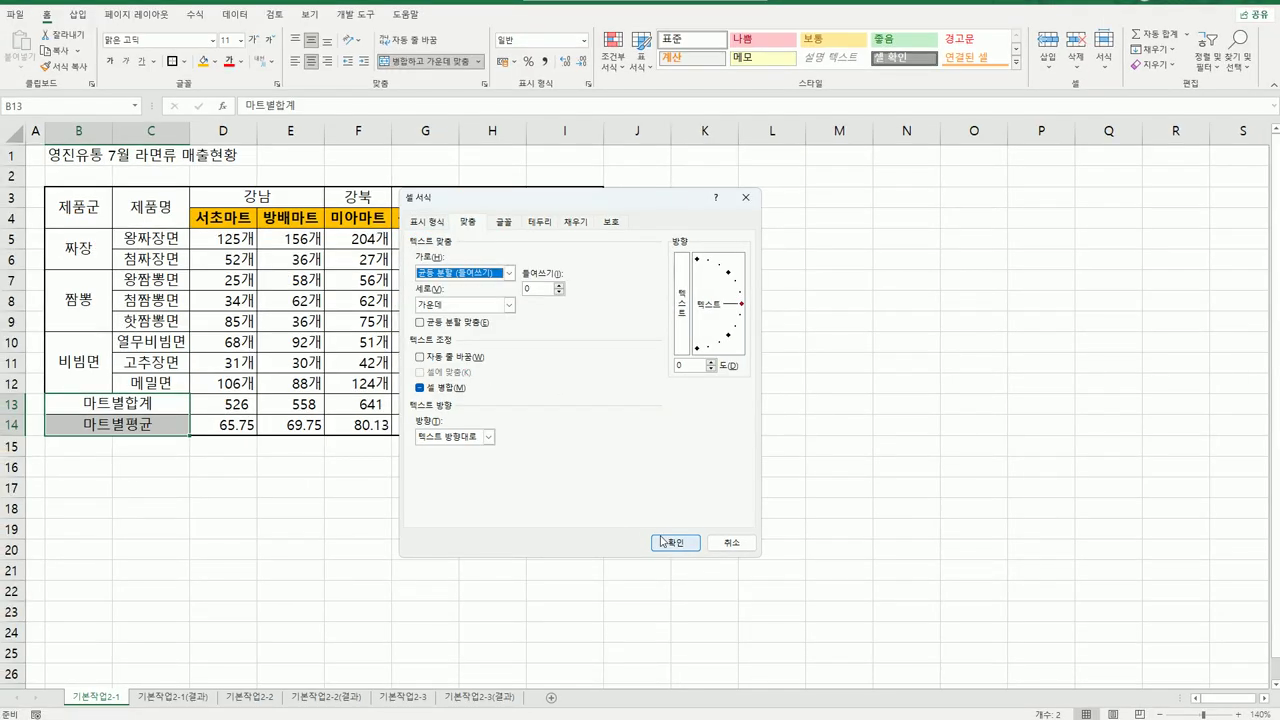
click(670, 545)
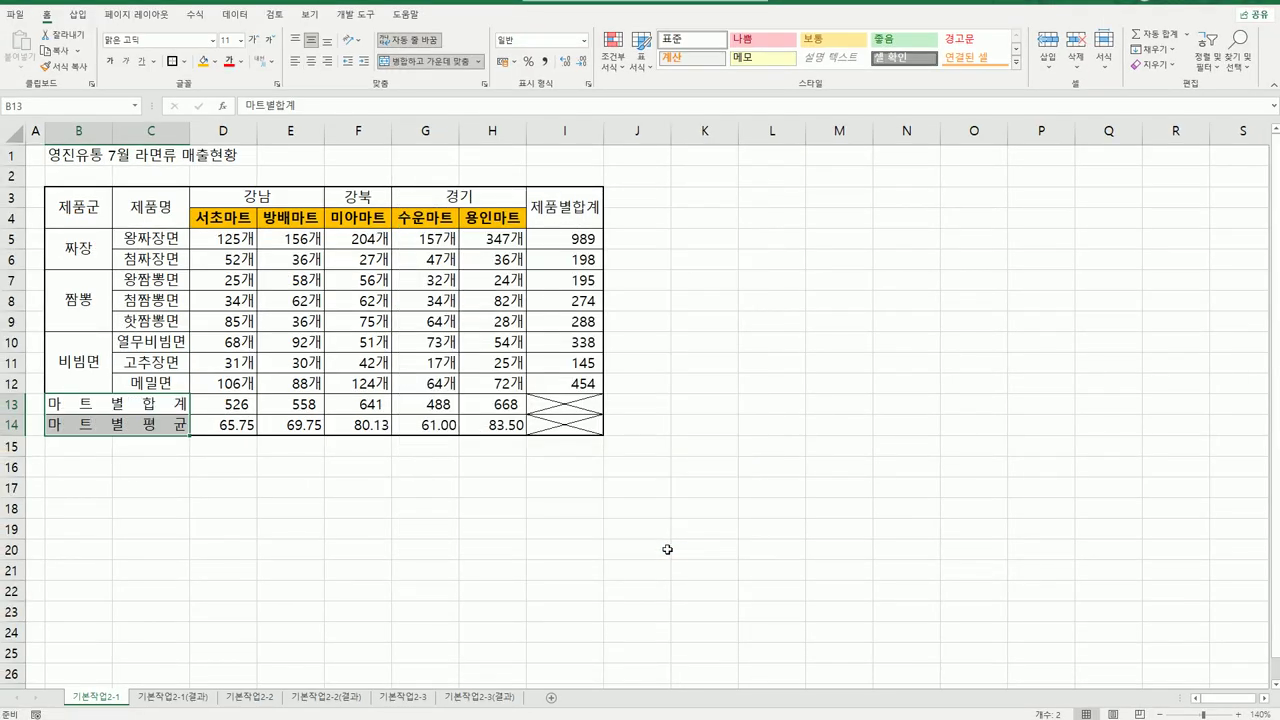
click(667, 549)
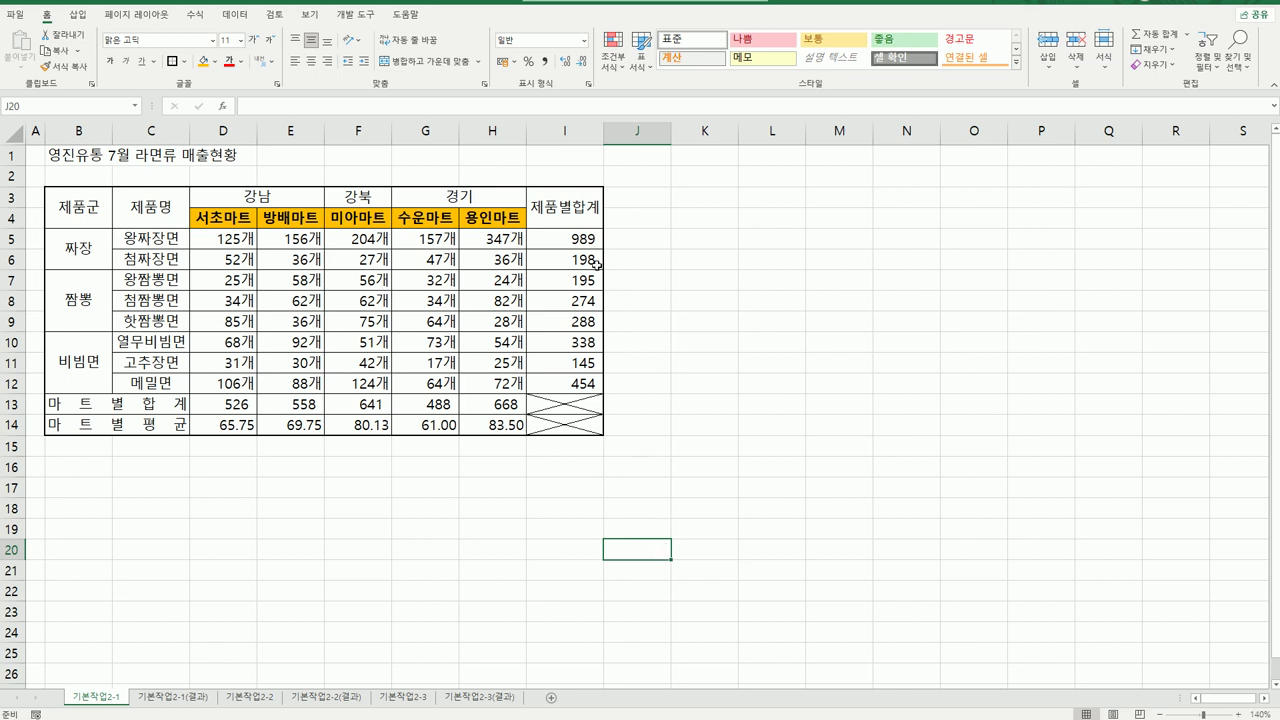
Step: Insert a note reading 최고인기품목 on cell I5, without the author name, and keep it always displayed
click(573, 241)
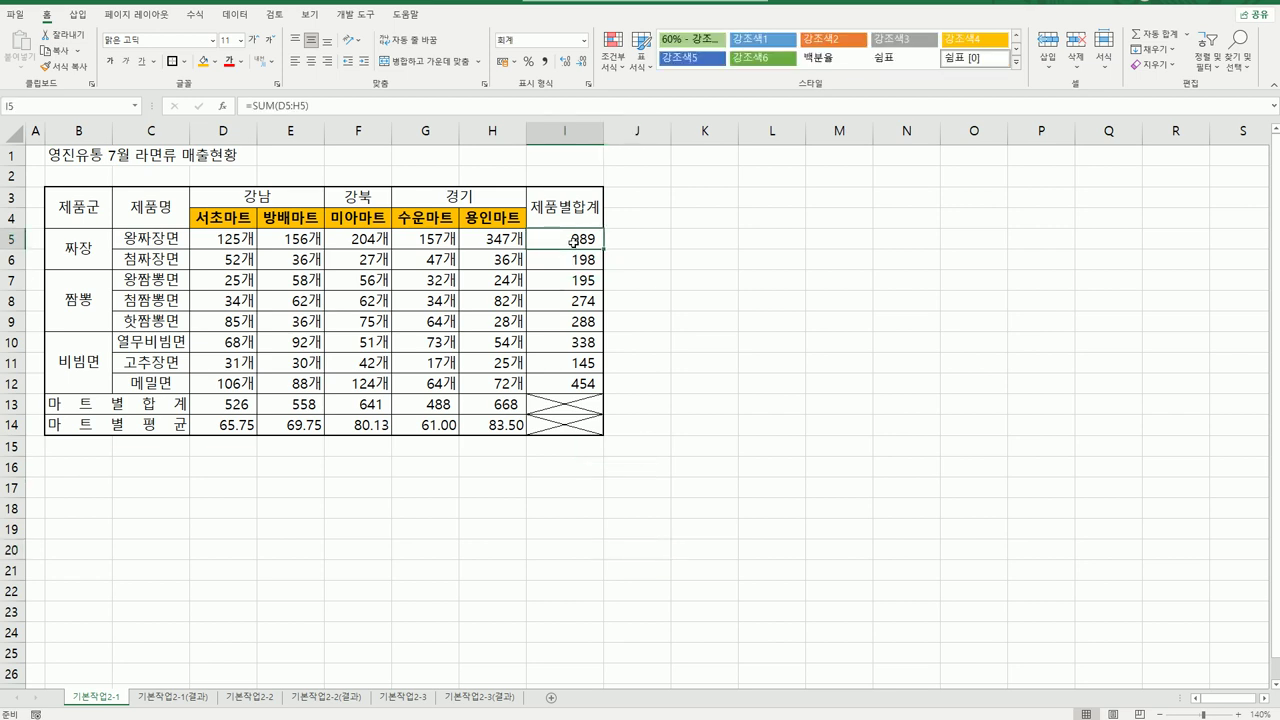
right_click(573, 241)
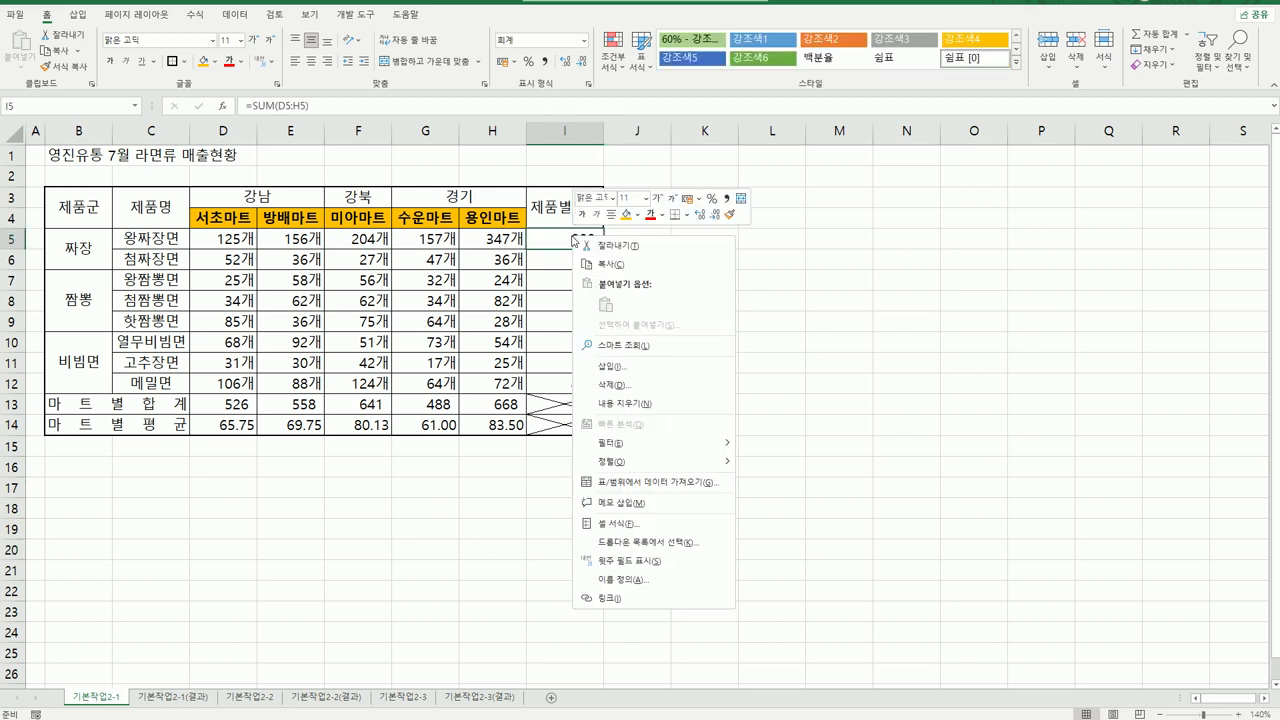
click(628, 507)
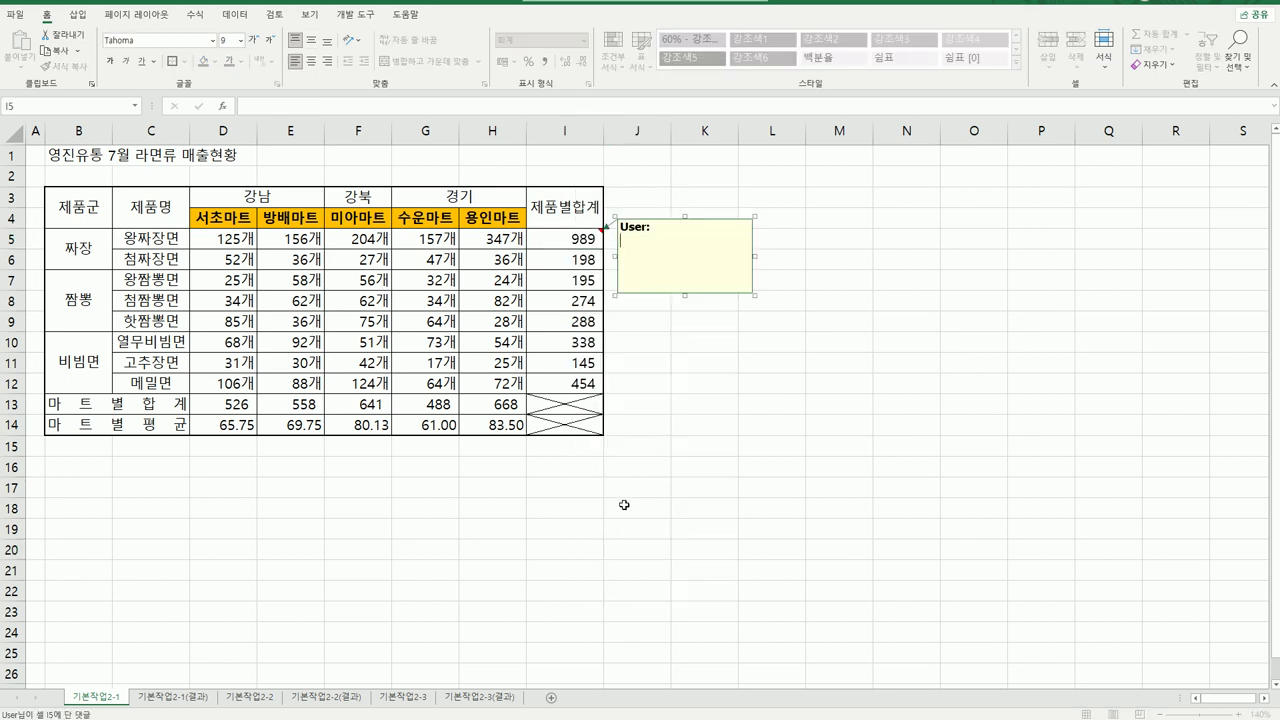
key(ctrl+a)
text(최고인기)
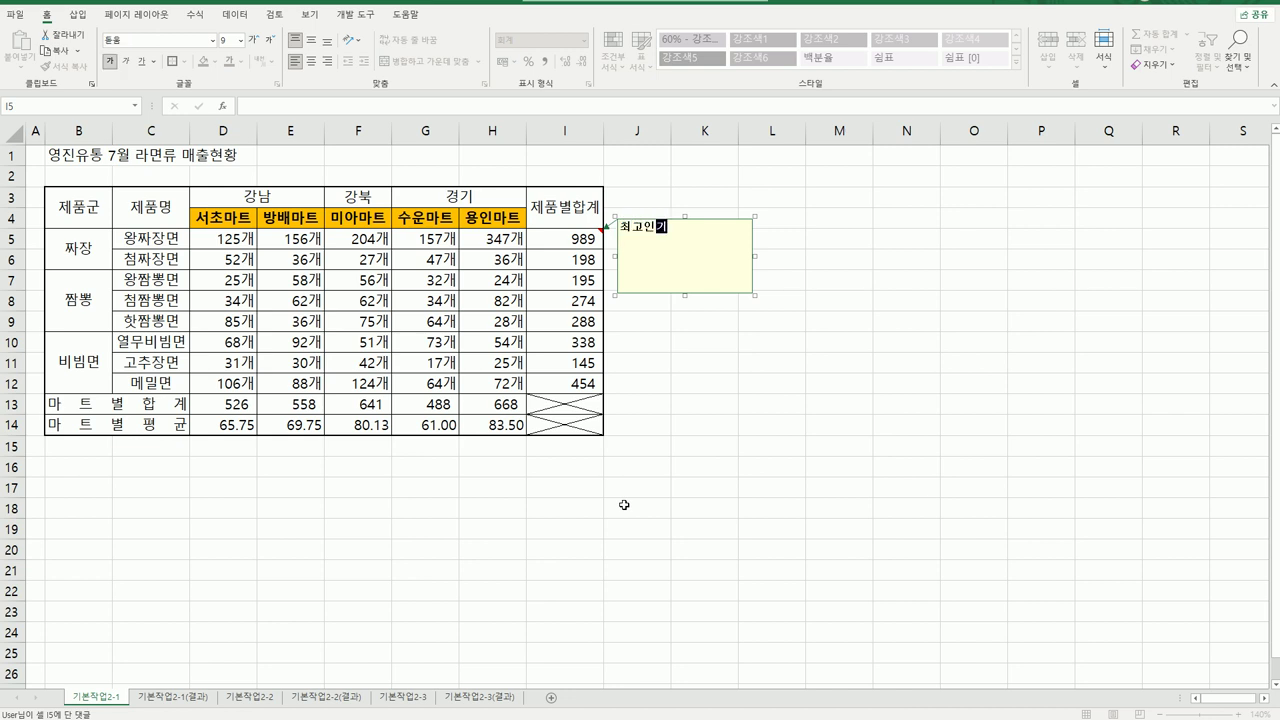
text(품목)
click(567, 242)
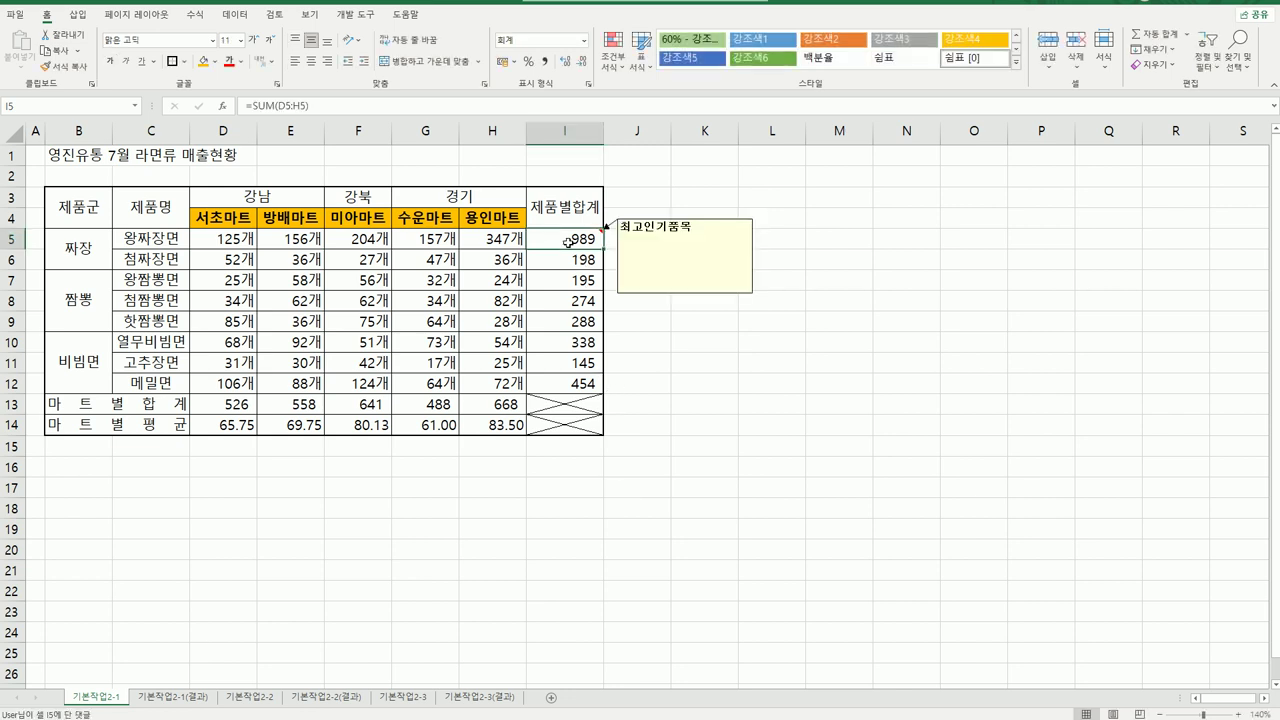
right_click(567, 242)
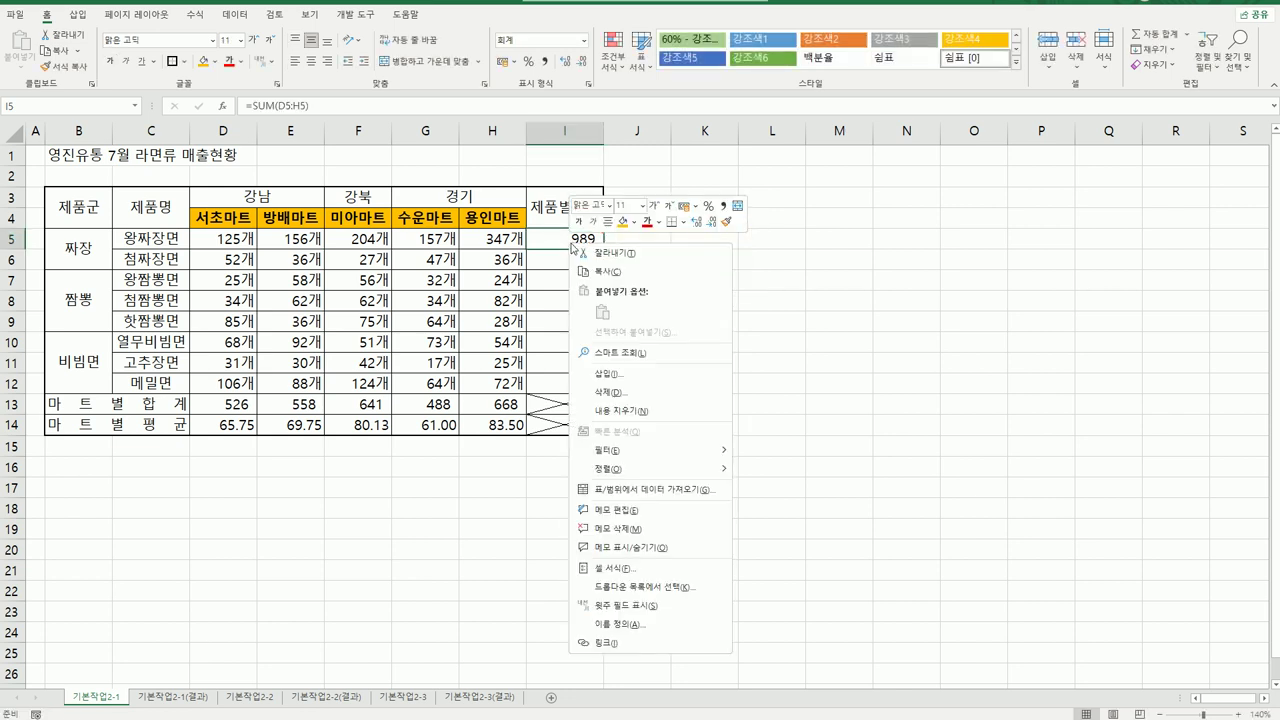
click(692, 548)
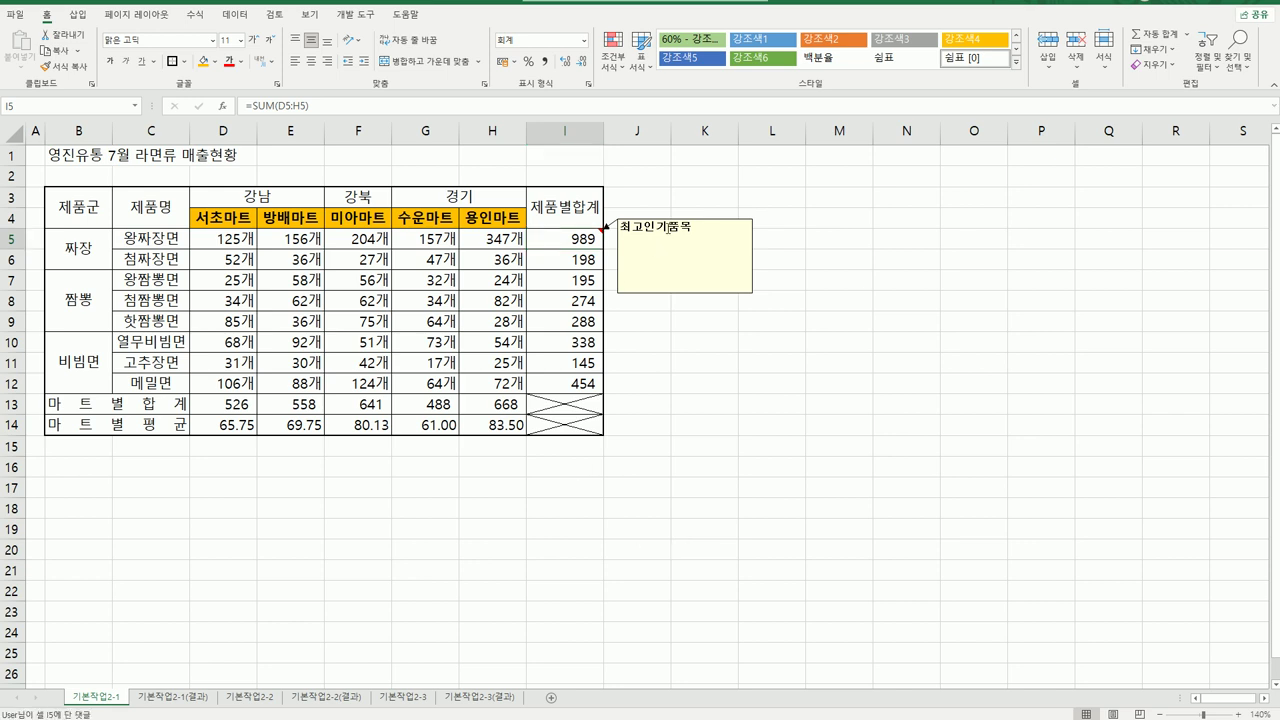
Step: Turn on automatic sizing for the note on I5 and compare the finished table with sheet 기본작업2-1(결과)
click(665, 245)
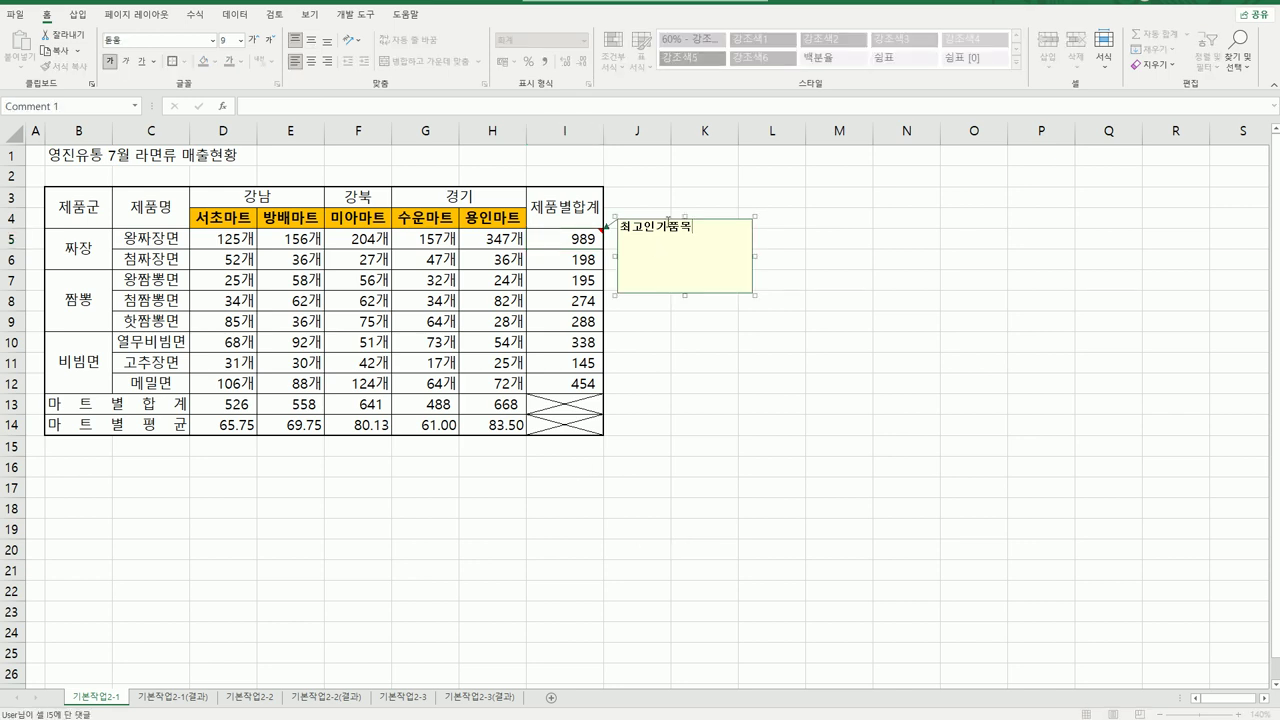
right_click(665, 216)
click(748, 410)
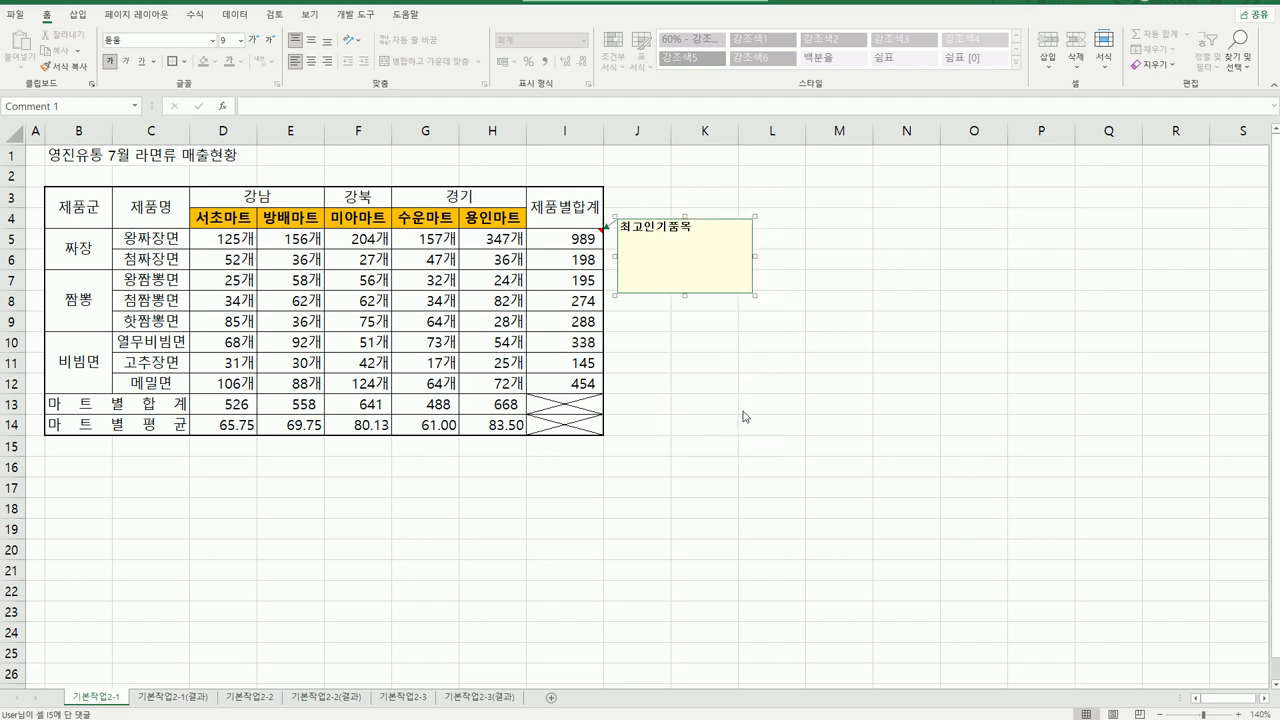
drag(1093, 344, 905, 220)
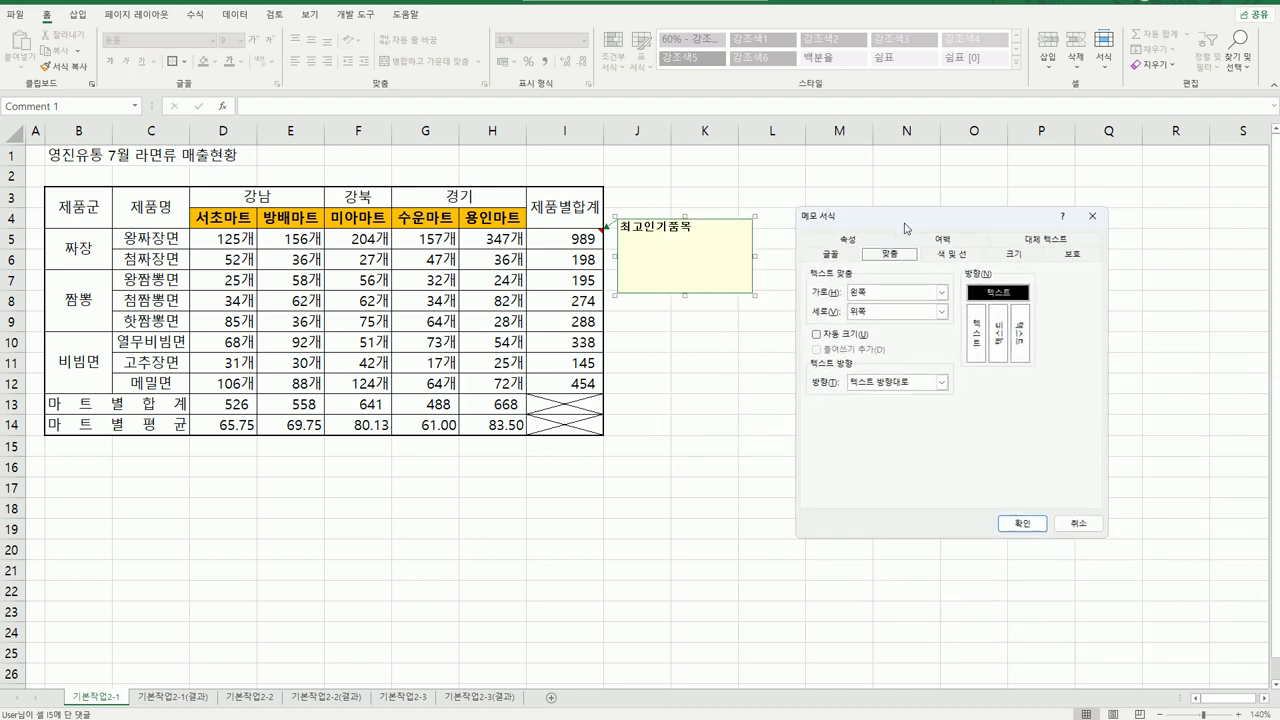
click(866, 336)
click(1021, 523)
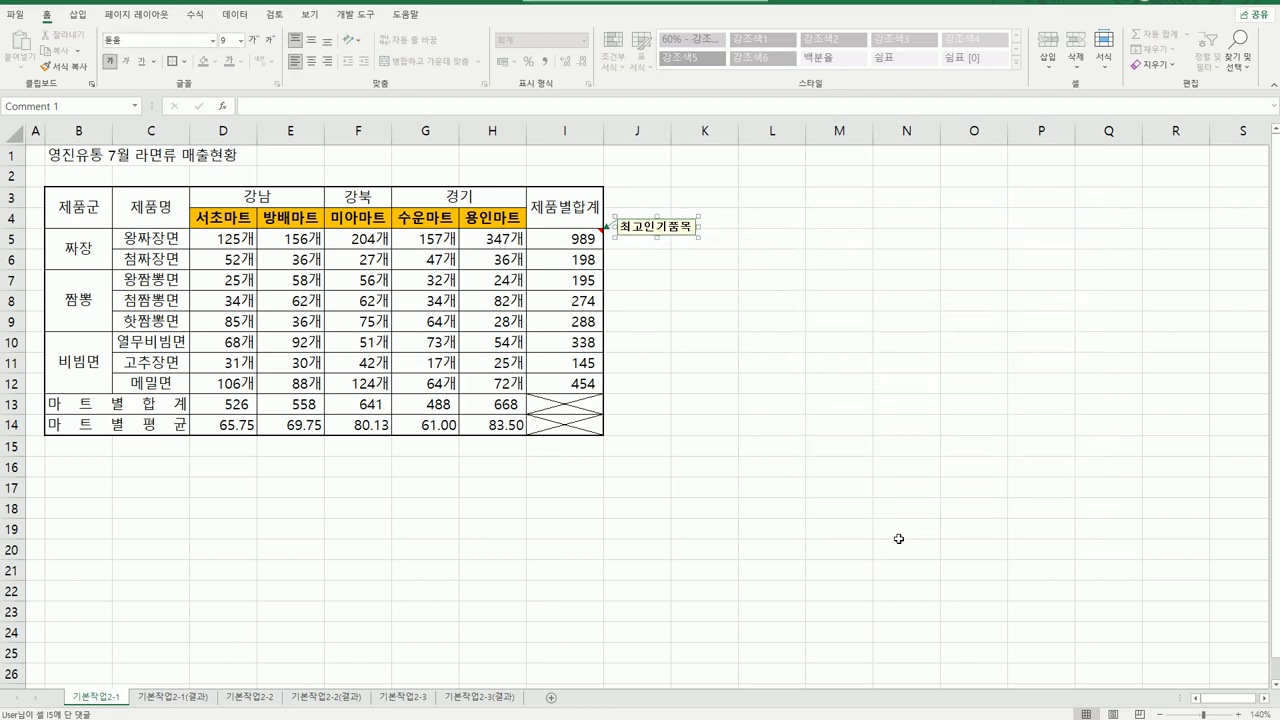
click(899, 539)
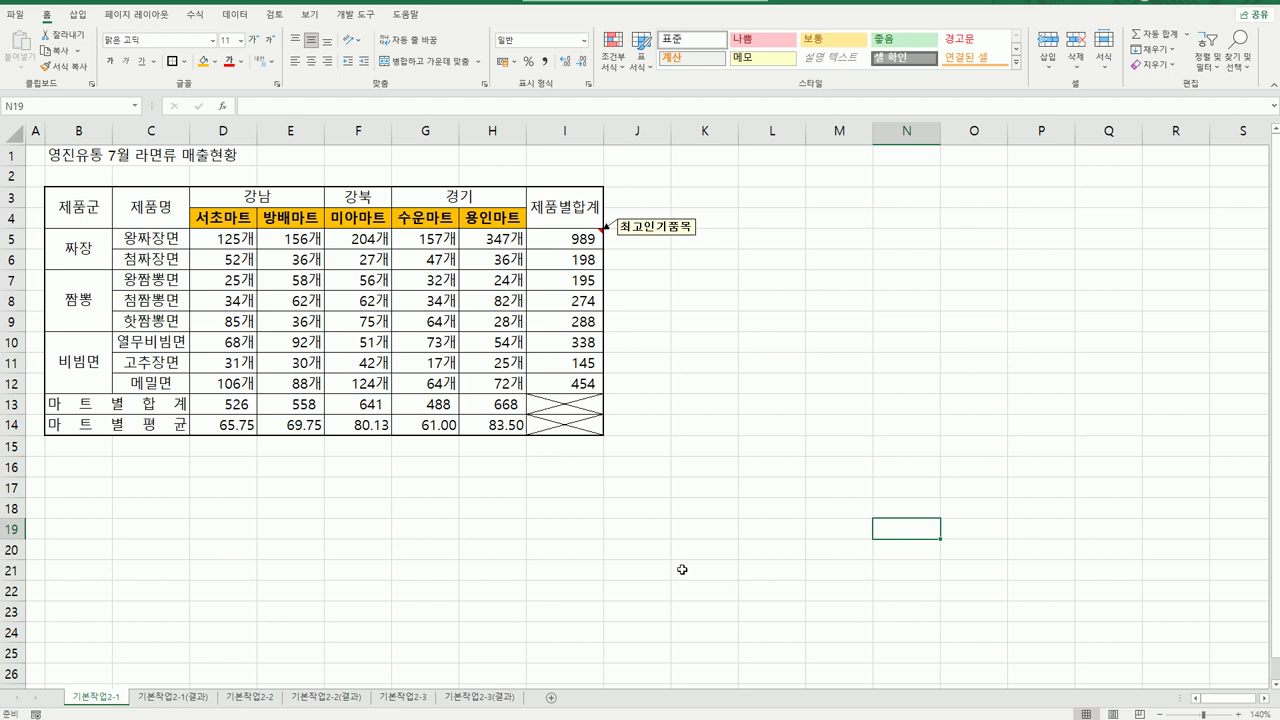
click(193, 700)
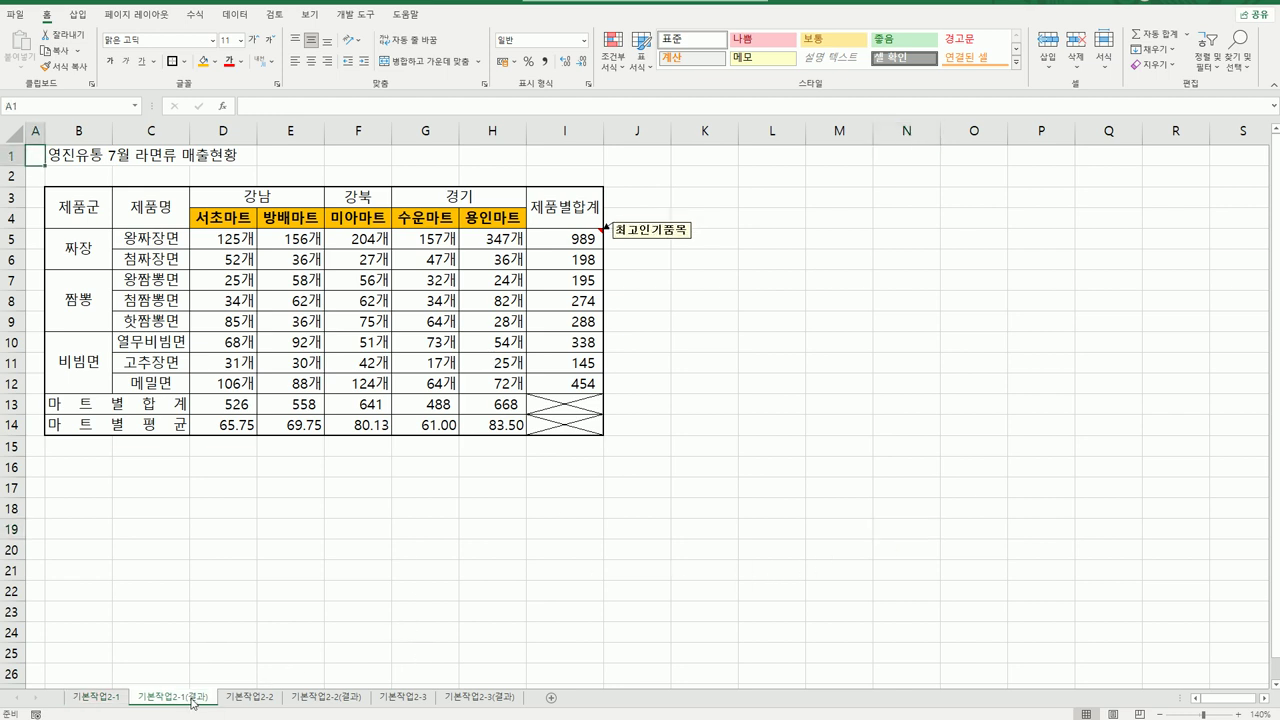
click(105, 702)
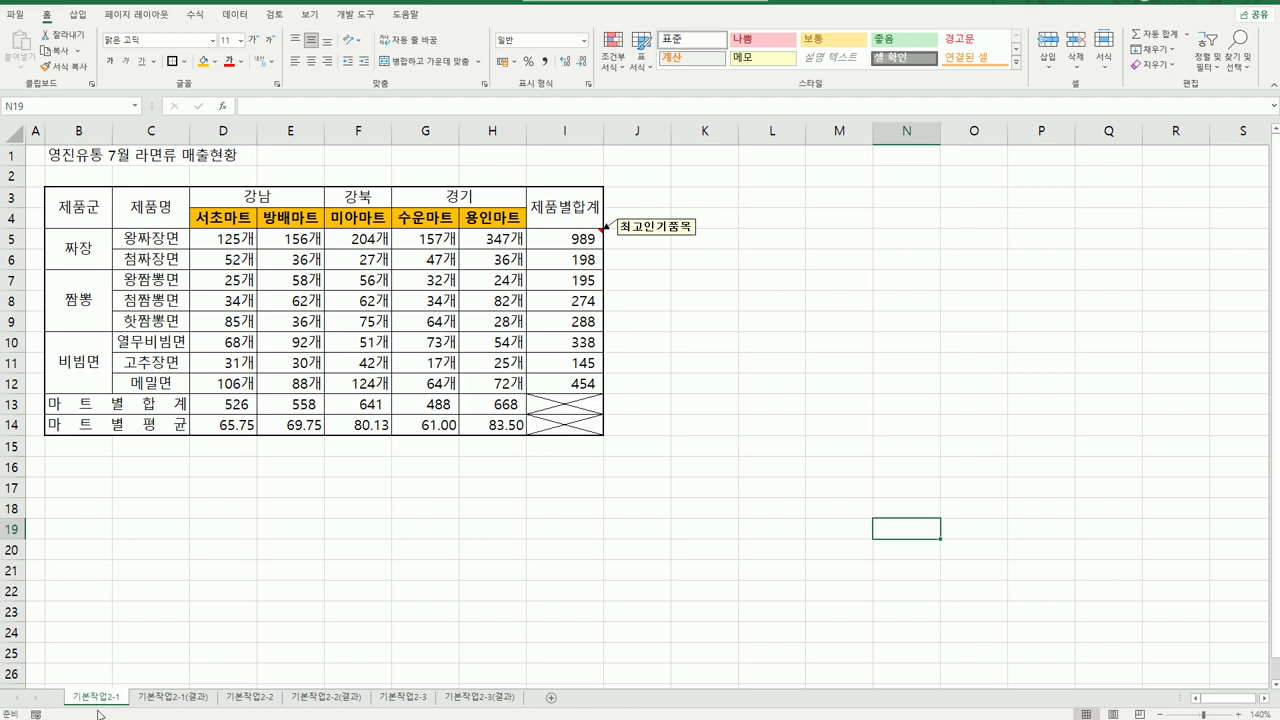
Step: On sheet 기본작업2-2, merge and center the title 인성인증 항목 및 배점표 across A1:F1
click(250, 697)
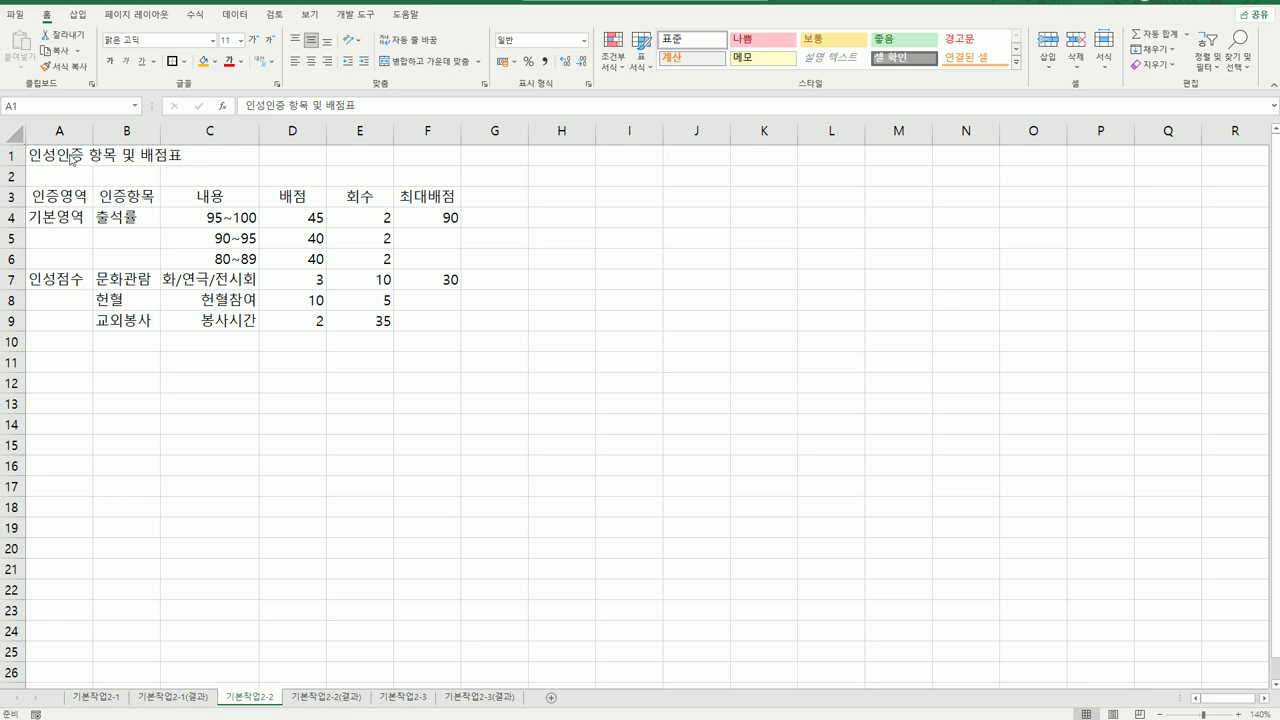
click(62, 155)
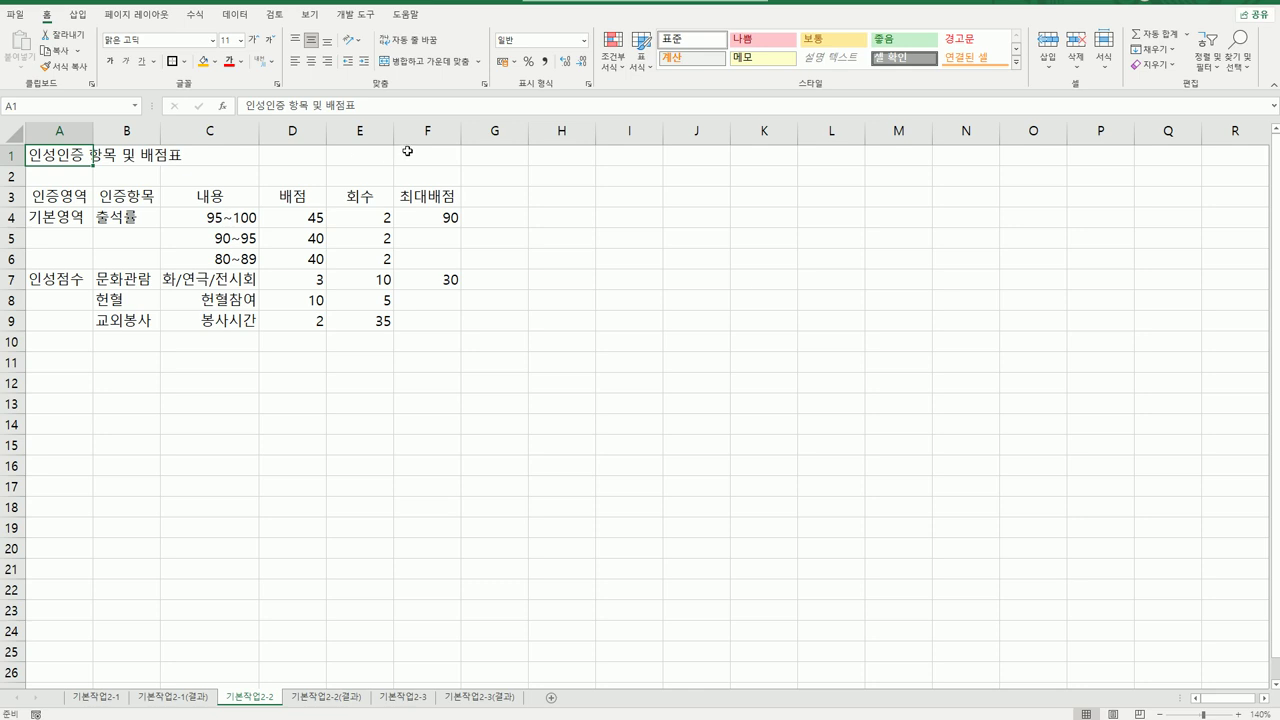
drag(82, 152, 405, 151)
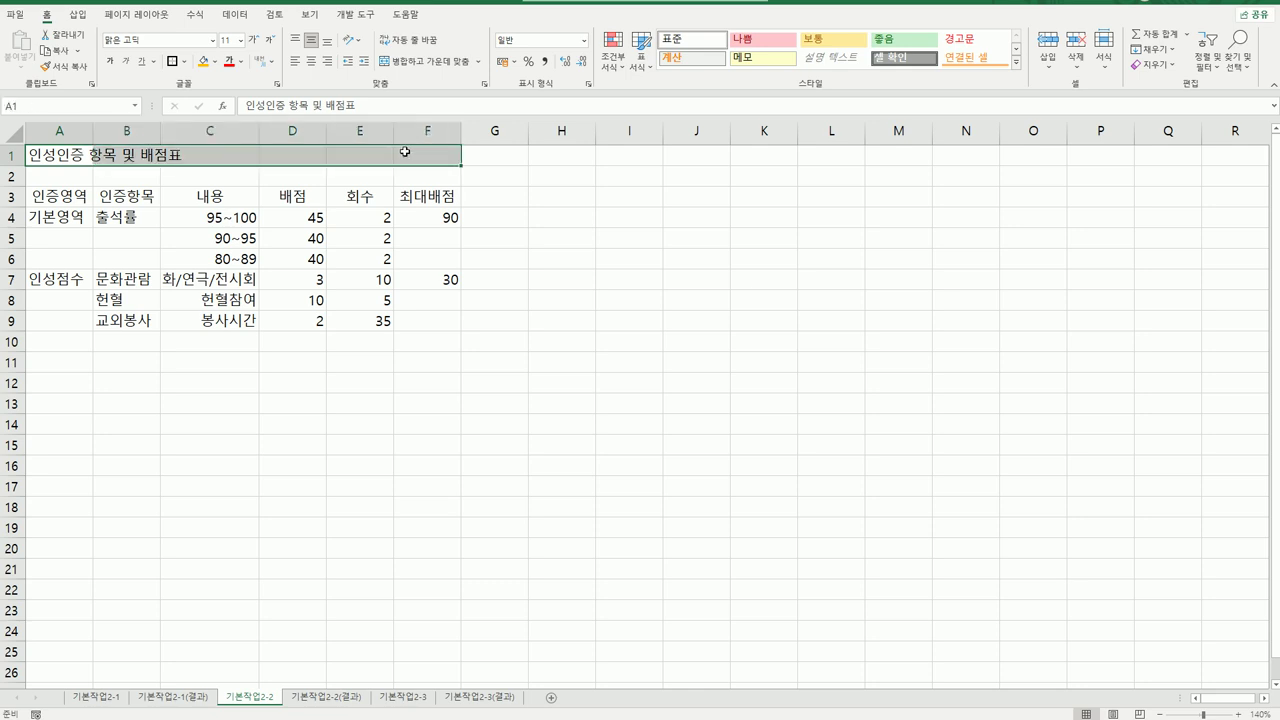
click(400, 62)
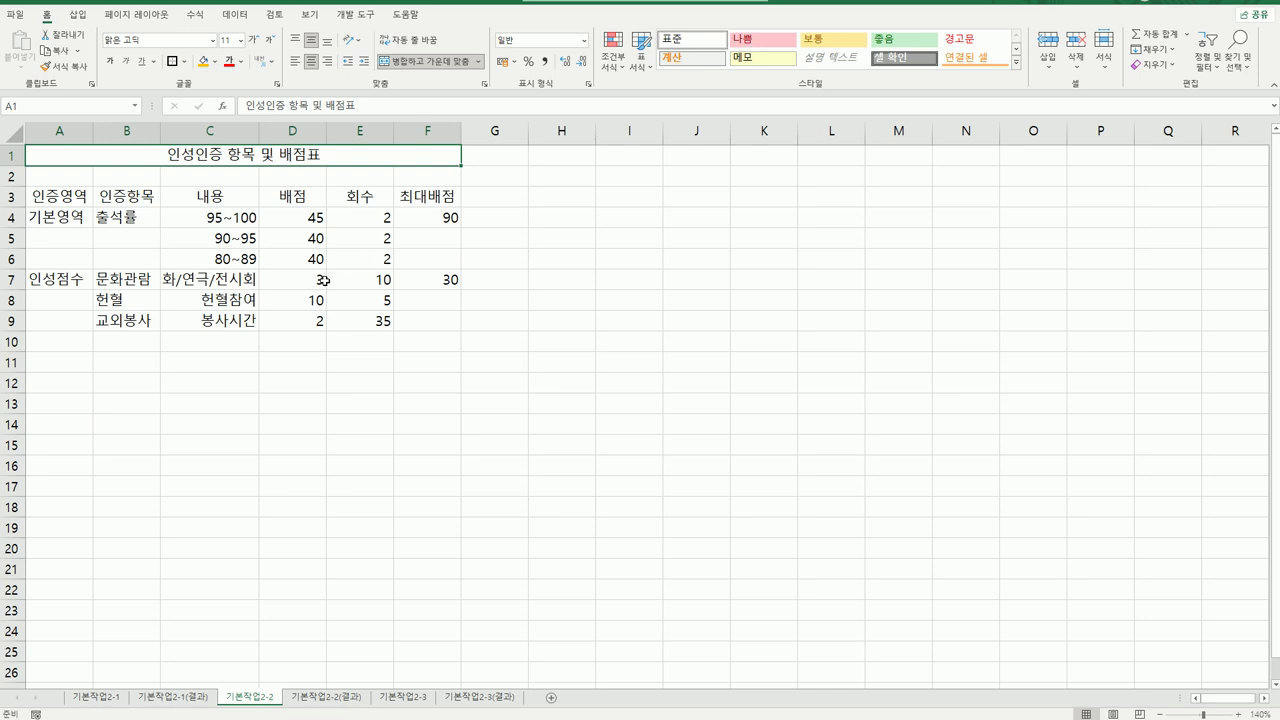
Step: Format the title in A1 with the HY견고딕 font, size 16, bold and a double underline
click(213, 41)
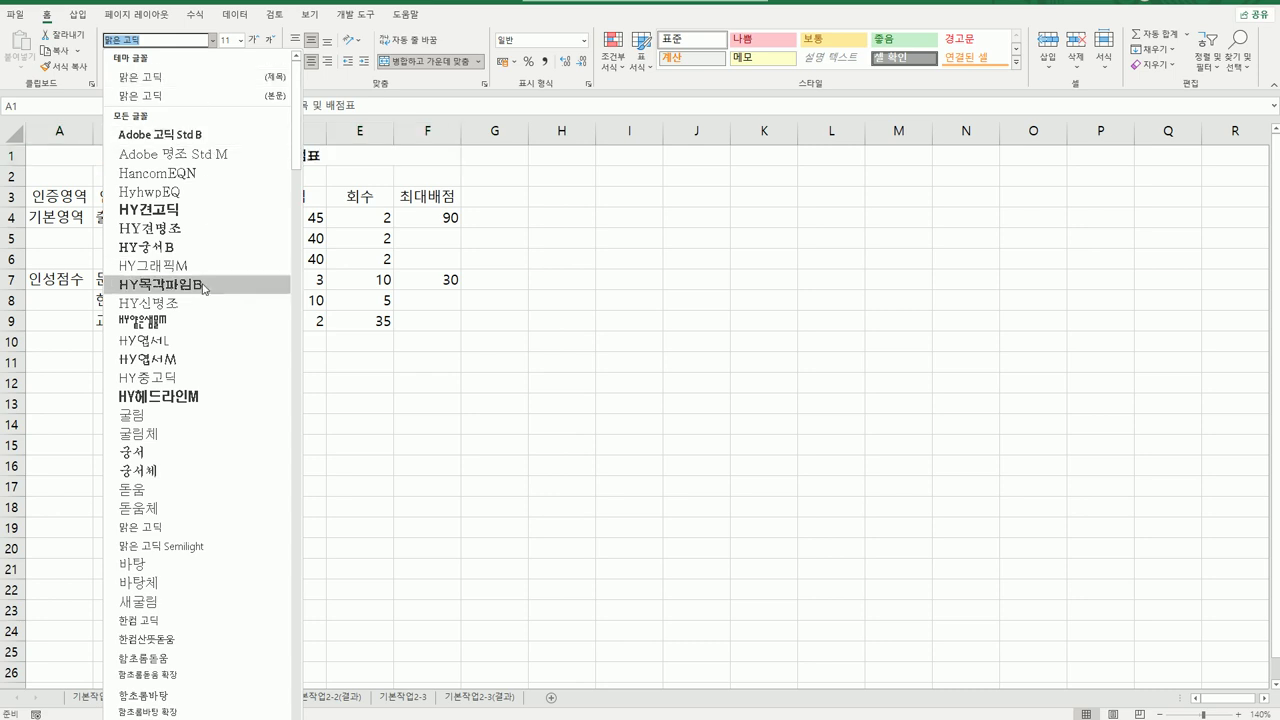
click(197, 210)
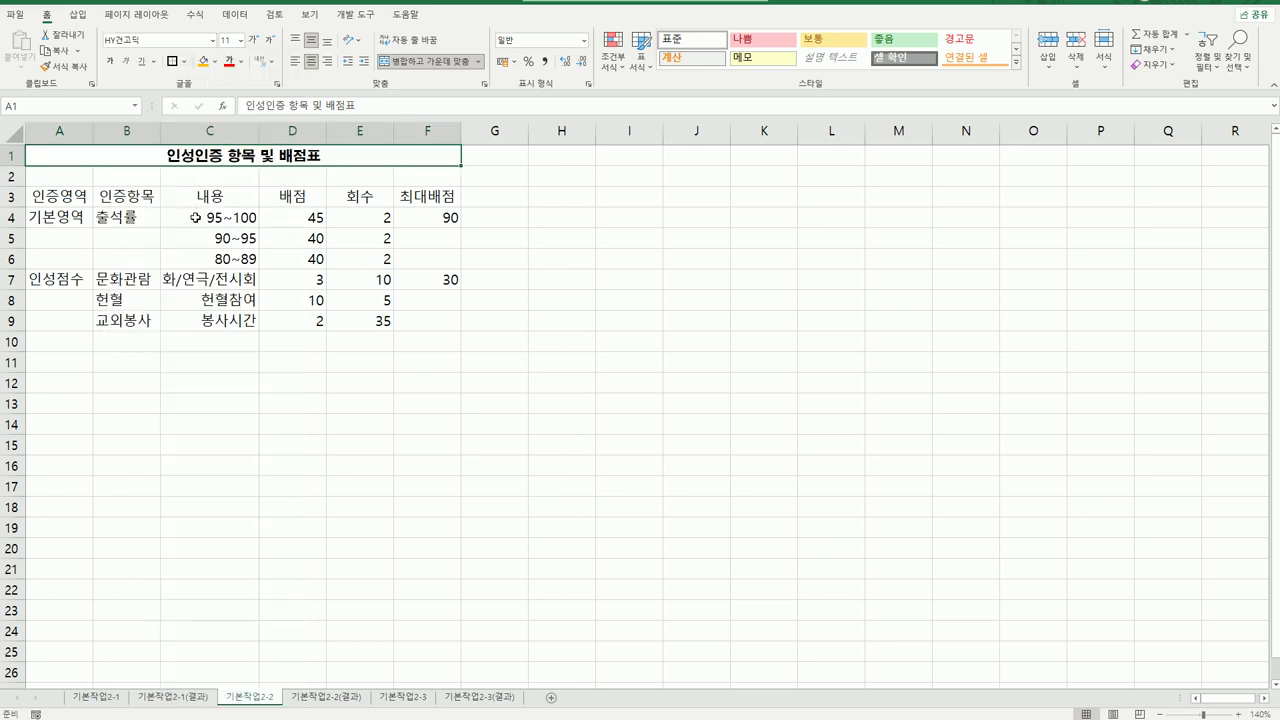
click(240, 41)
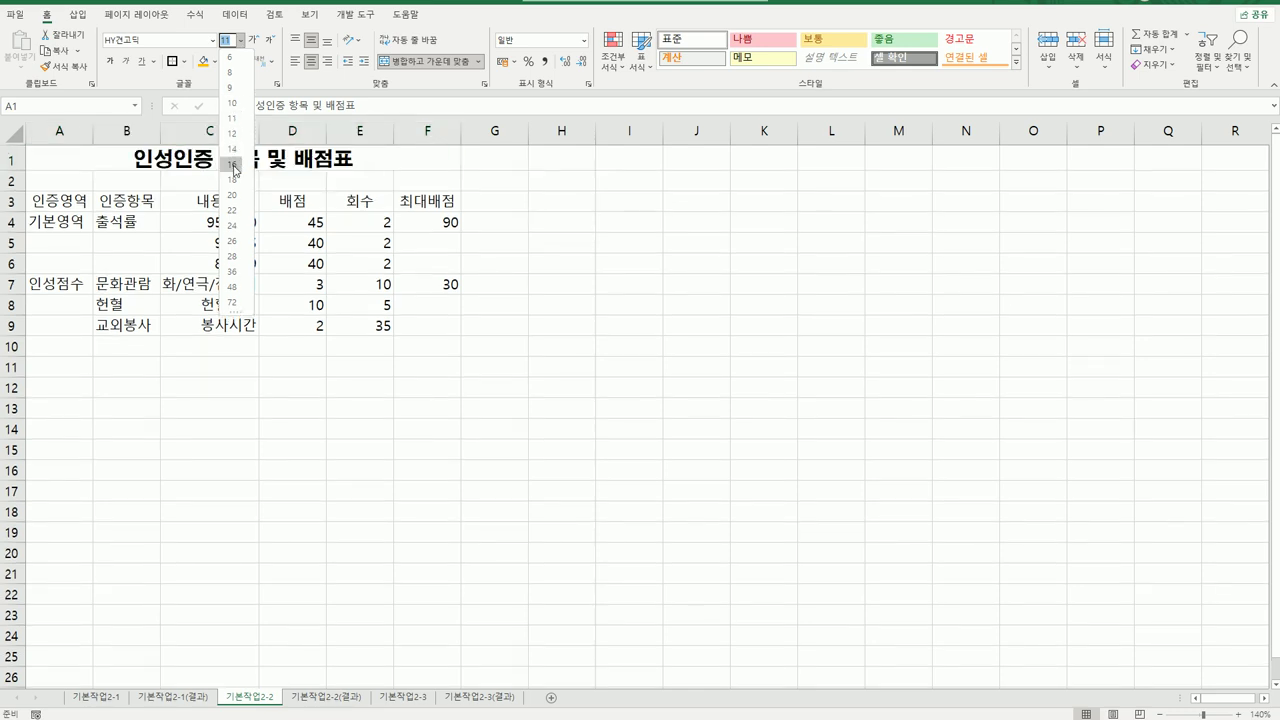
click(232, 164)
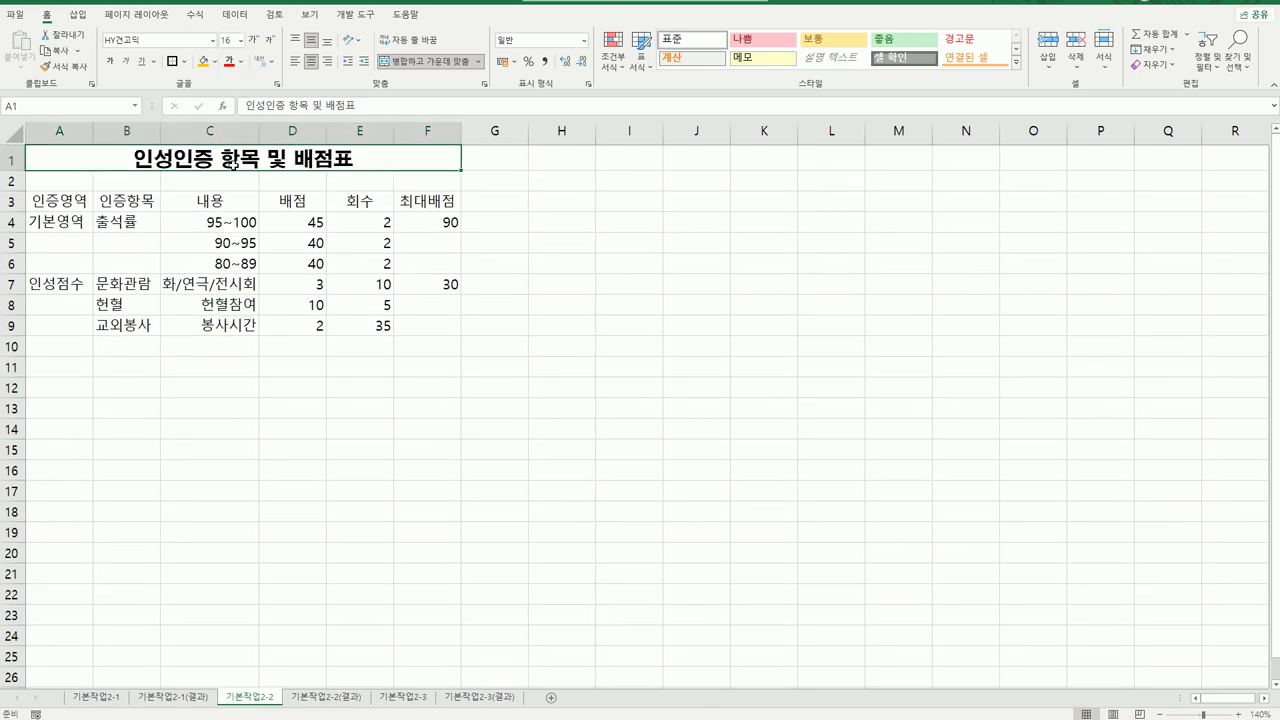
click(110, 63)
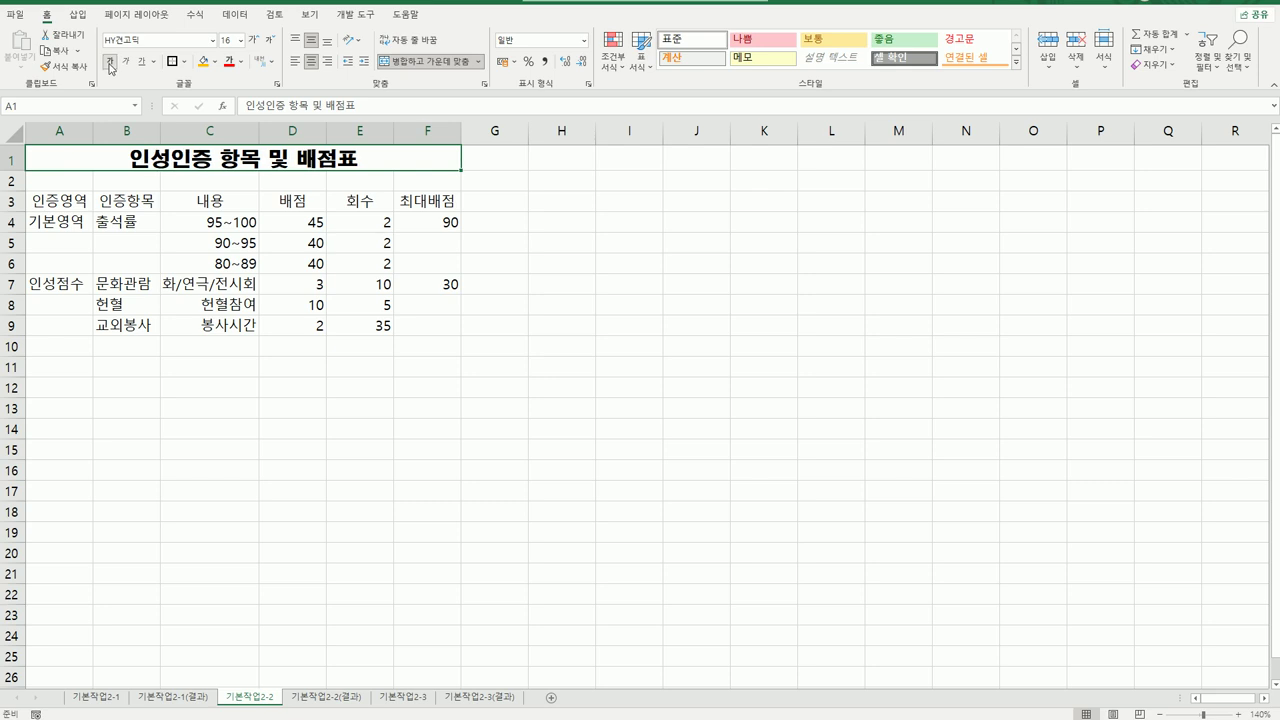
click(155, 62)
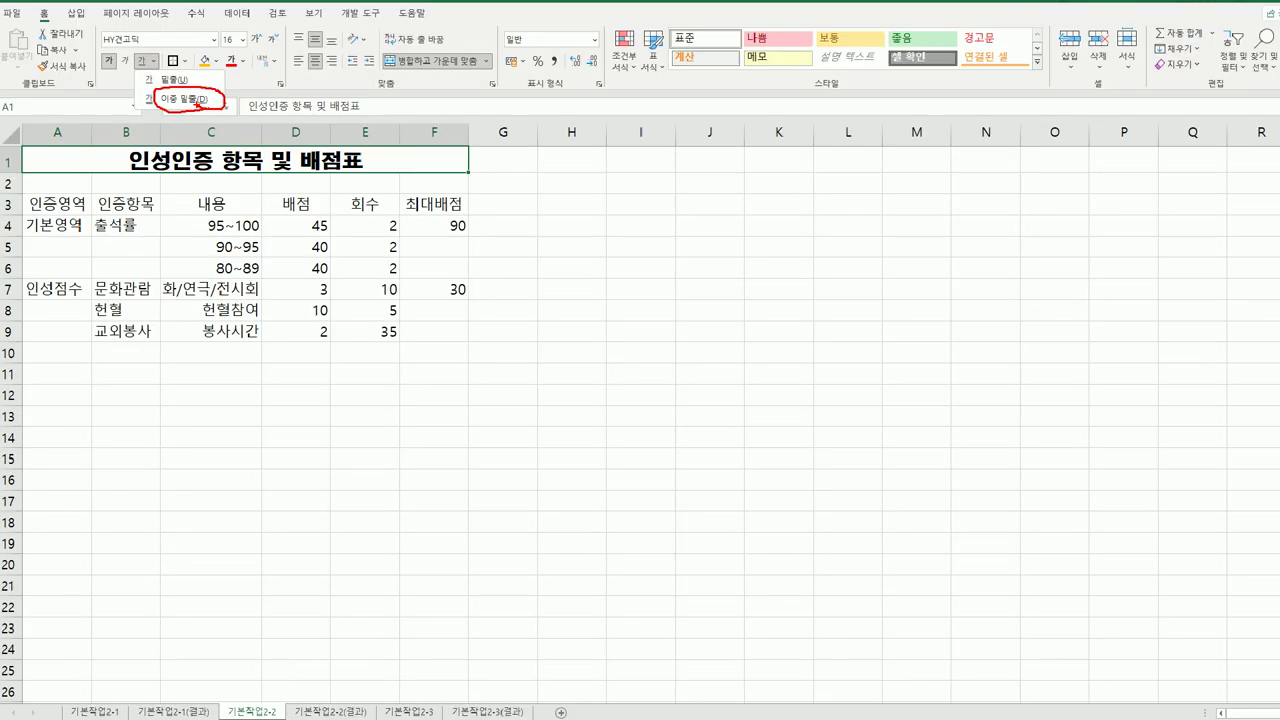
click(154, 62)
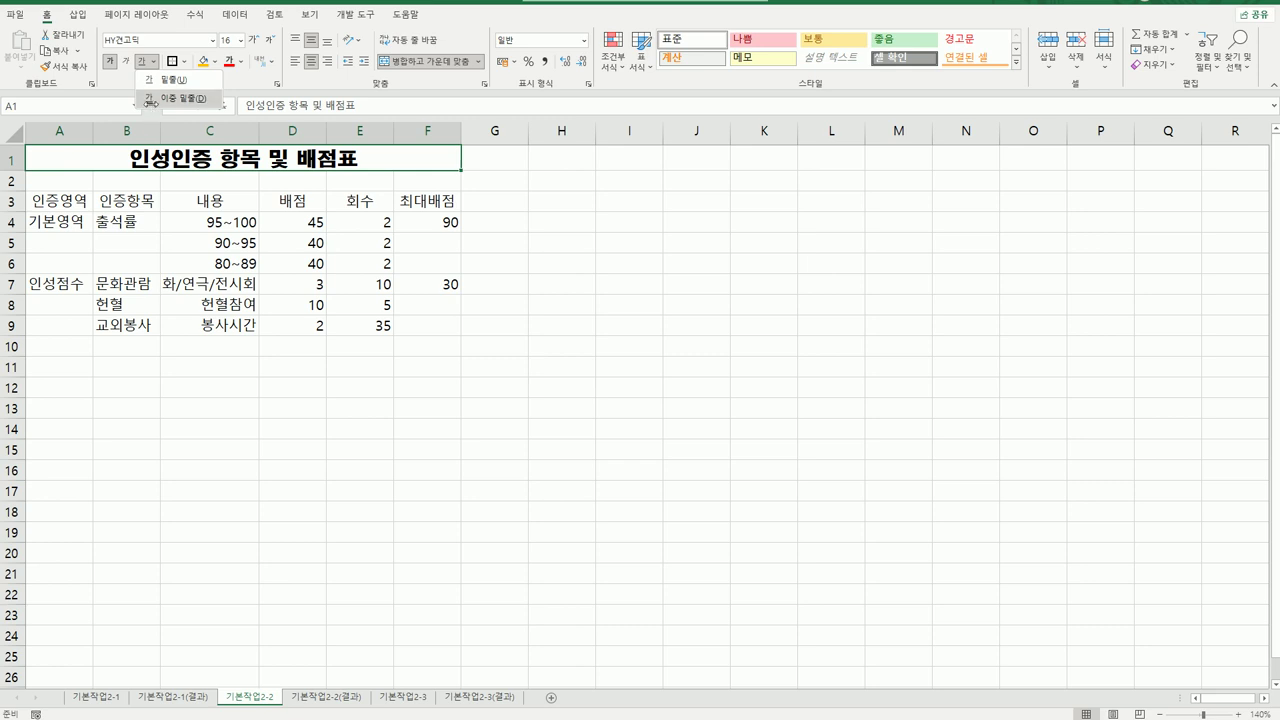
click(176, 98)
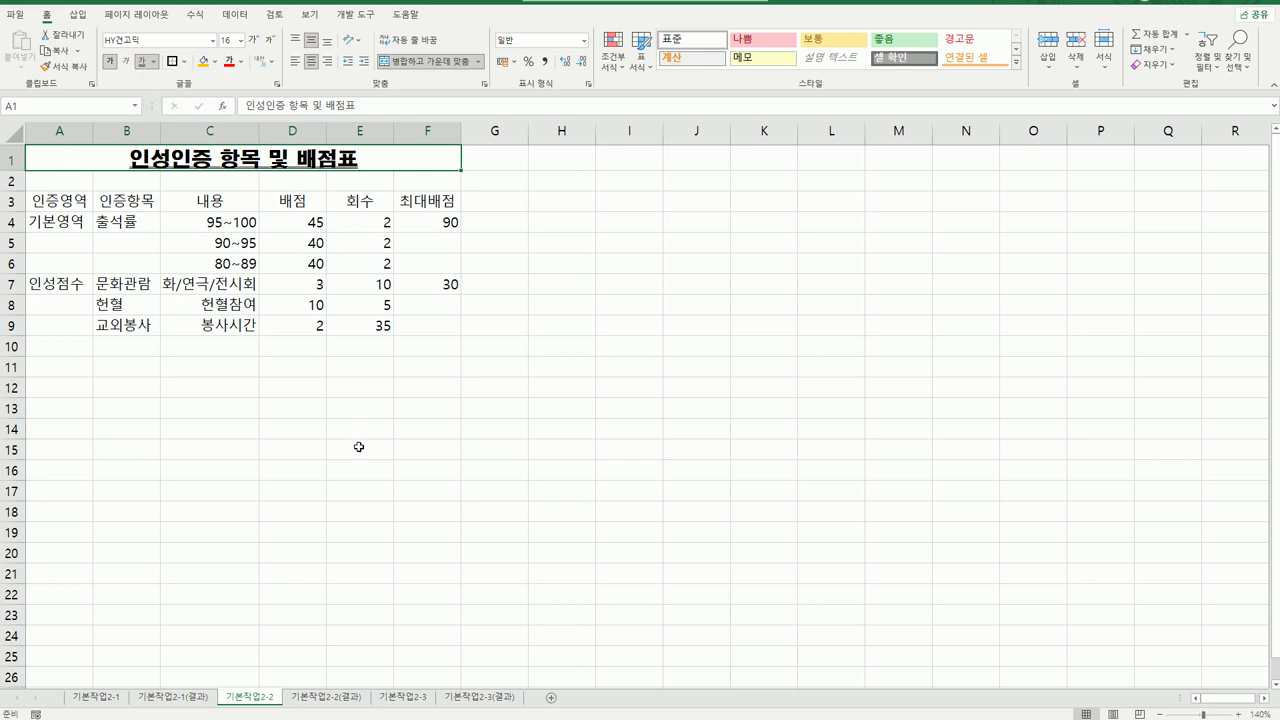
click(358, 447)
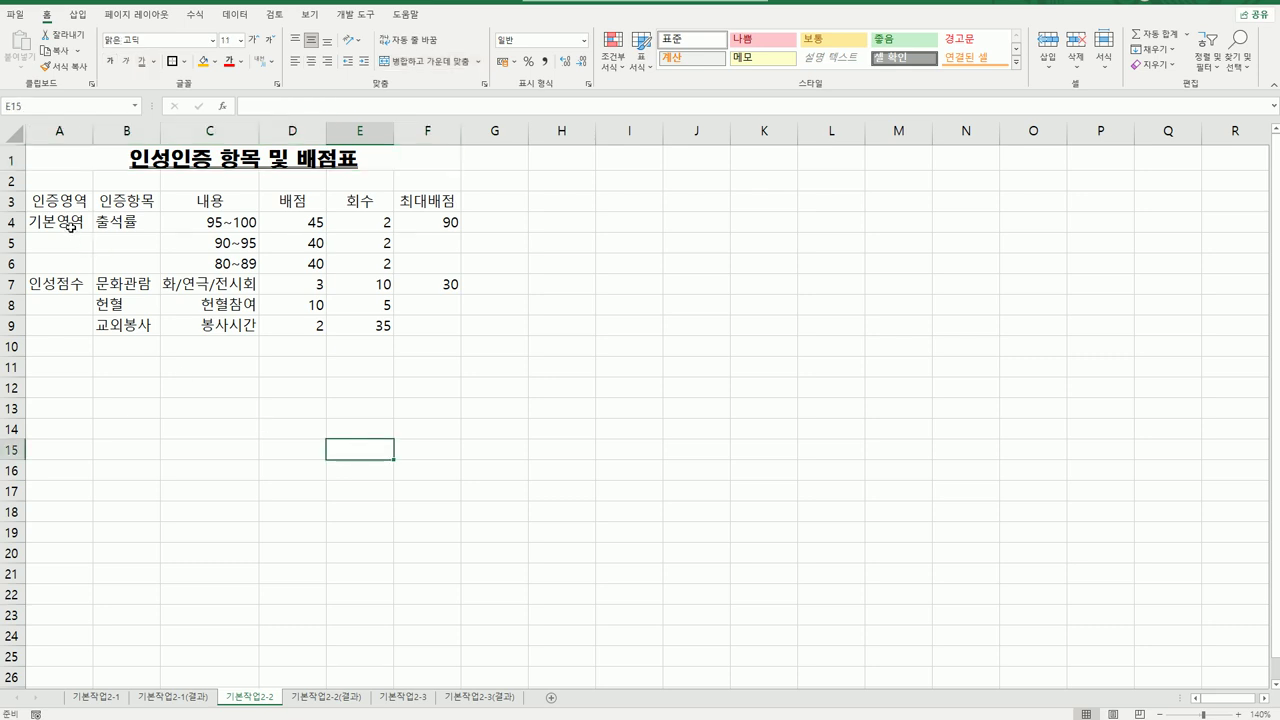
Step: Merge and center each of the ranges A4:A6, A7:A9, B4:B6, F4:F6 and F7:F9
drag(68, 228, 62, 327)
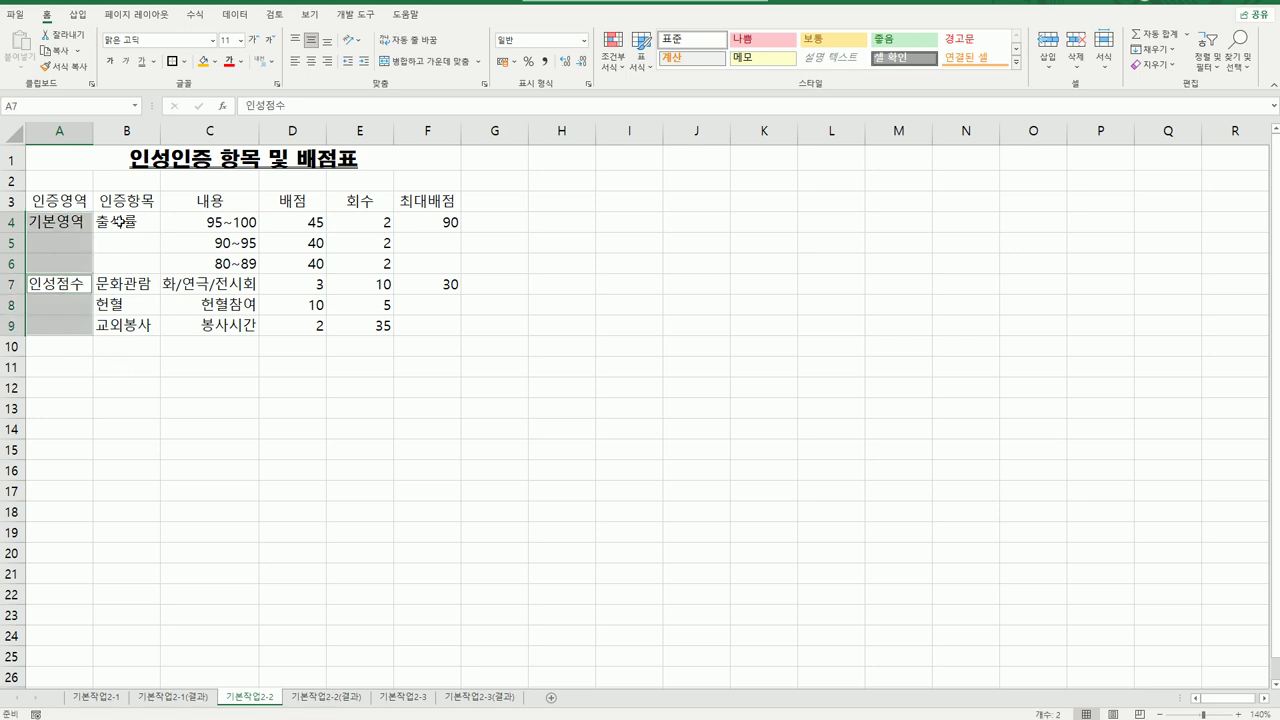
drag(119, 222, 119, 265)
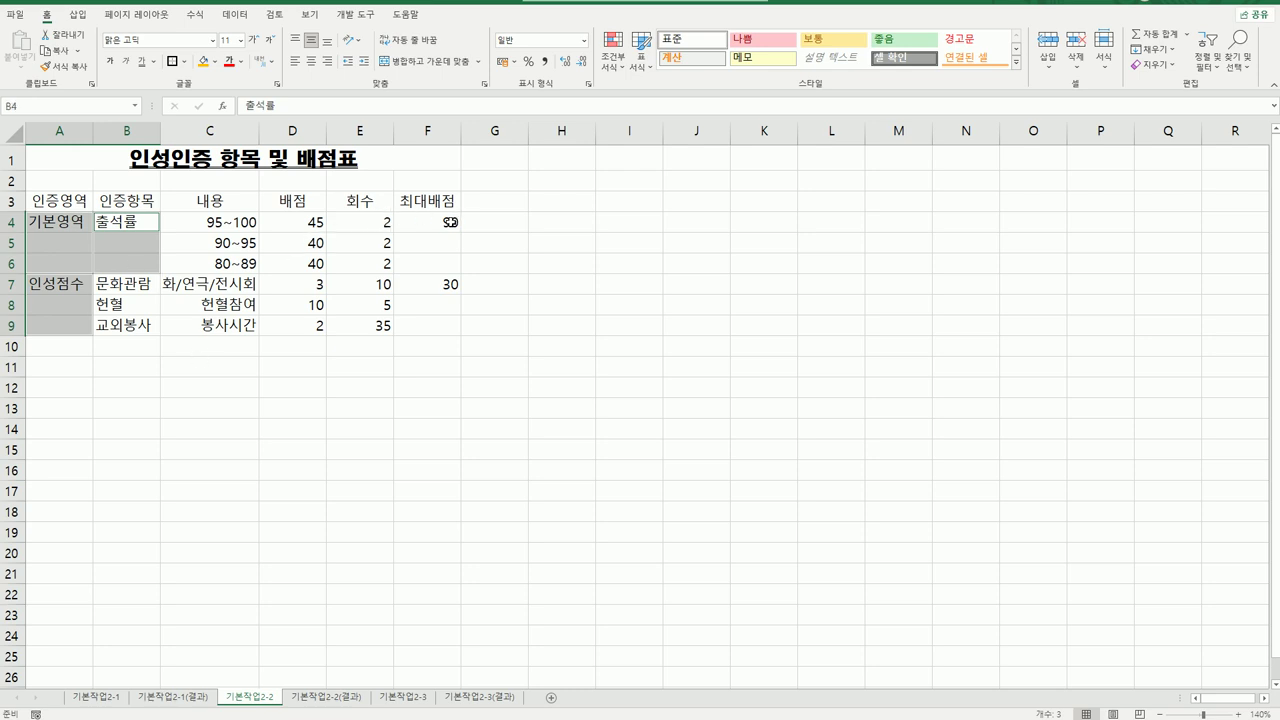
drag(450, 222, 443, 334)
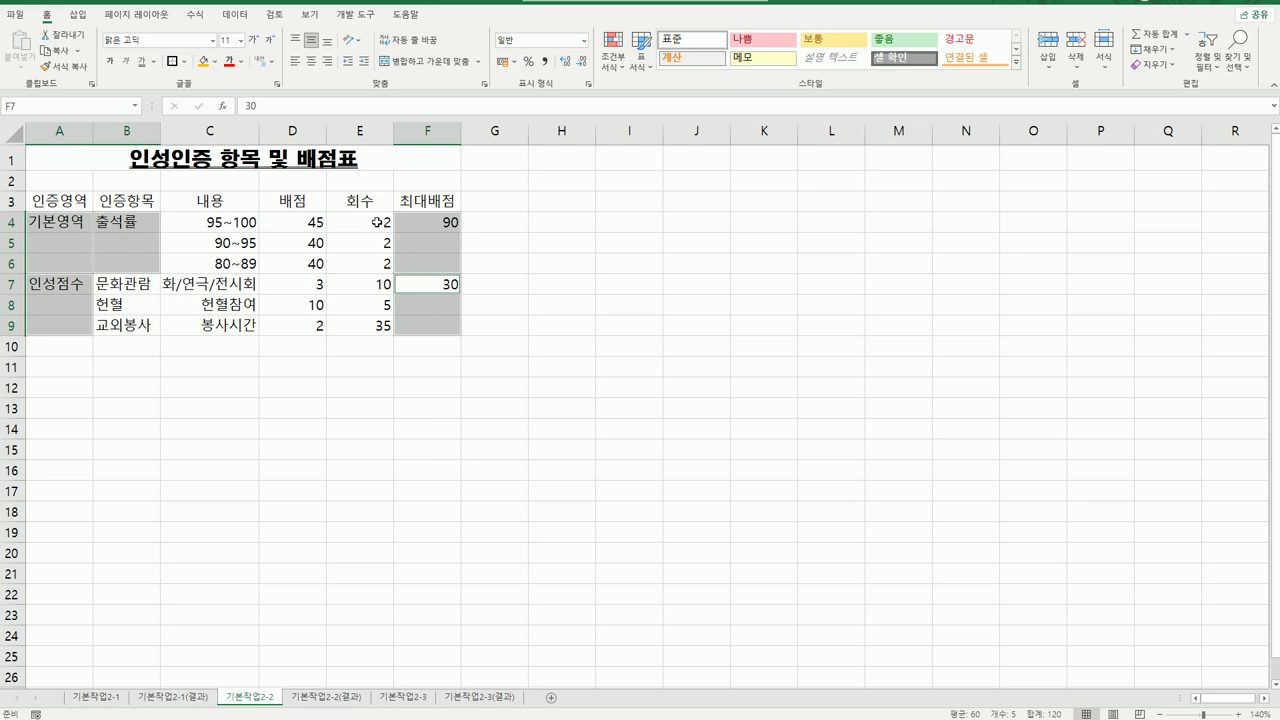
click(430, 61)
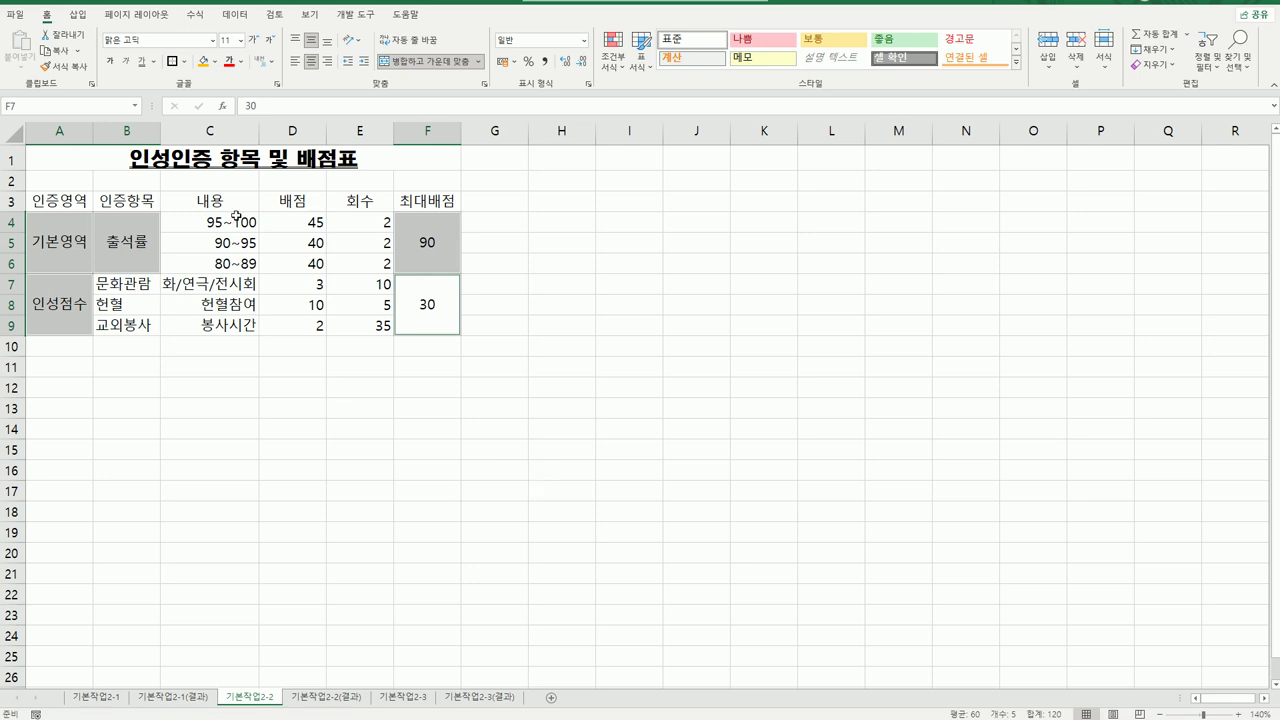
Step: Apply the cell style 강조색4 to the table headings in A3:F3
drag(76, 203, 408, 205)
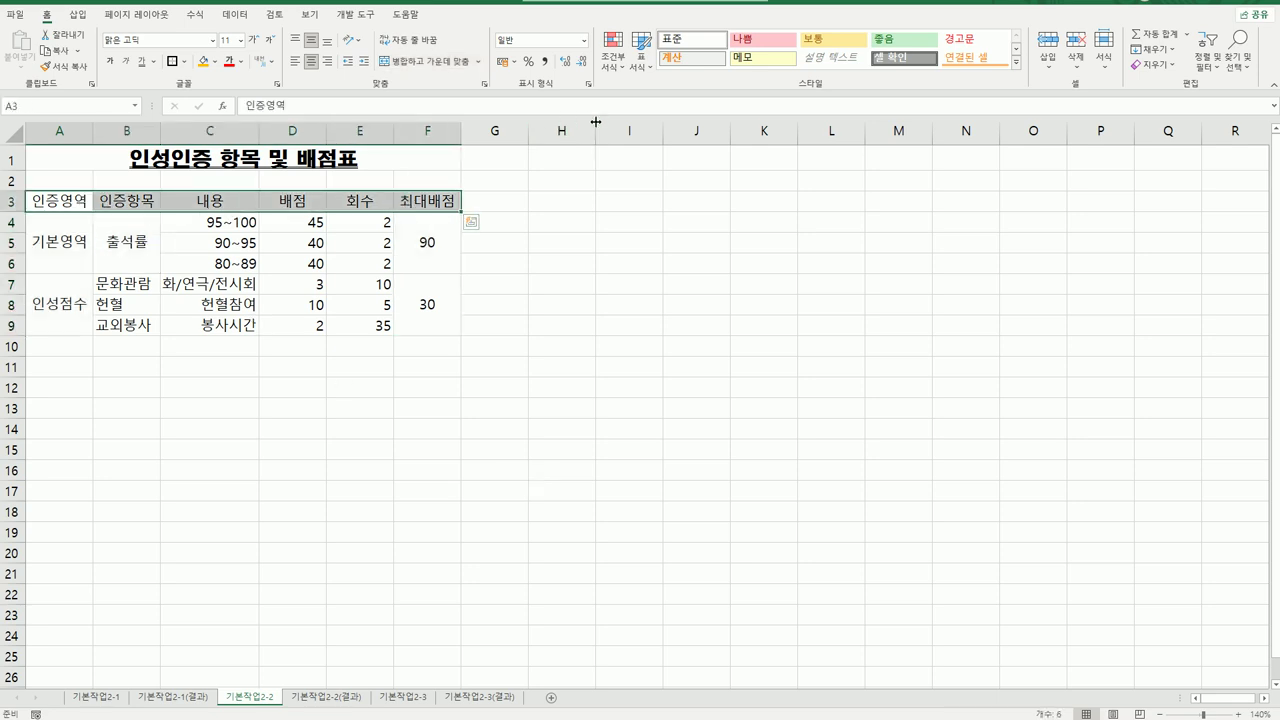
click(1015, 63)
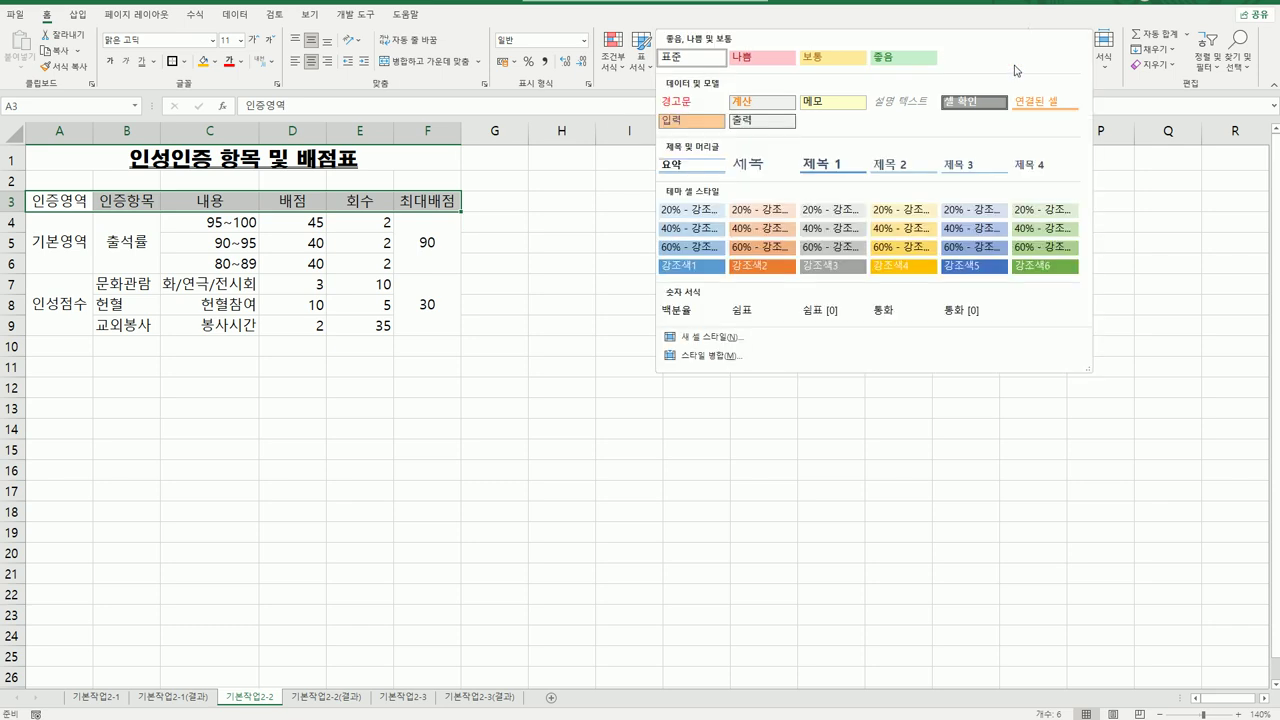
click(912, 267)
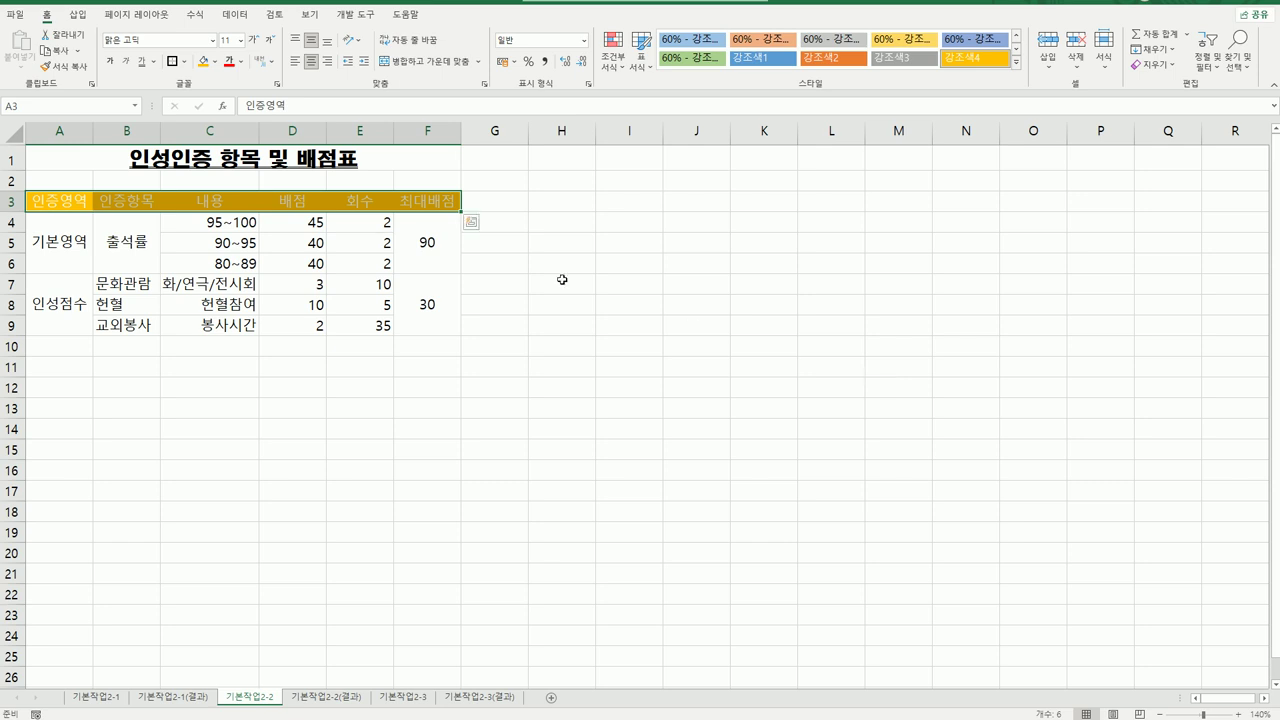
Step: Give the attendance ranges in C4:C6 the custom number format @"%"
drag(228, 222, 222, 262)
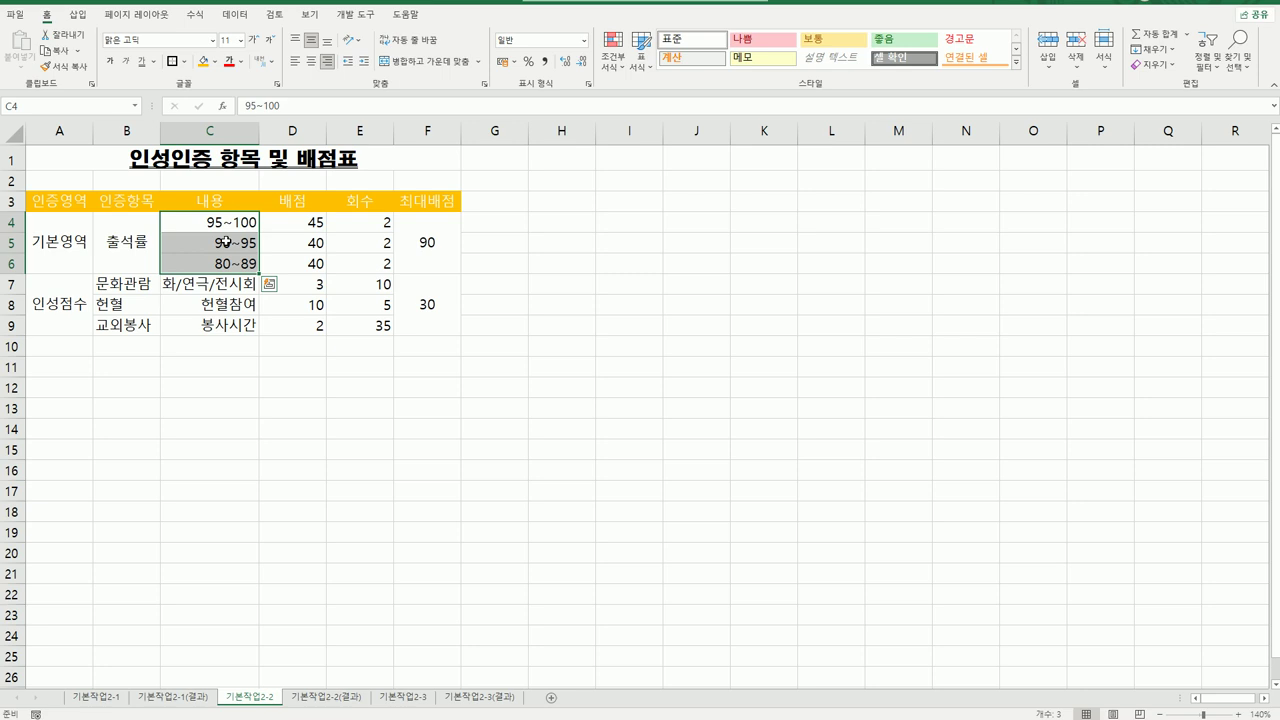
right_click(226, 241)
click(297, 536)
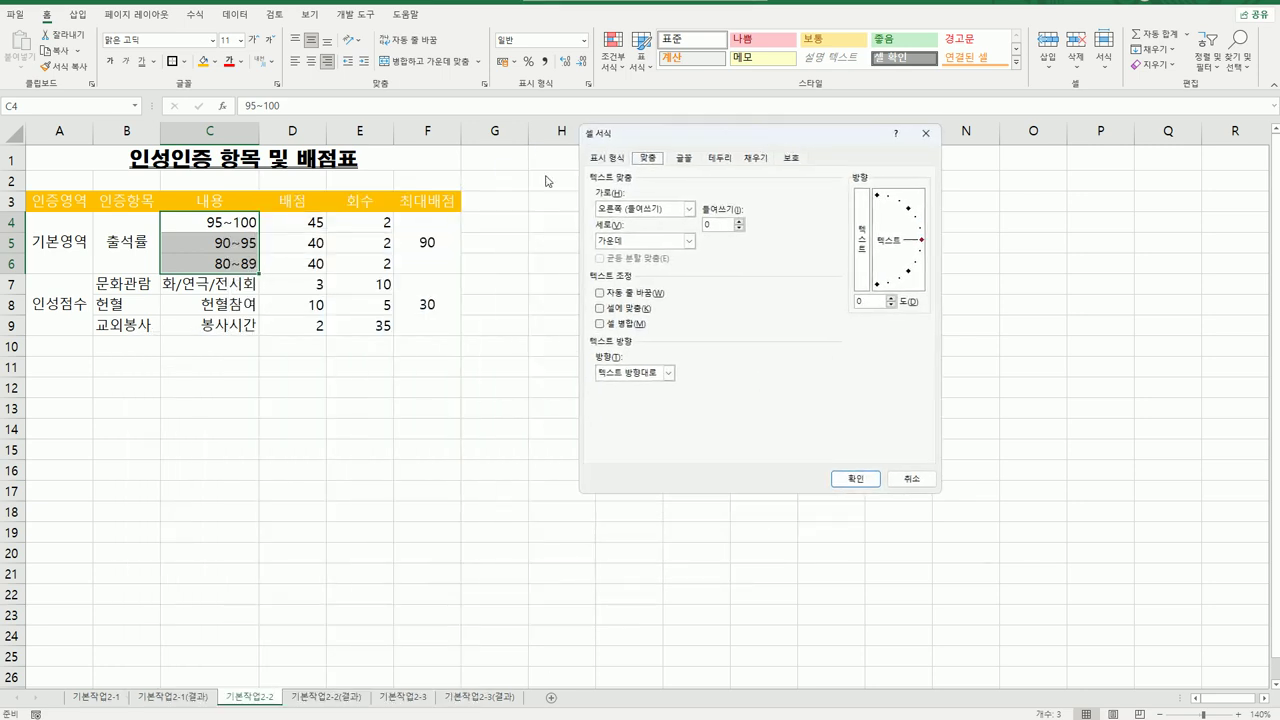
click(607, 157)
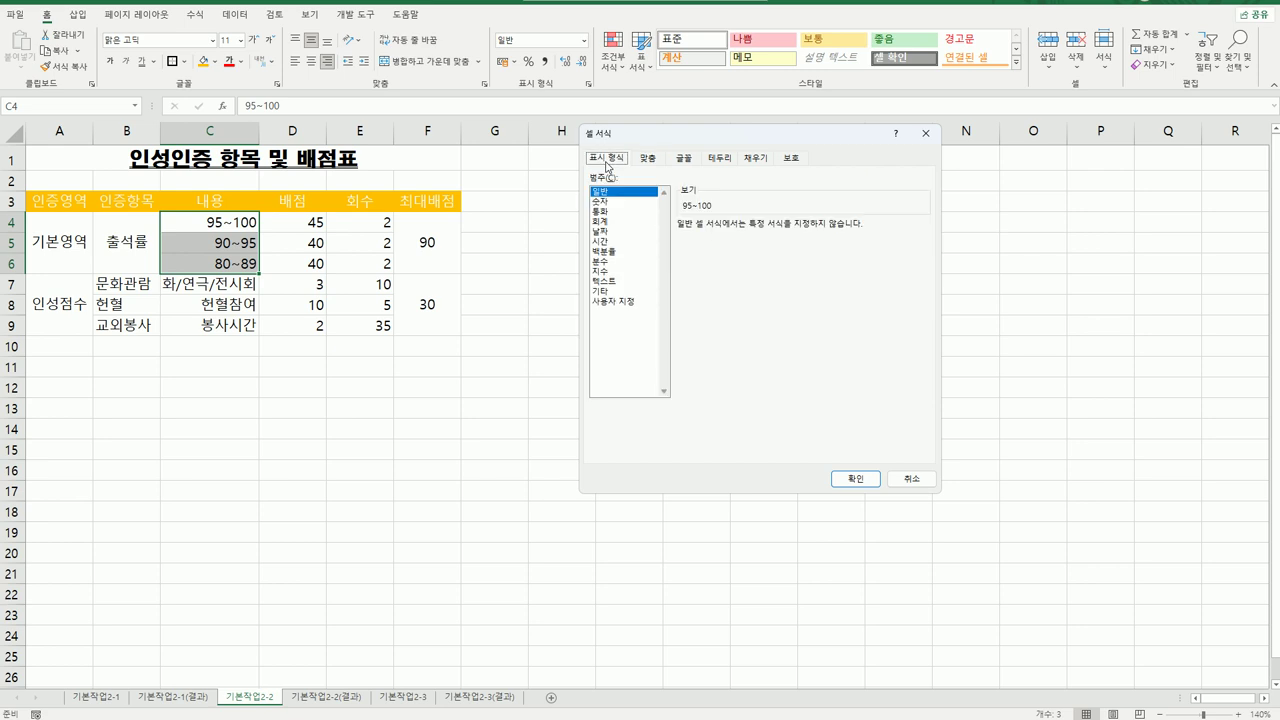
click(607, 301)
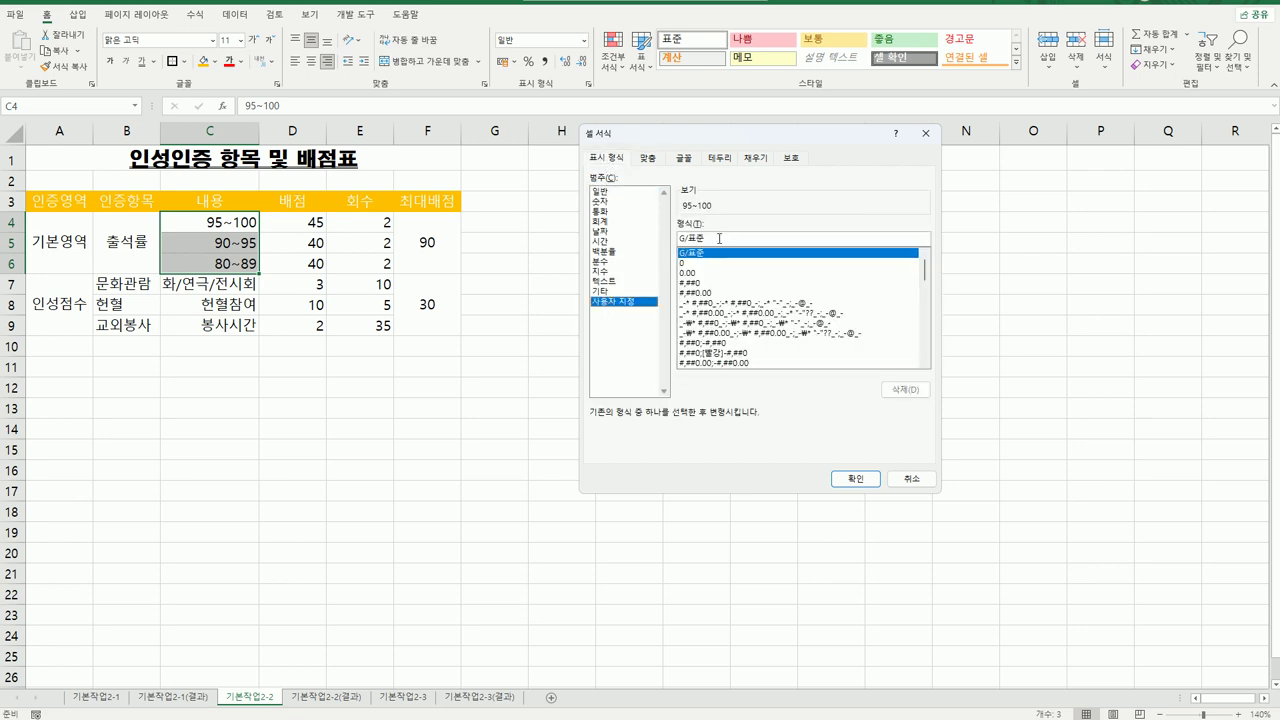
double_click(719, 238)
text(@)
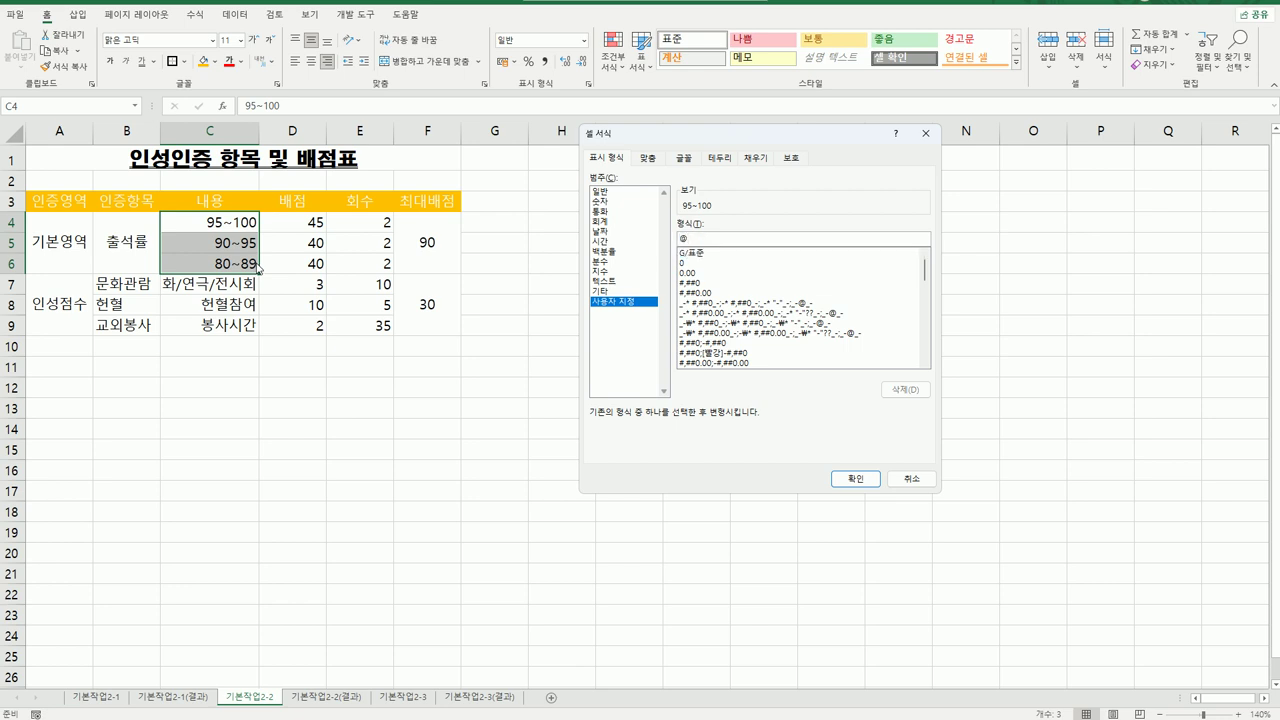
text("%)
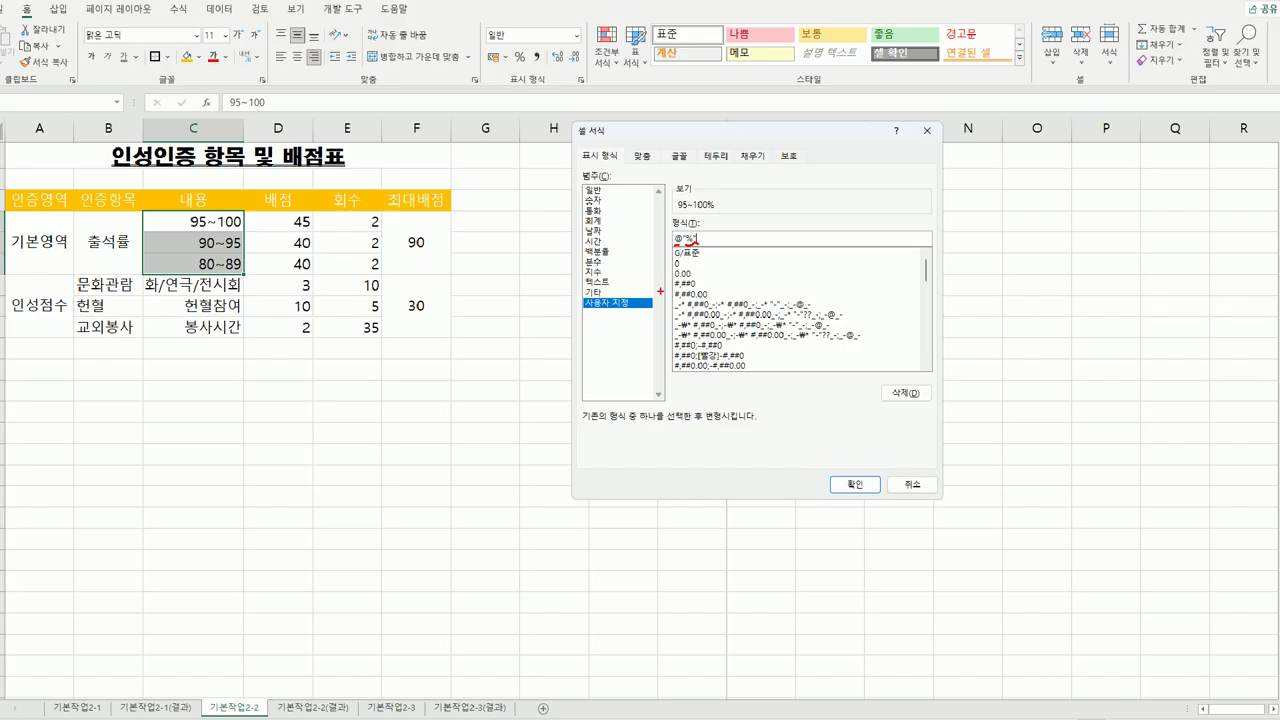
click(855, 484)
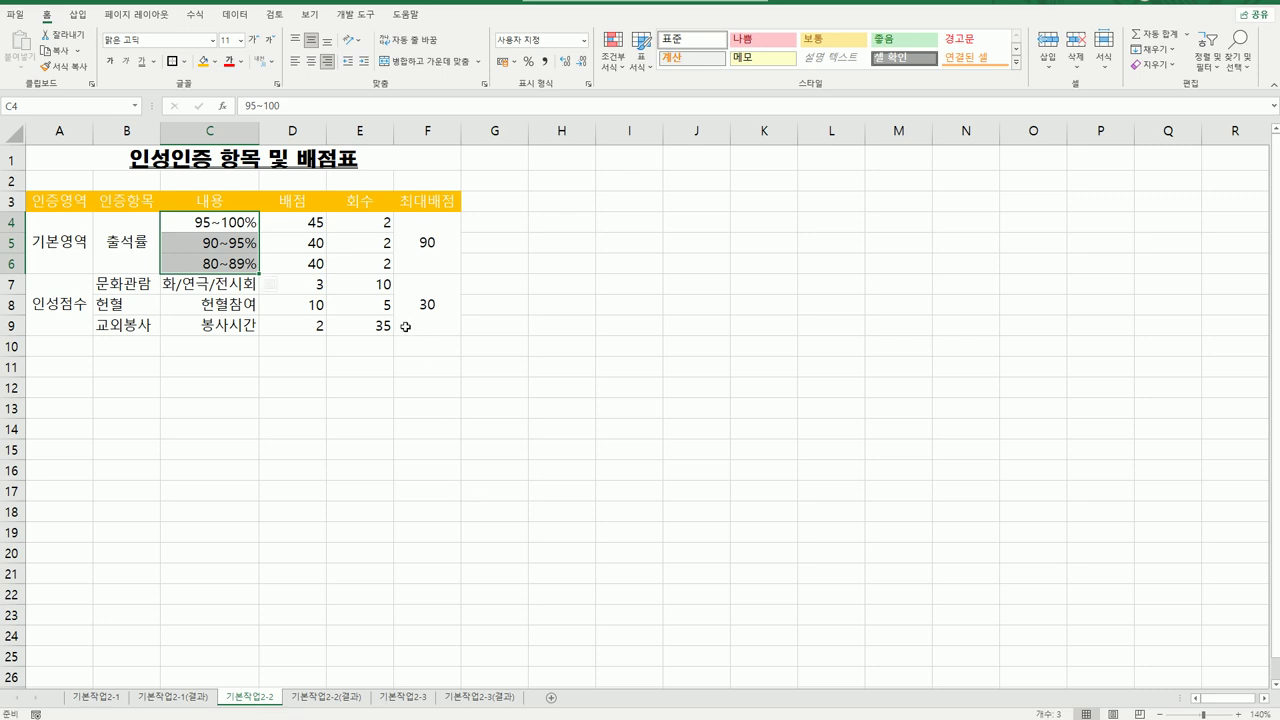
Step: Convert the word 연극 in cell C7 to the Hanja 演劇
click(190, 285)
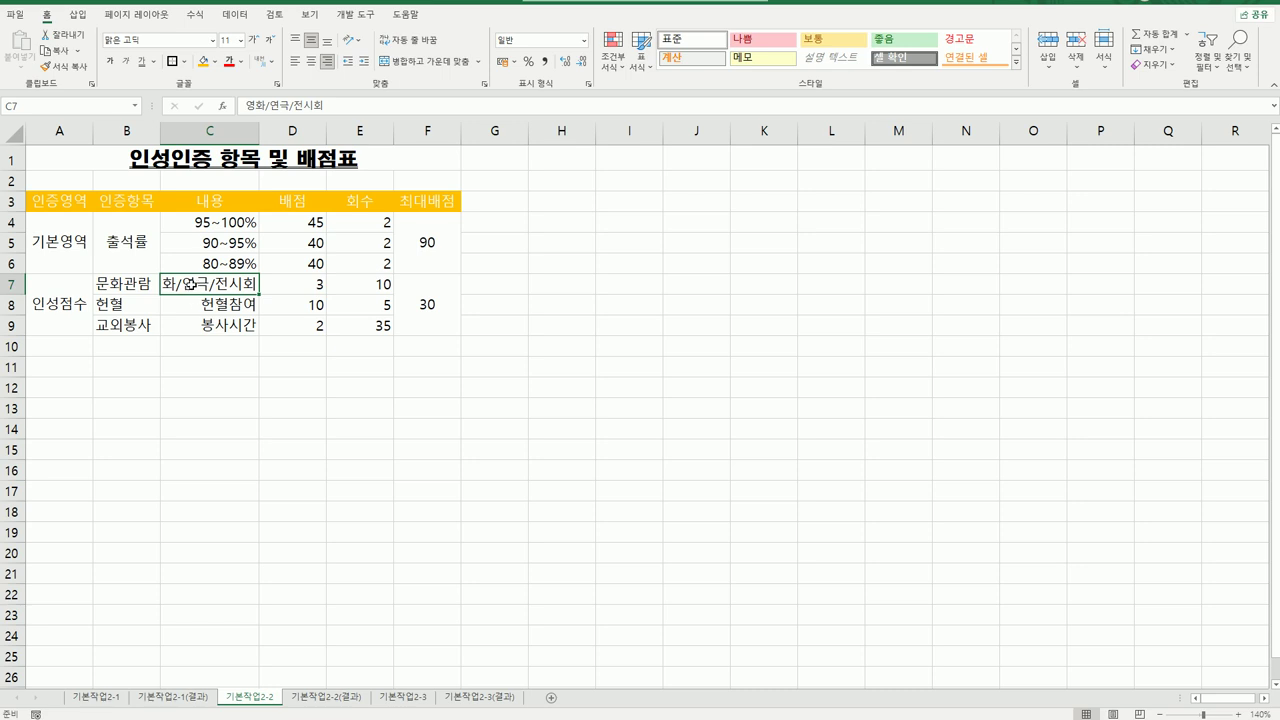
double_click(189, 284)
drag(182, 284, 207, 285)
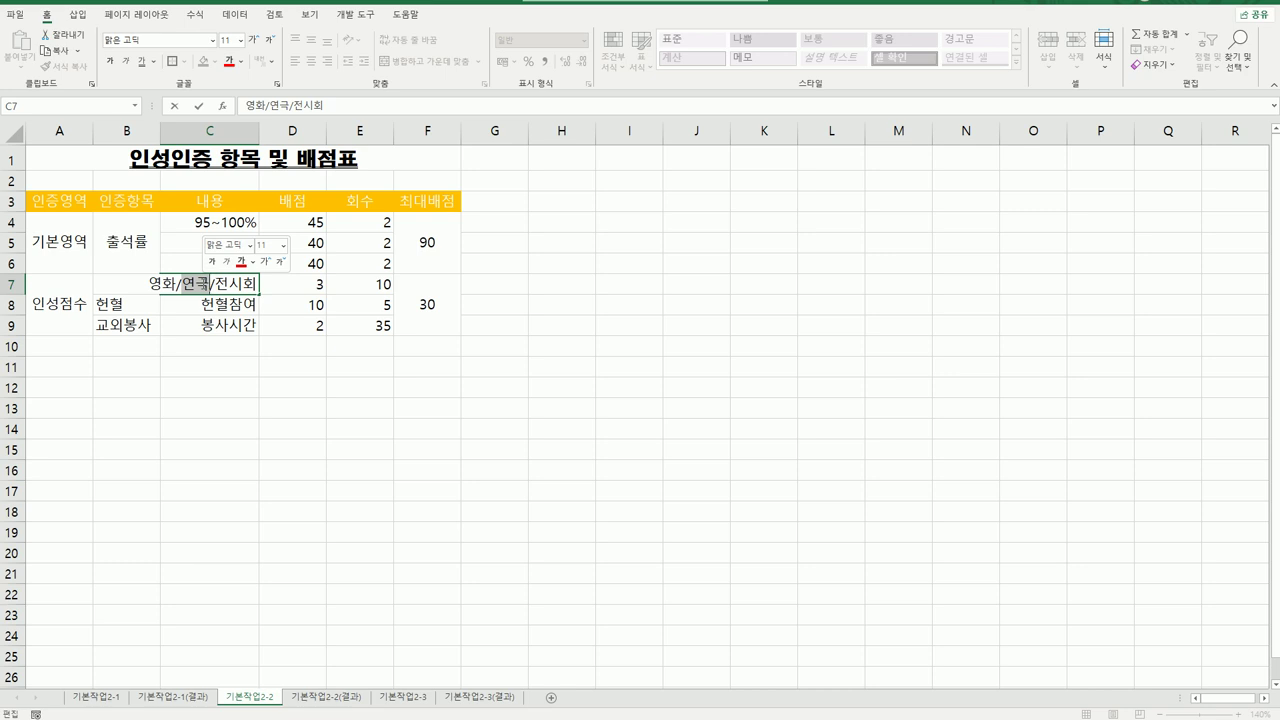
key(Hangul_Hanja)
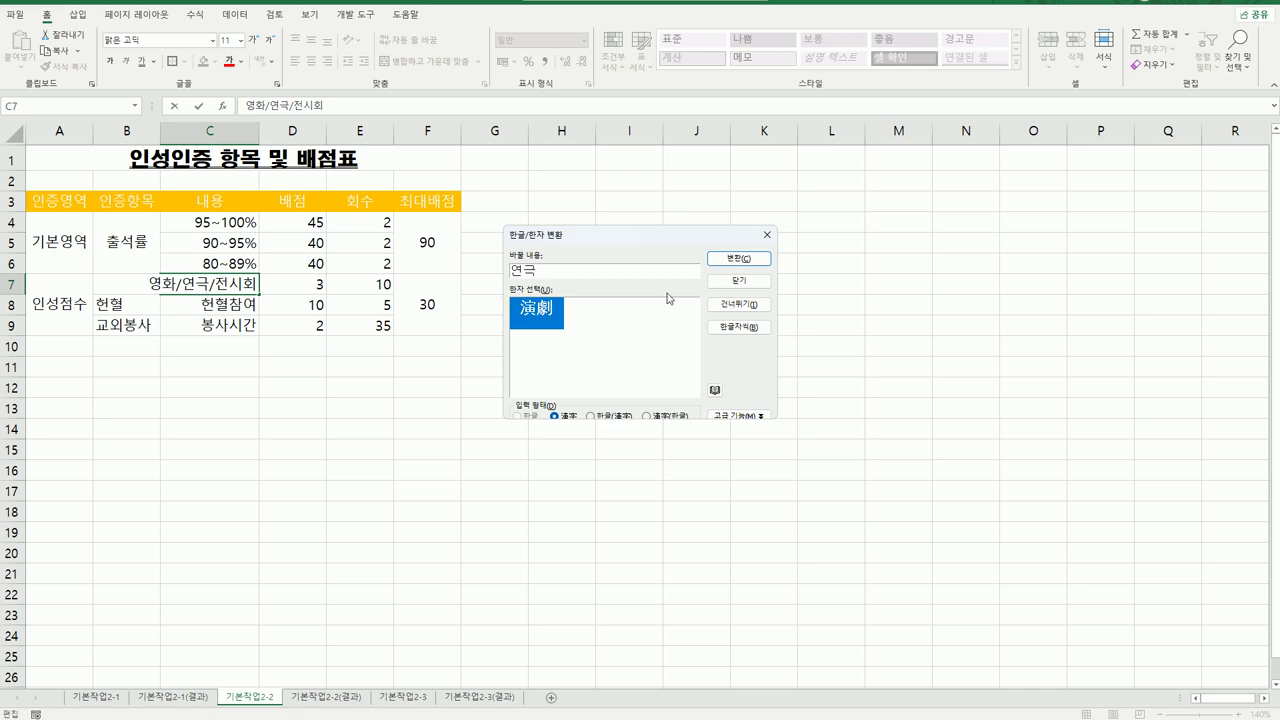
click(744, 260)
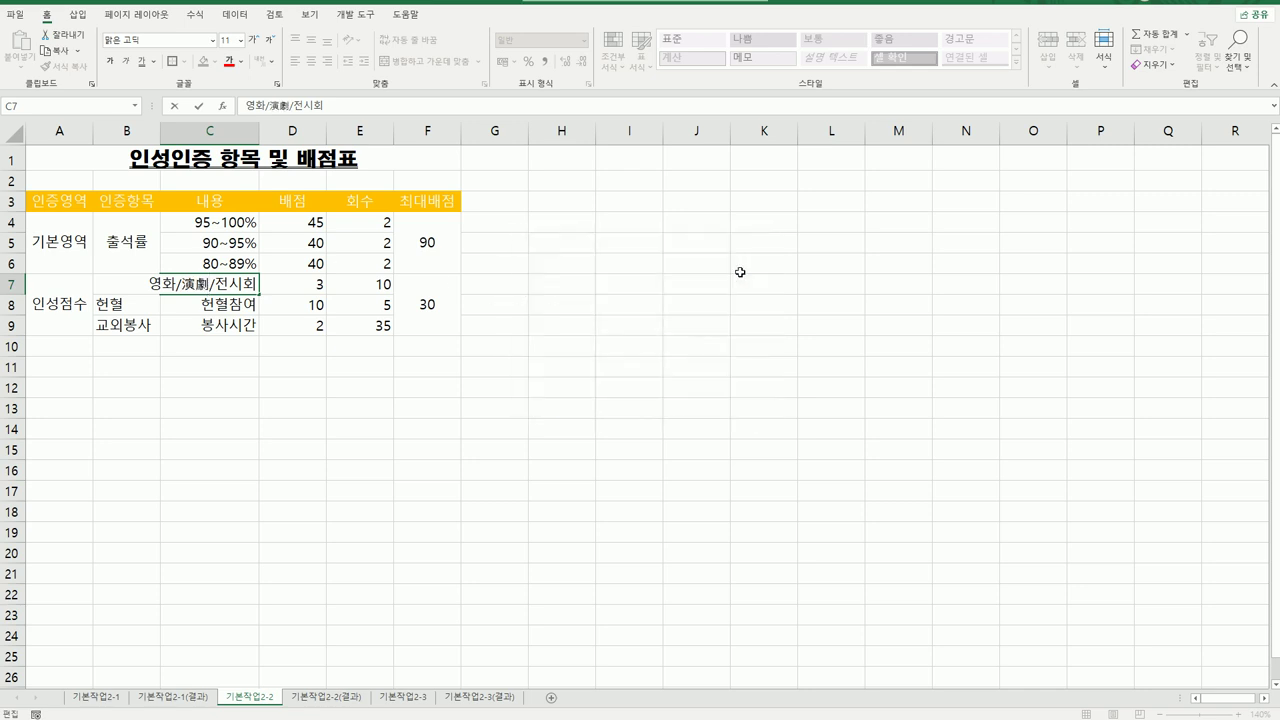
click(606, 483)
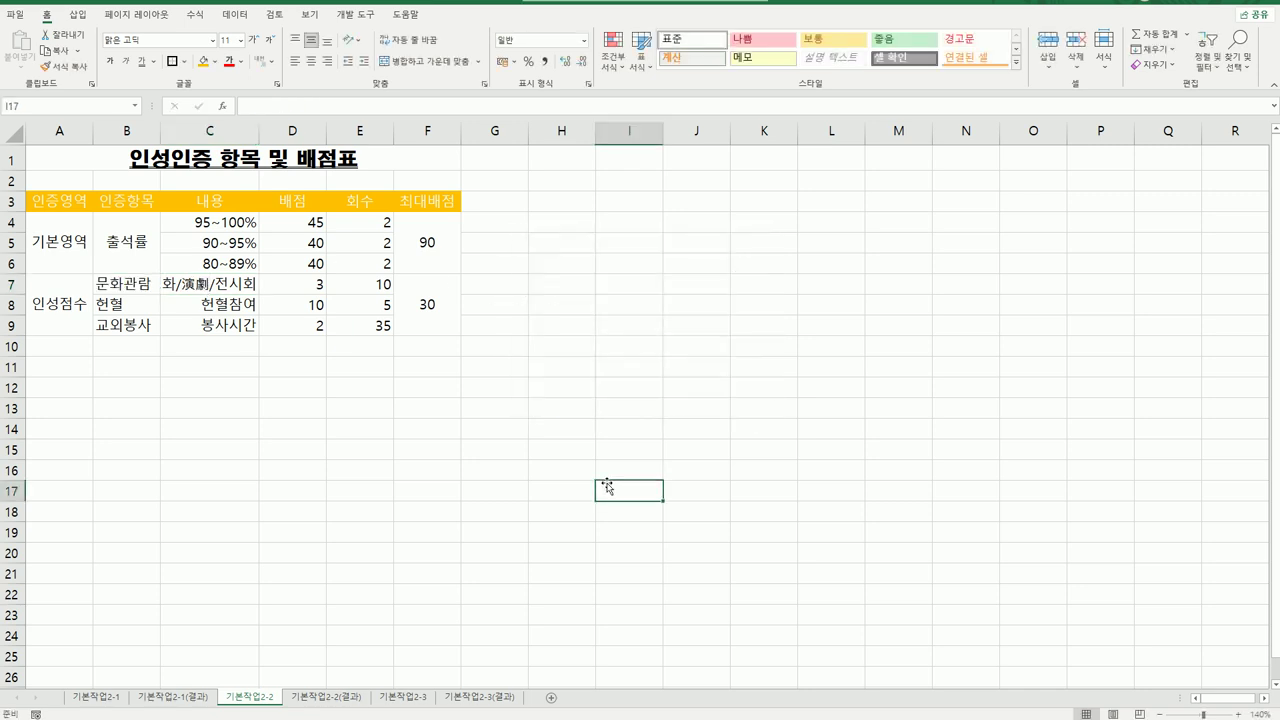
Step: Turn on the 셀에 맞춤 text control for cell C7 so its text shrinks to the cell width
click(226, 288)
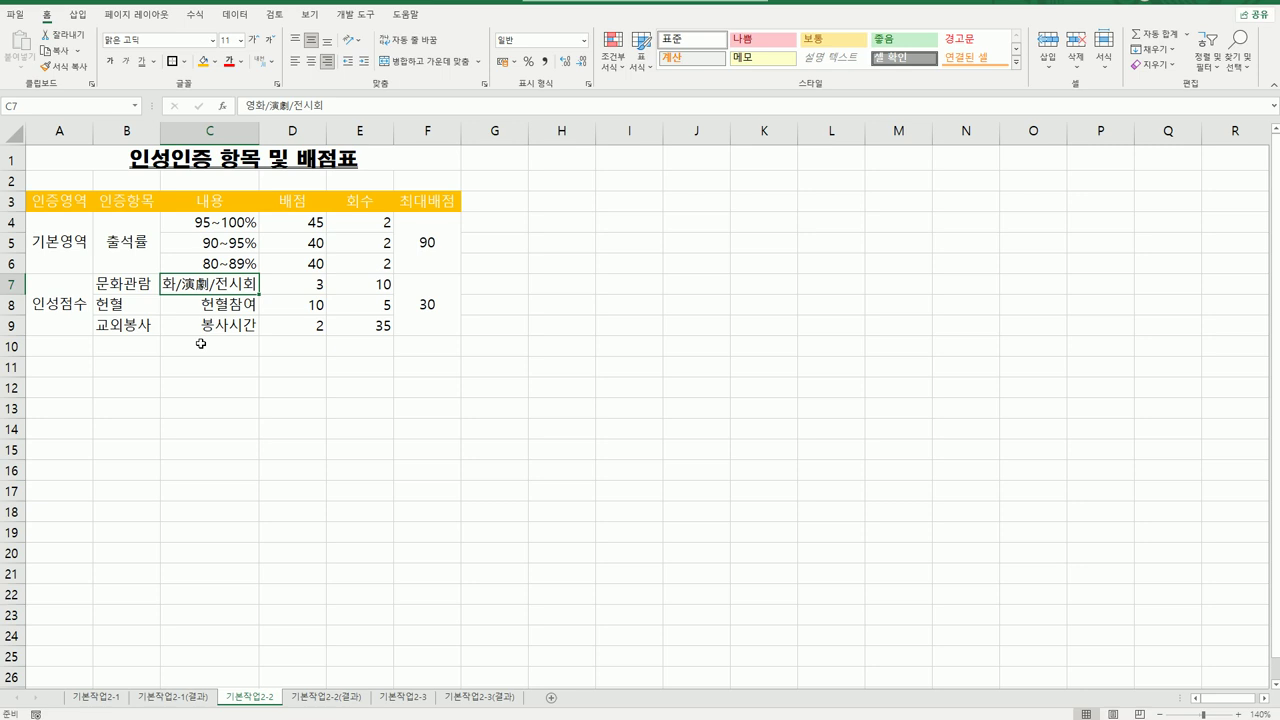
right_click(227, 289)
click(331, 597)
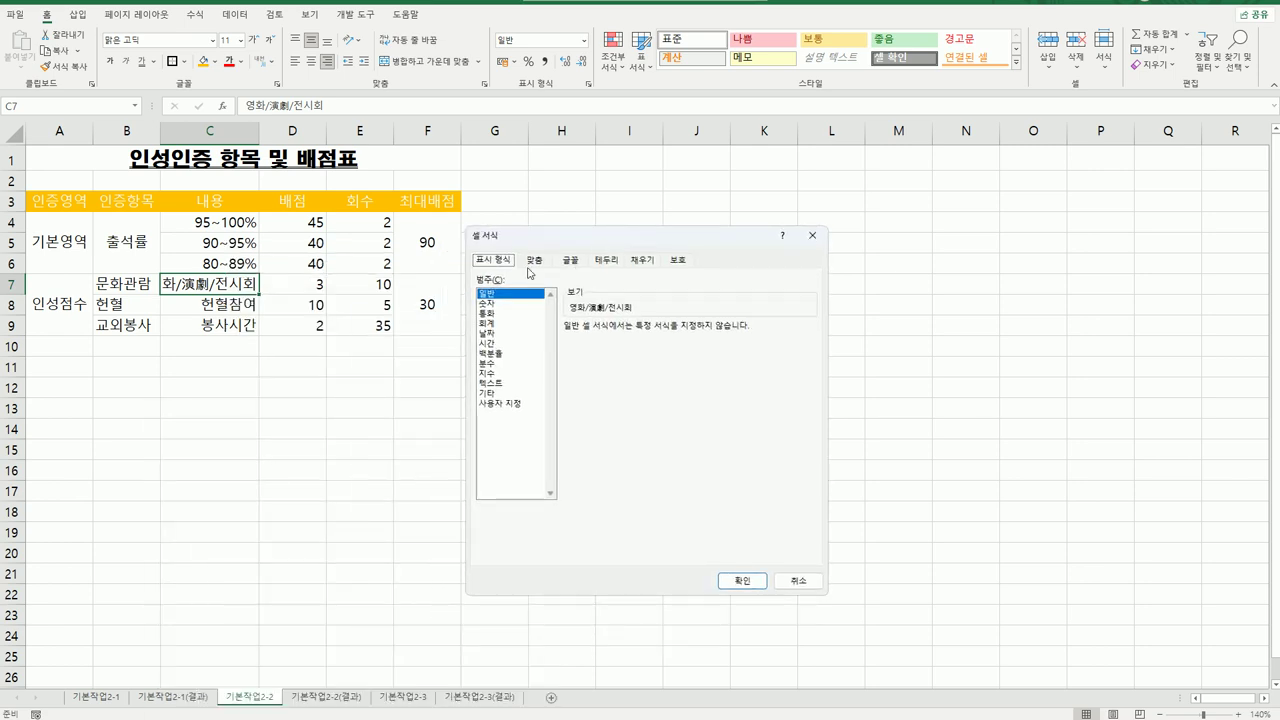
click(534, 260)
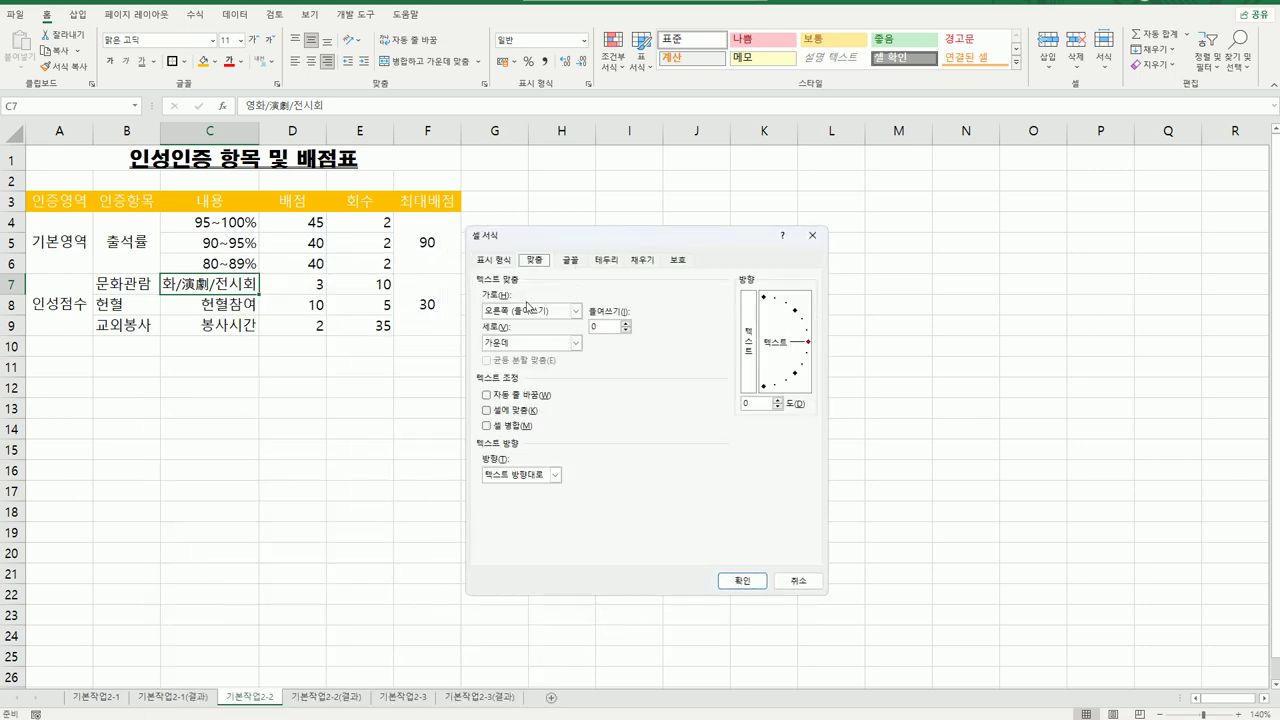
click(510, 418)
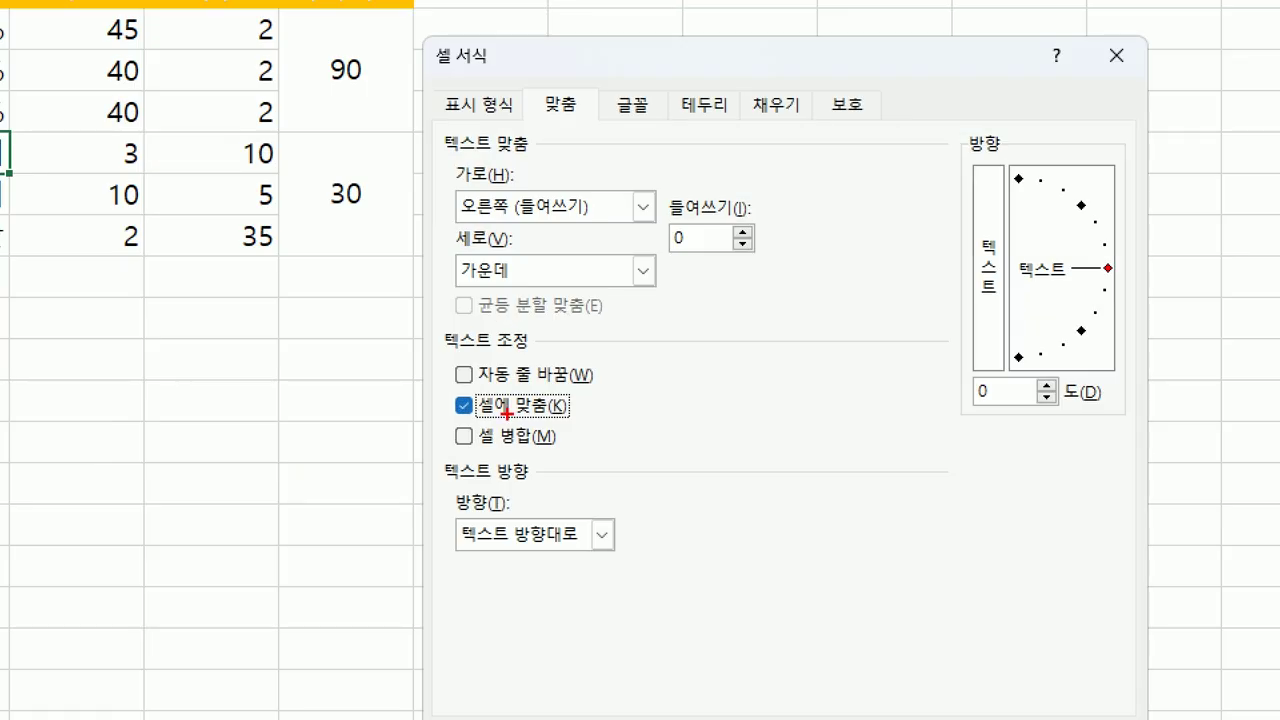
mouse_move(531, 421)
mouse_down()
mouse_move(510, 374)
mouse_move(548, 428)
mouse_up()
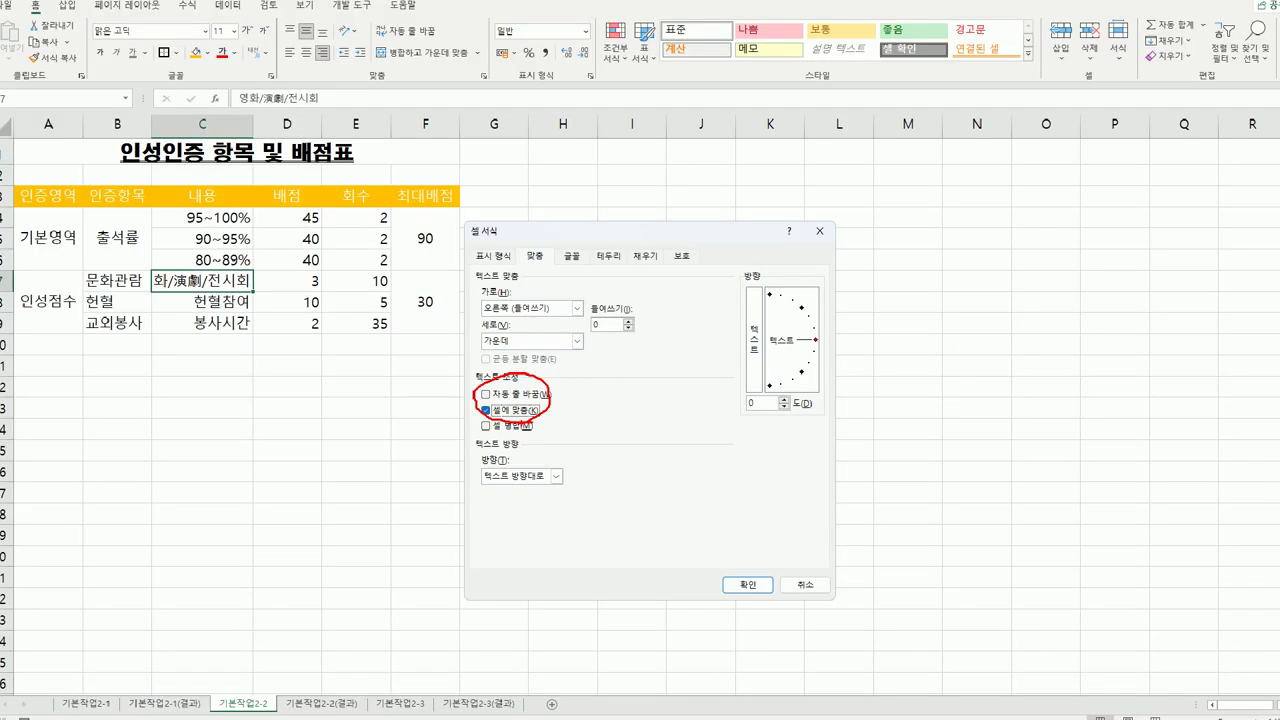
click(727, 585)
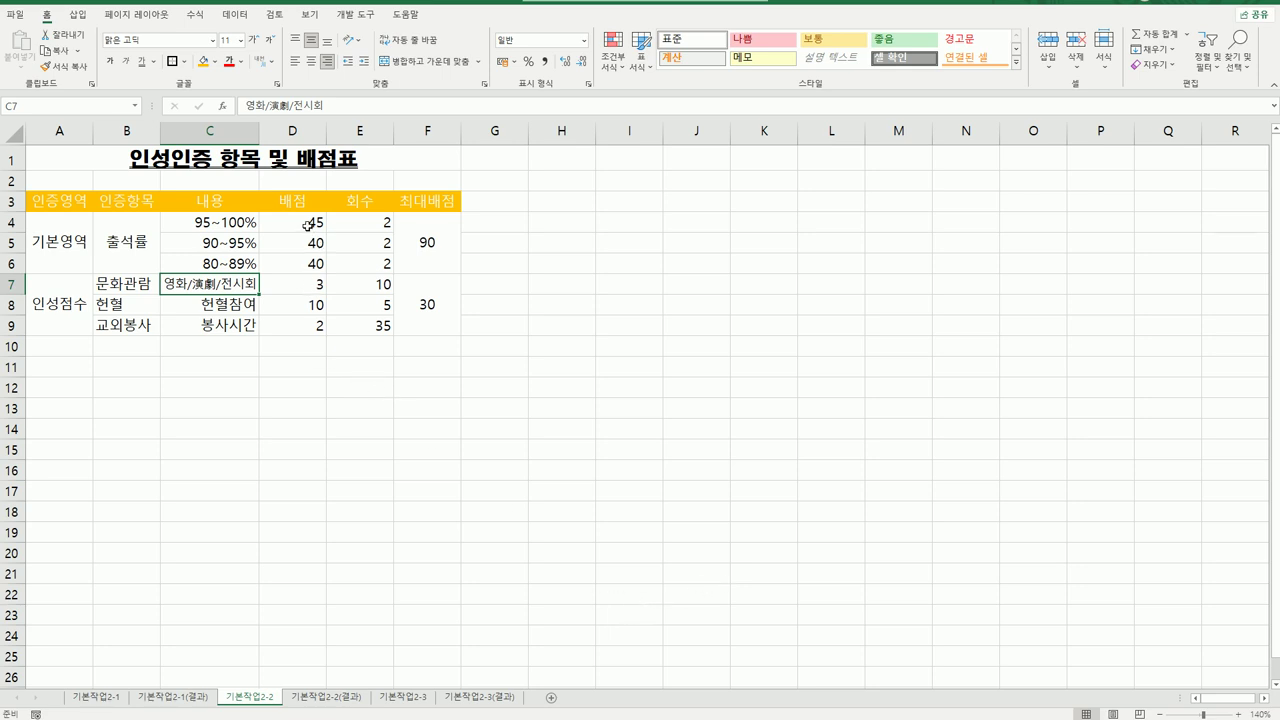
Step: Define the name 배점 for the score cells D4:D9
drag(307, 226, 304, 327)
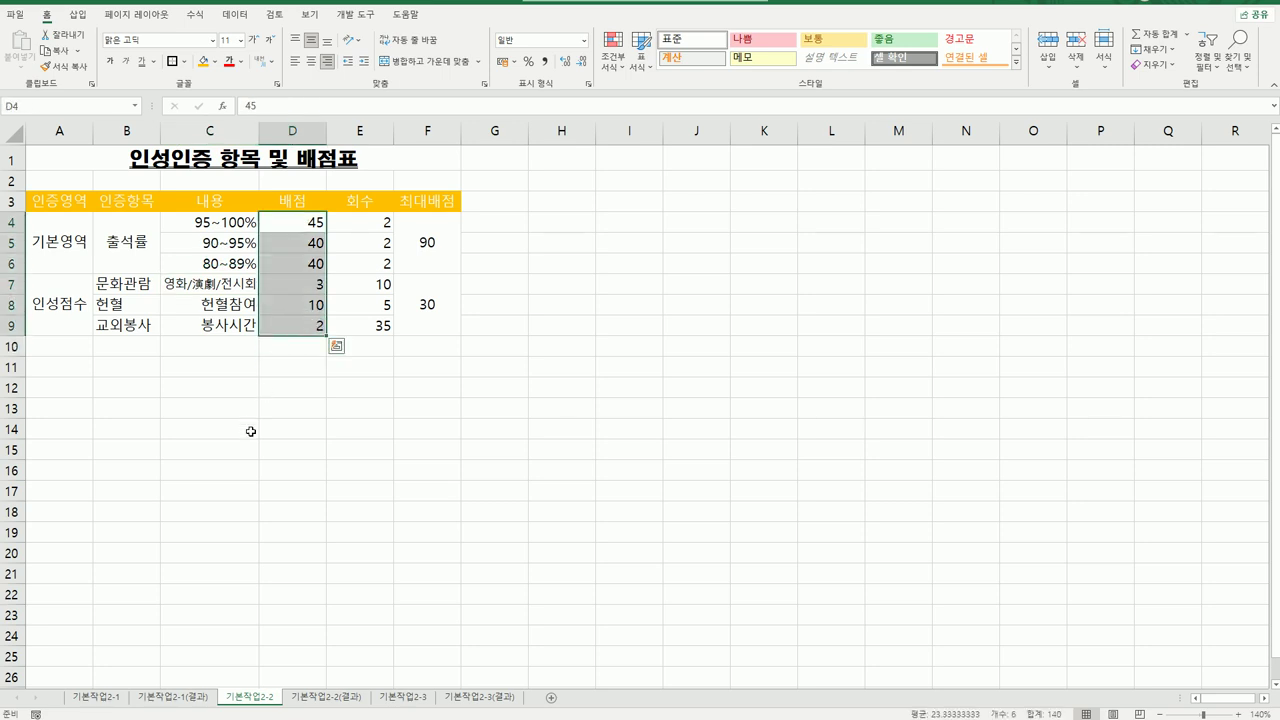
click(54, 106)
text(배점)
key(Return)
Step: Give the 회수 values in E4:E9 the custom number format 0회
drag(354, 222, 354, 331)
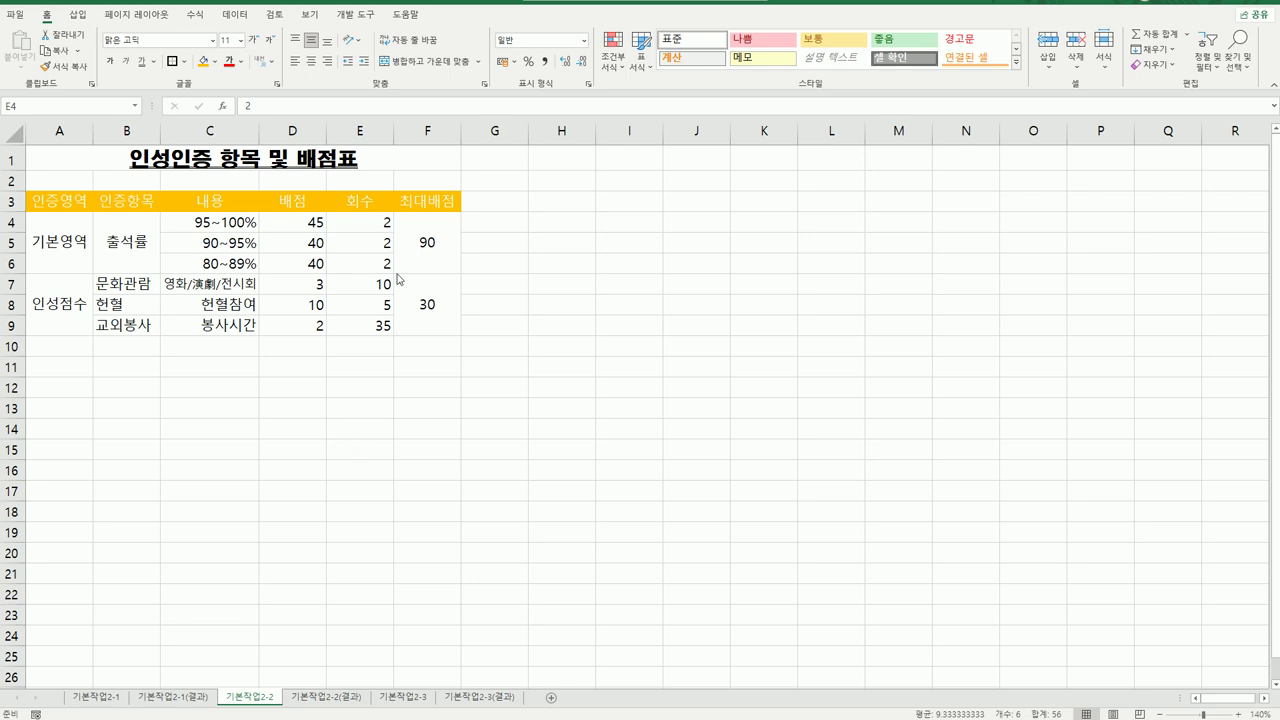
right_click(369, 219)
click(437, 510)
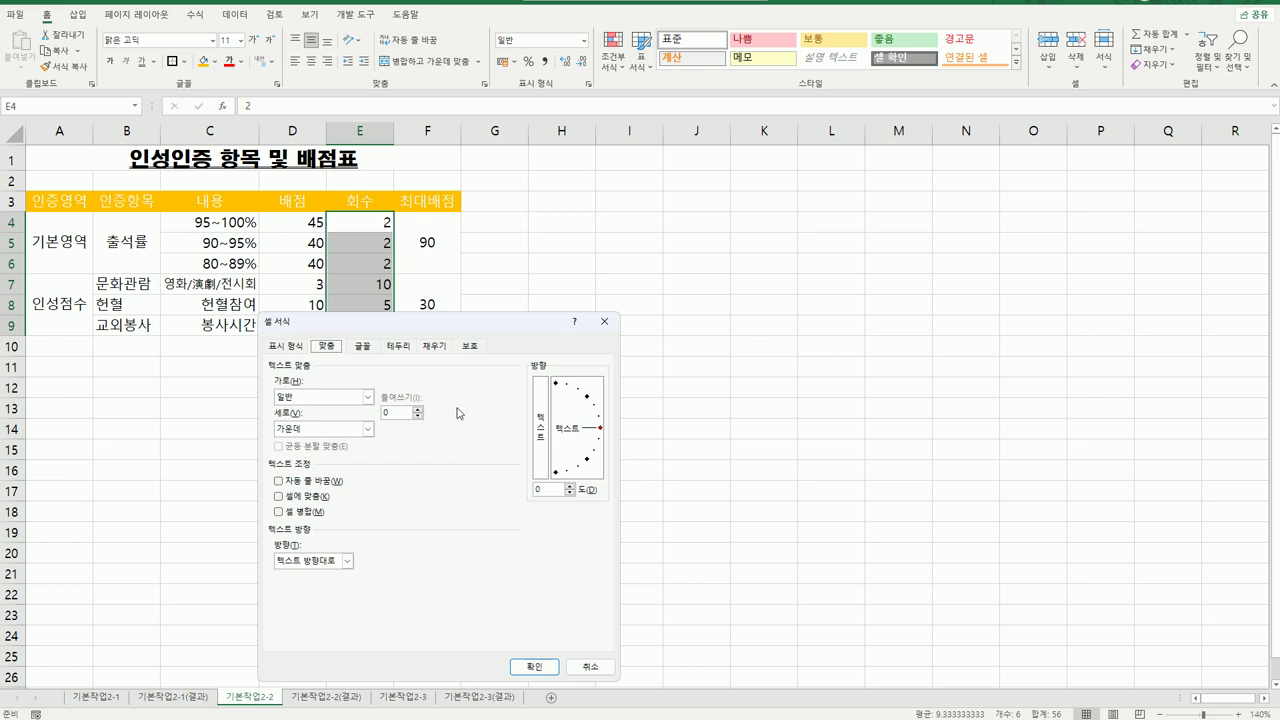
drag(448, 329, 688, 219)
click(530, 238)
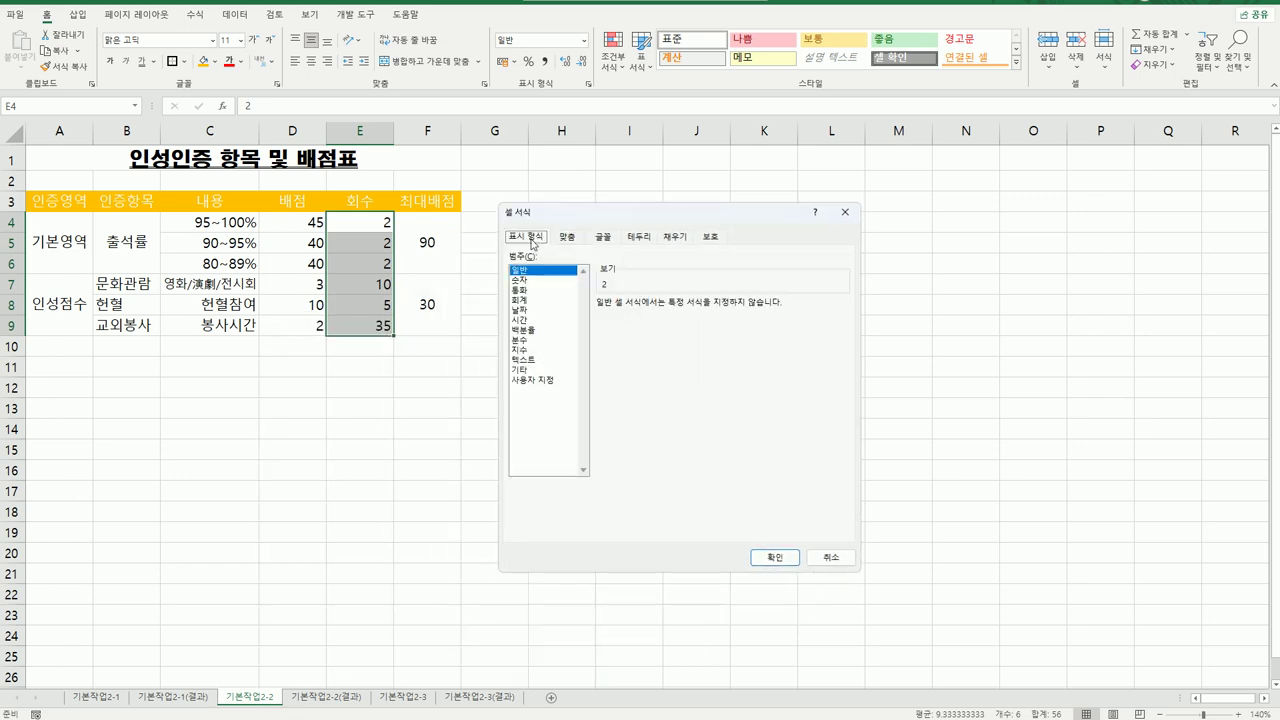
click(541, 381)
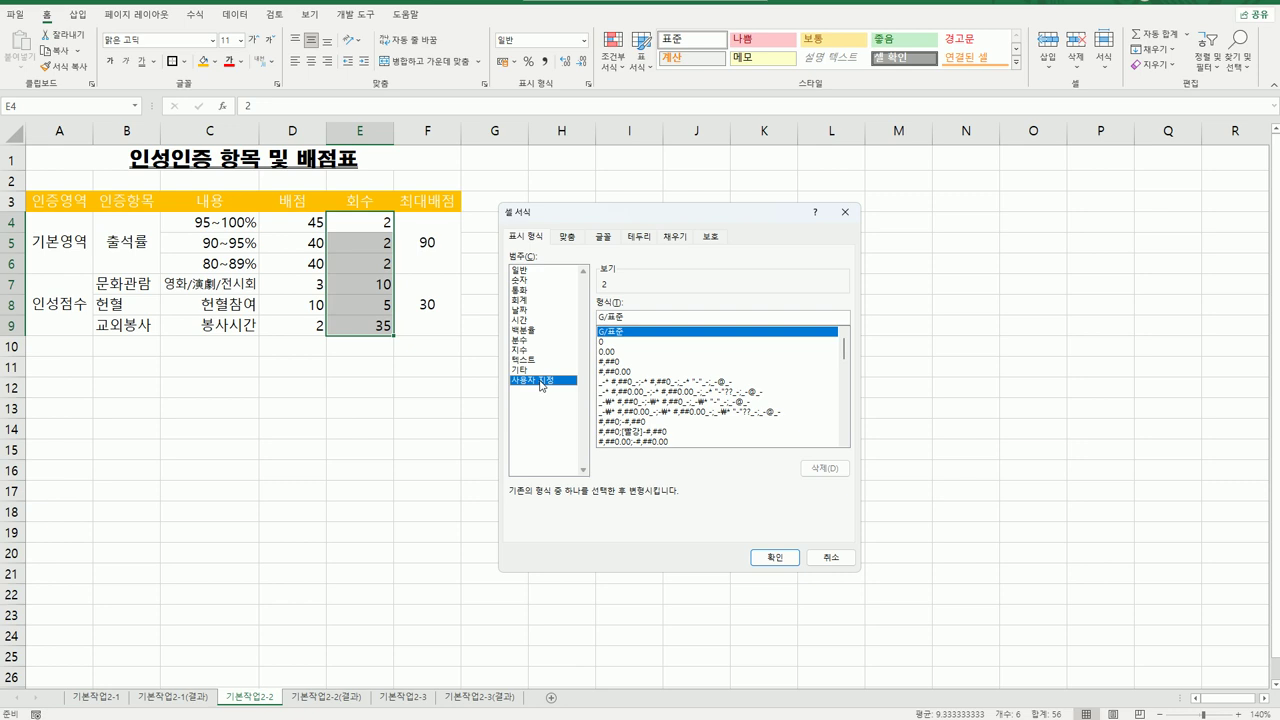
click(642, 316)
text(#)
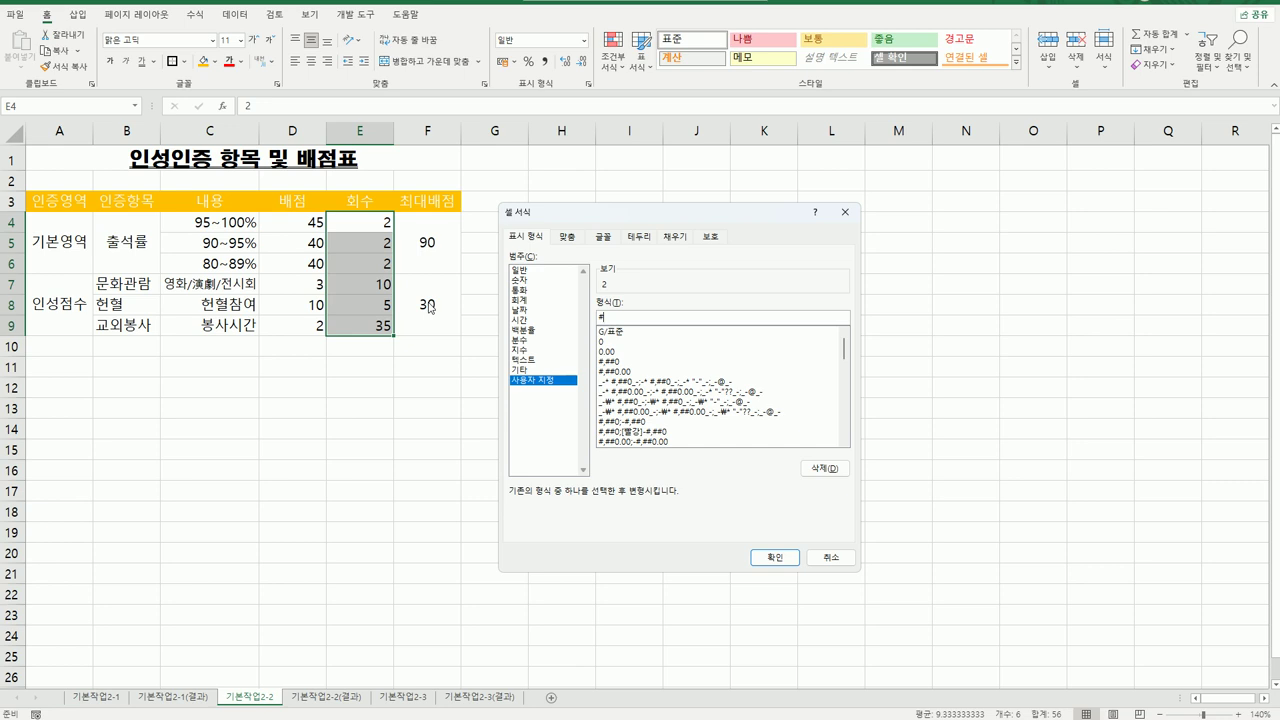
key(BackSpace)
text(0회)
click(775, 565)
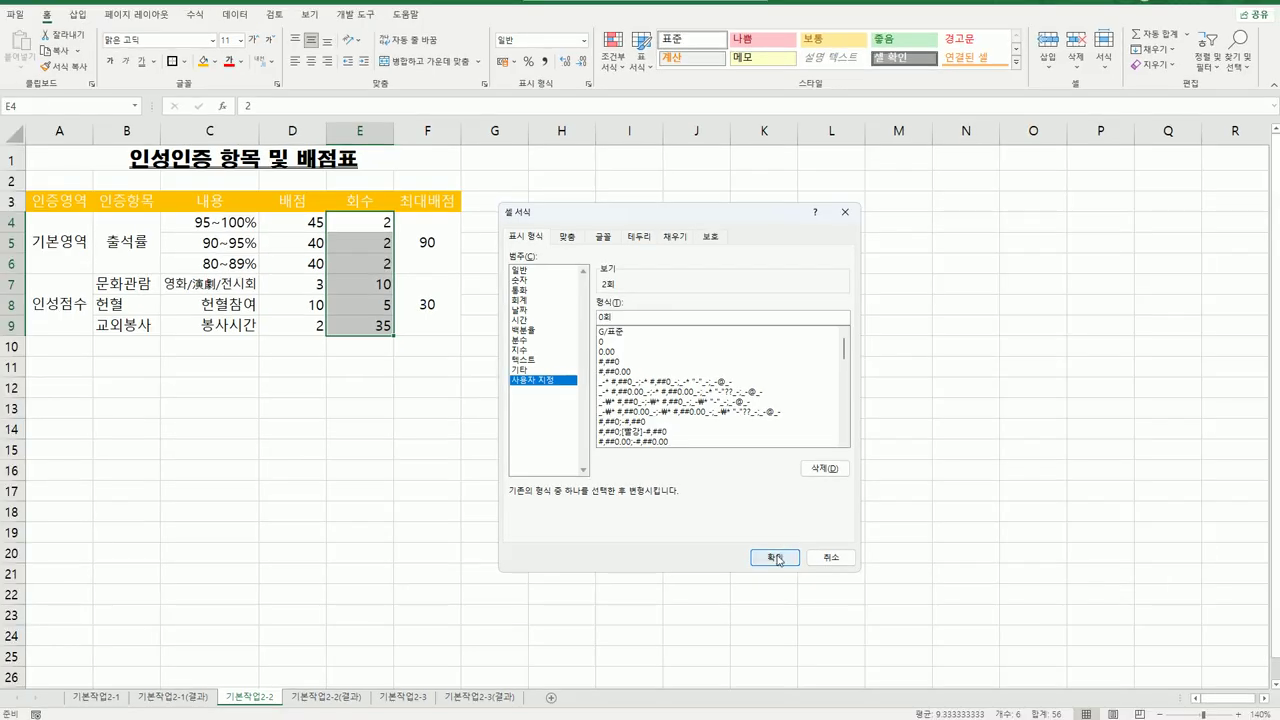
click(769, 650)
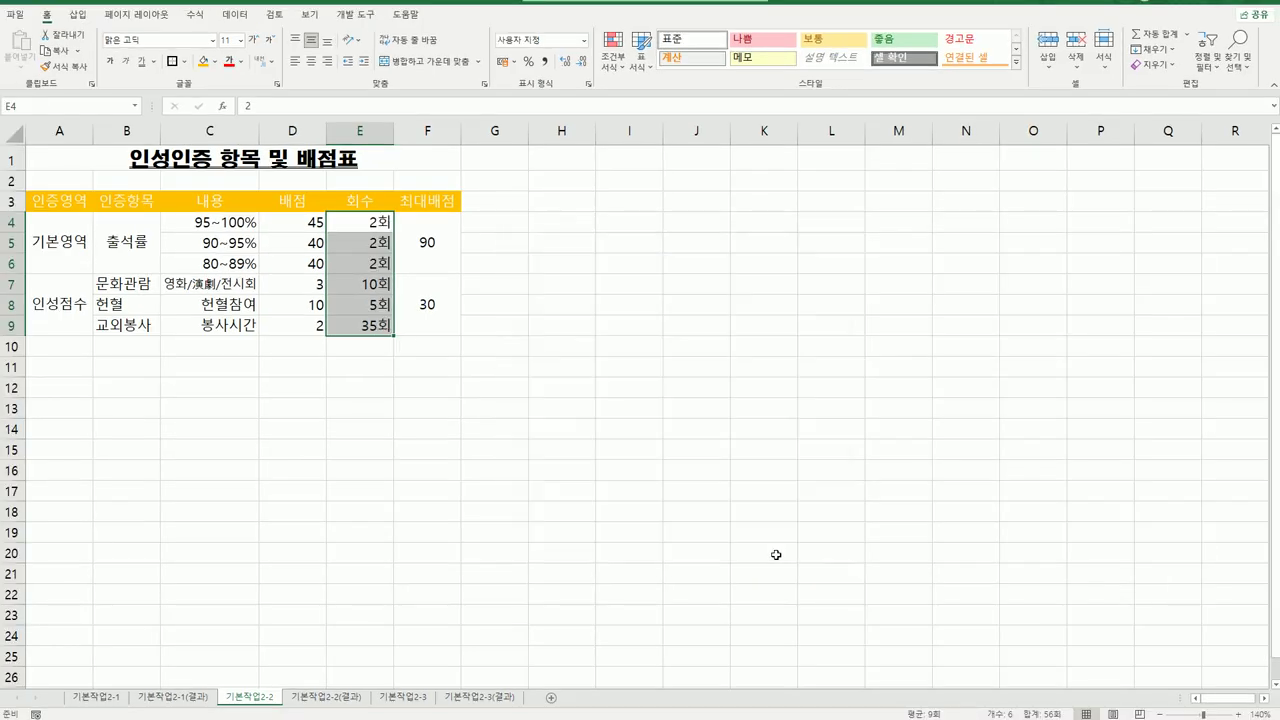
click(534, 520)
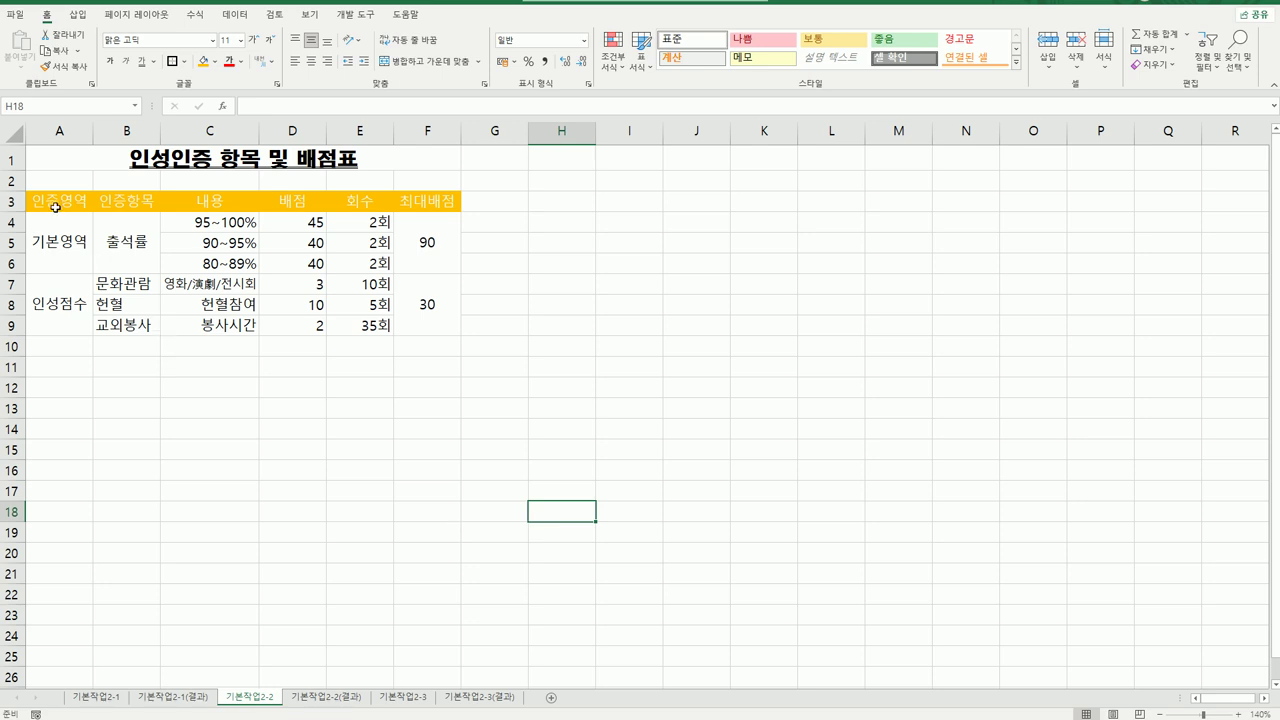
Step: Apply 모든 테두리 and then 굵은 바깥쪽 테두리 to the table range A3:F9
drag(52, 204, 400, 320)
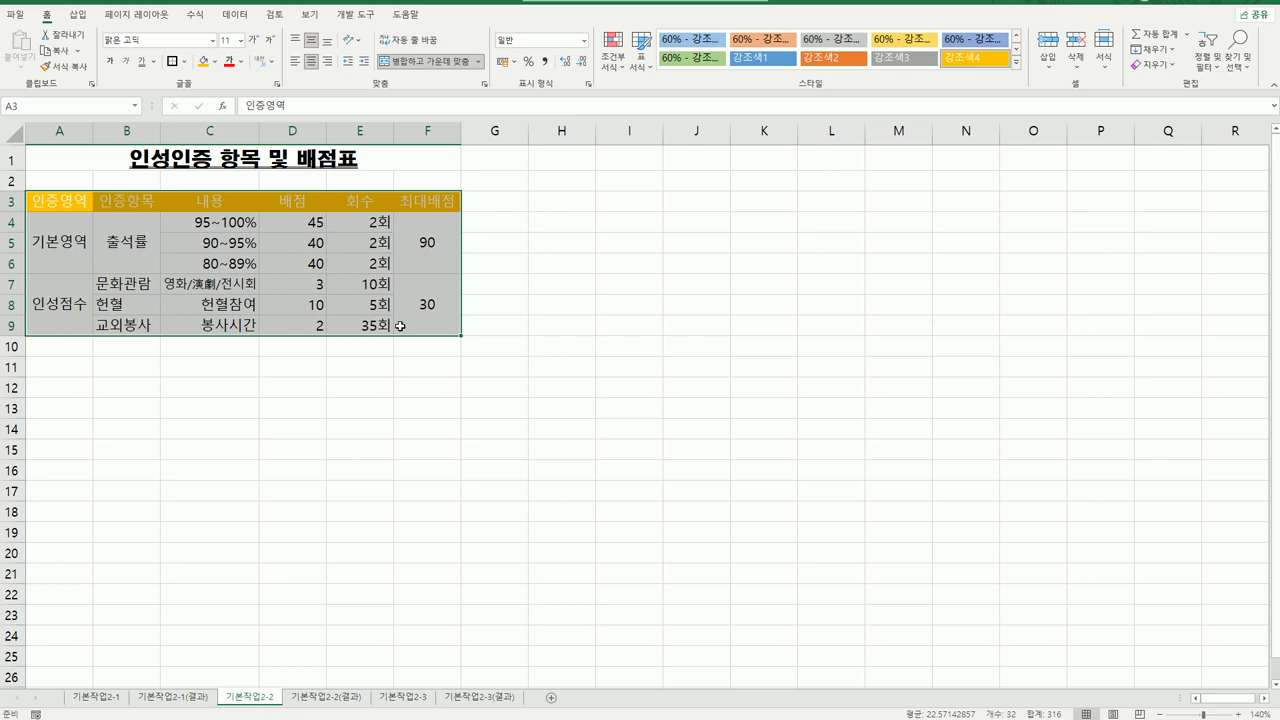
click(184, 61)
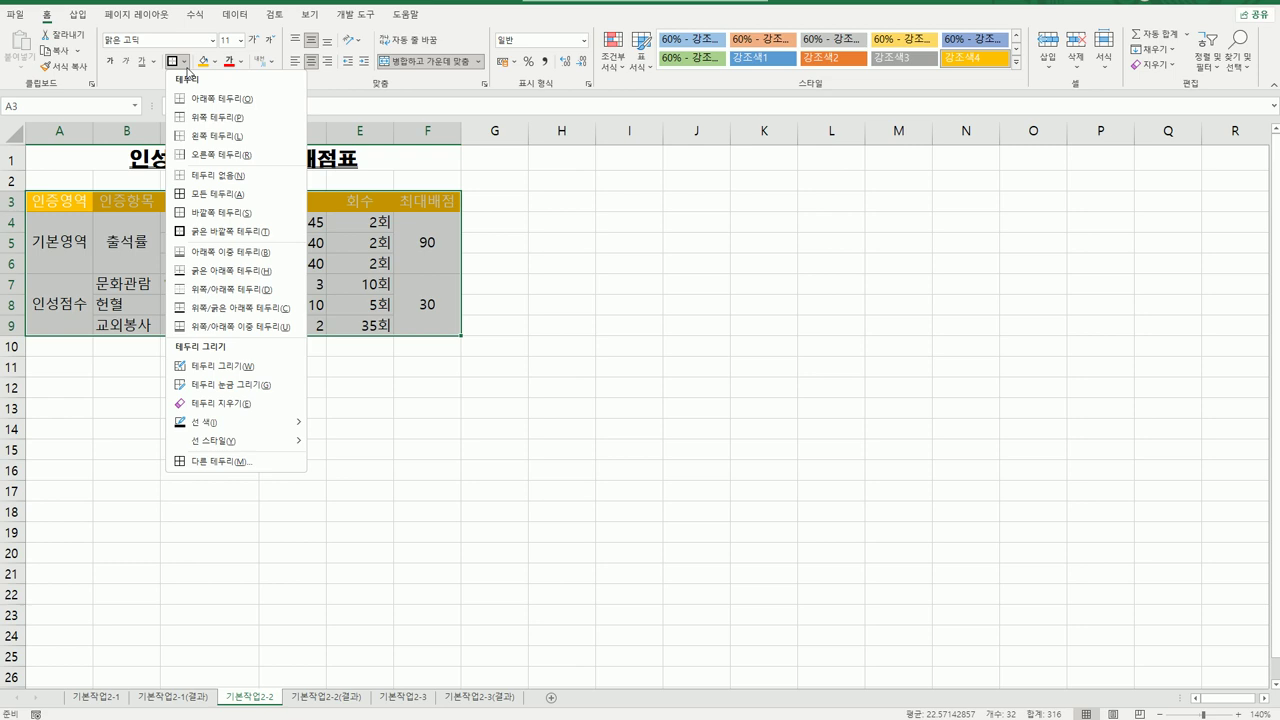
click(198, 195)
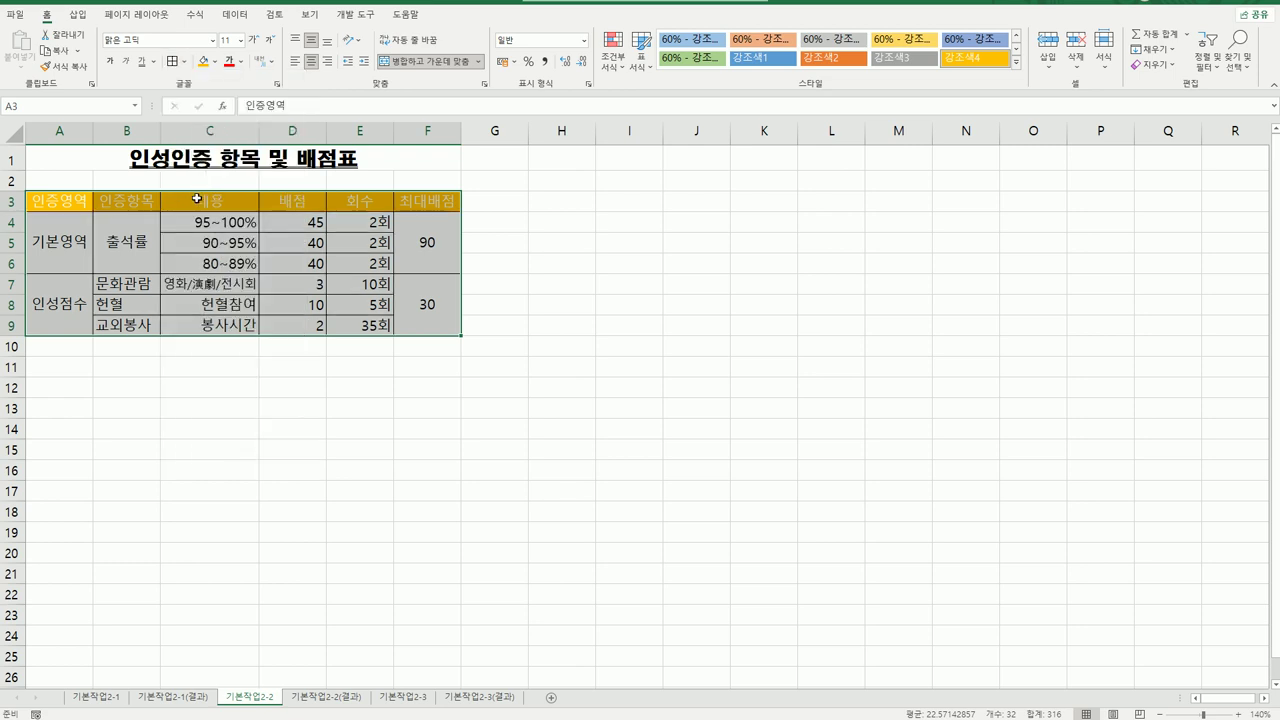
click(184, 61)
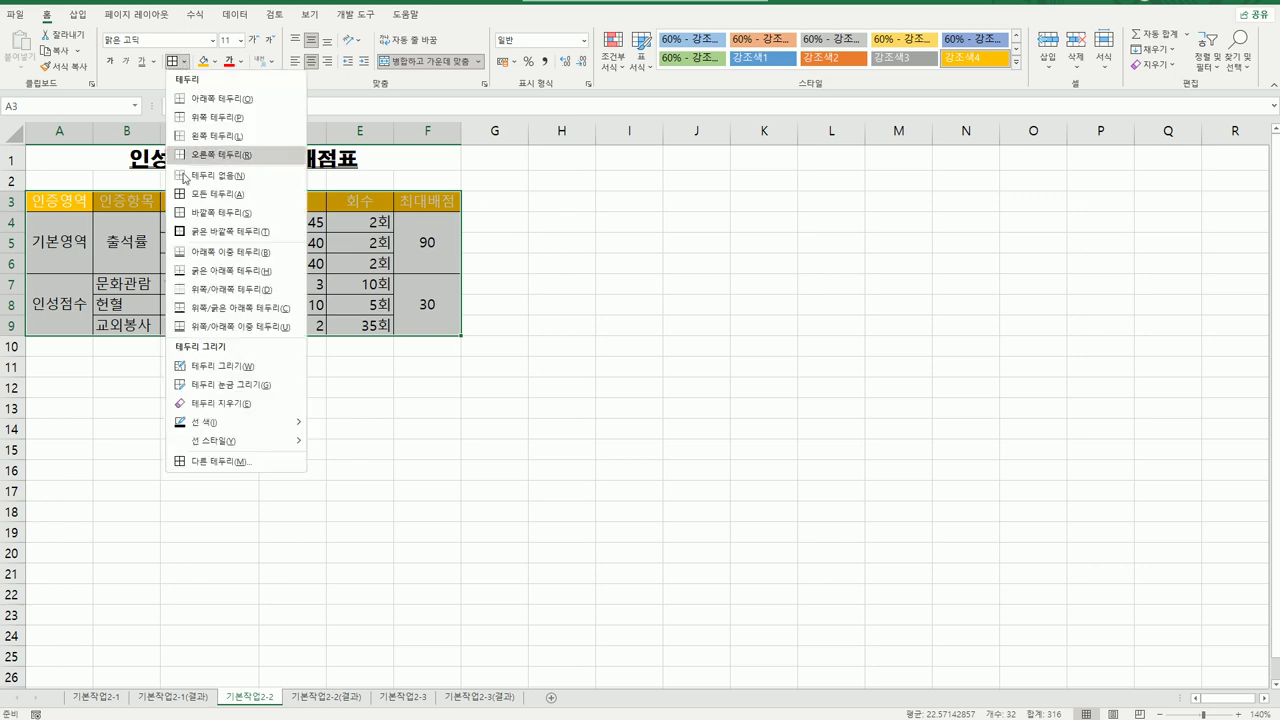
click(215, 231)
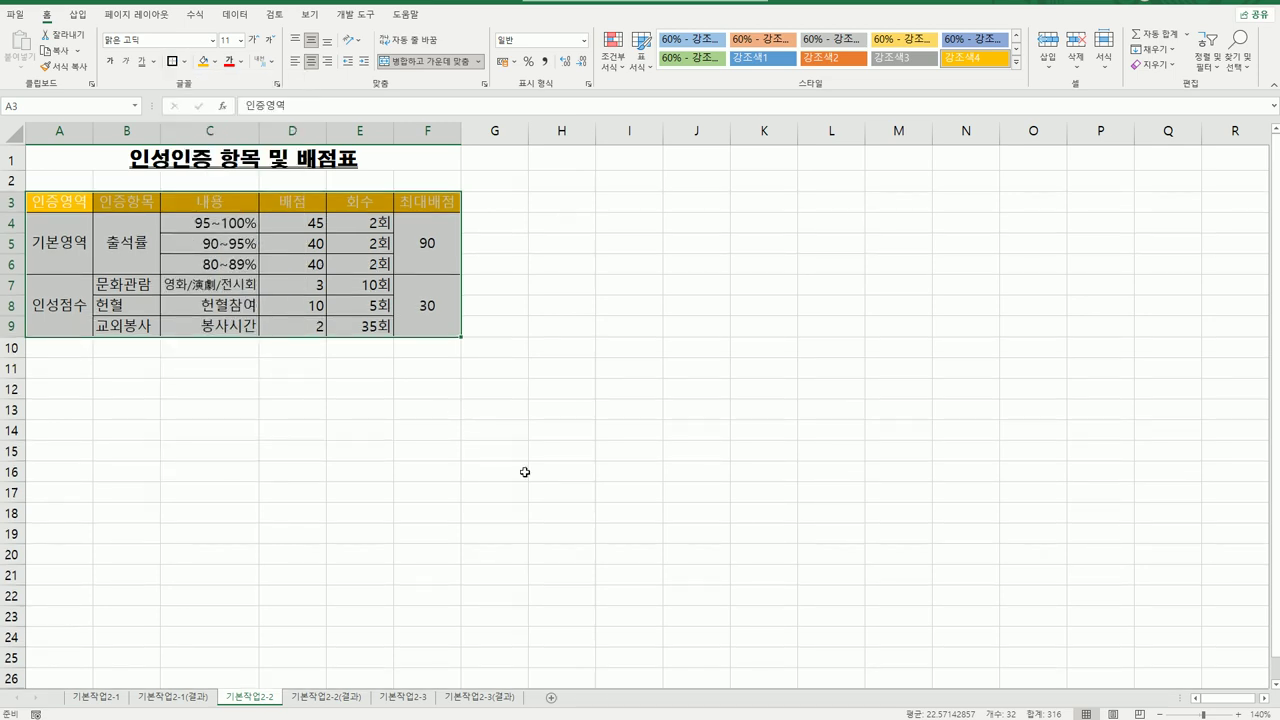
click(524, 469)
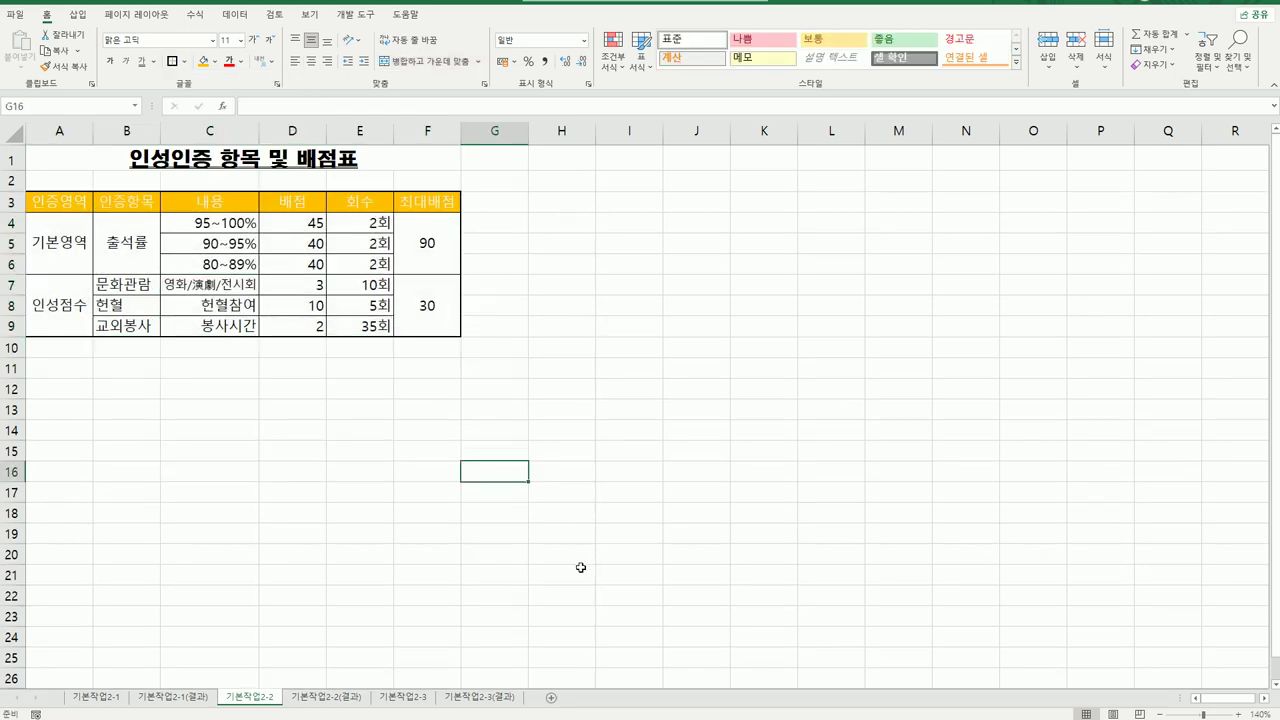
Step: Compare the formatted table on 기본작업2-2 with the 기본작업2-2(결과) sheet
click(335, 700)
click(240, 695)
click(318, 705)
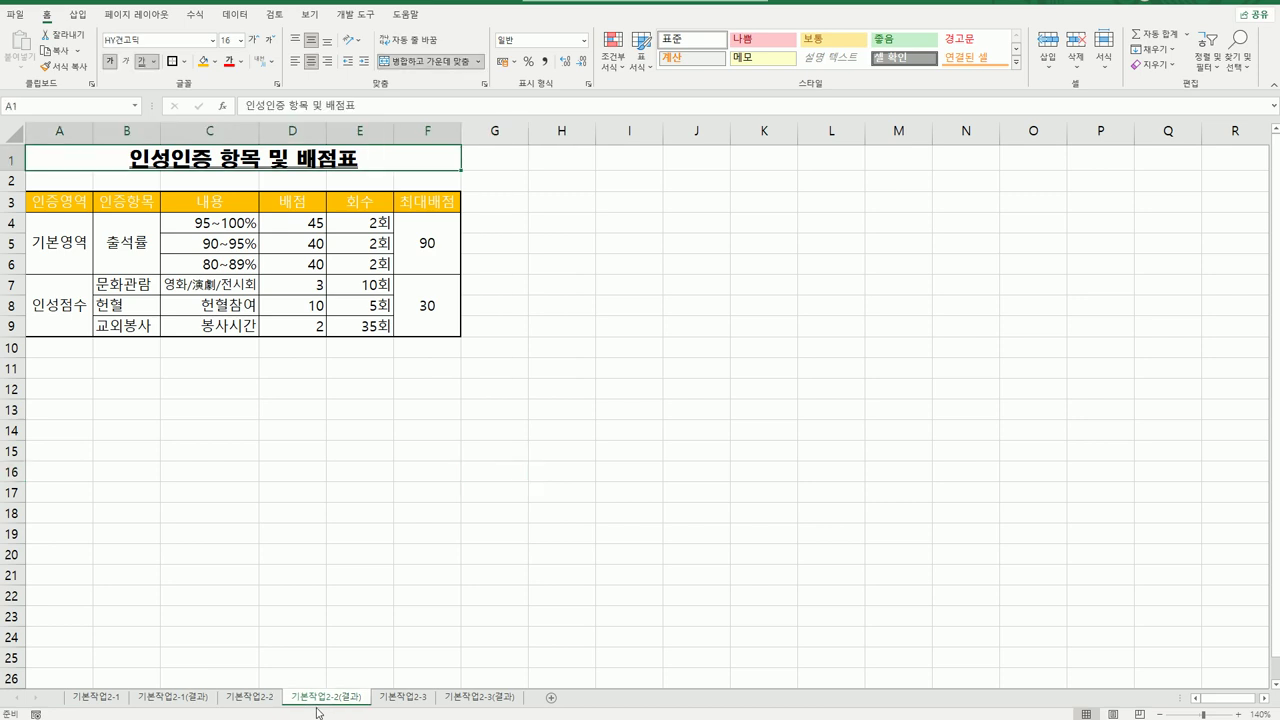
Step: On sheet 기본작업2-3, merge and center the title across A1:H1 and apply the cell style 제목 1
click(400, 705)
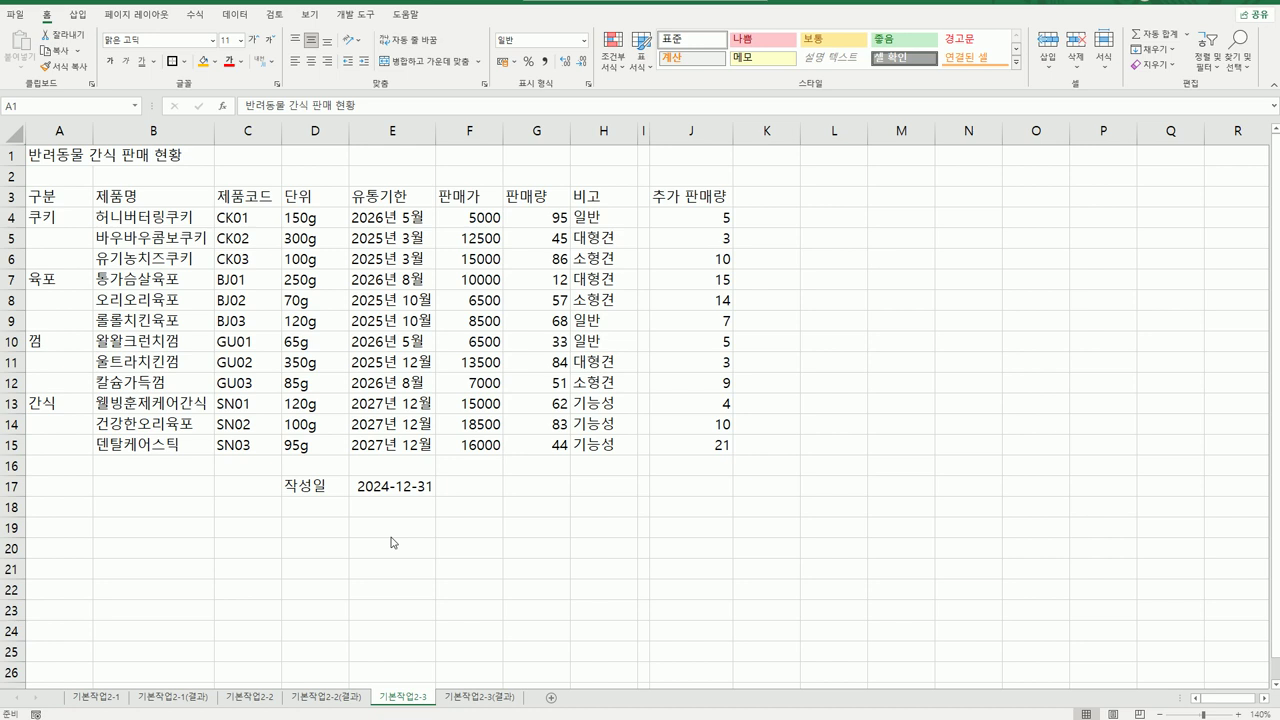
click(57, 153)
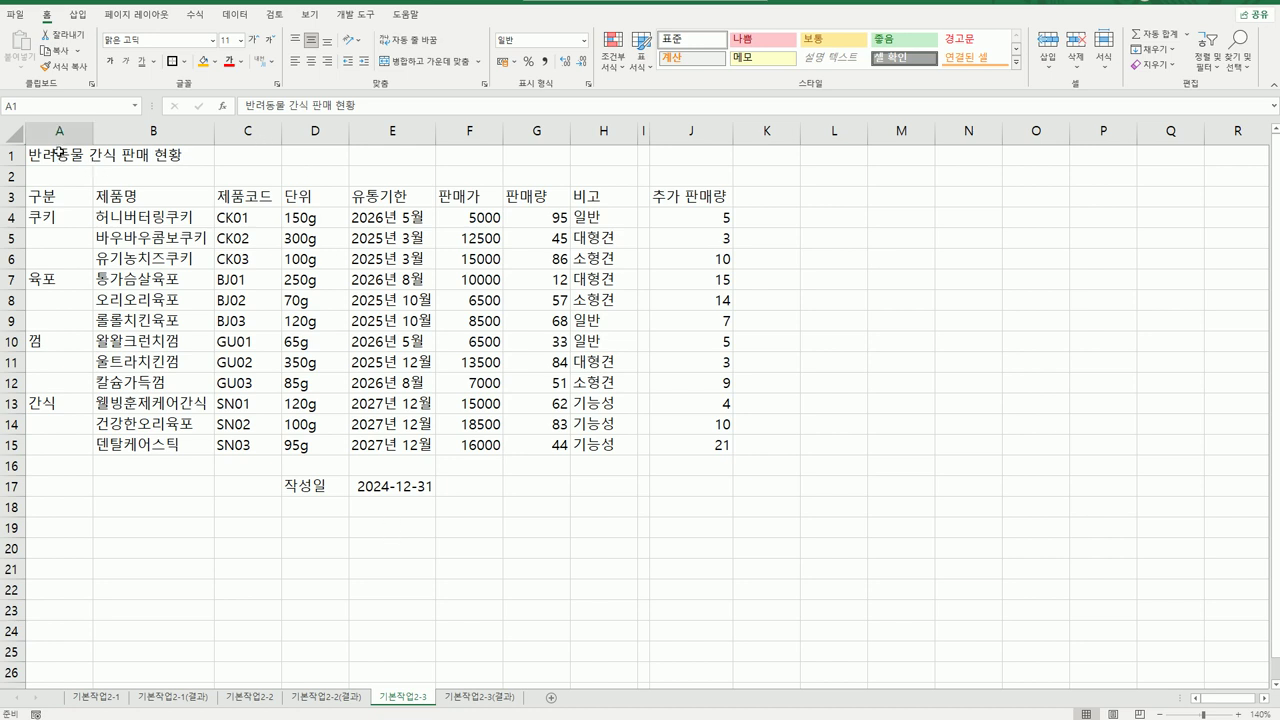
drag(57, 153, 585, 155)
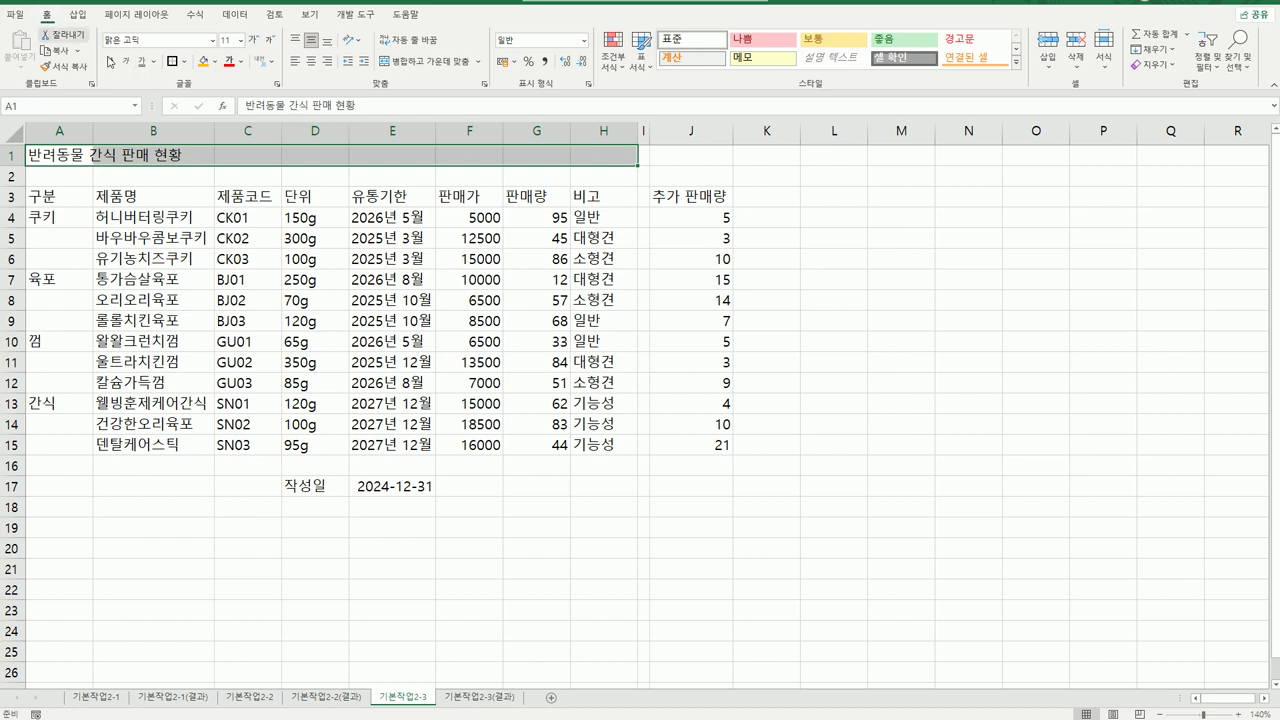
click(411, 63)
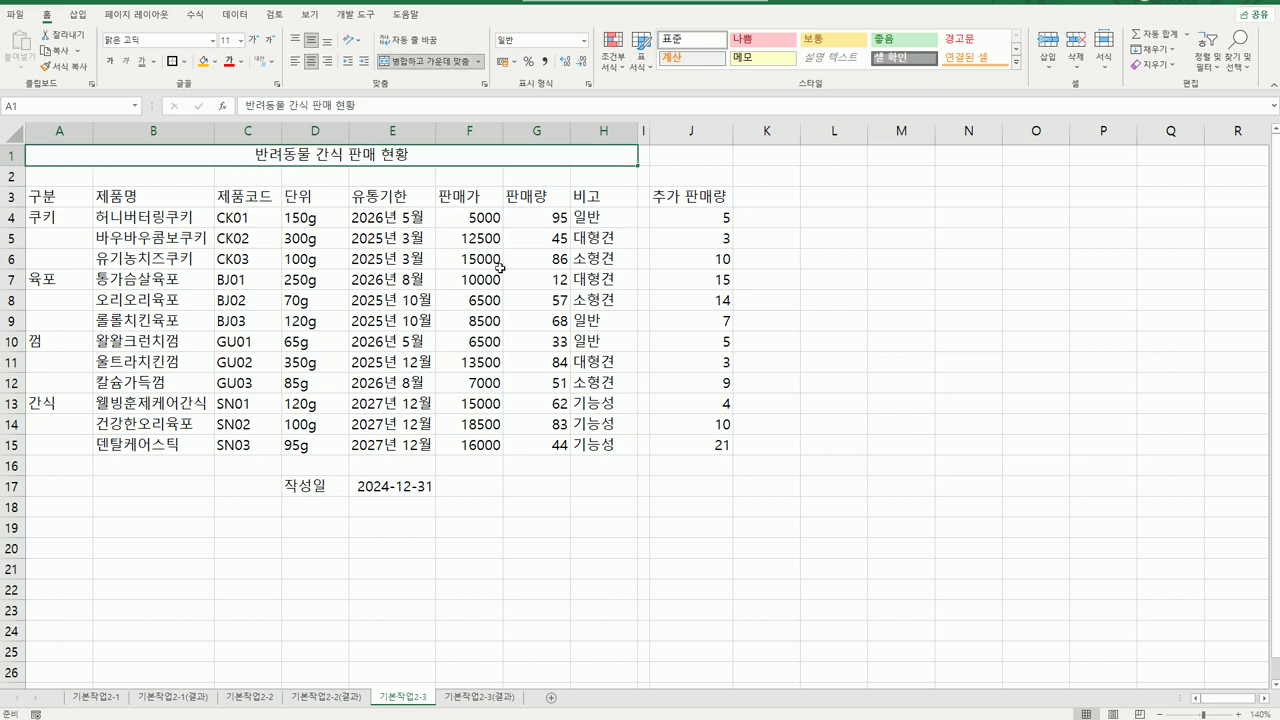
click(1016, 62)
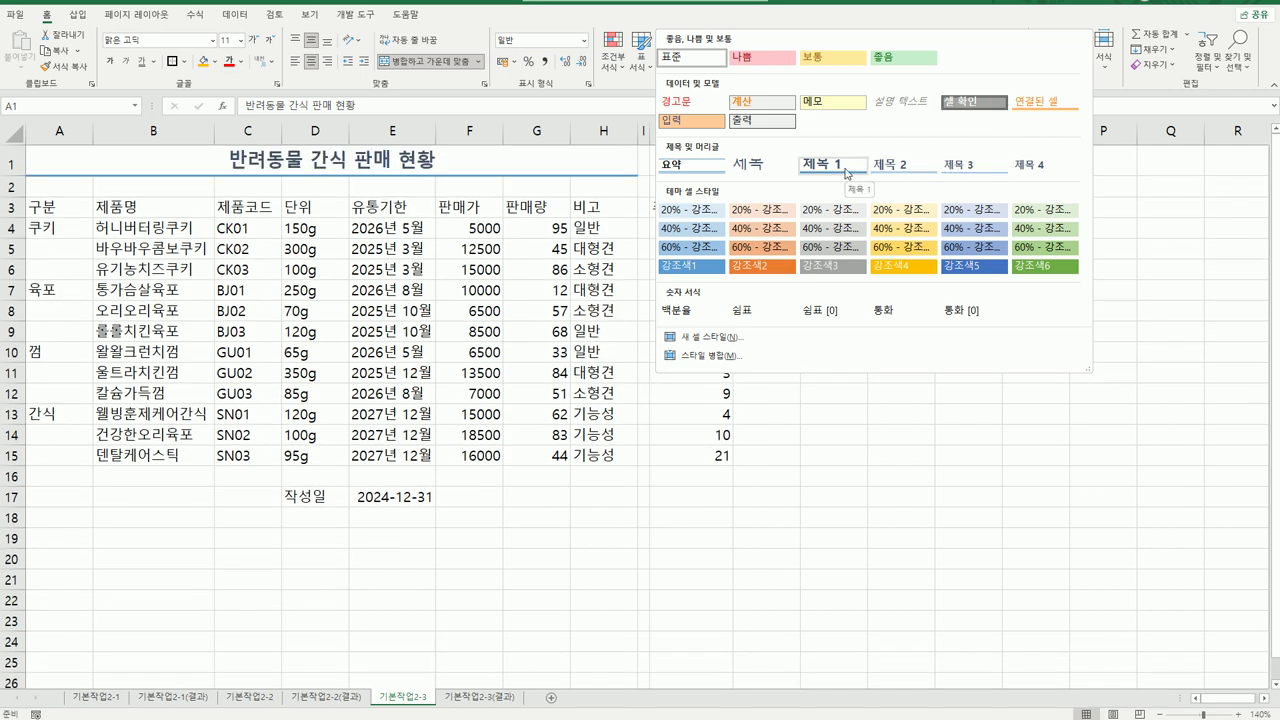
click(845, 172)
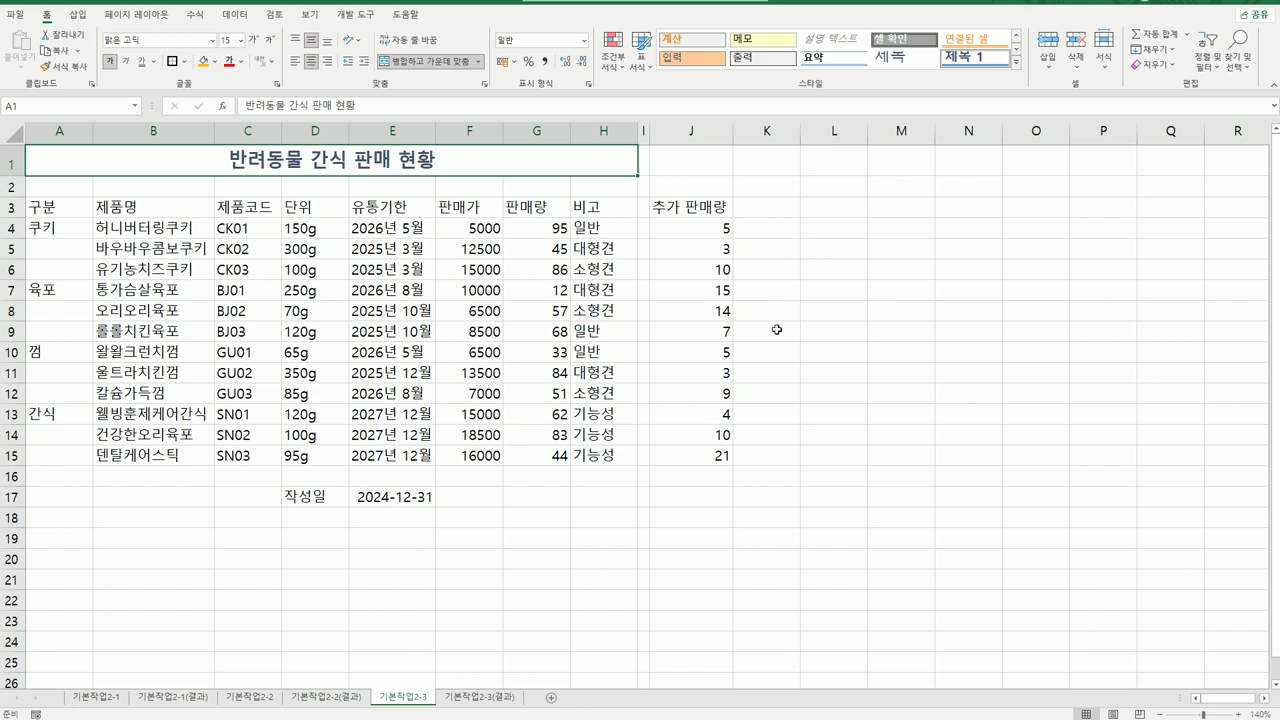
Step: Set the height of row 1 to 30
click(9, 162)
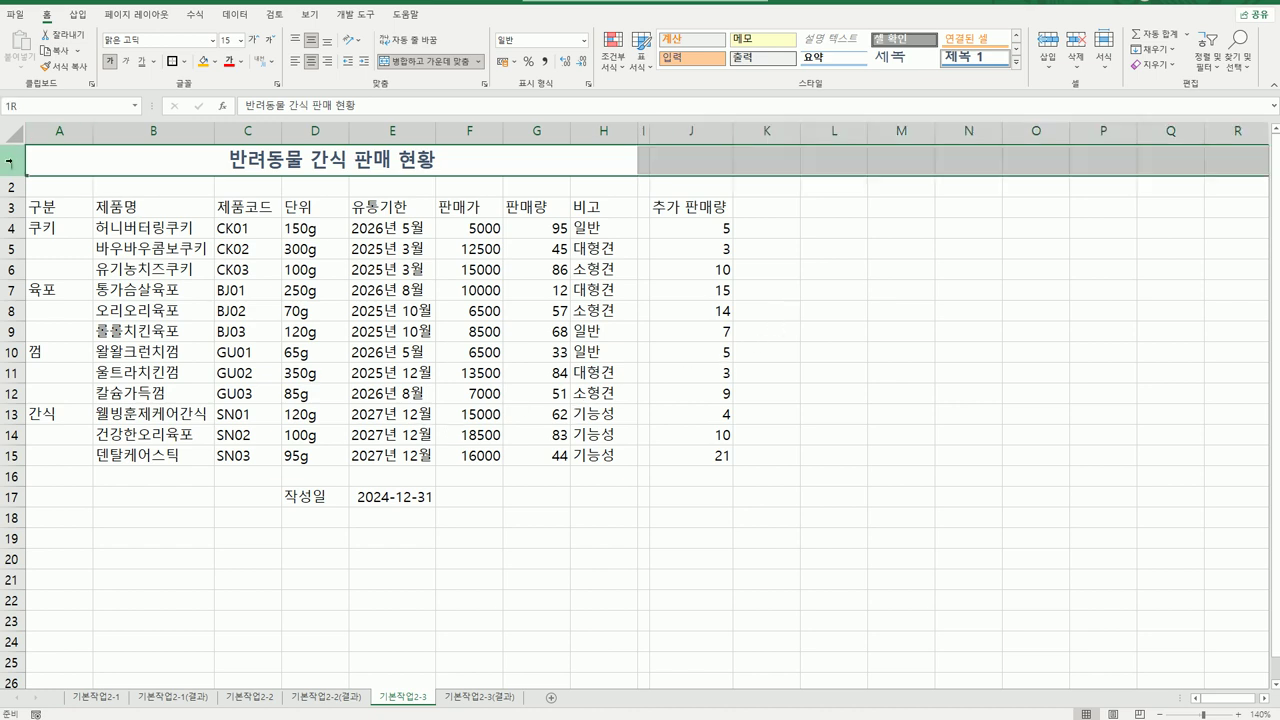
right_click(9, 162)
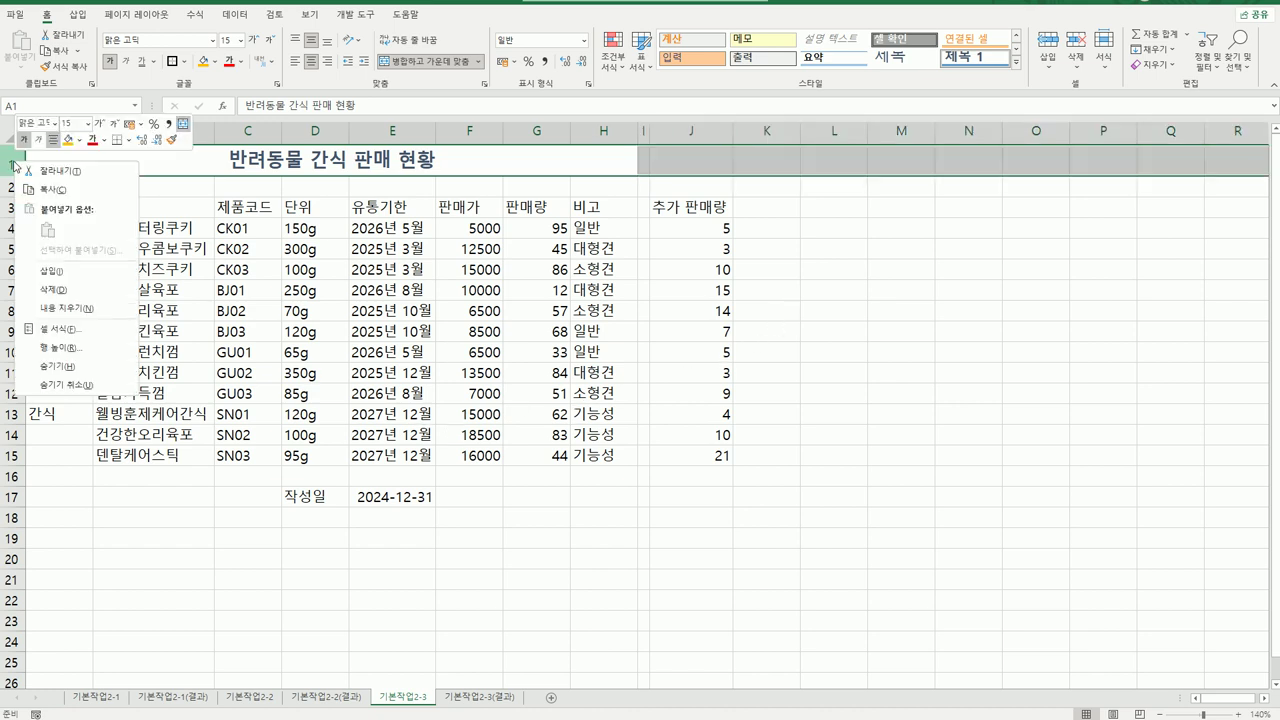
click(95, 349)
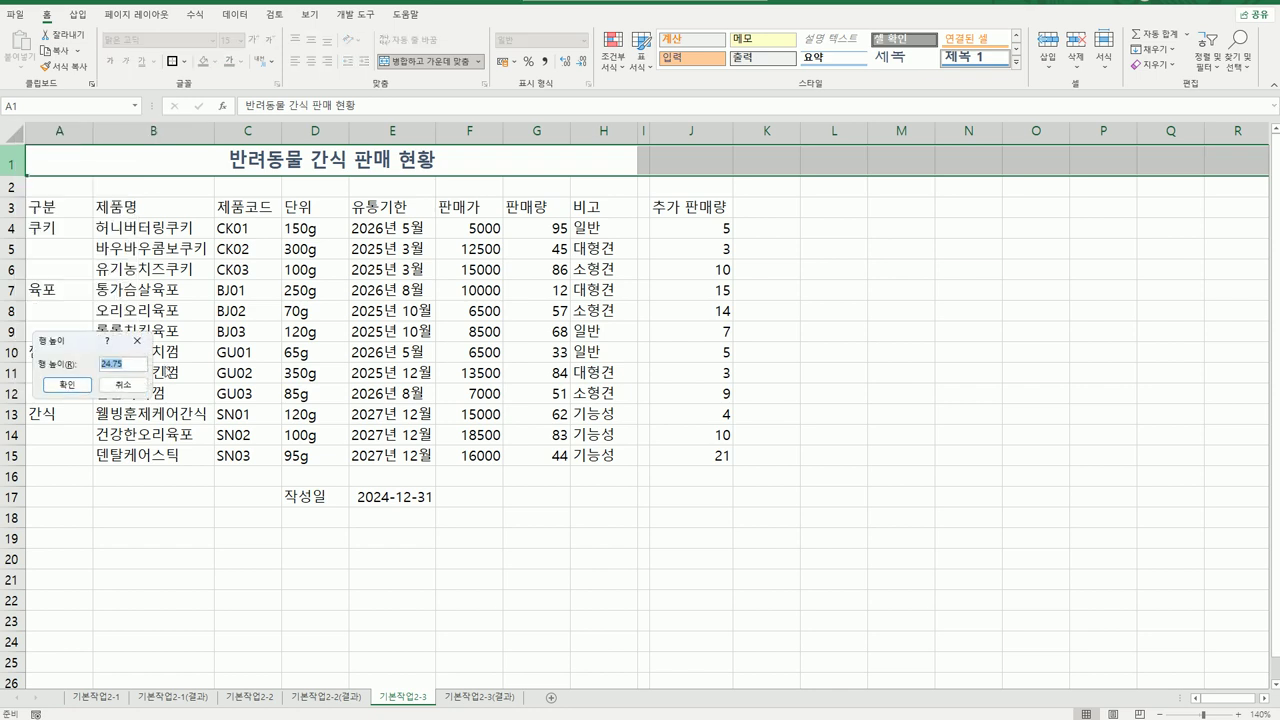
text(30)
click(84, 392)
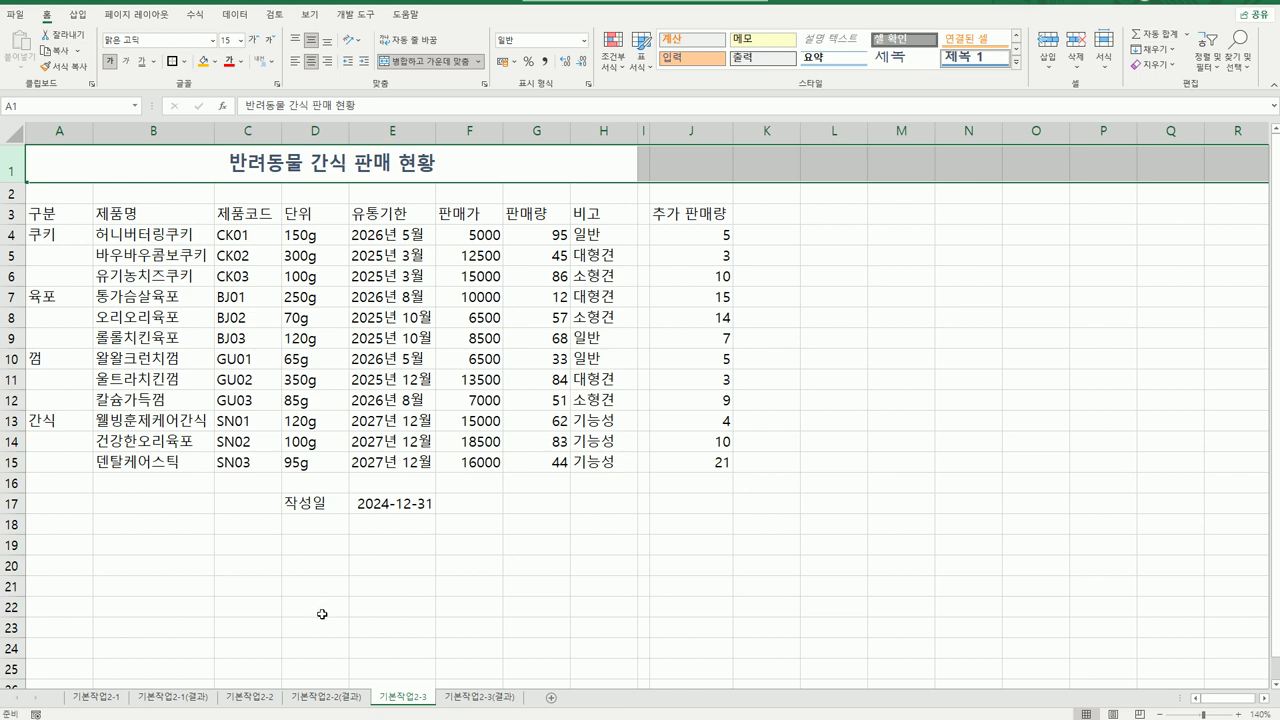
Step: Insert a hyphen between the letters and digits of the product codes in C4:C6, making them CK-01, CK-02 and CK-03
drag(249, 398, 242, 465)
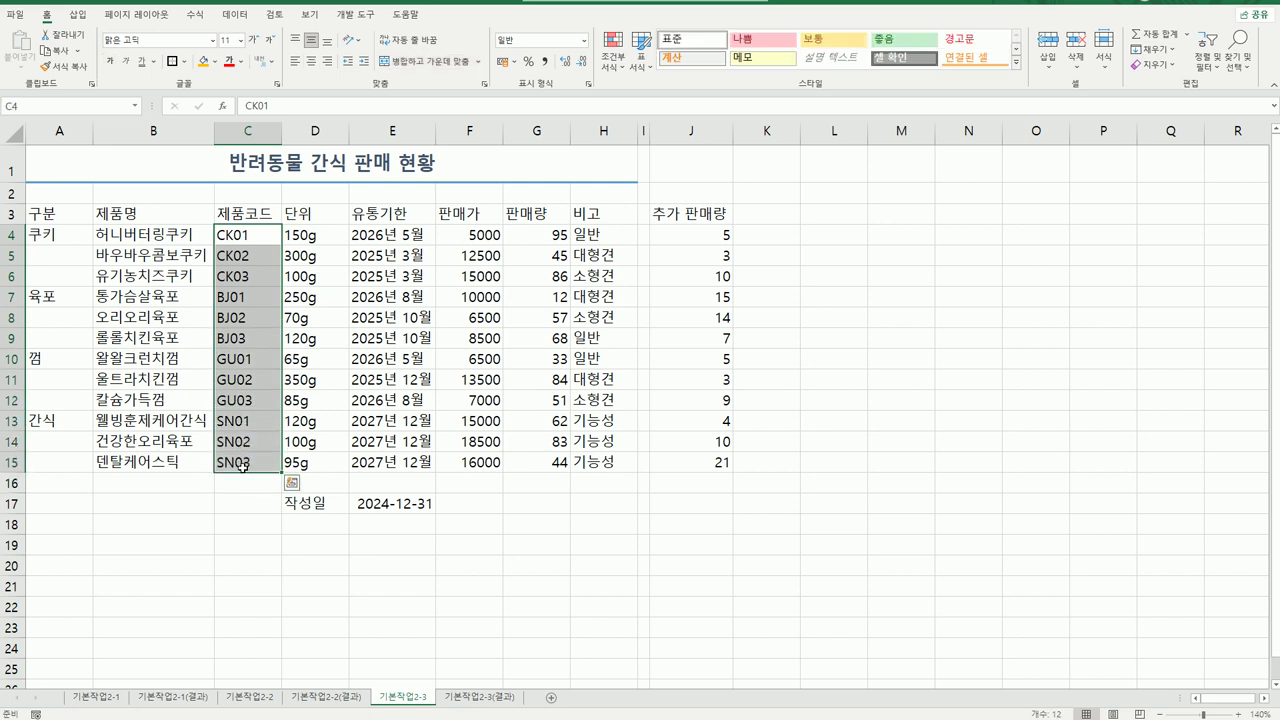
drag(230, 234, 230, 236)
double_click(232, 235)
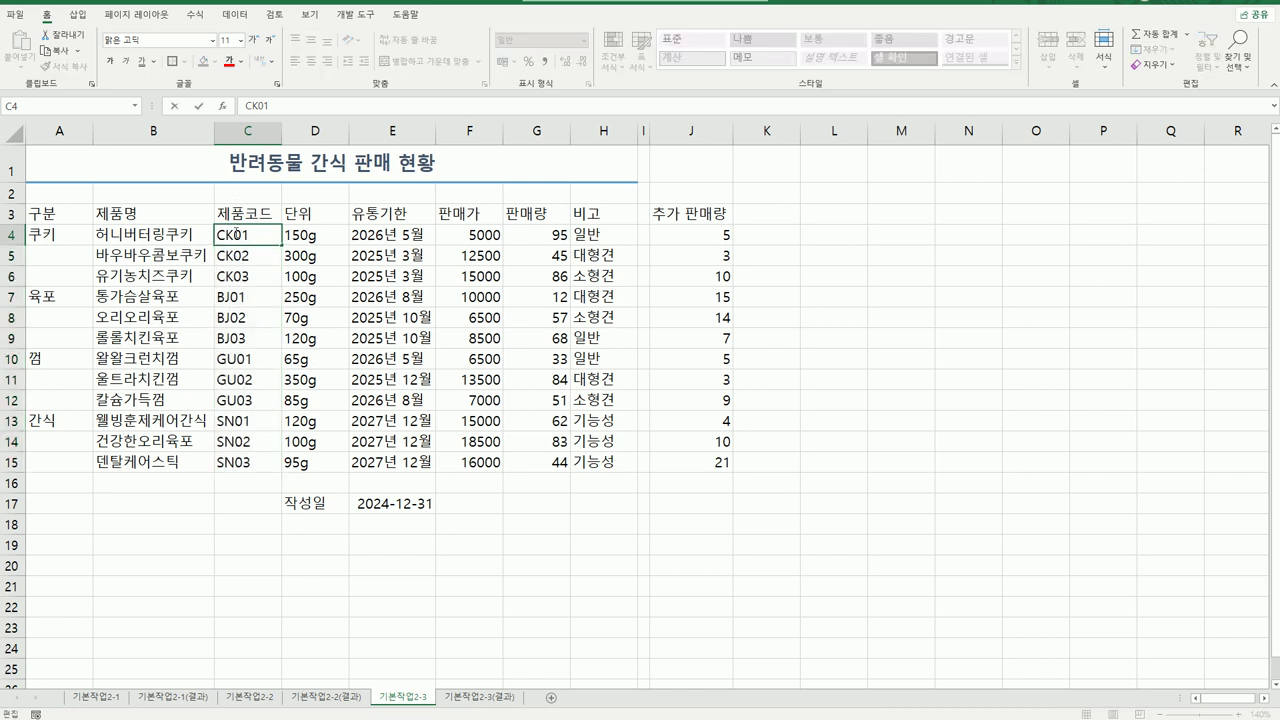
text(-)
double_click(233, 258)
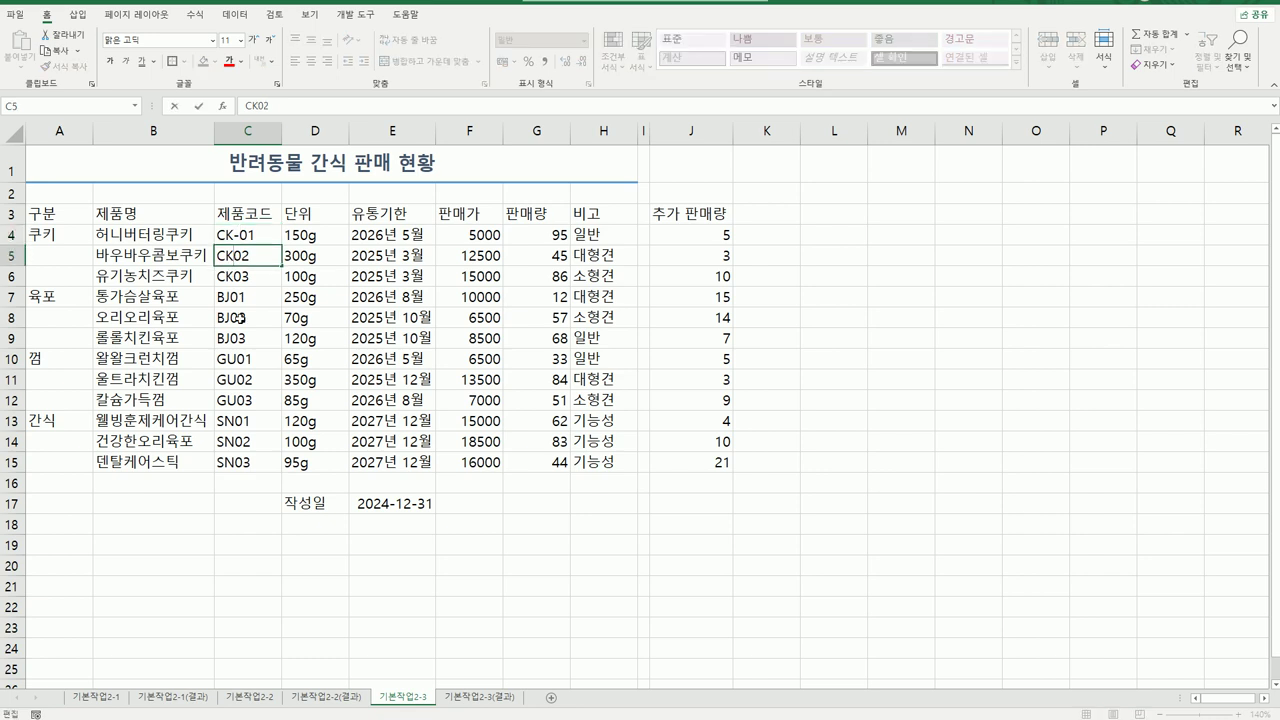
text(-)
double_click(231, 279)
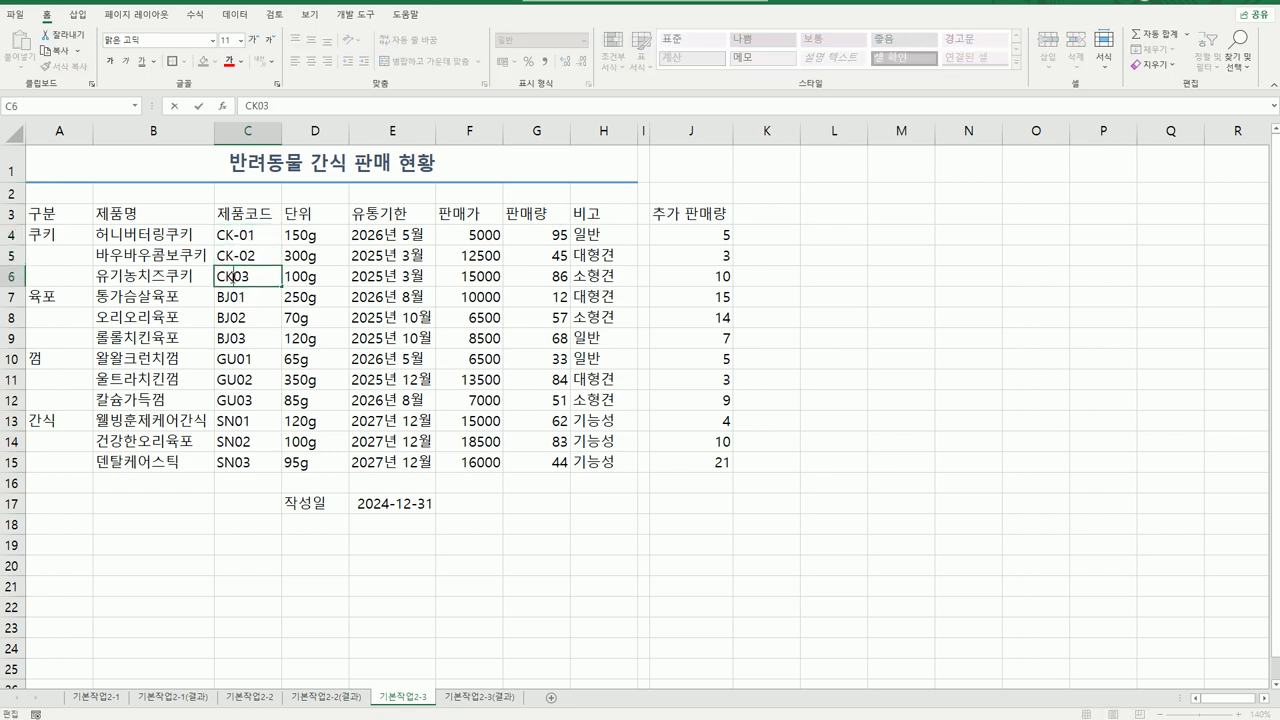
text(-)
Step: Hyphenate the product codes in C7:C9 as BJ-01, BJ-02 and BJ-03
double_click(231, 291)
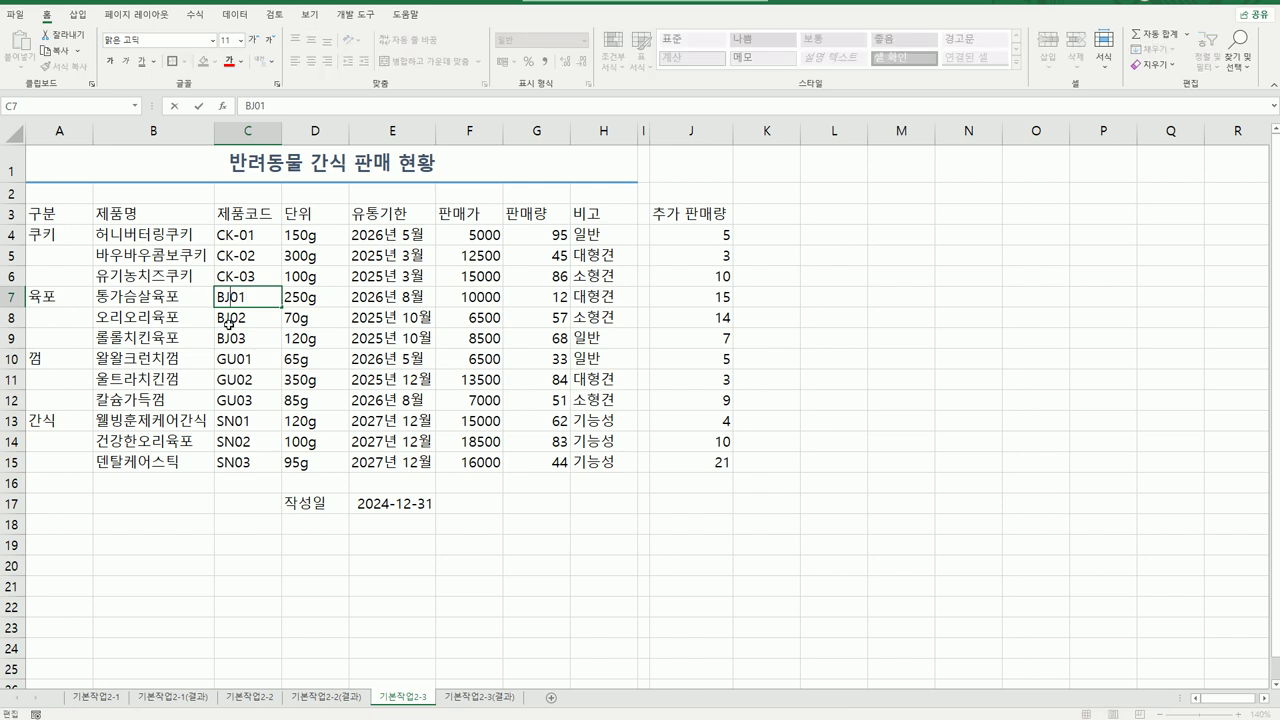
text(-)
click(227, 318)
double_click(235, 318)
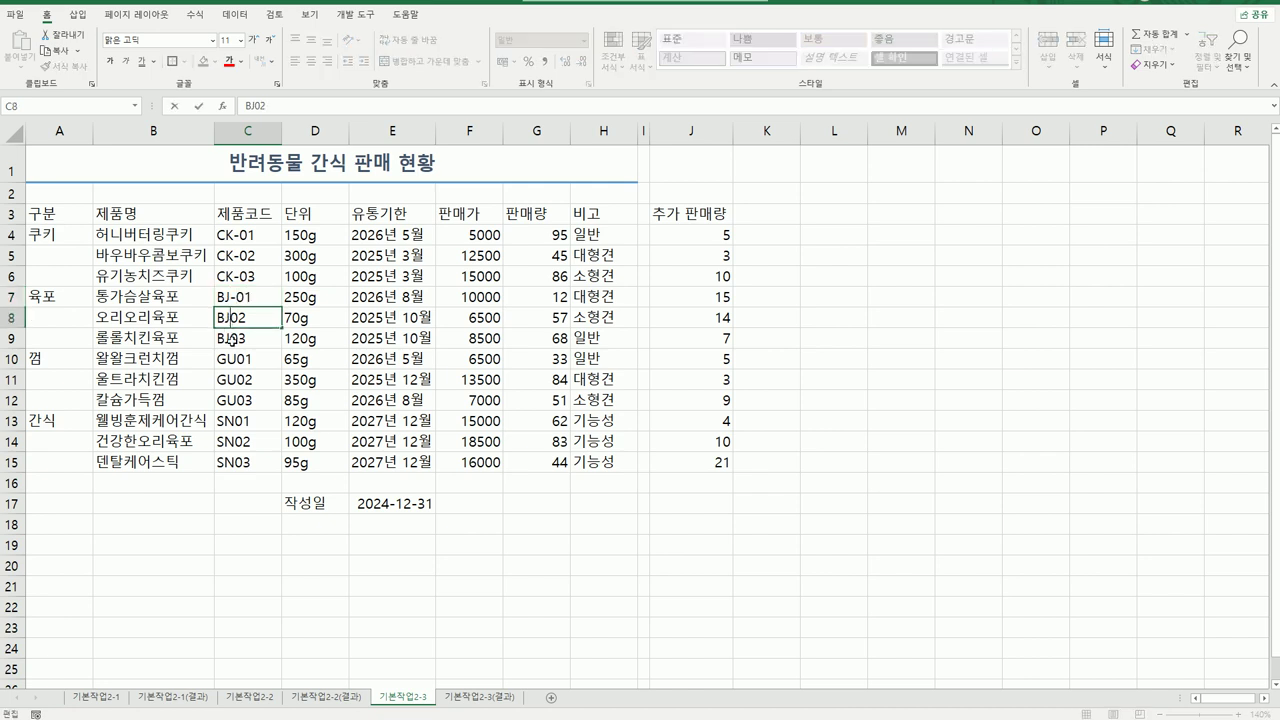
text(-)
click(231, 338)
double_click(233, 338)
text(-)
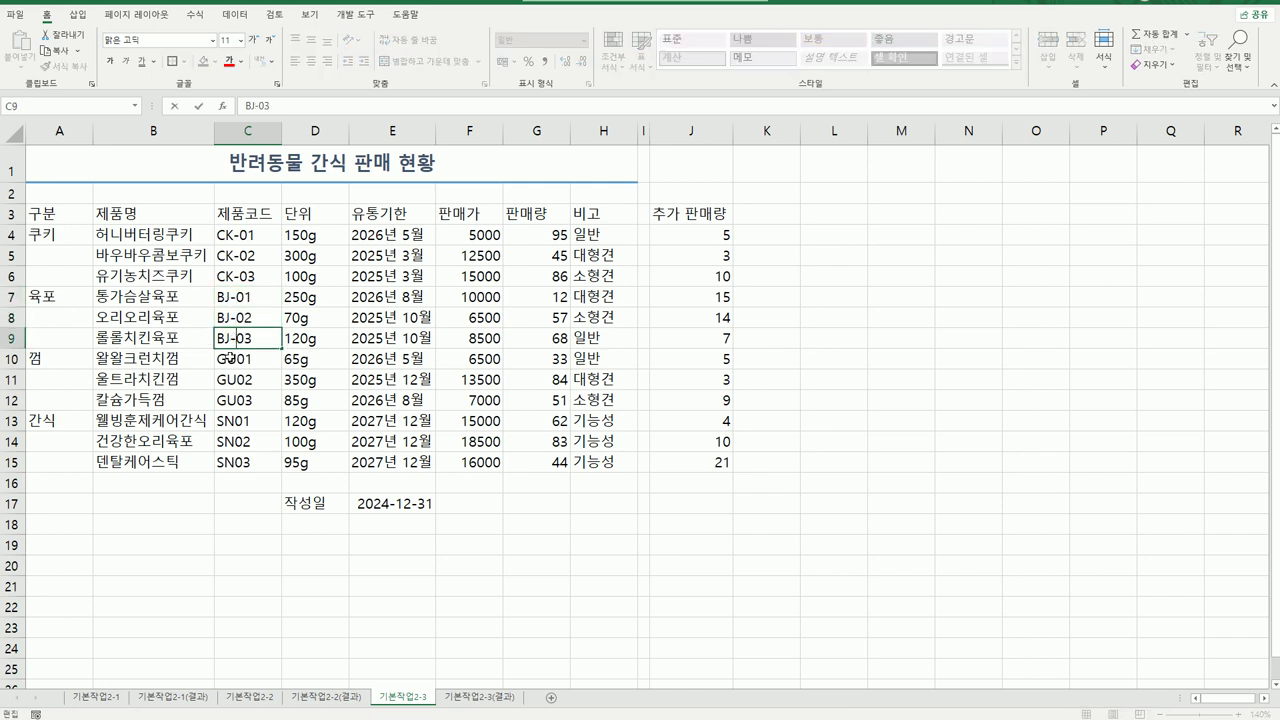
Step: Hyphenate the product codes in C10:C12 as GU-01, GU-02 and GU-03
click(231, 358)
double_click(231, 358)
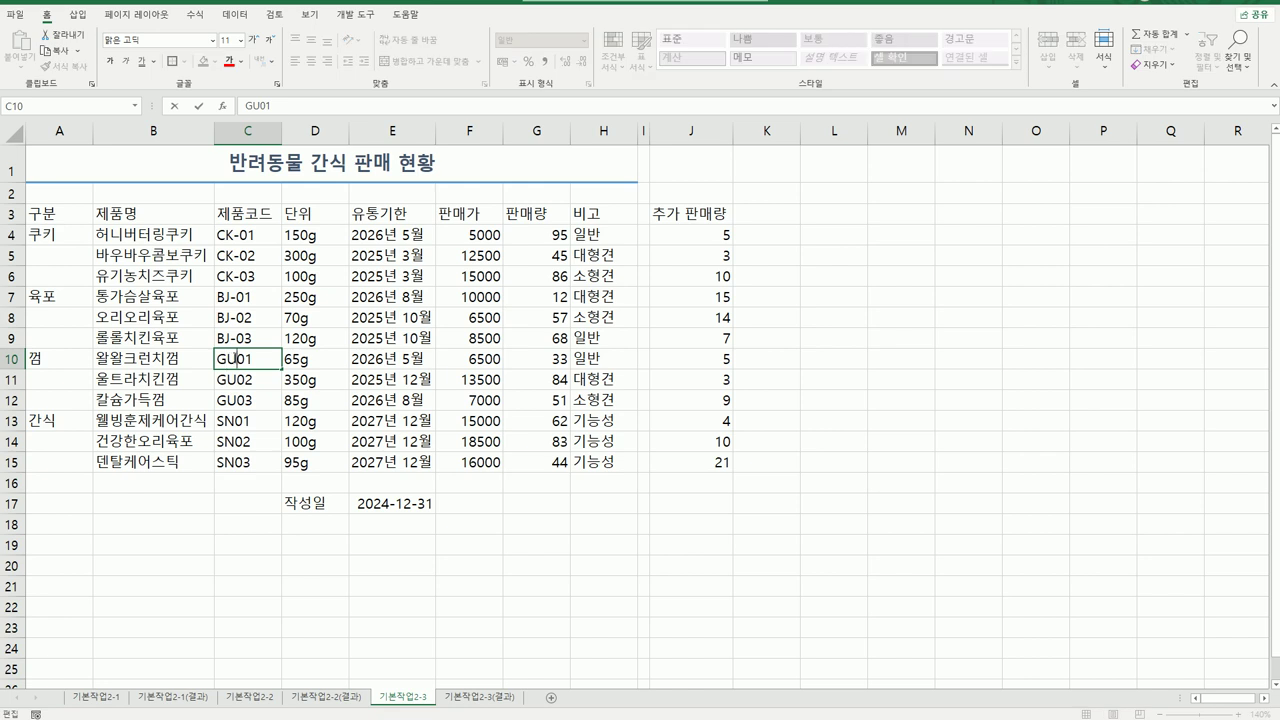
text(-)
click(233, 380)
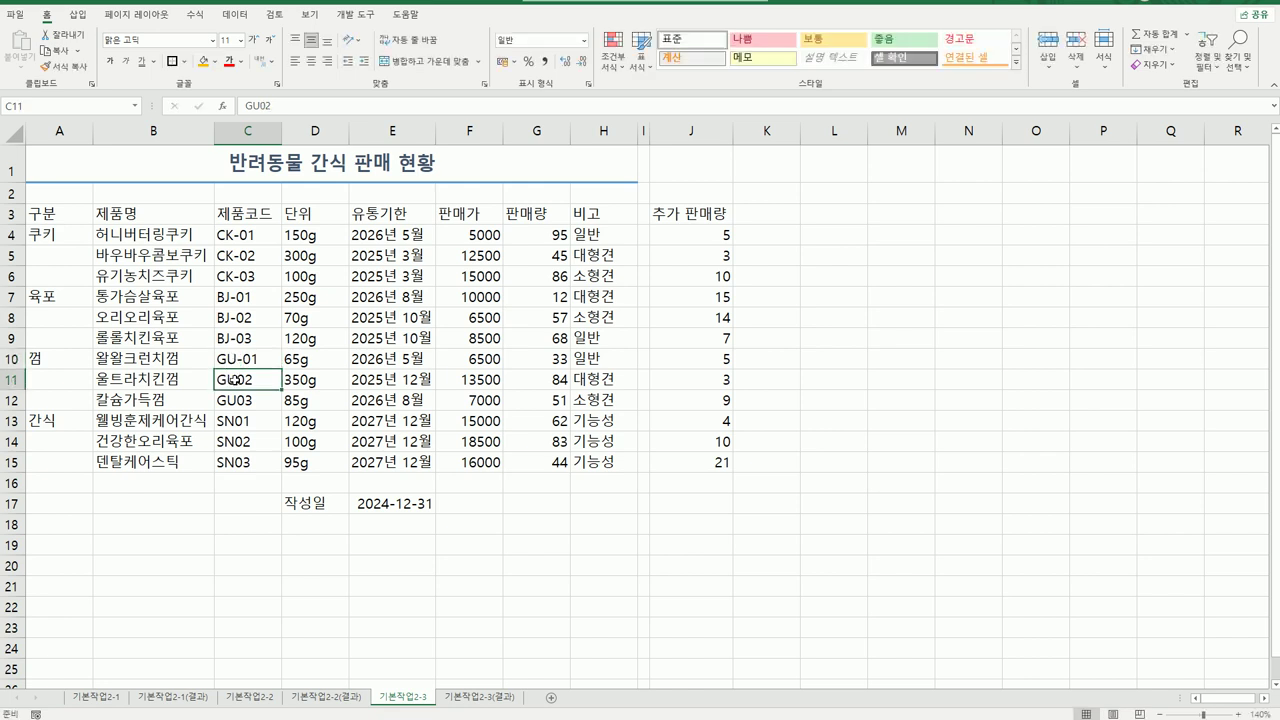
double_click(233, 380)
text(-)
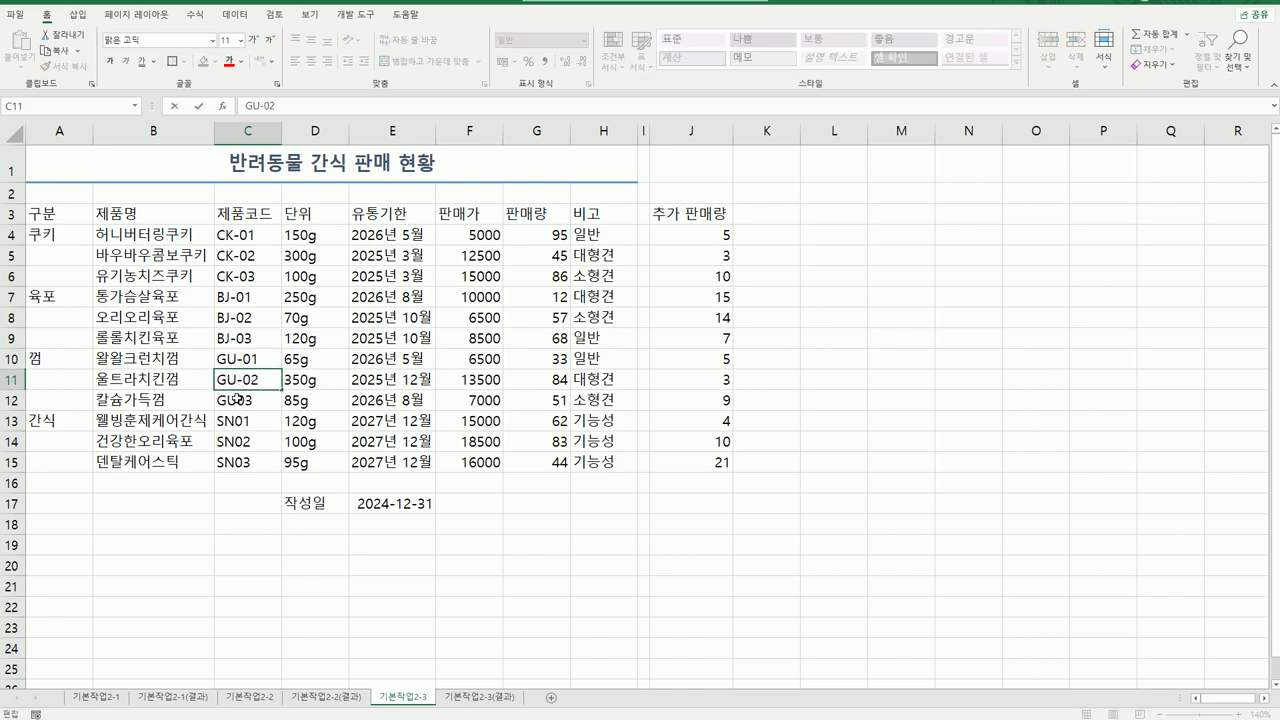
click(237, 398)
double_click(237, 400)
text(-)
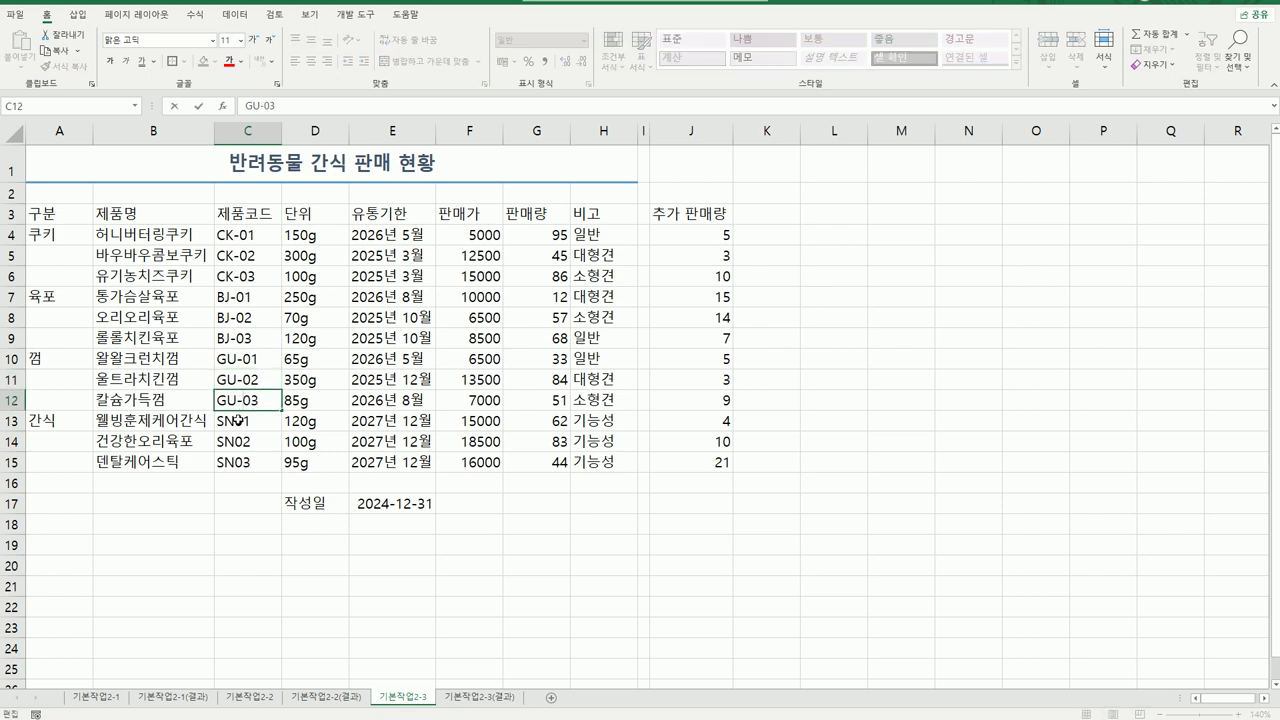
Step: Insert a hyphen into the product codes in C13:C15, making them SN-01, SN-02 and SN-03
click(235, 420)
double_click(235, 420)
text(-)
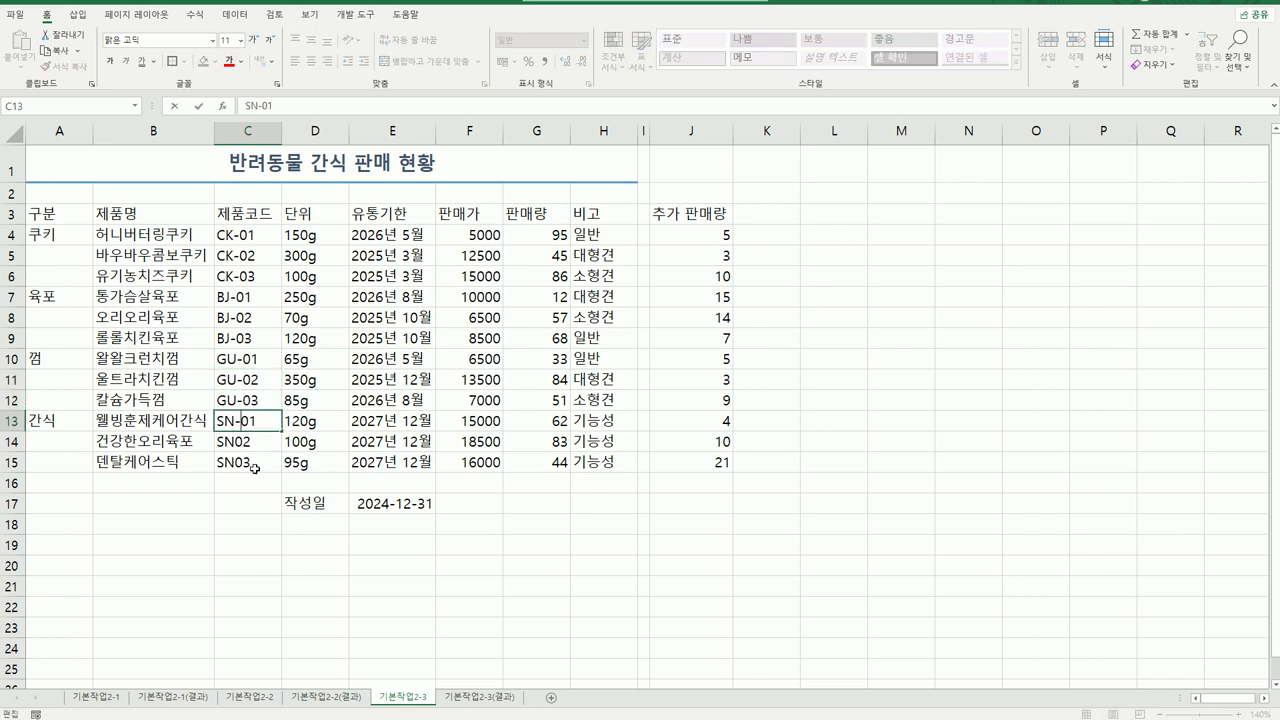
click(235, 442)
double_click(235, 442)
text(-)
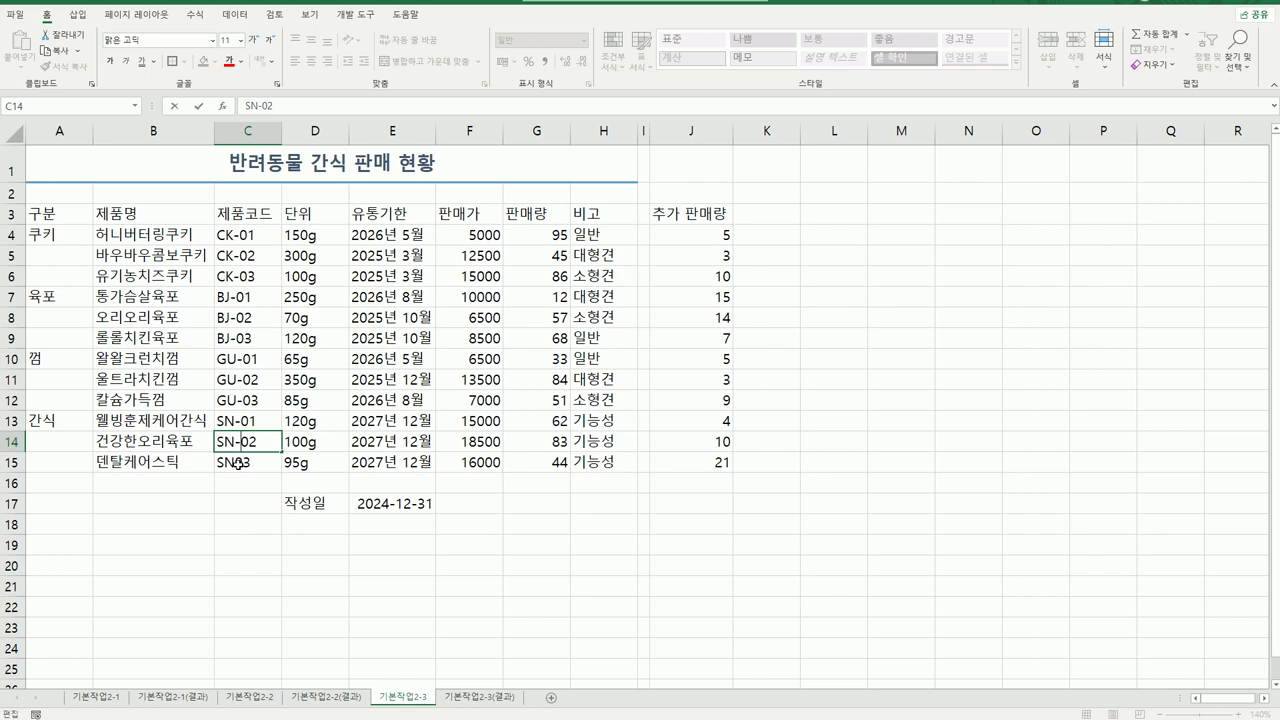
click(236, 462)
double_click(236, 462)
text(-)
click(257, 523)
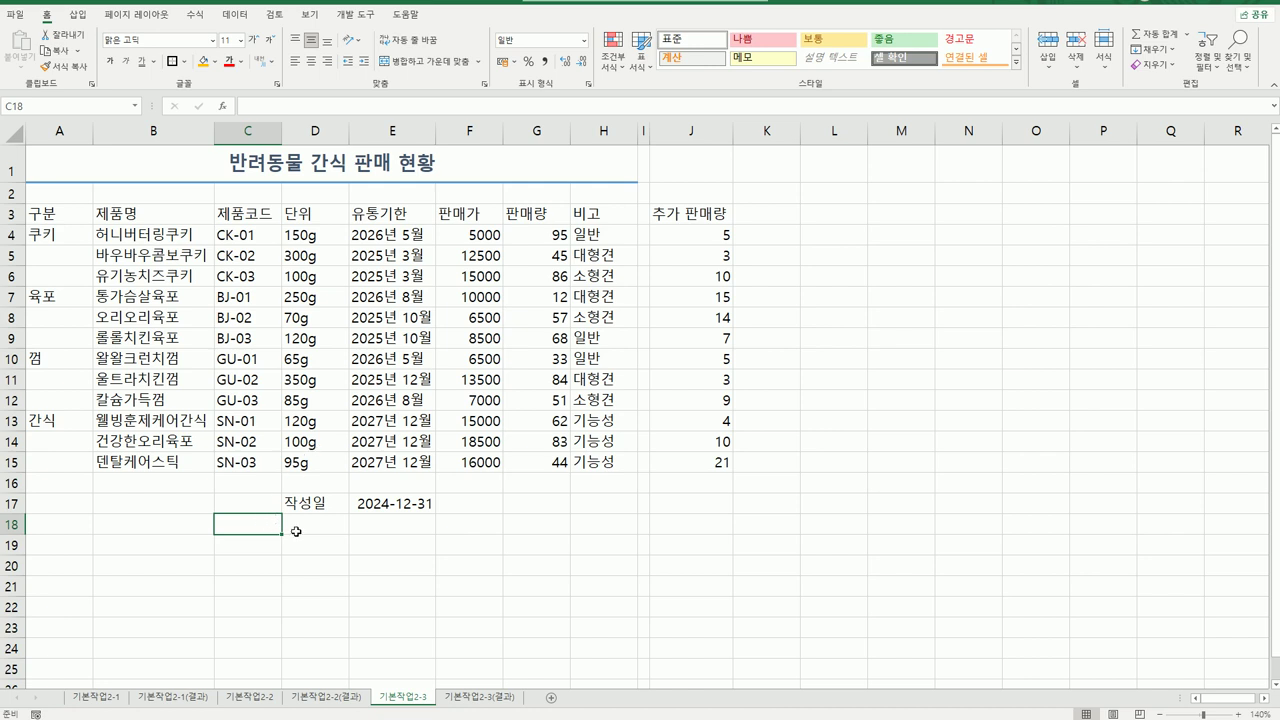
click(379, 557)
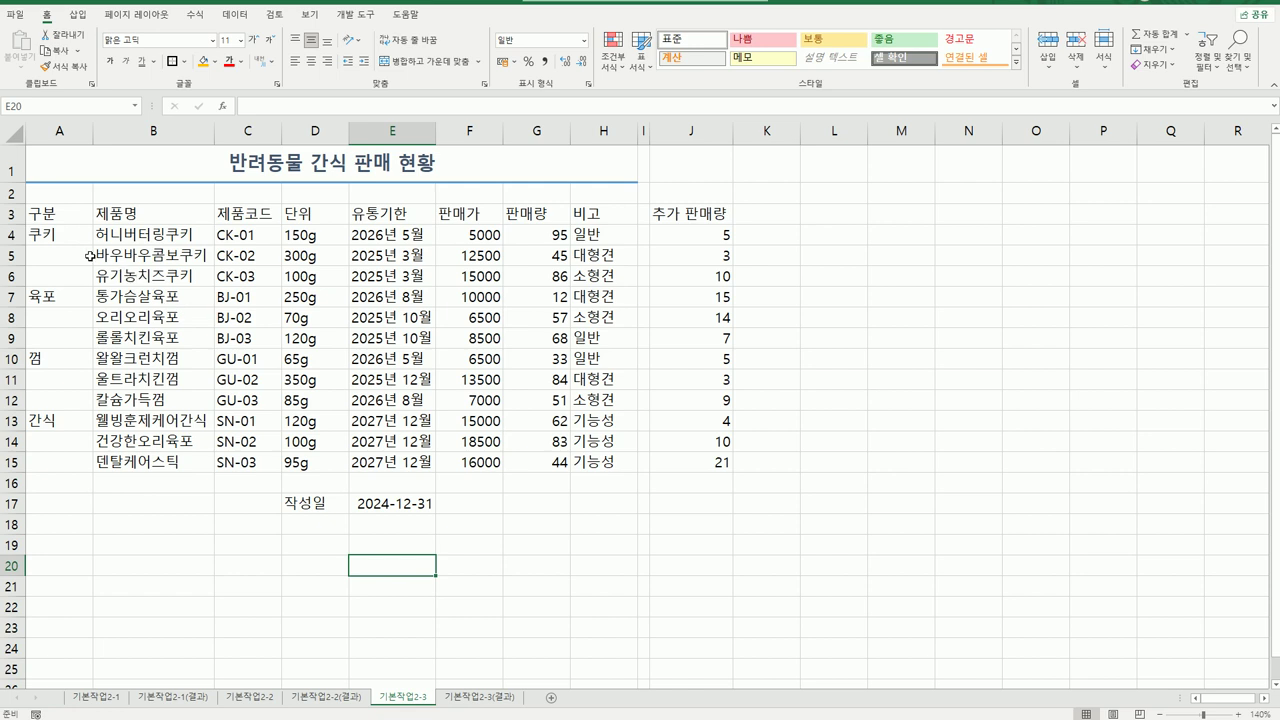
Step: Merge and center the category cells A4:A6, A7:A9, A10:A12 and A13:A15 as separate blocks
drag(56, 234, 57, 278)
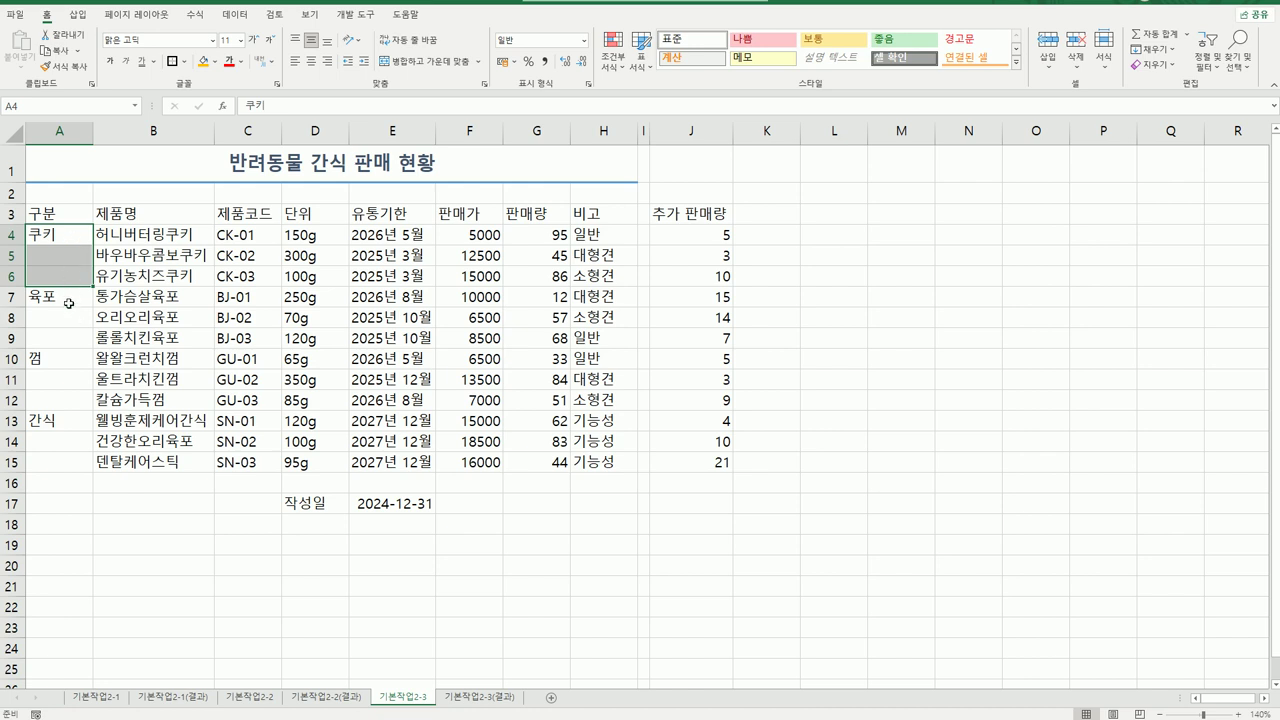
drag(62, 298, 55, 465)
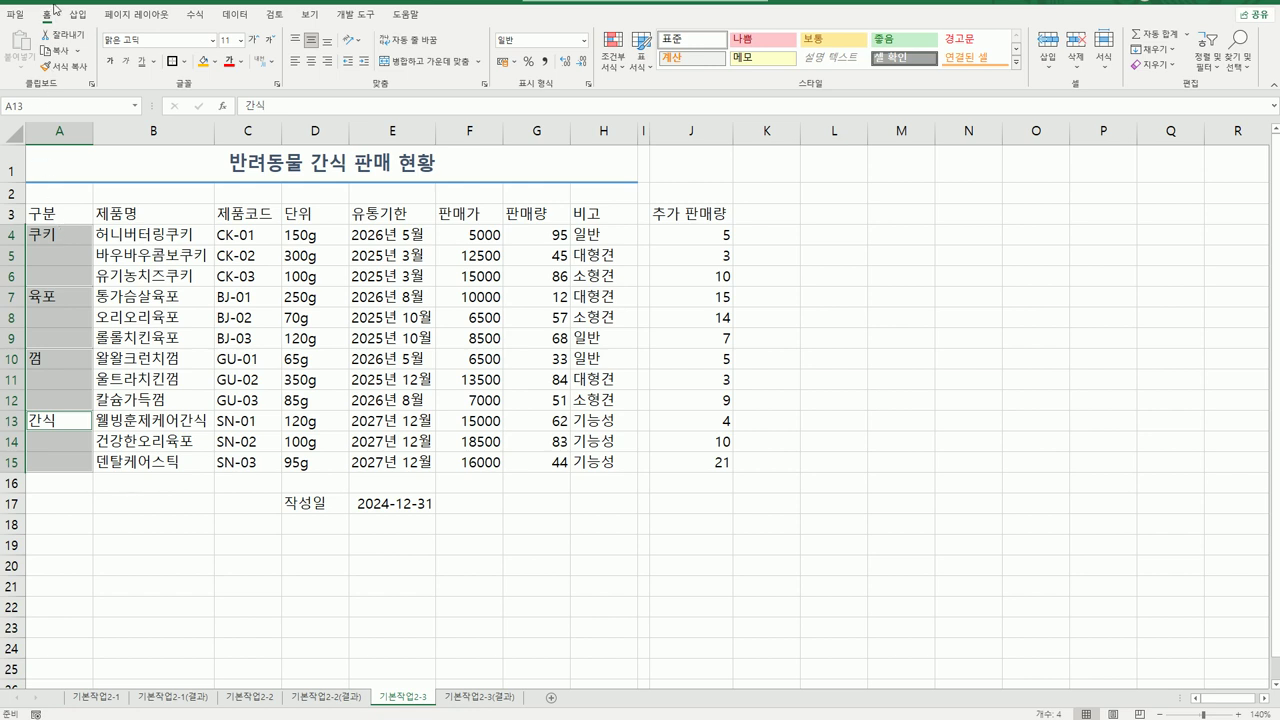
click(419, 62)
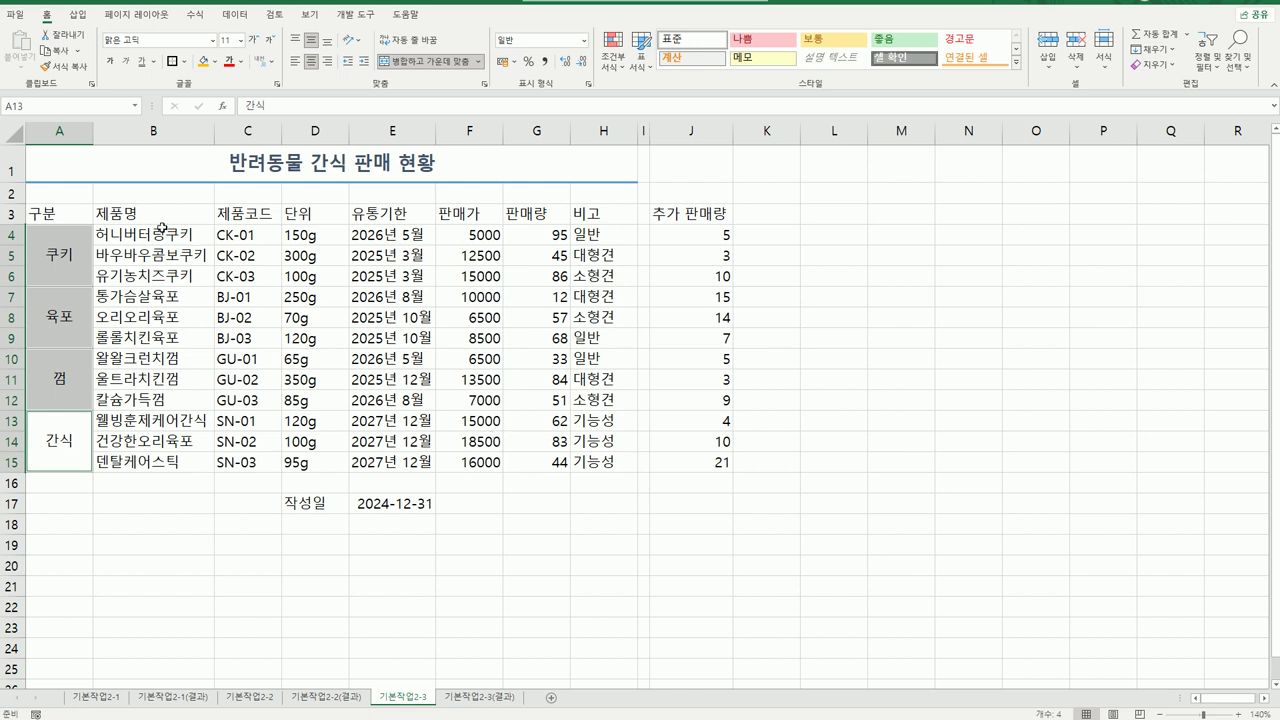
Step: Fill the header row A3:H3 and the category cells A4:A15 with the standard color yellow
drag(60, 211, 583, 217)
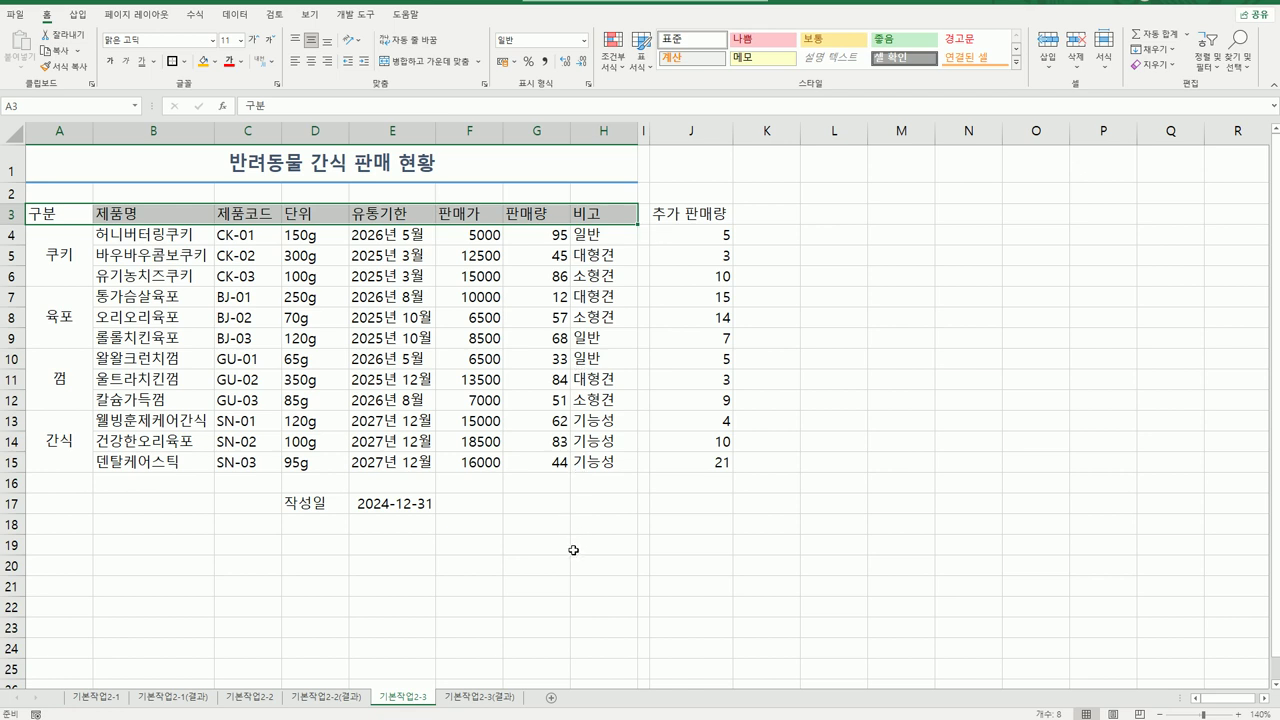
drag(53, 257, 80, 468)
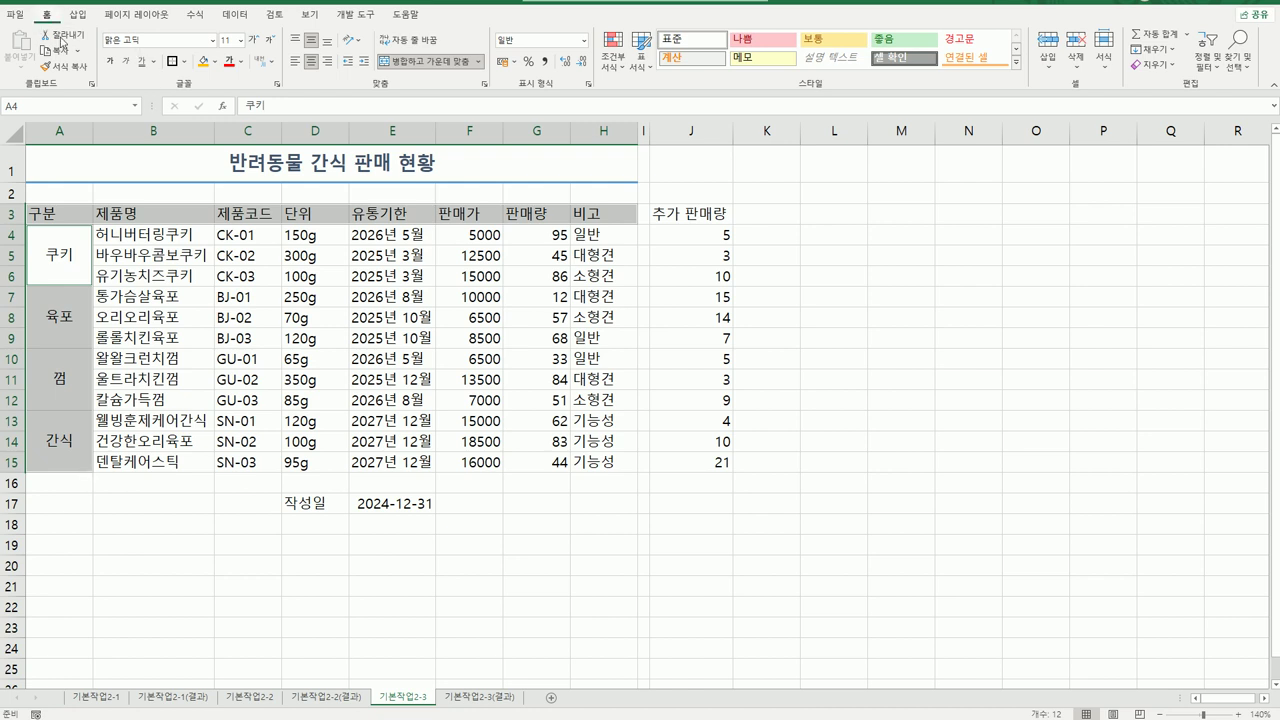
click(216, 62)
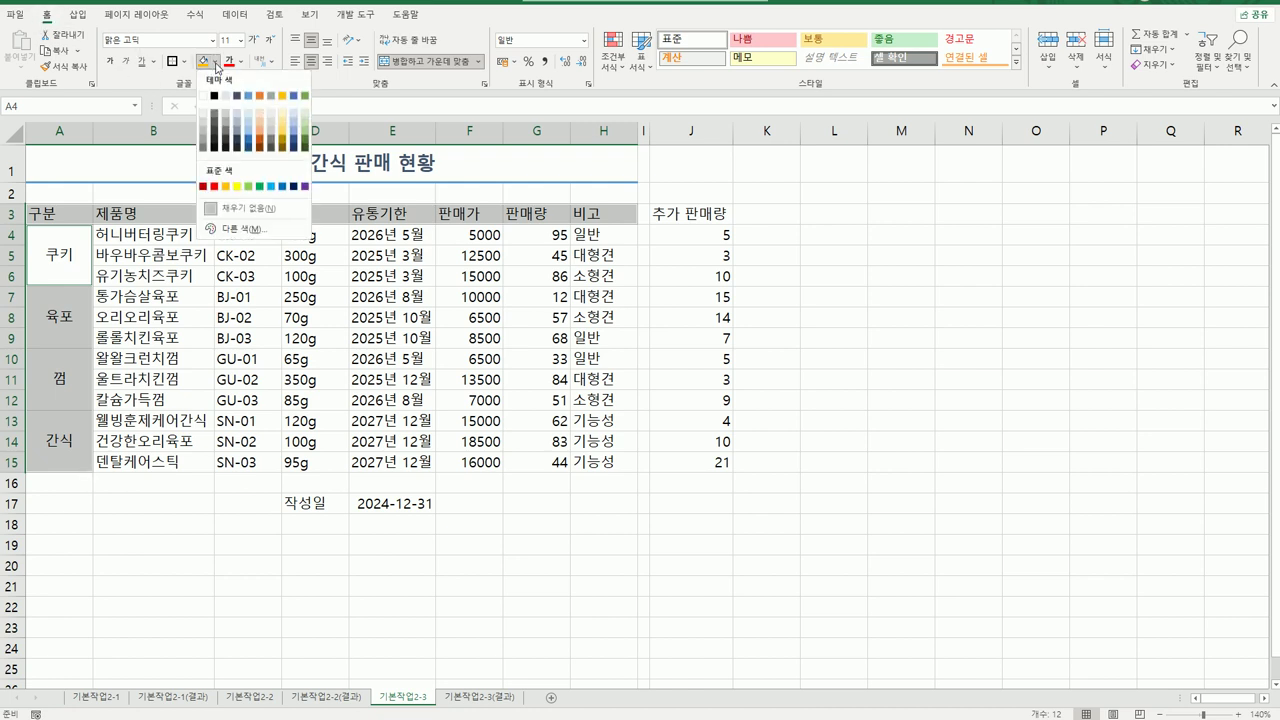
click(236, 187)
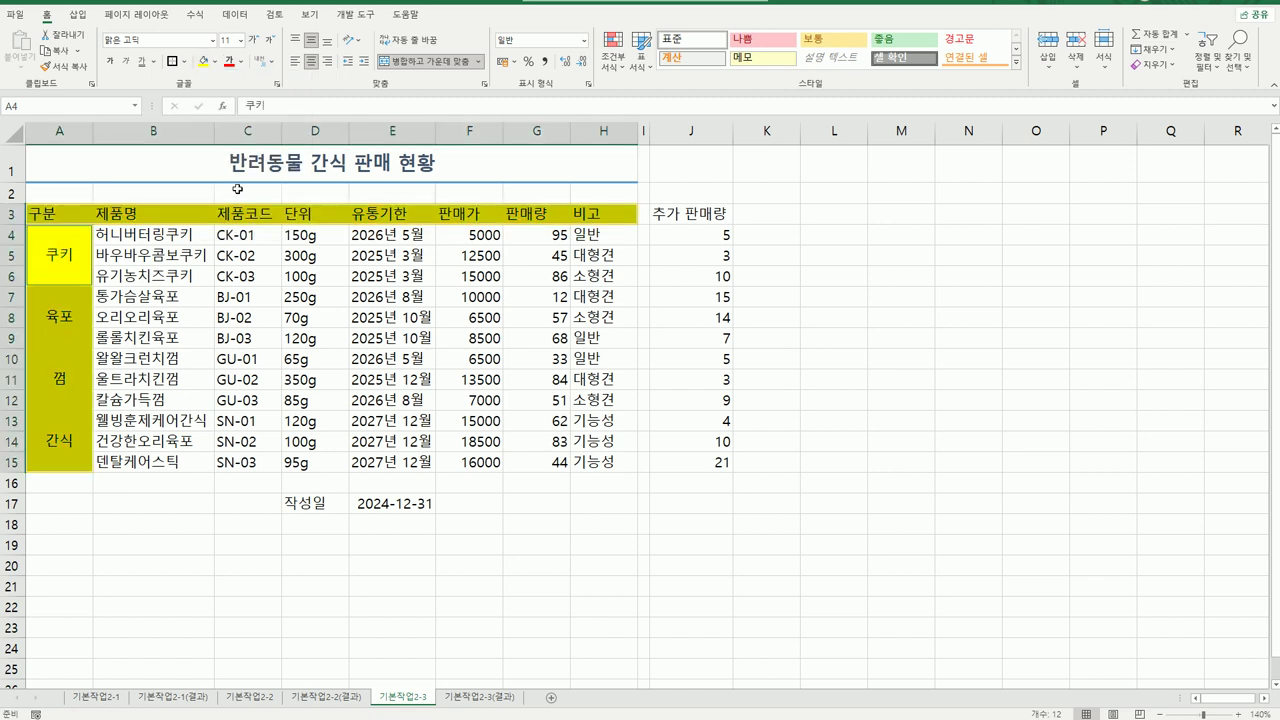
click(565, 603)
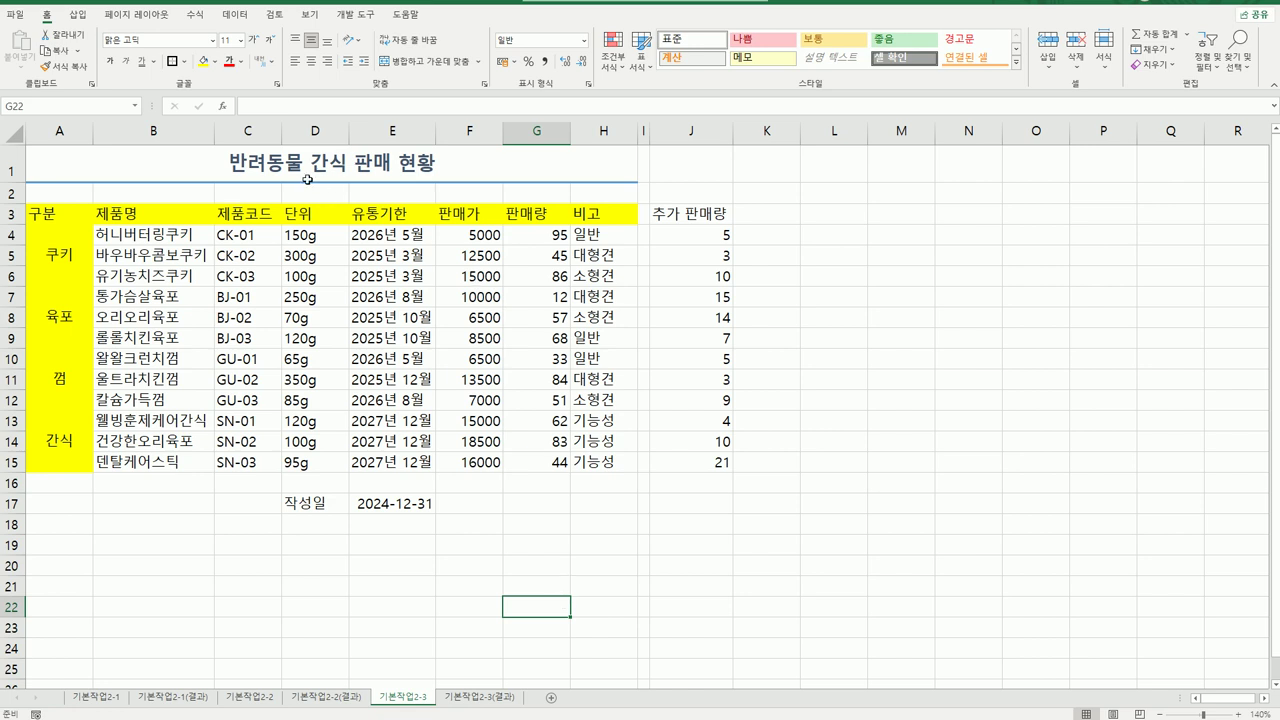
Step: Add the special character ○ before and after the title text in A1, making it ○반려동물 간식 판매 현황○
click(233, 166)
double_click(233, 166)
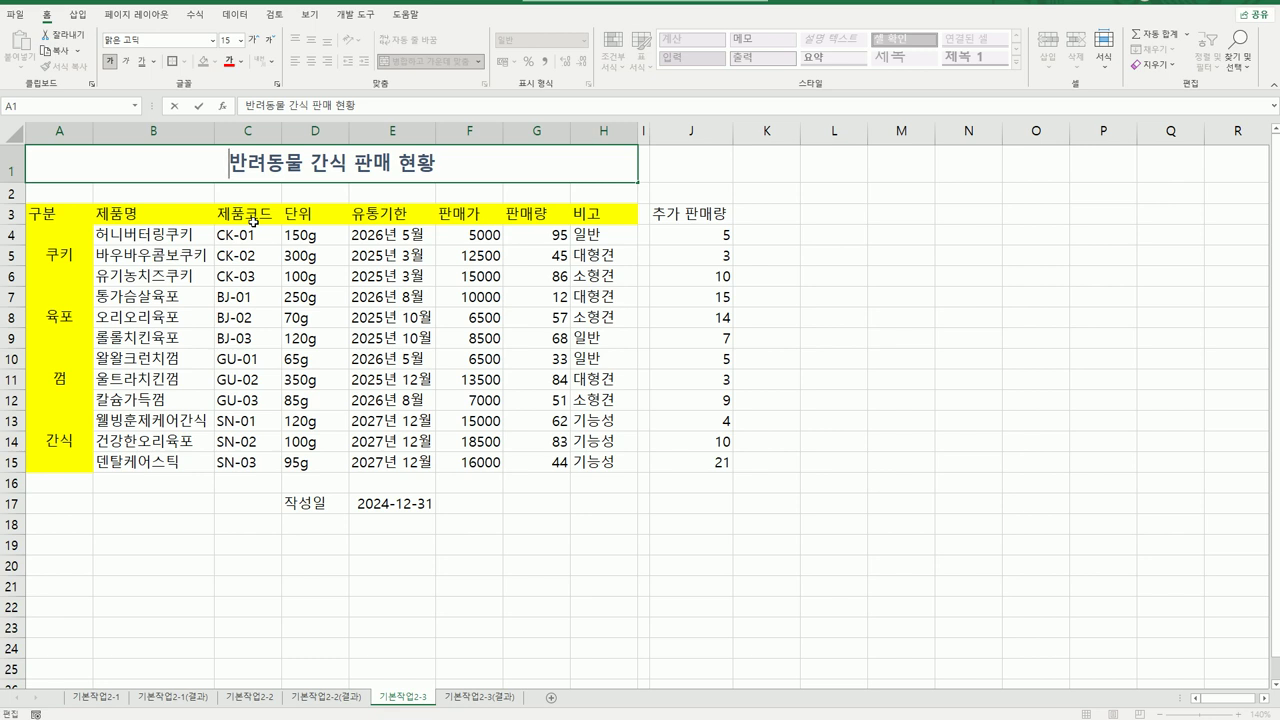
text(ㅁ)
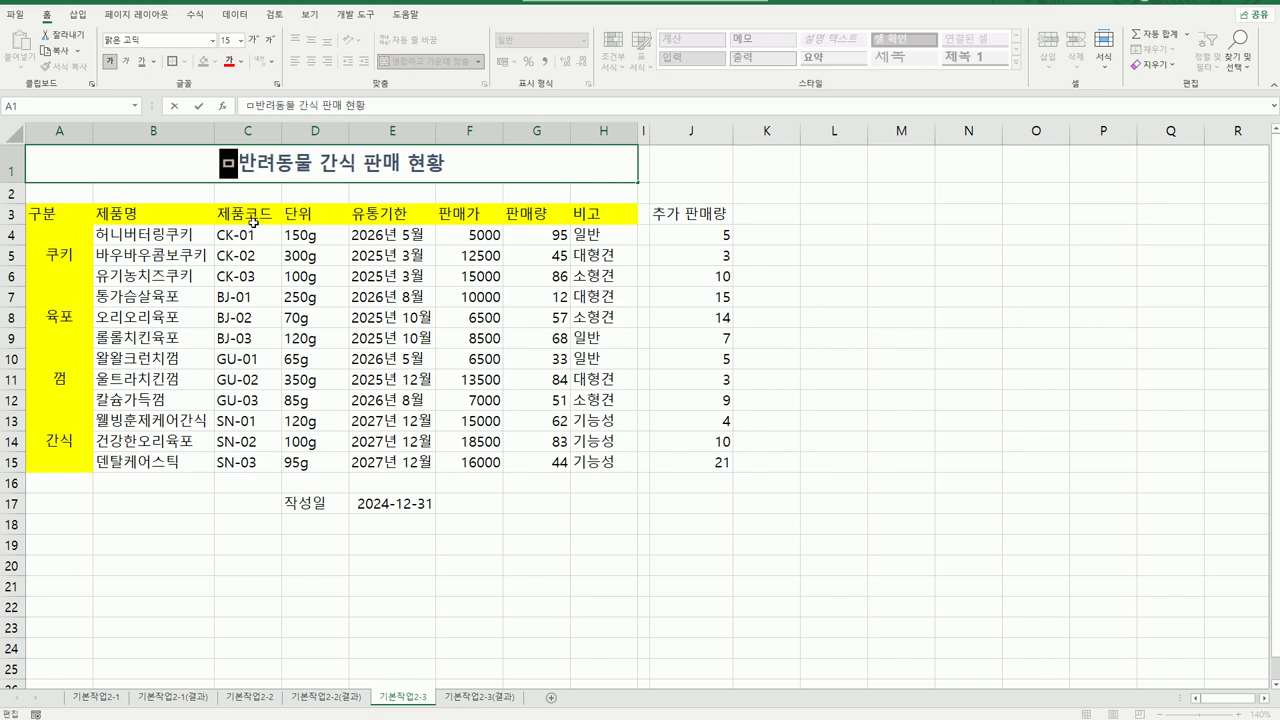
key(Hangul_Hanja)
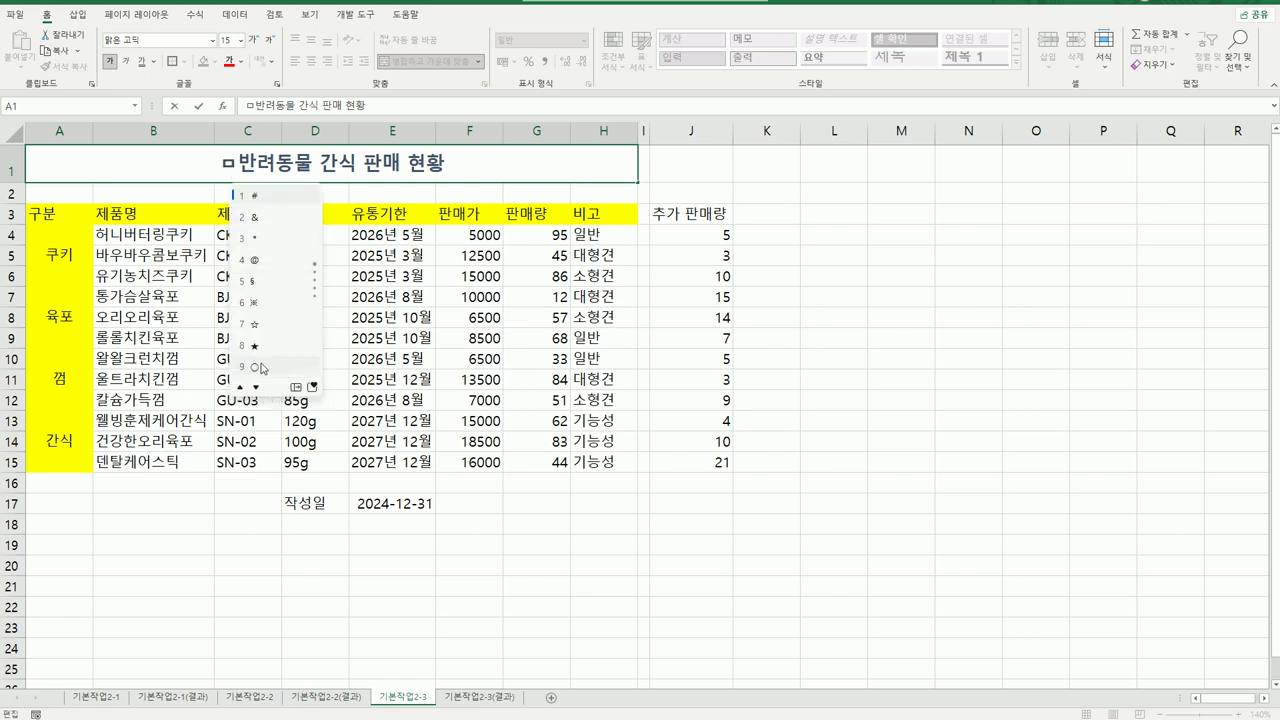
click(257, 366)
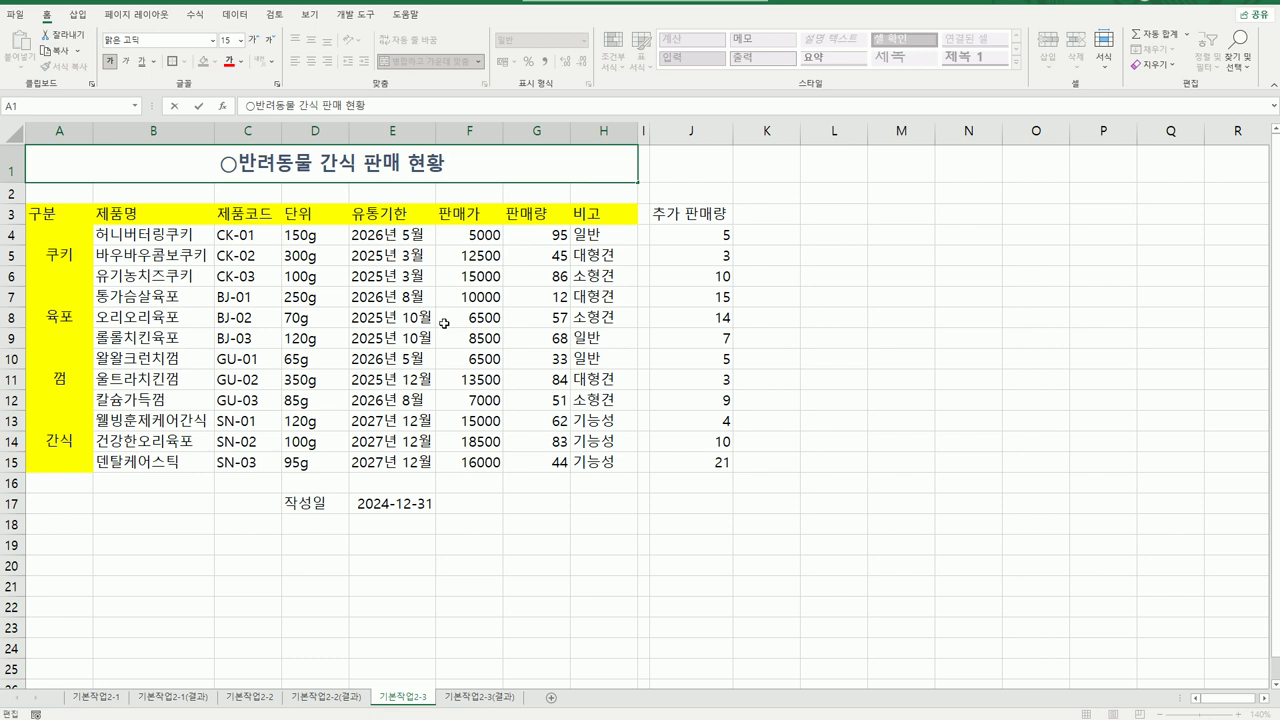
text(ㅁ)
key(Hangul_Hanja)
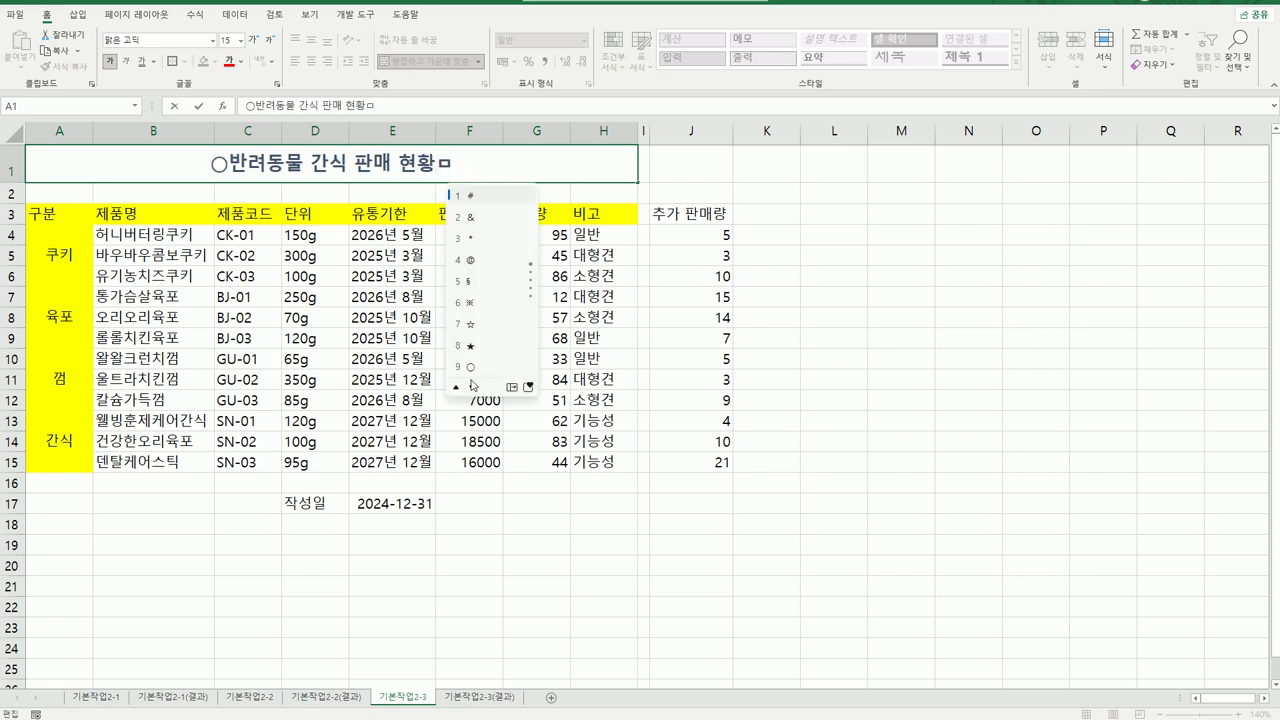
click(470, 367)
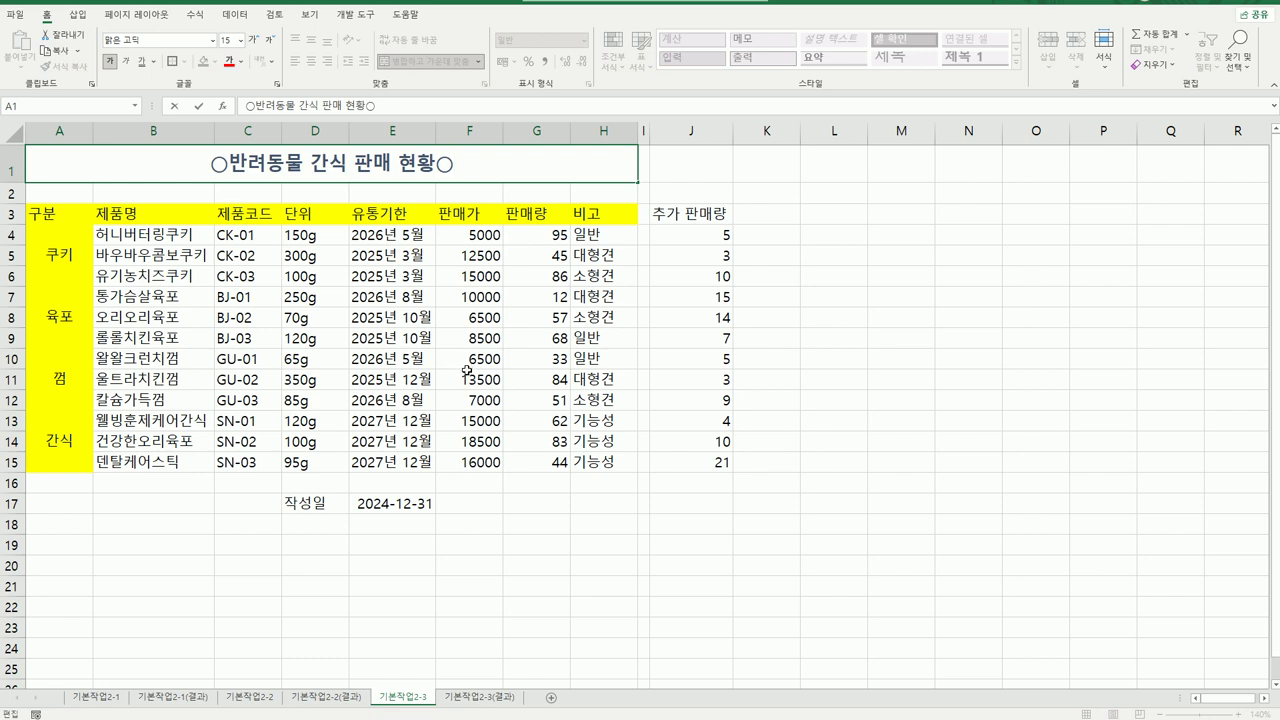
click(474, 235)
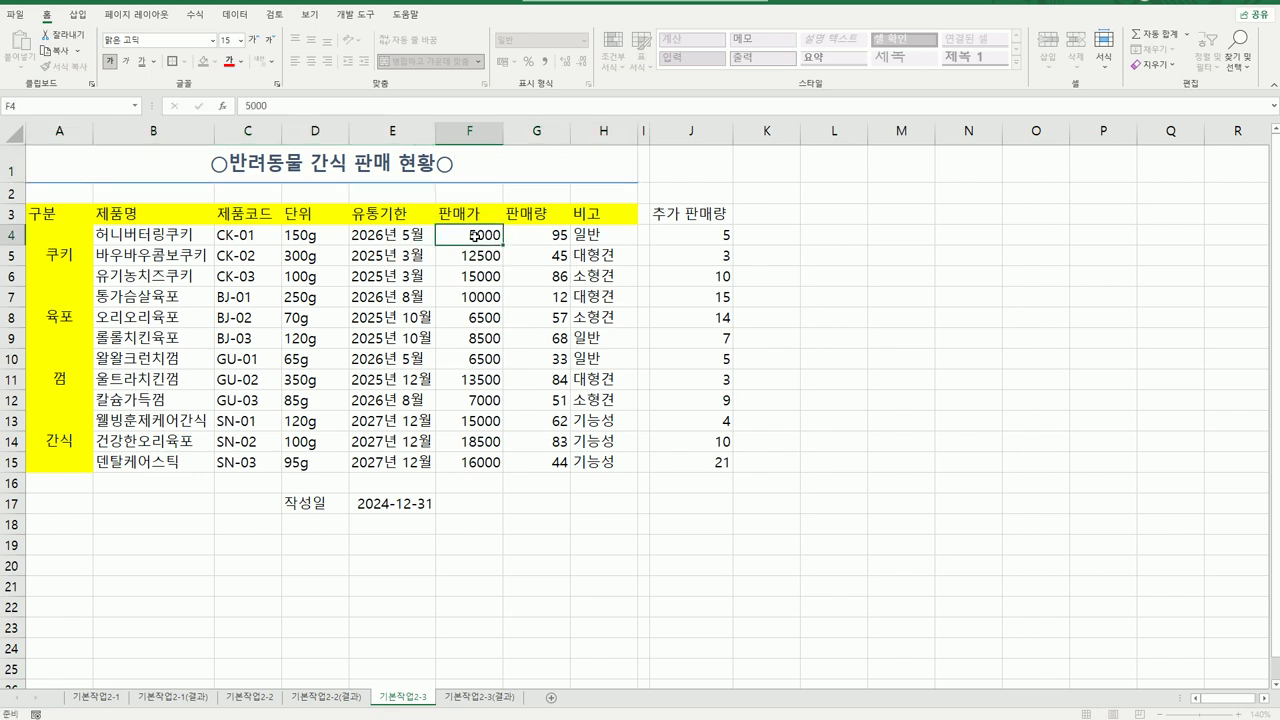
Step: Apply the currency (통화) number format to the selling prices in F4:F15
drag(474, 235, 486, 456)
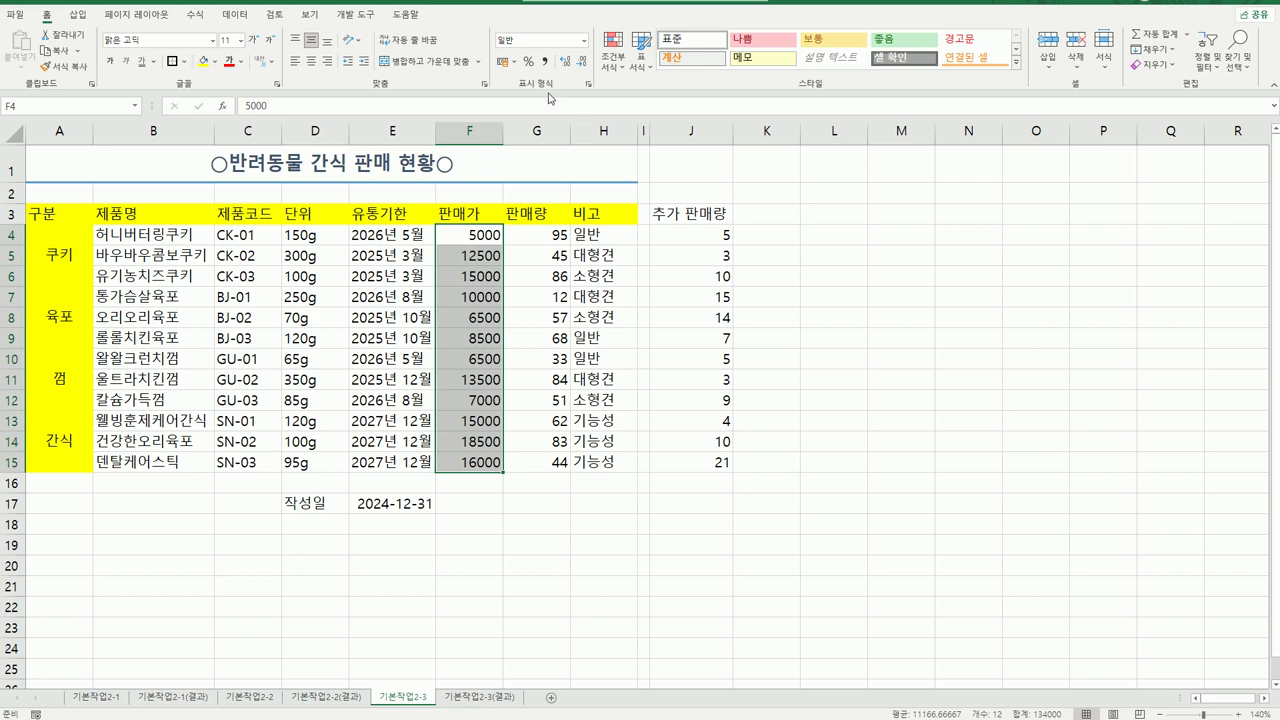
click(585, 44)
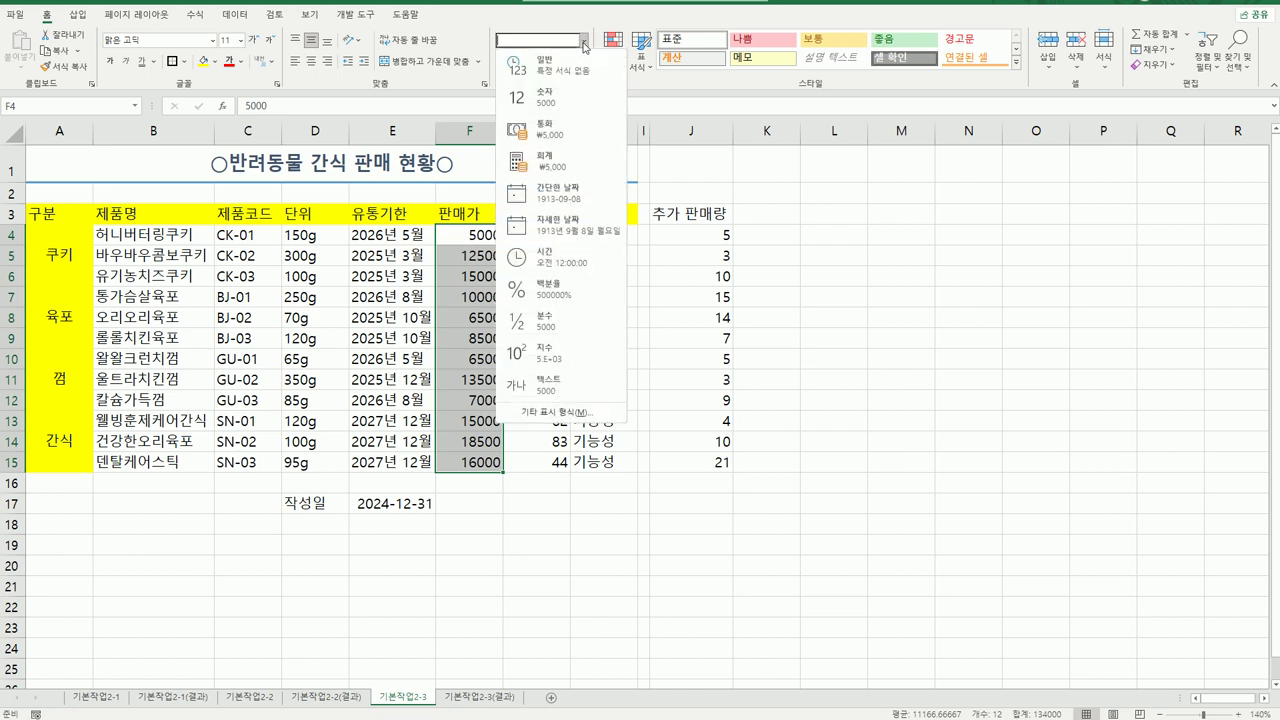
click(567, 136)
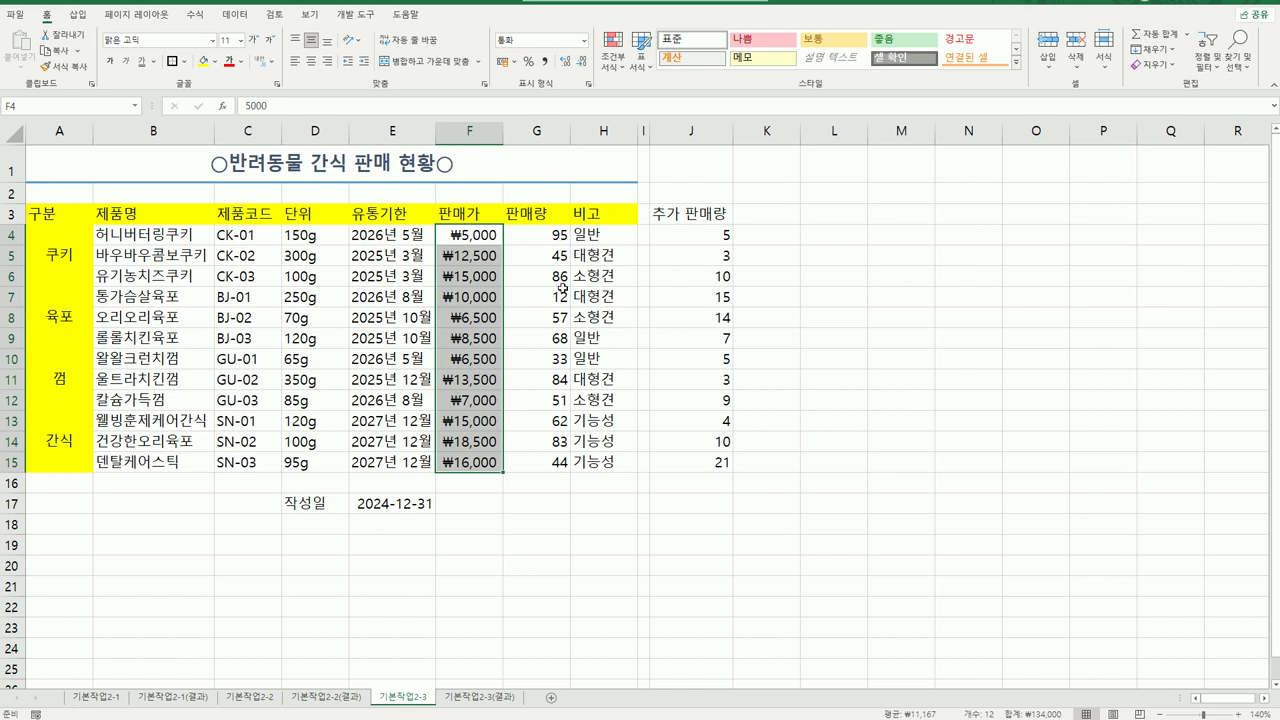
Step: Copy the additional sales quantities (추가 판매량) in J4:J15
drag(700, 216, 699, 293)
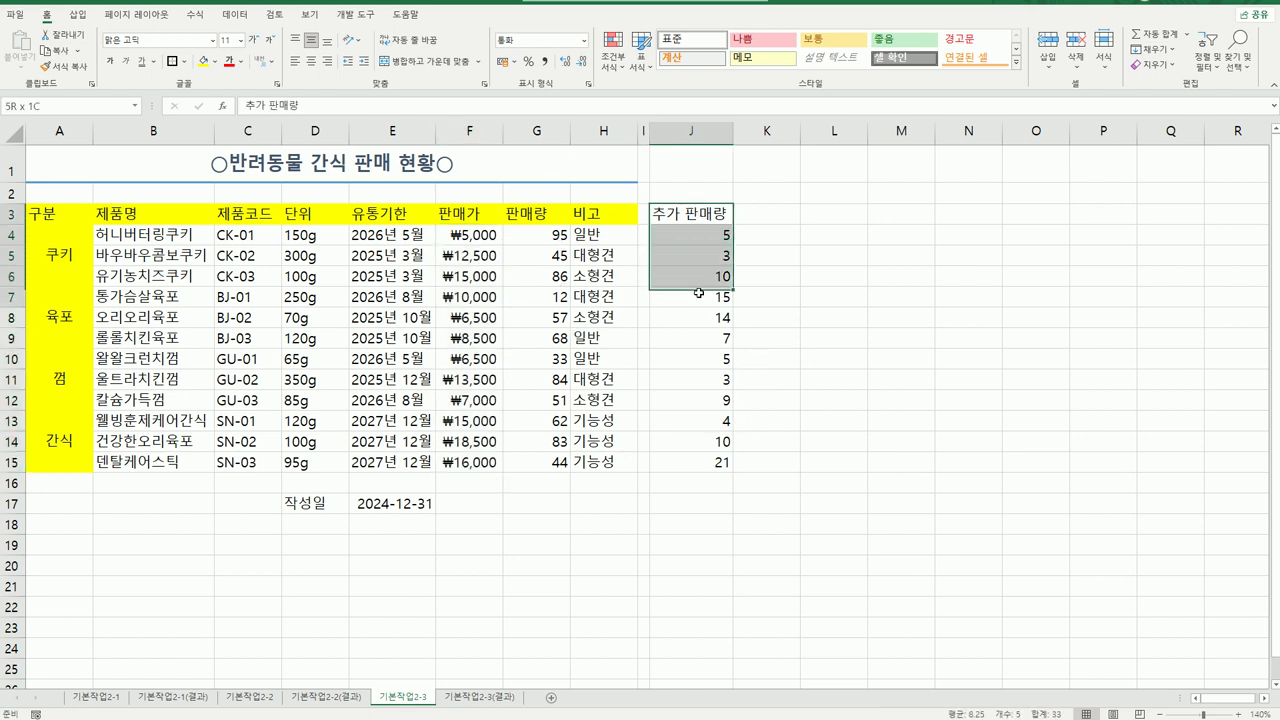
drag(683, 232, 689, 465)
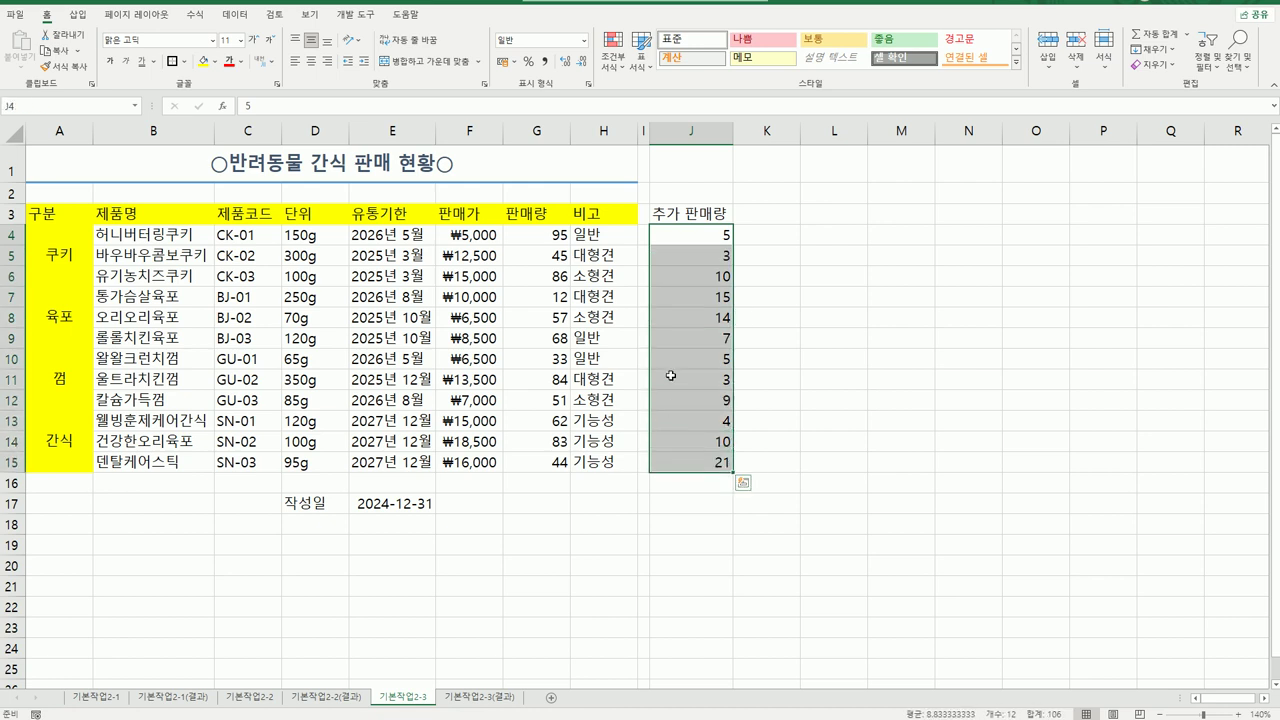
right_click(686, 239)
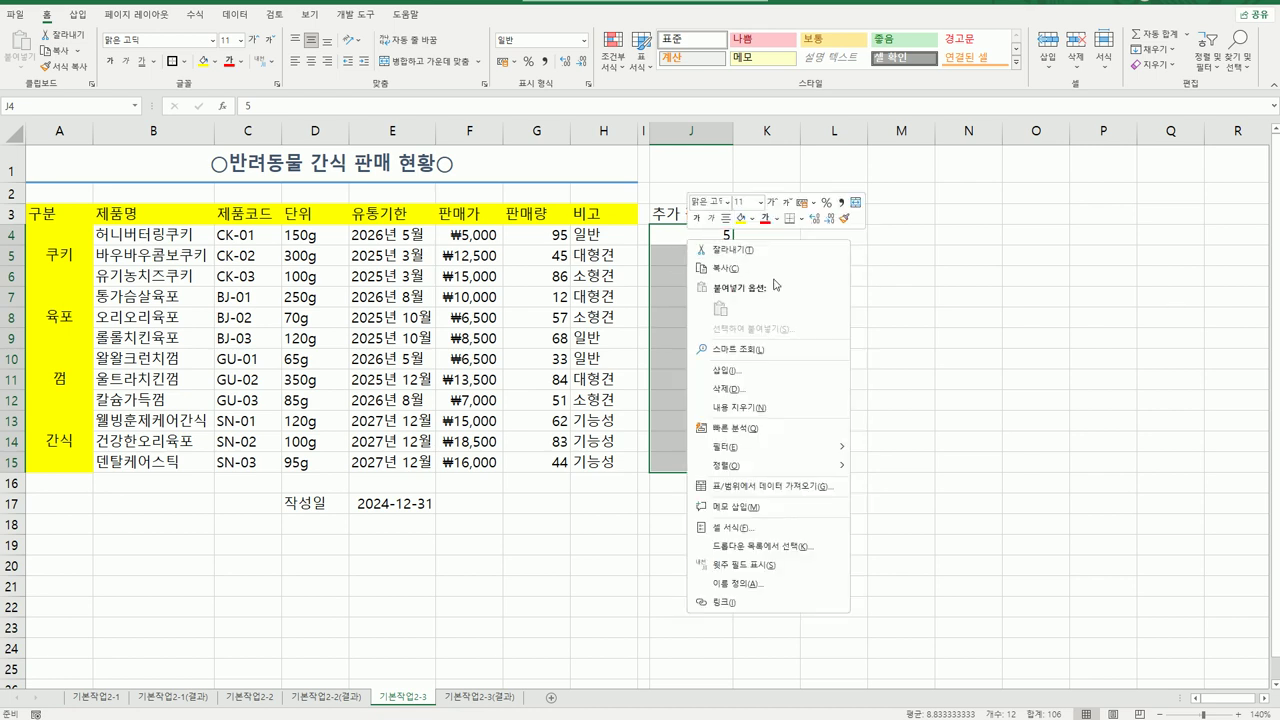
click(774, 277)
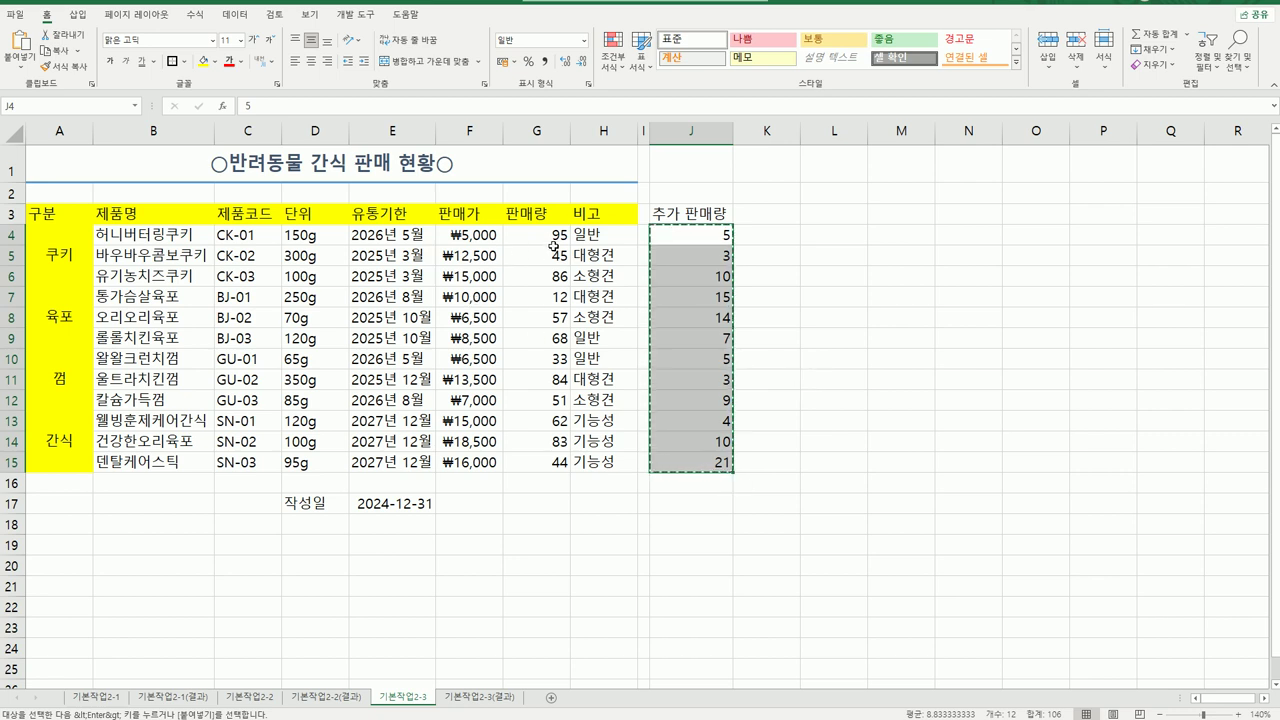
Step: Add the copied quantities to the sales volumes in G4:G15 using Paste Special with the 더하기 (Add) operation
drag(553, 240, 541, 461)
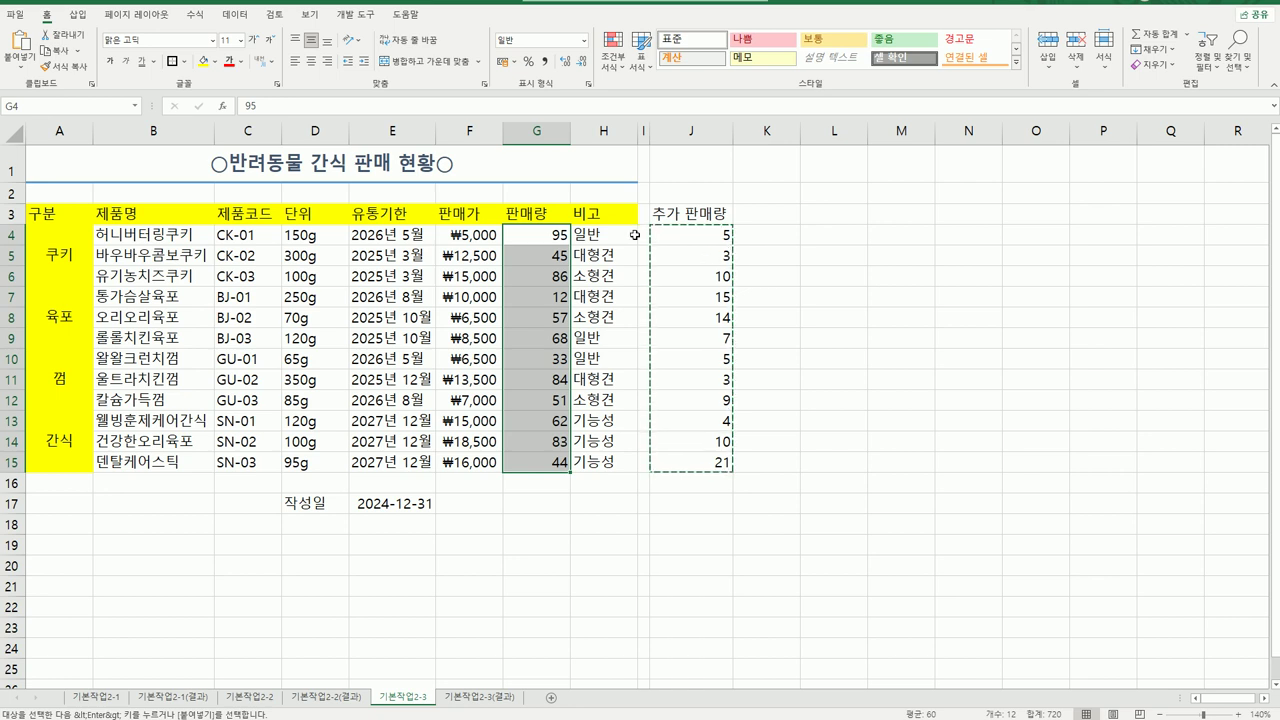
right_click(529, 232)
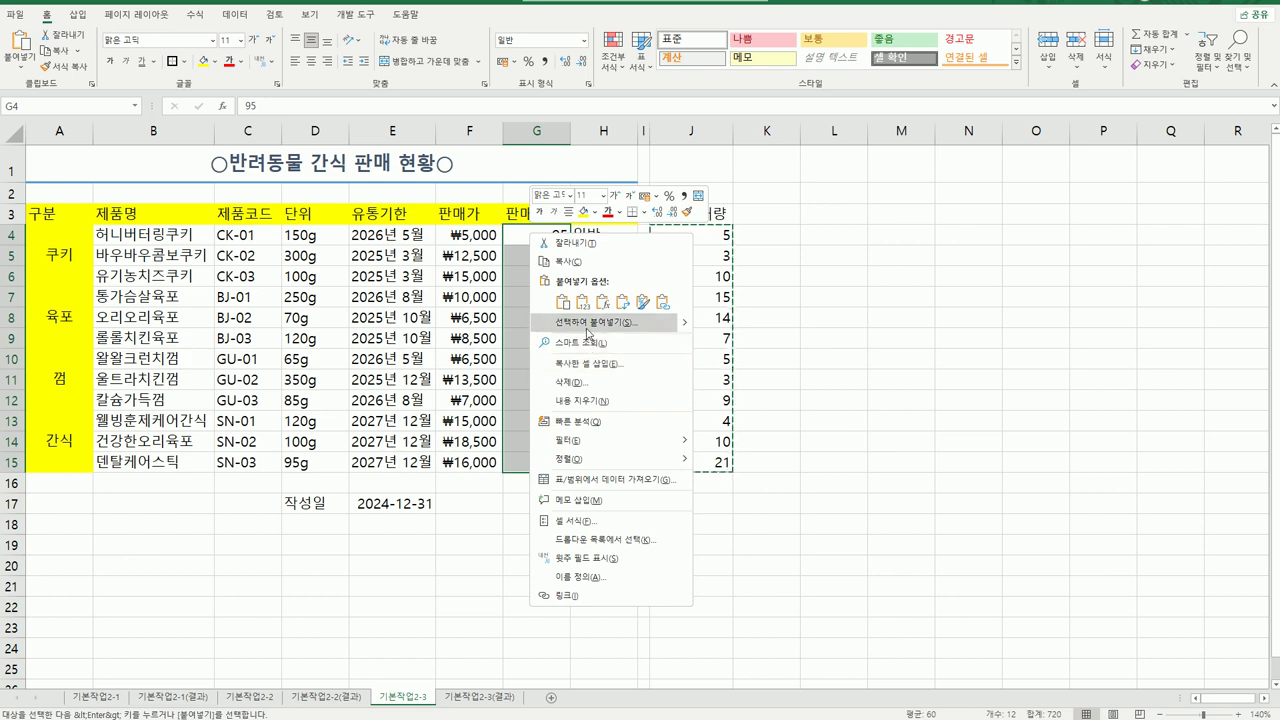
click(588, 323)
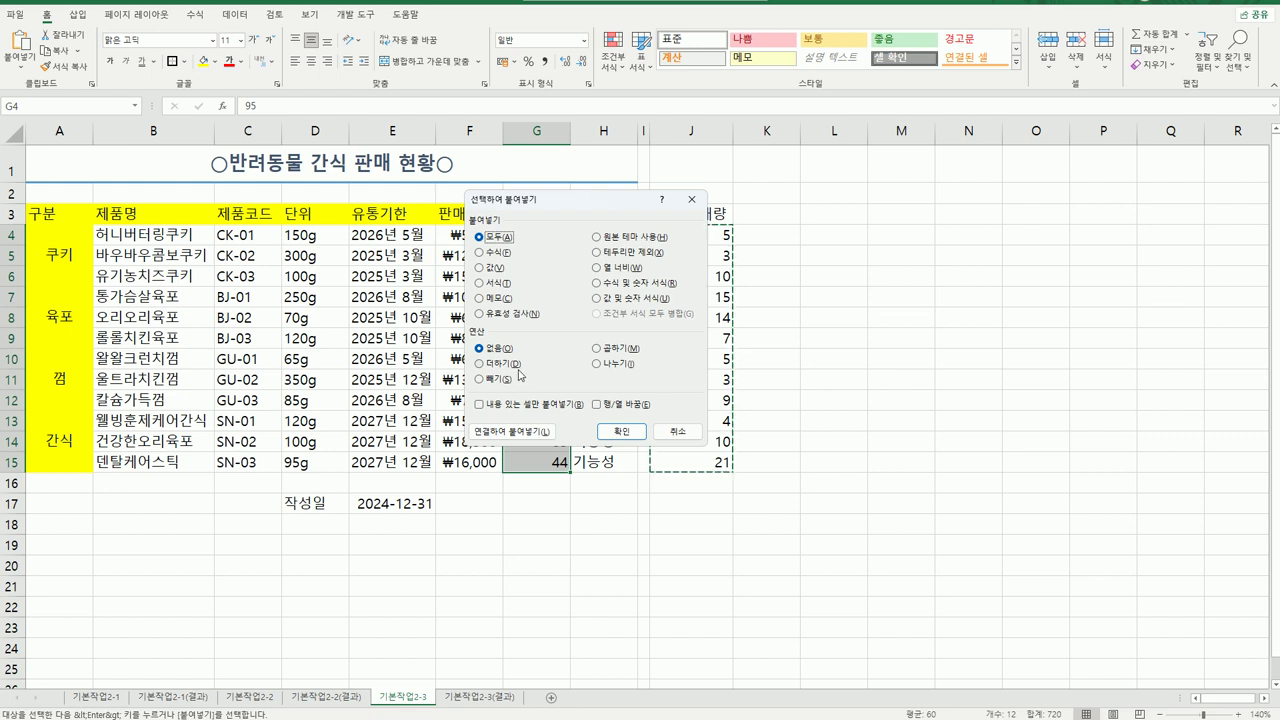
click(503, 364)
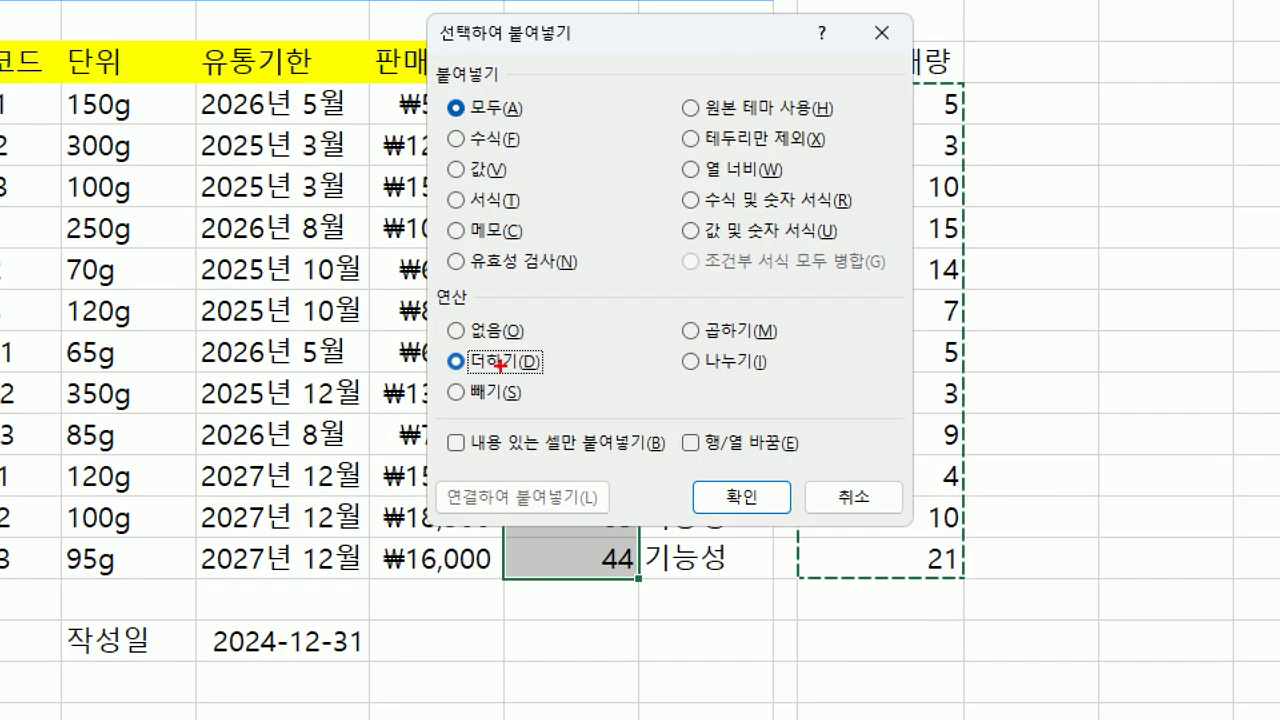
mouse_move(520, 388)
mouse_down()
mouse_move(505, 390)
mouse_move(490, 342)
mouse_move(526, 381)
mouse_up()
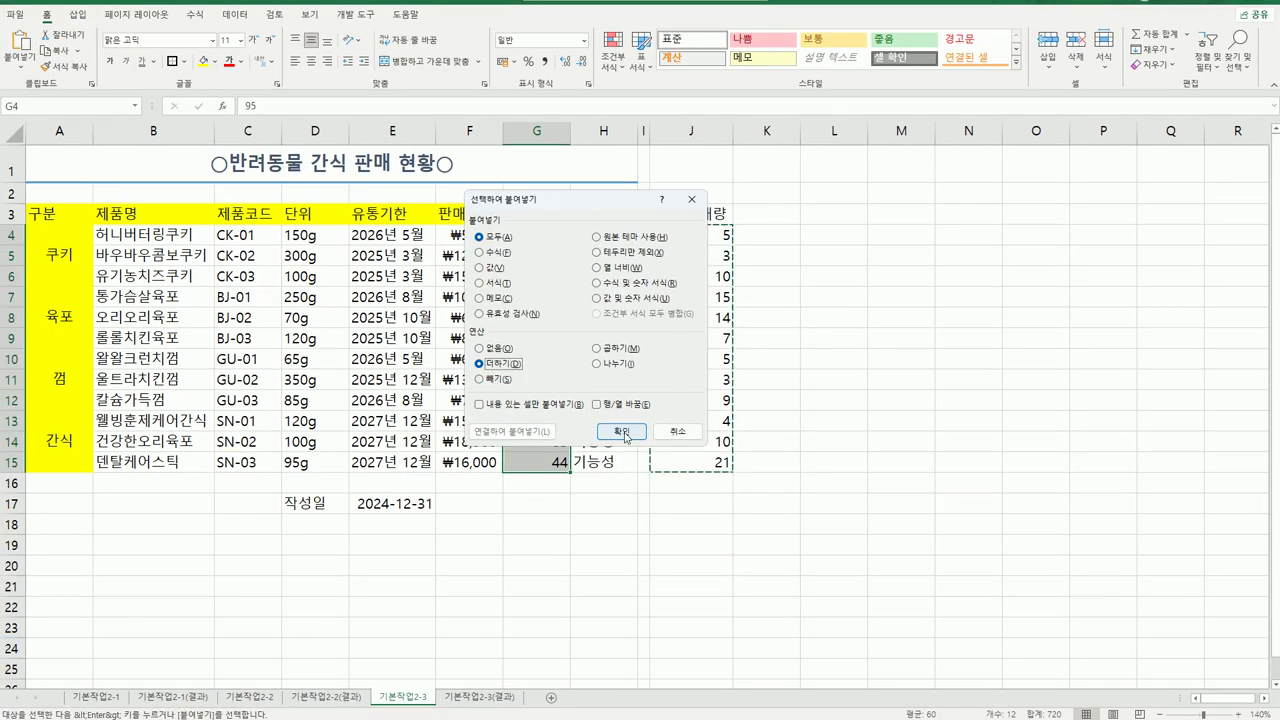
click(756, 499)
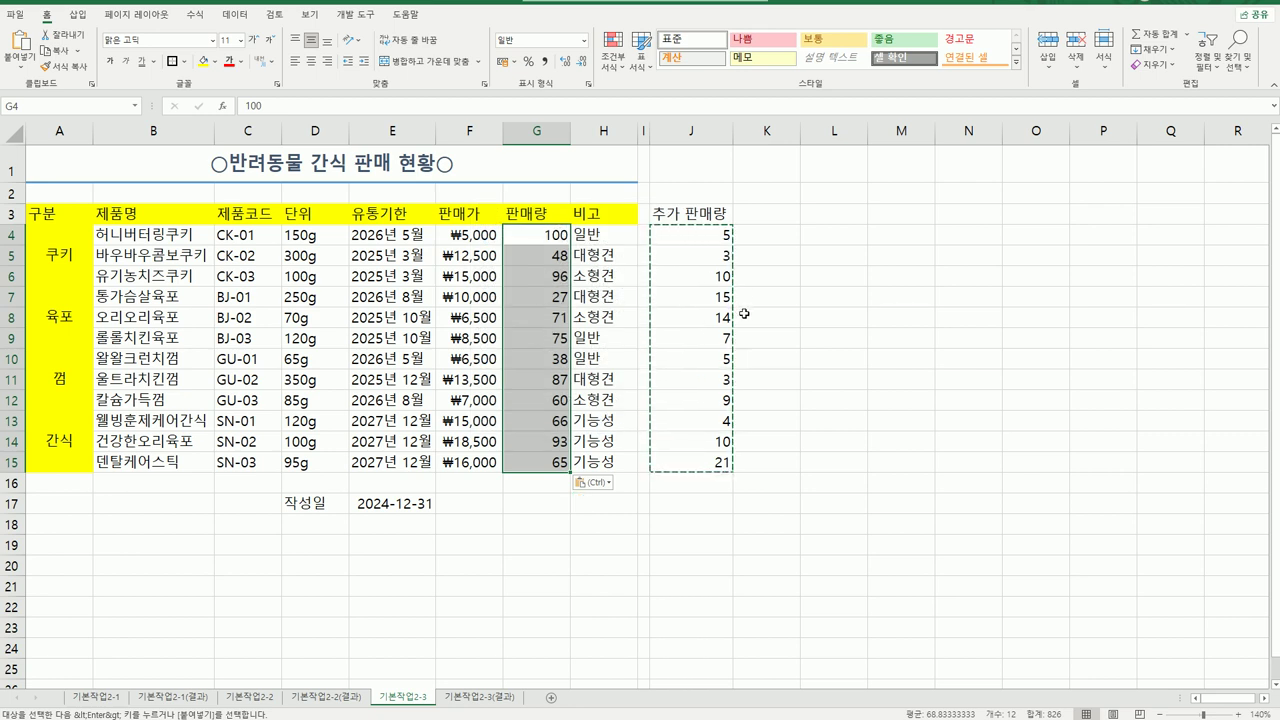
click(566, 463)
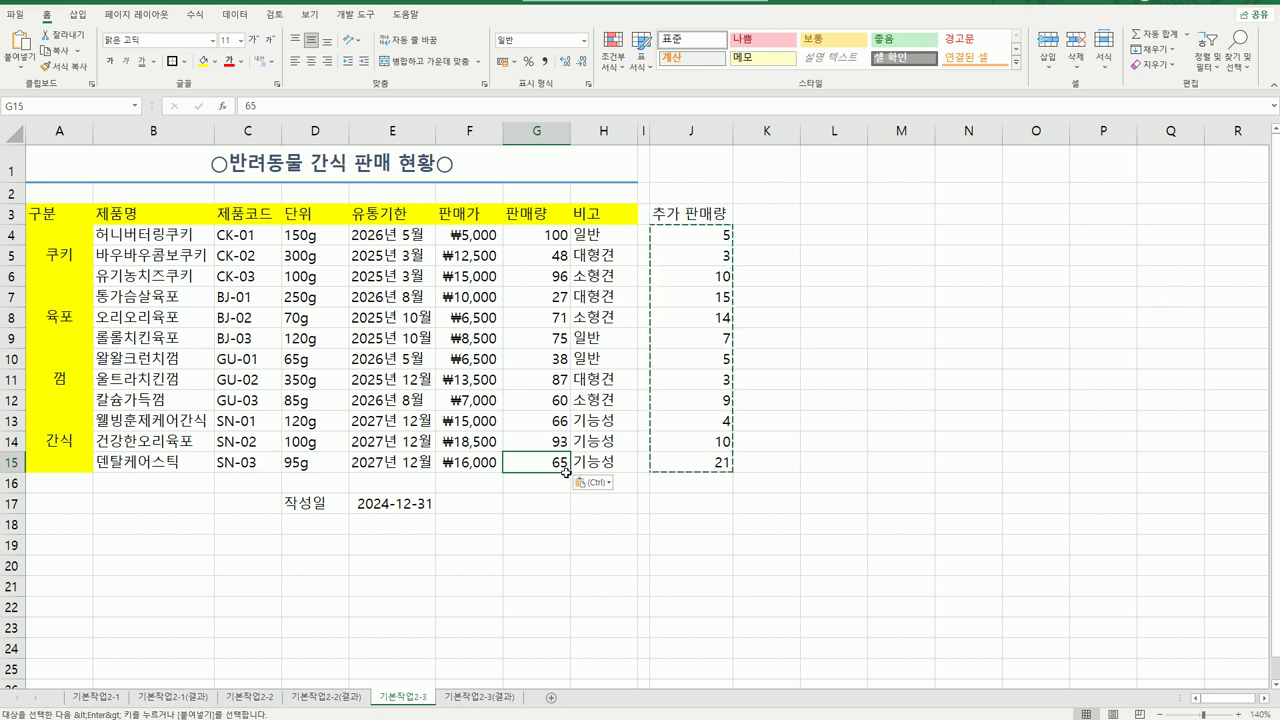
Step: Apply the custom number format @"까지" to the expiry dates in E4:E15 and autofit the width of column E
drag(388, 241, 396, 459)
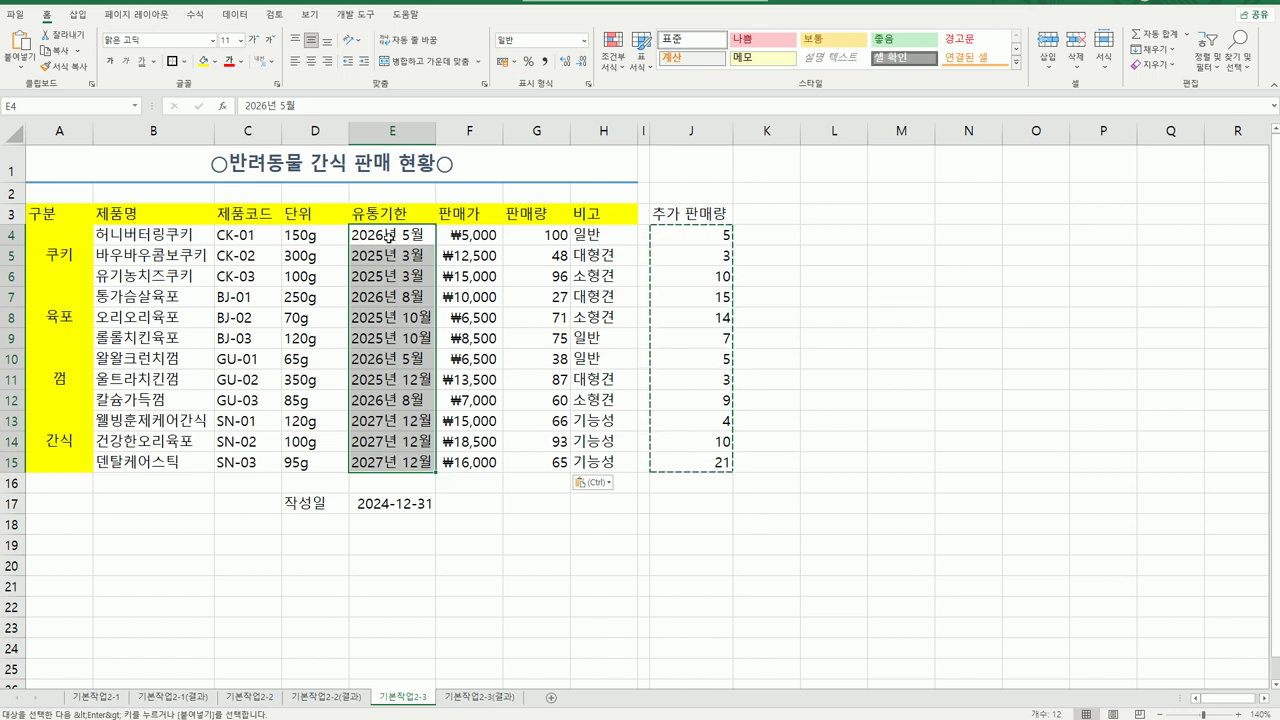
right_click(388, 235)
click(480, 543)
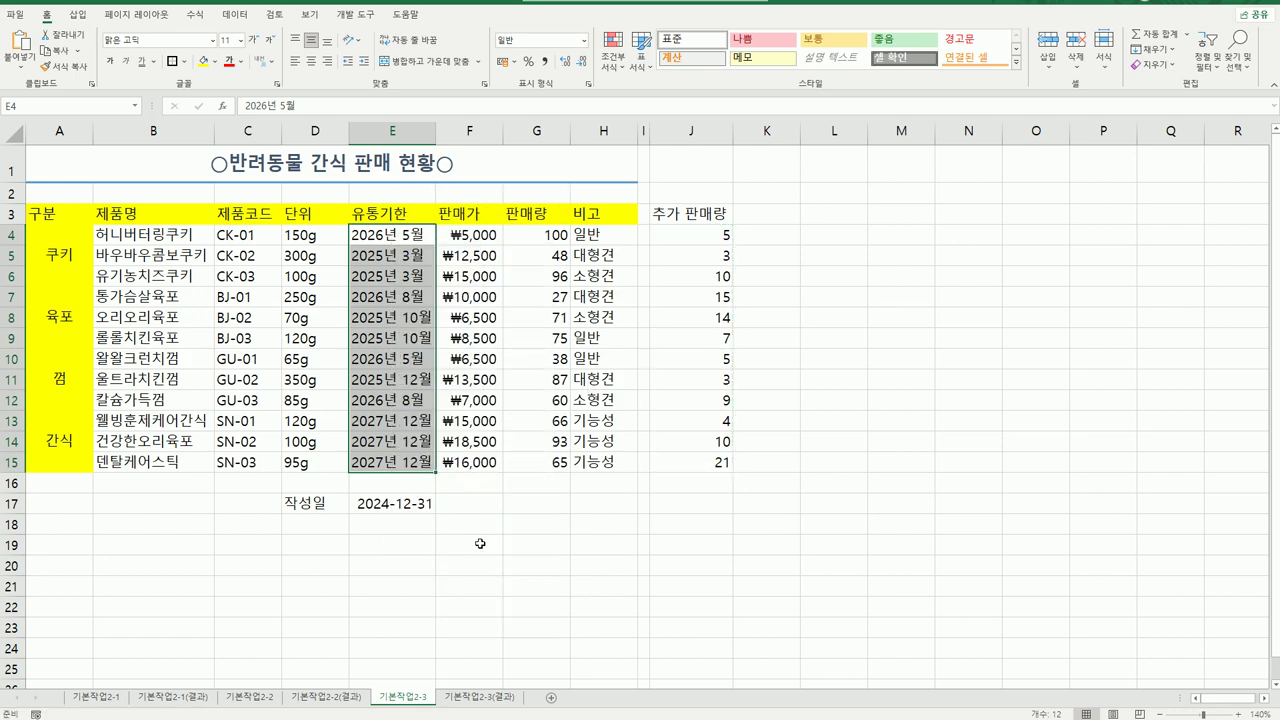
drag(545, 360, 702, 205)
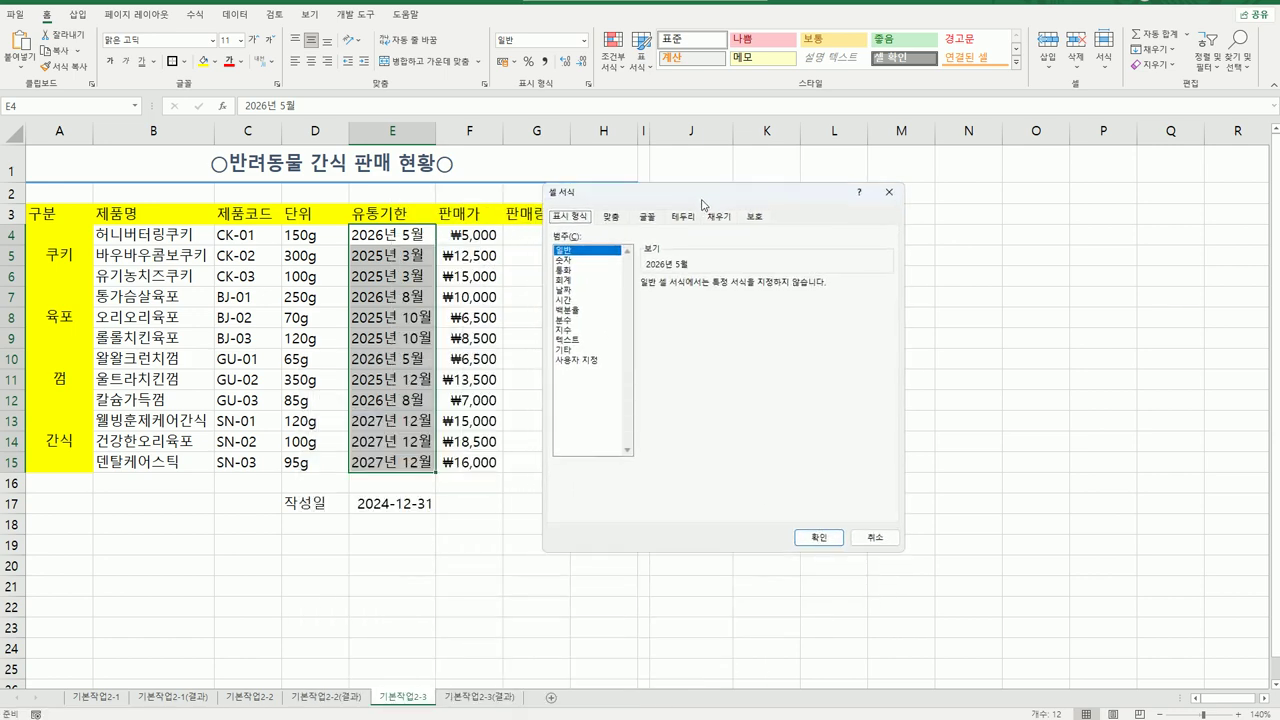
click(594, 361)
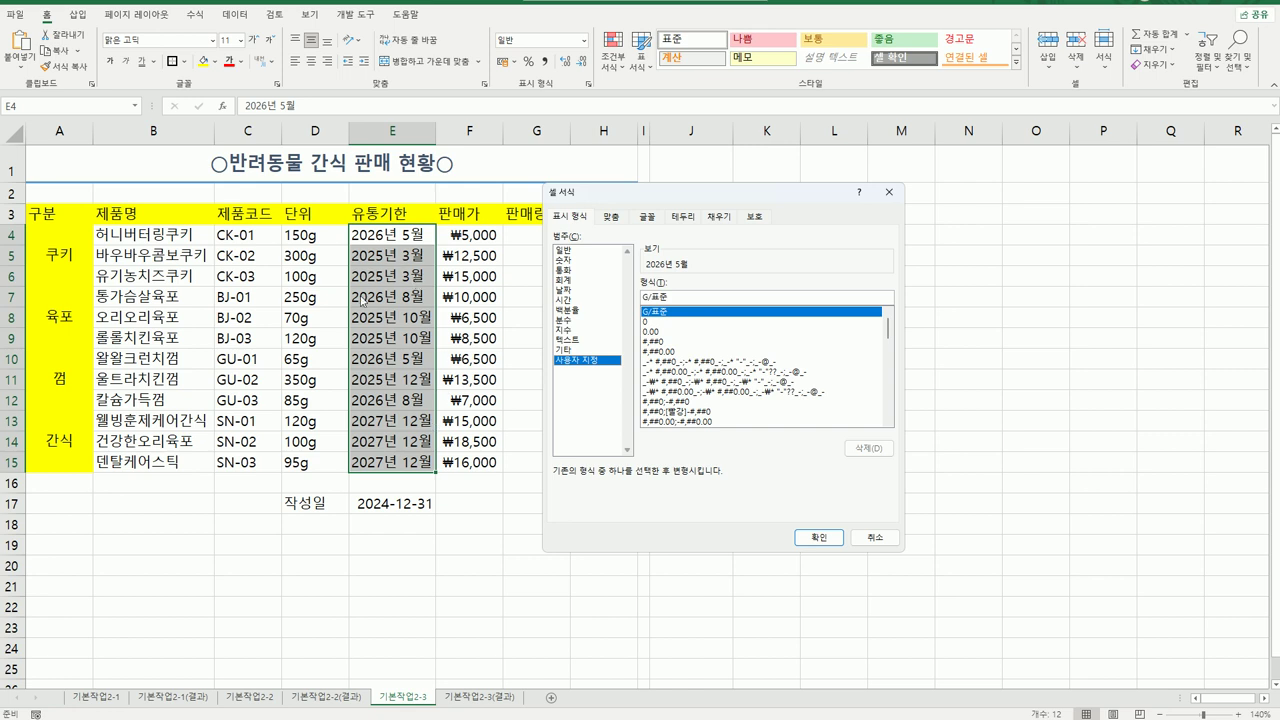
drag(673, 297, 617, 296)
text(@)
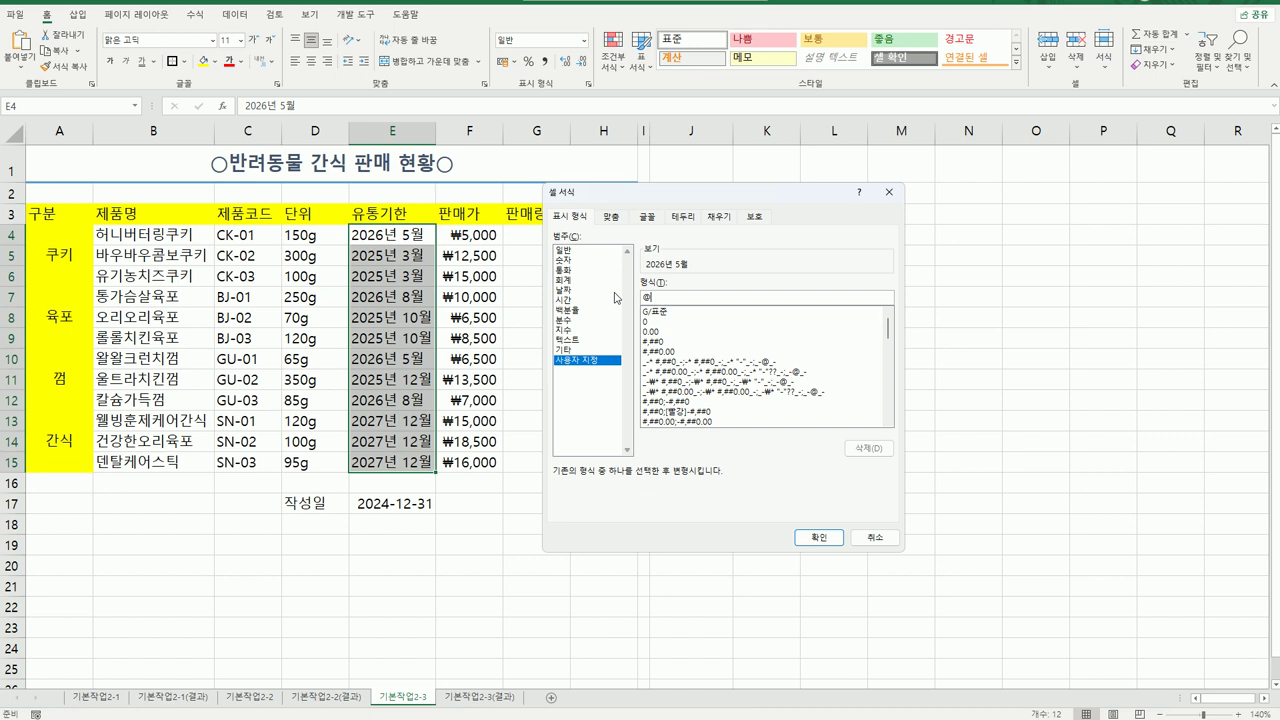
text("까지")
click(818, 537)
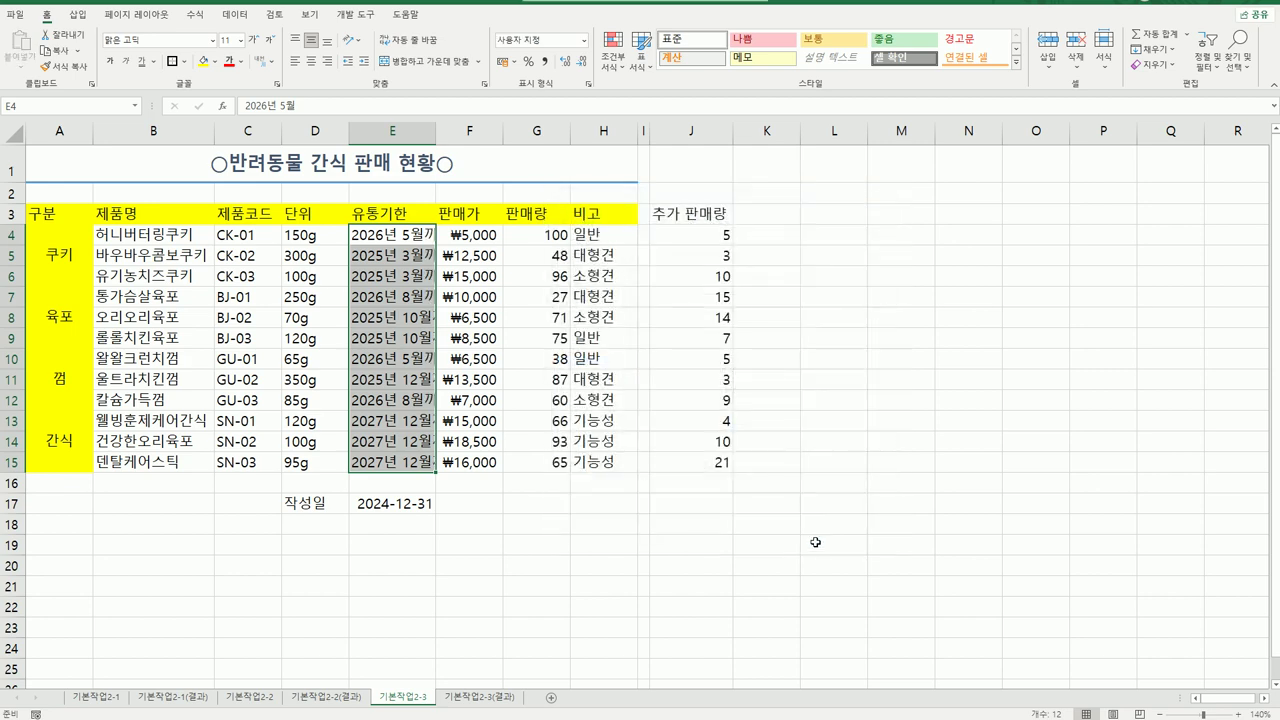
double_click(436, 131)
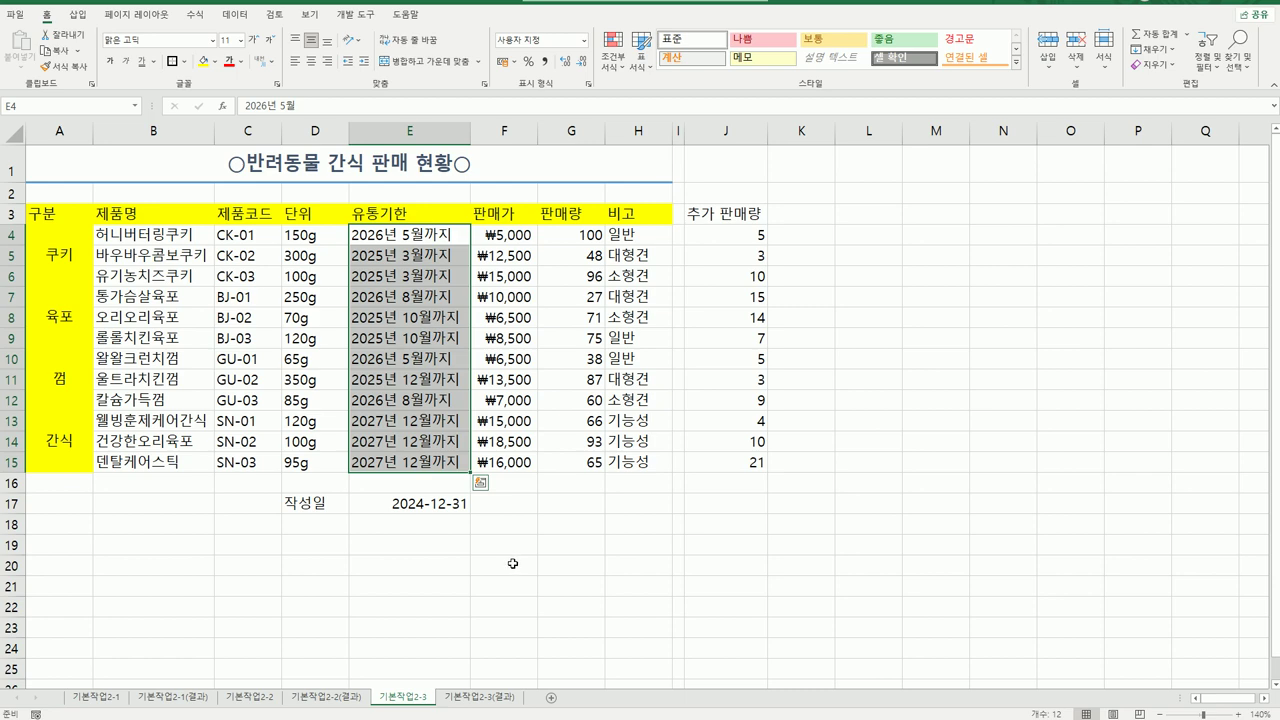
Step: Apply all borders (모든 테두리) to the table range A3:H15
drag(75, 221, 618, 466)
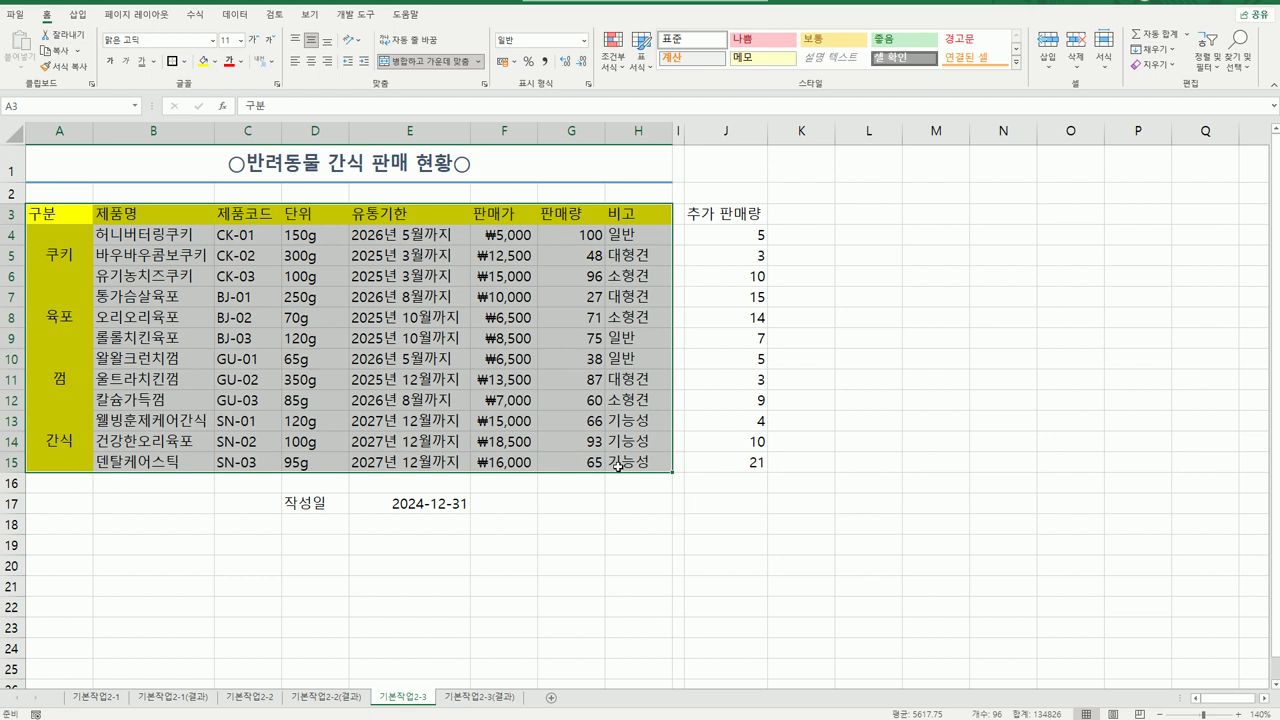
click(184, 62)
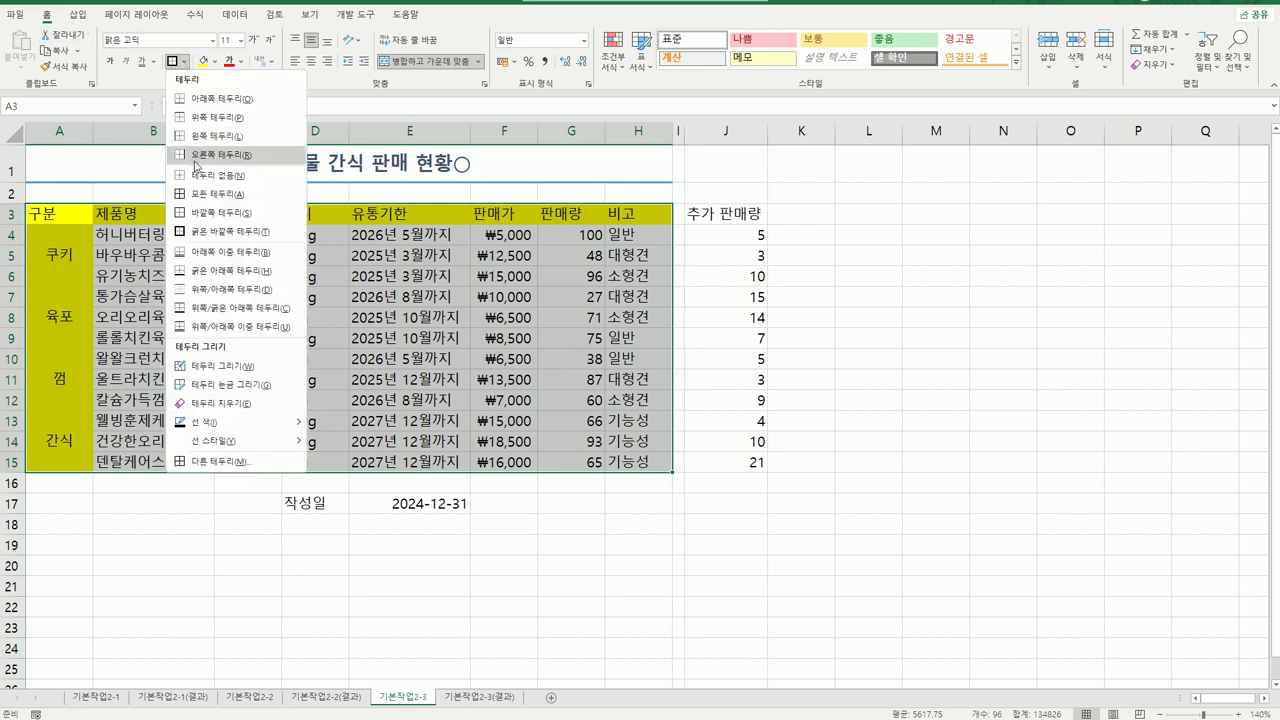
click(212, 196)
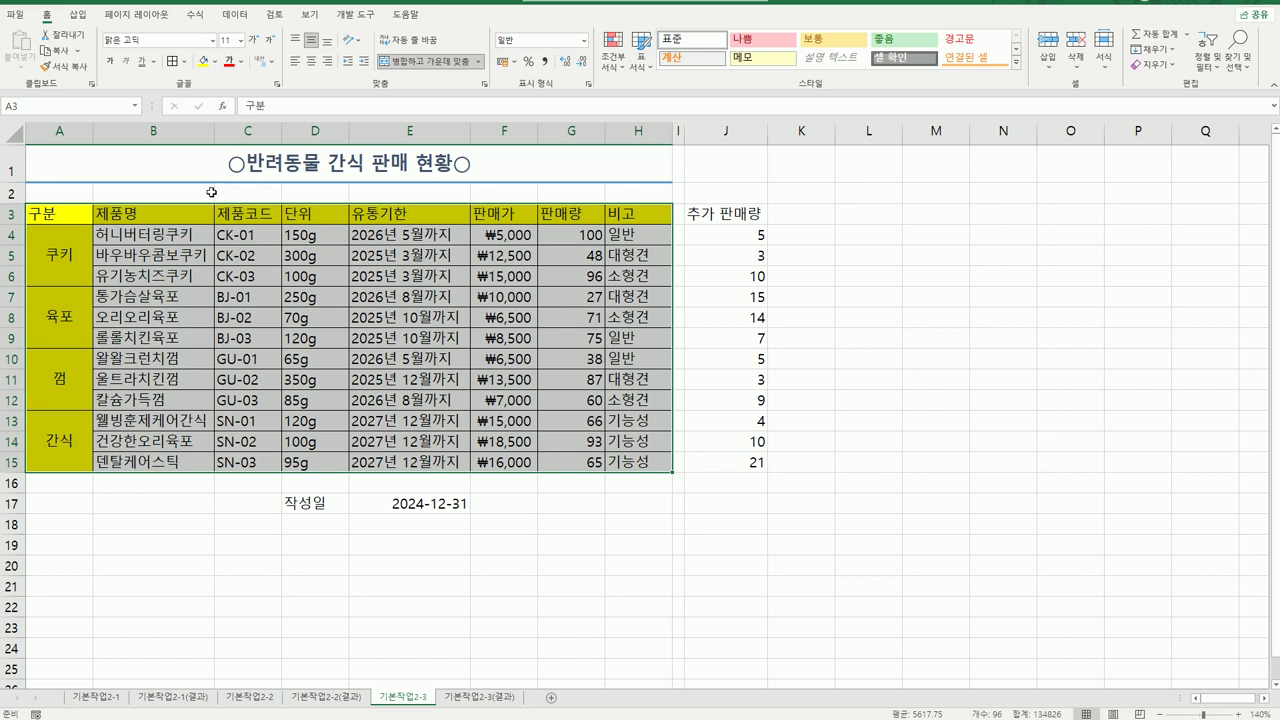
Step: Set the outline and inside borders of A3:H15 to a thin solid line in the standard color blue
click(185, 63)
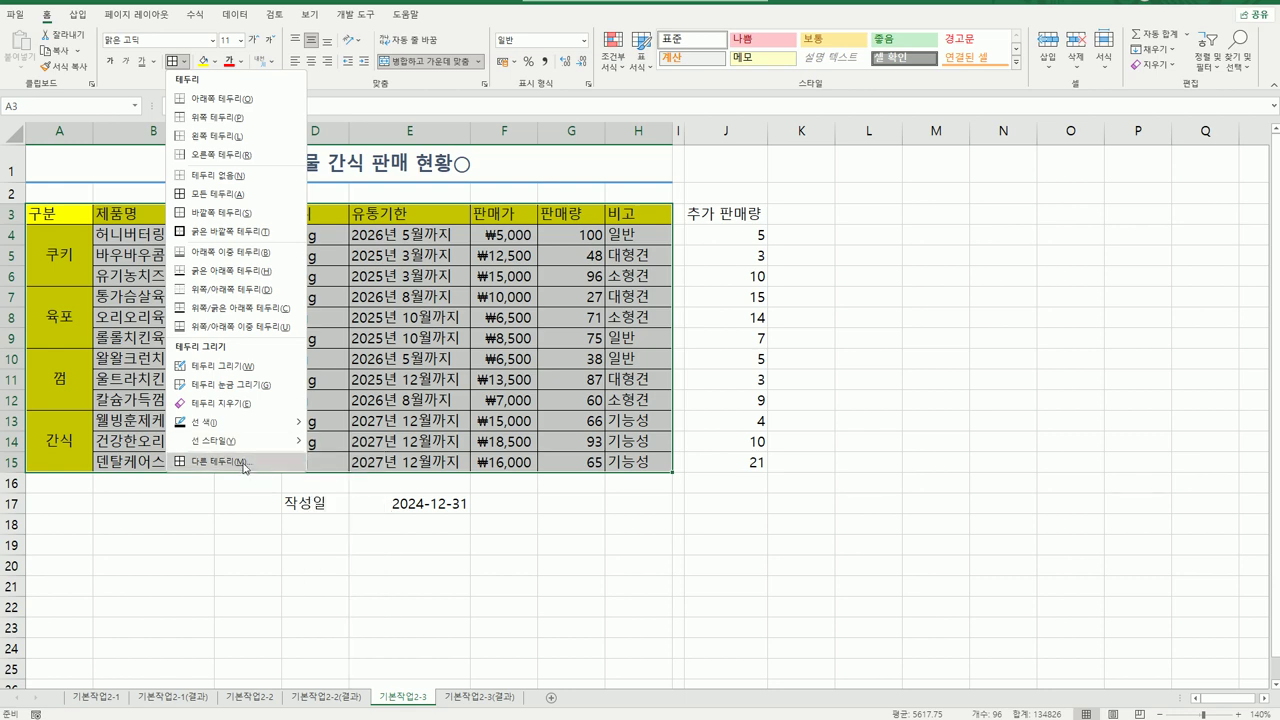
click(220, 461)
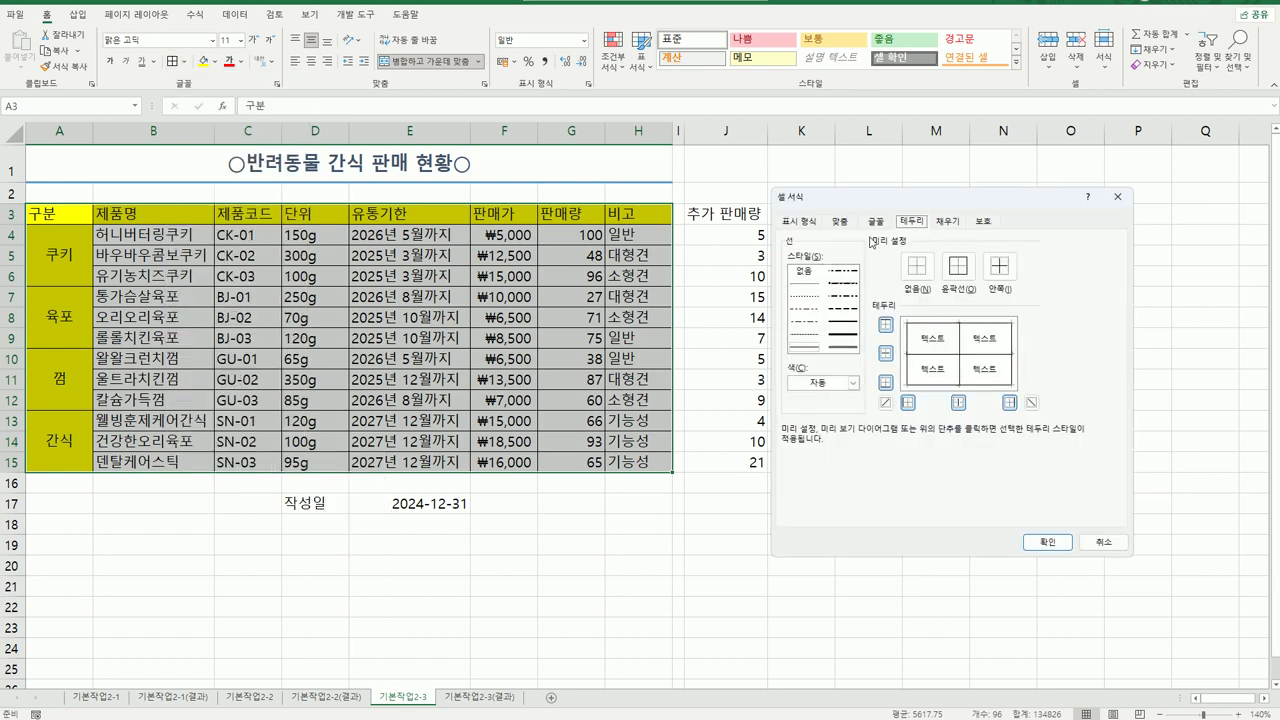
drag(898, 206, 823, 211)
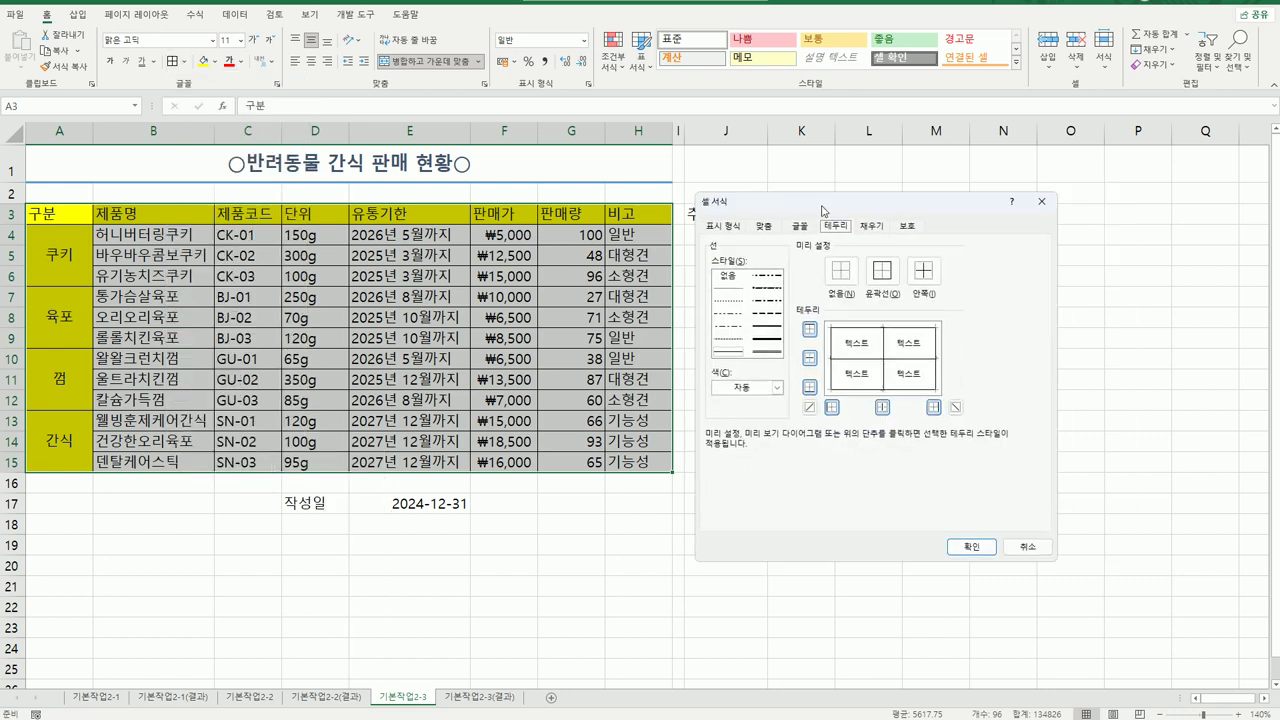
click(777, 390)
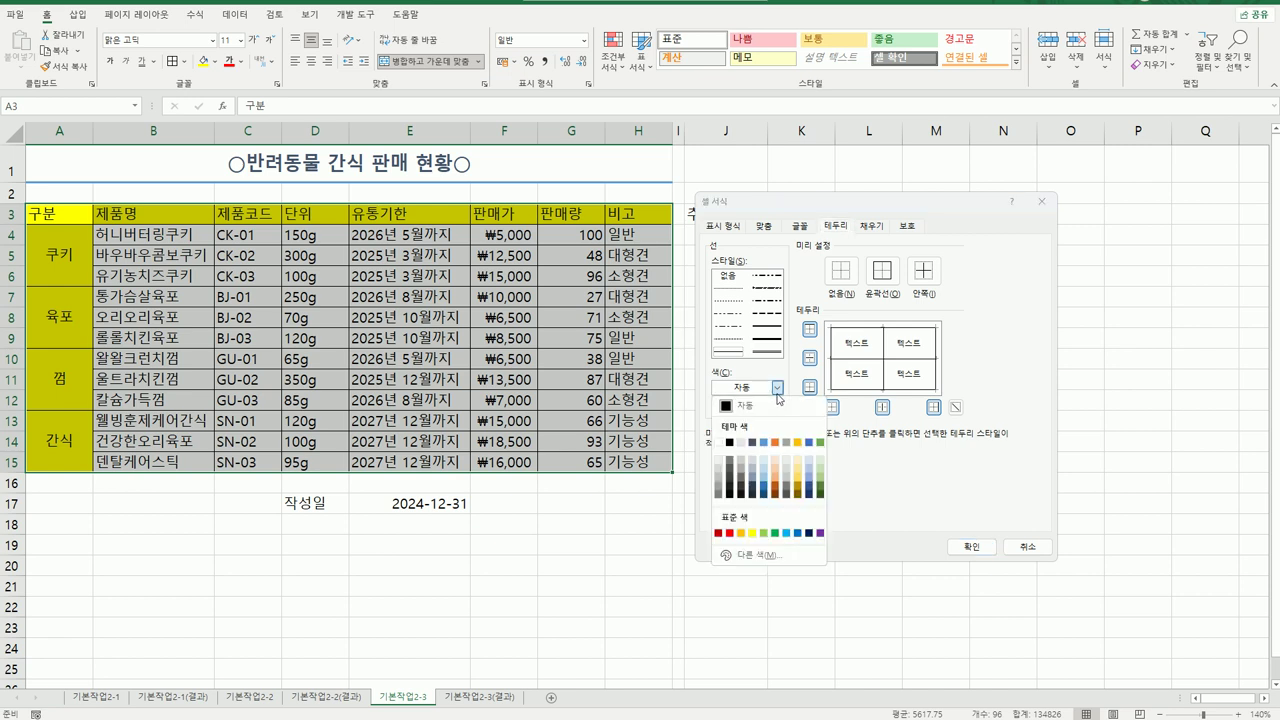
click(799, 534)
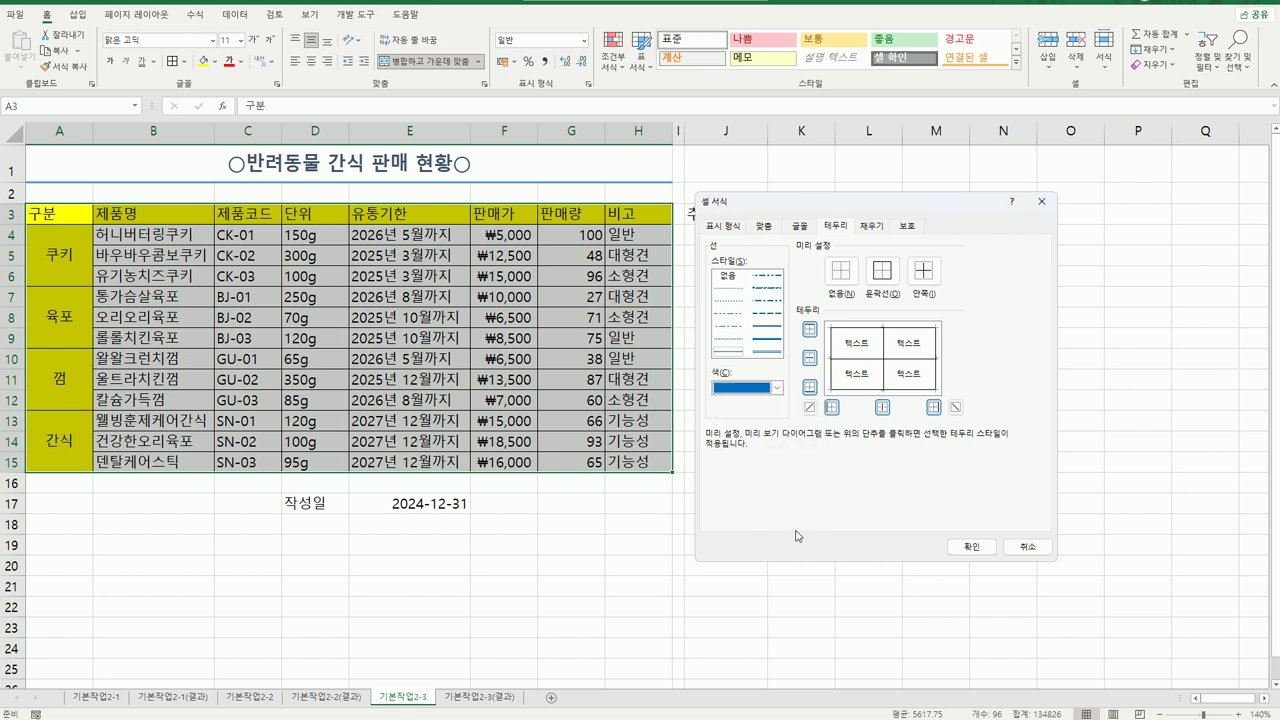
click(727, 354)
click(883, 281)
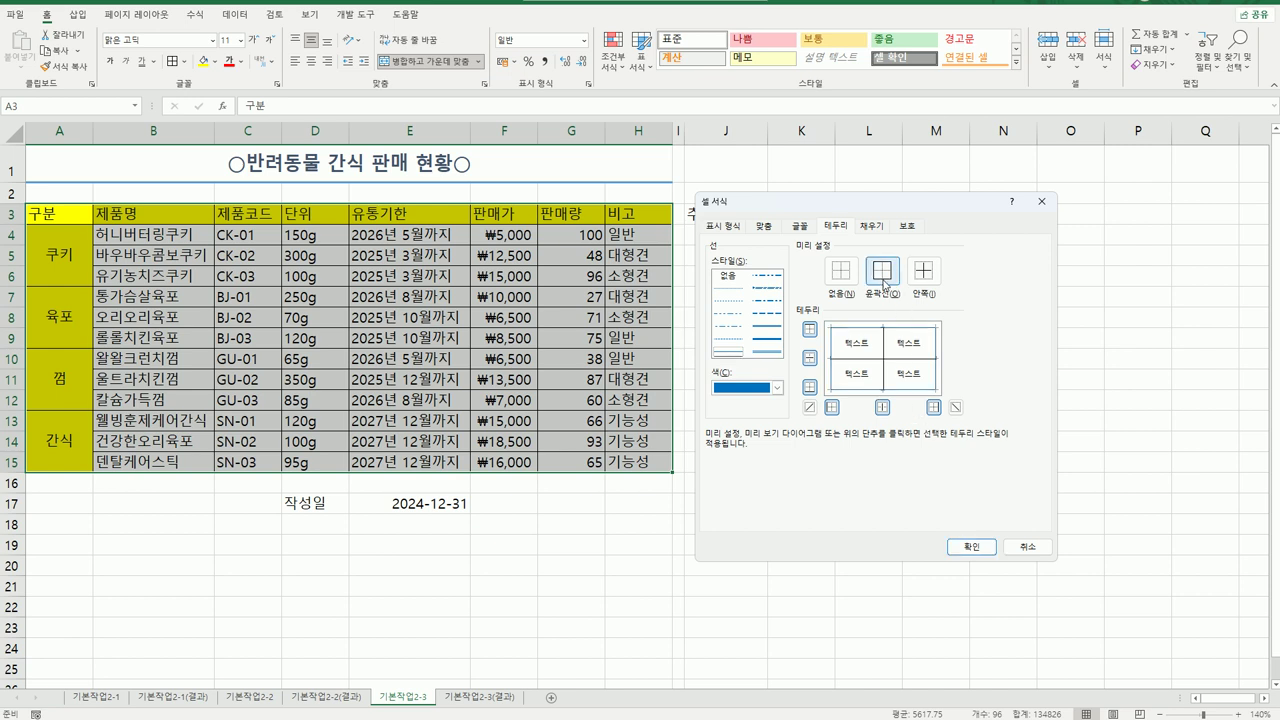
click(918, 275)
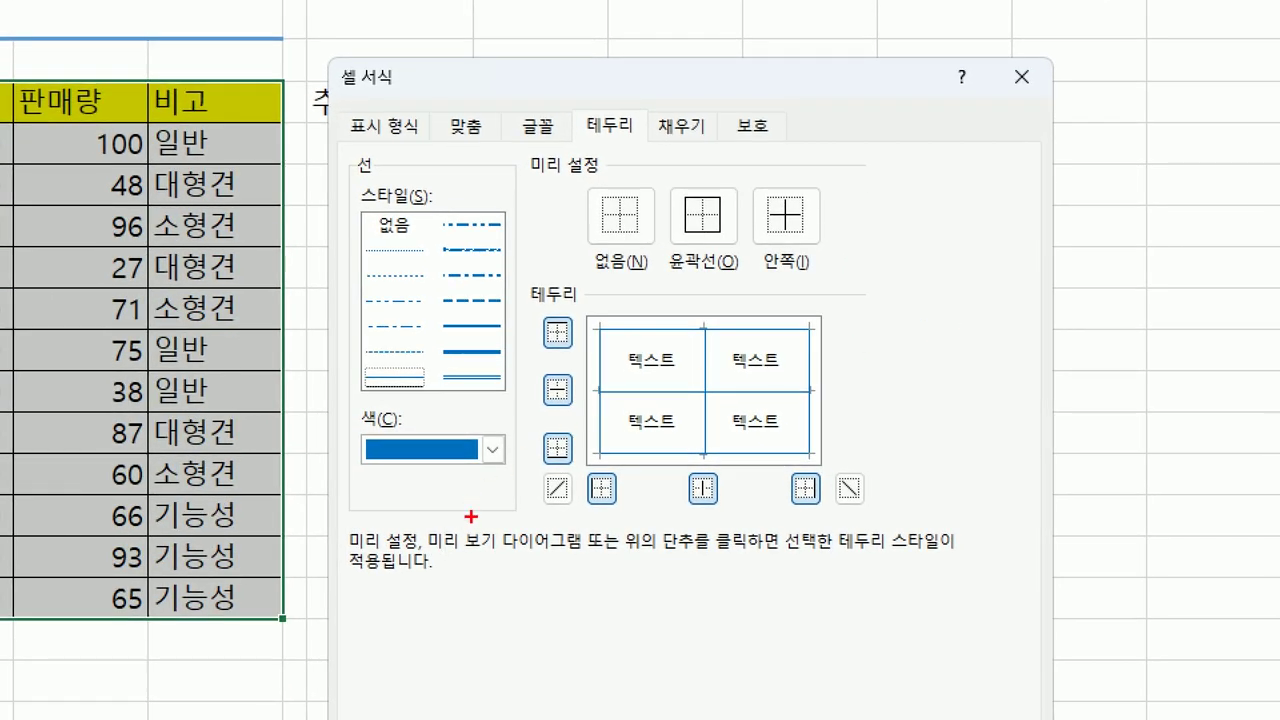
mouse_move(515, 497)
mouse_down()
mouse_move(445, 505)
mouse_move(455, 411)
mouse_move(486, 500)
mouse_up()
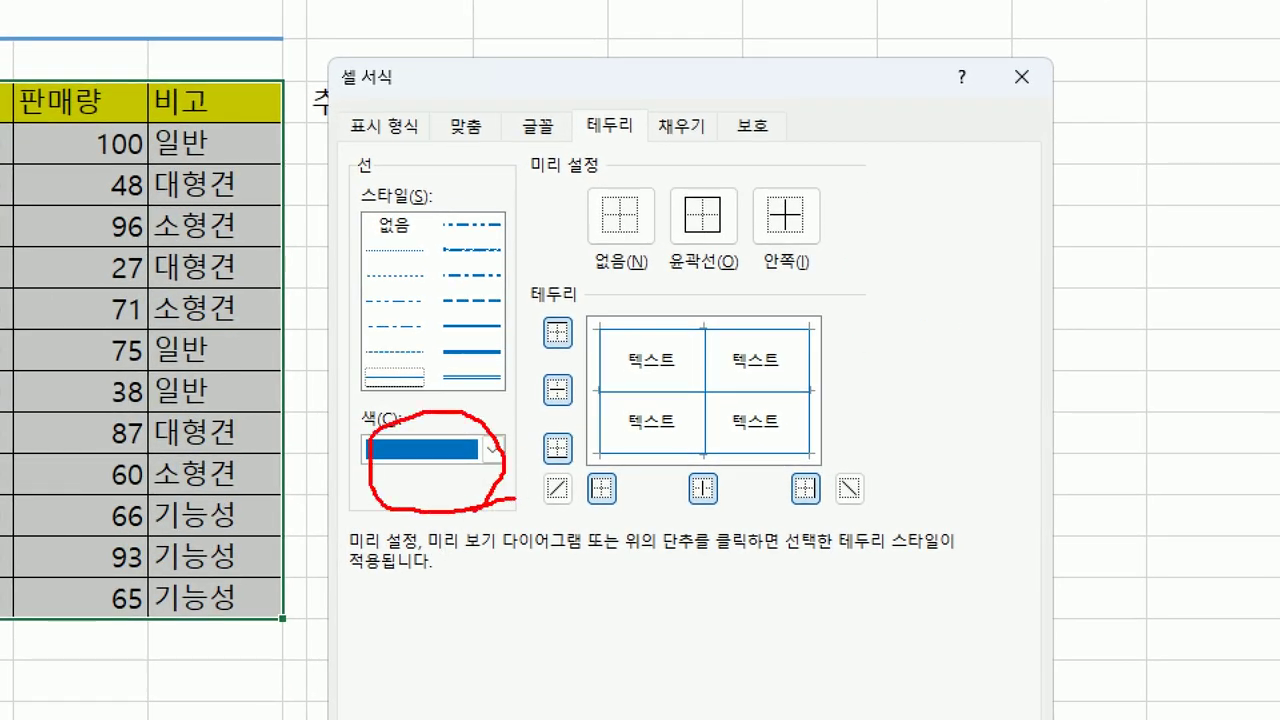
mouse_move(428, 386)
mouse_down()
mouse_move(406, 408)
mouse_move(380, 352)
mouse_move(426, 388)
mouse_up()
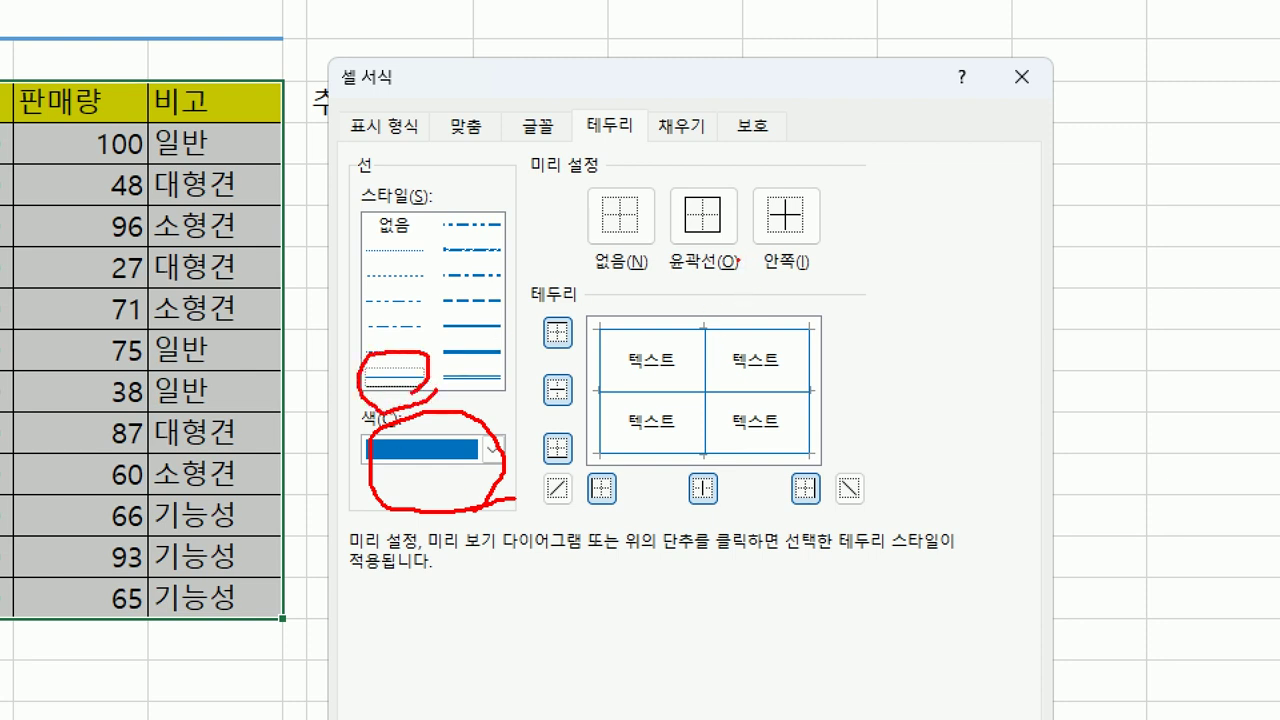
mouse_move(736, 260)
mouse_down()
mouse_move(670, 205)
mouse_move(726, 256)
mouse_move(724, 274)
mouse_up()
mouse_move(818, 265)
mouse_down()
mouse_move(748, 196)
mouse_move(832, 256)
mouse_move(814, 270)
mouse_up()
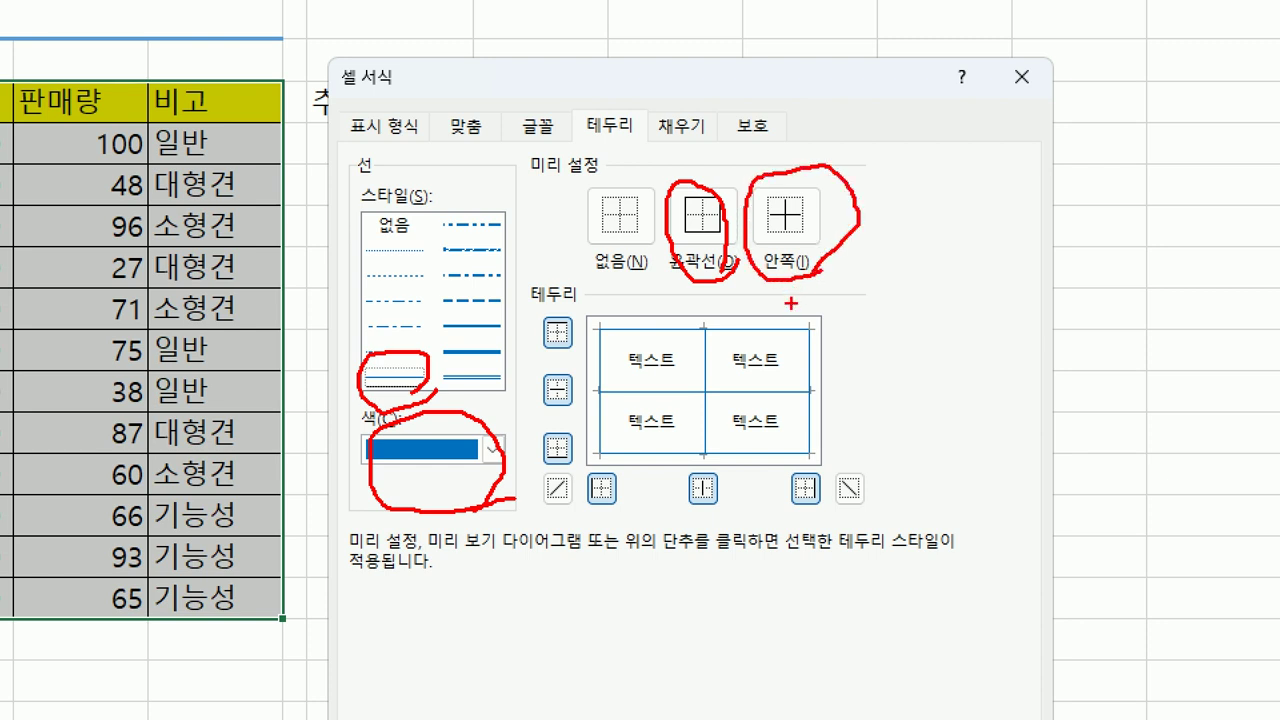
key(Escape)
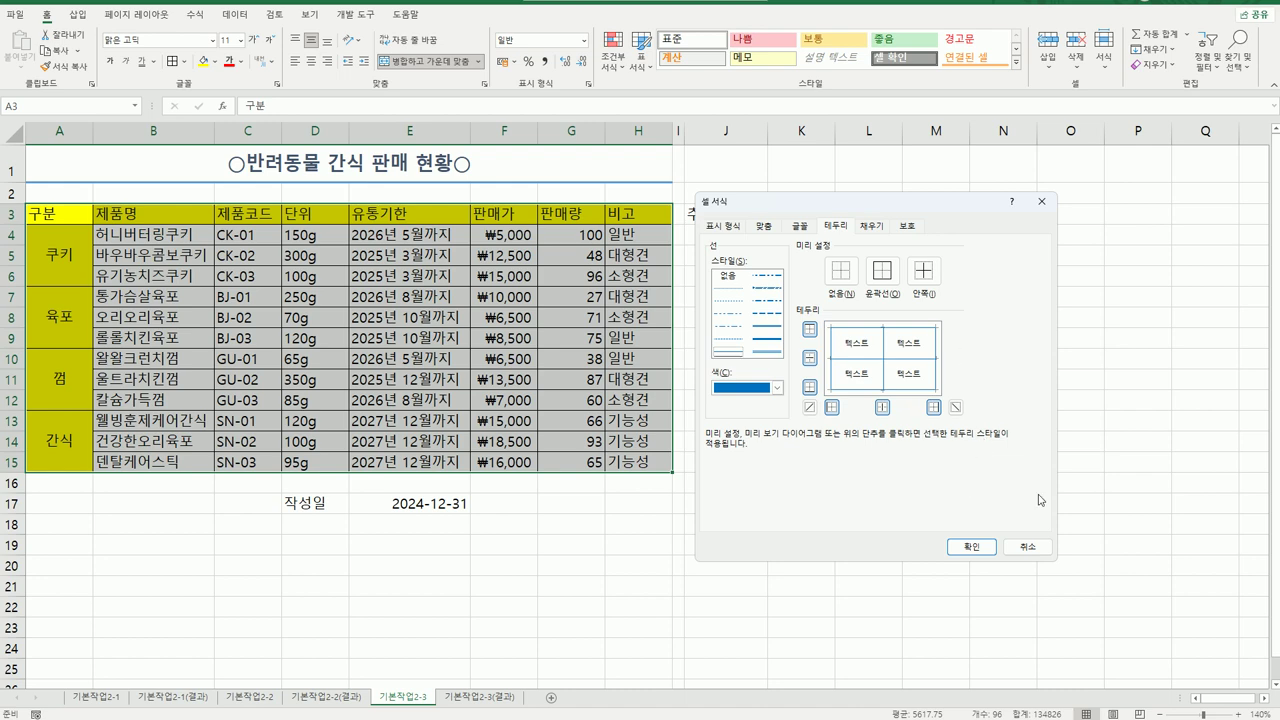
Step: Confirm the blue border settings for A3:H15 and deselect the table
click(966, 547)
click(940, 560)
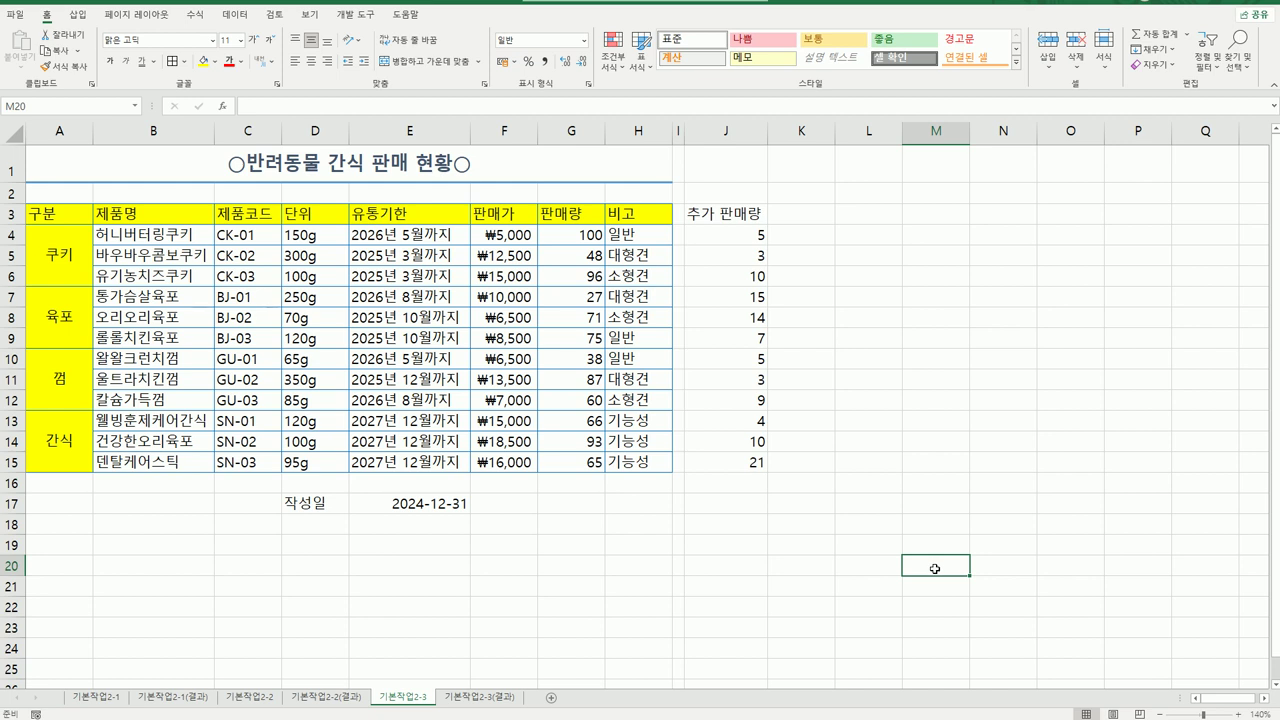
Step: Open the cell format settings for the date in E17 with the custom (사용자 지정) number category selected
click(413, 505)
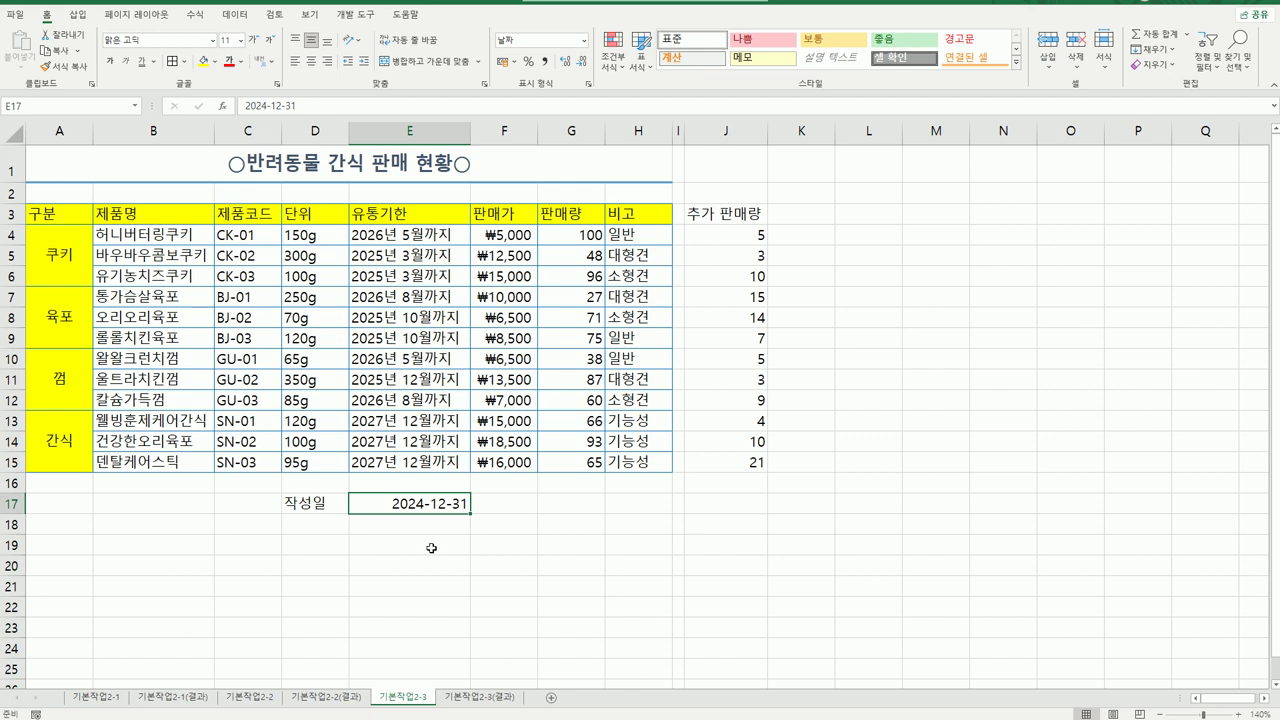
right_click(397, 502)
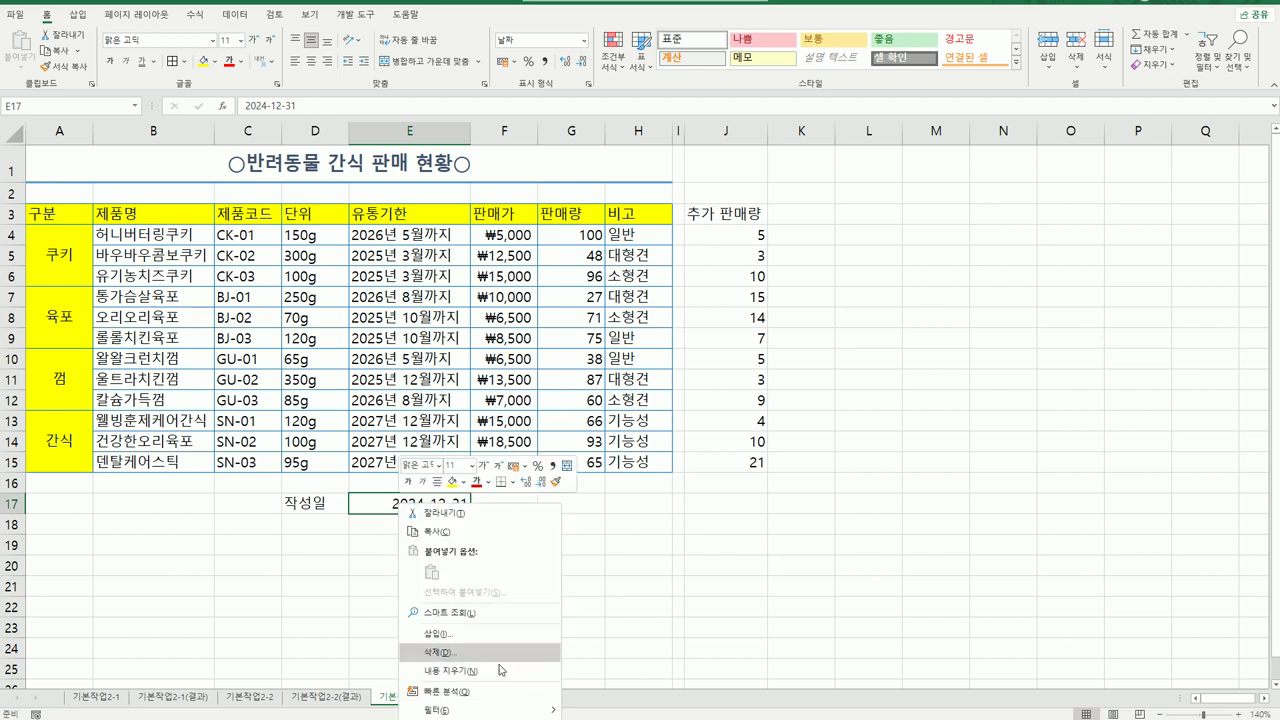
click(382, 505)
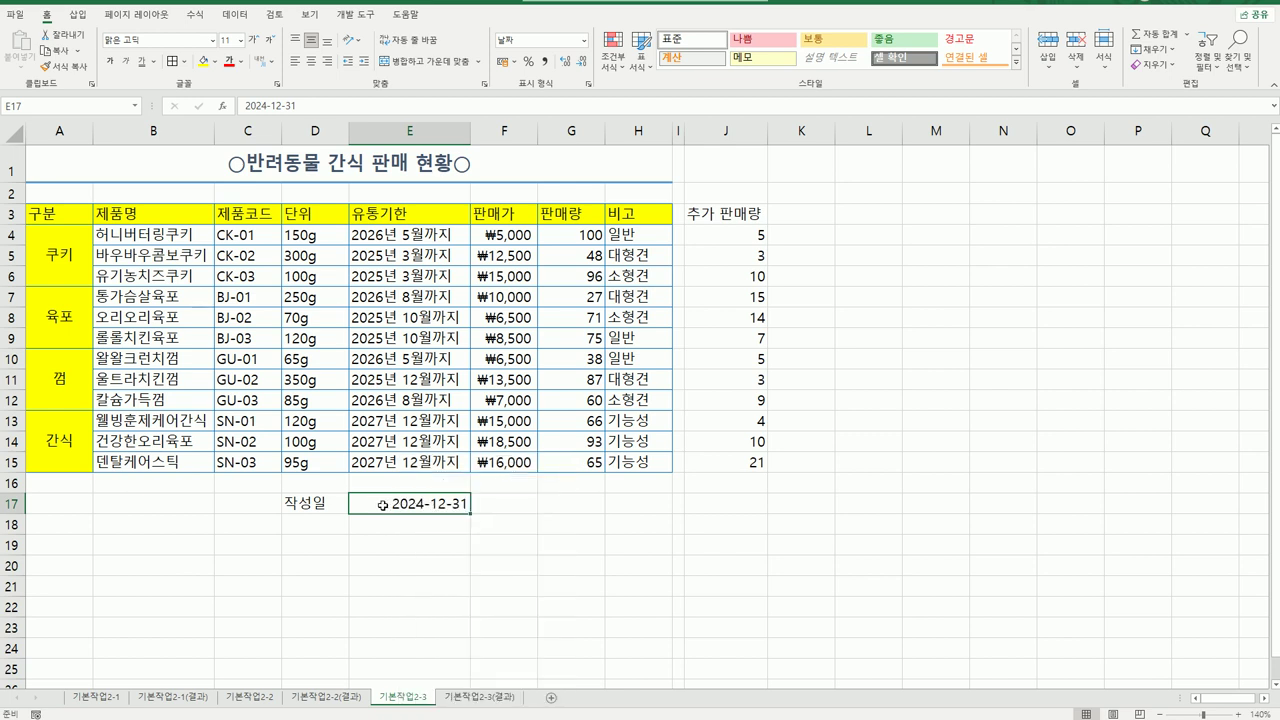
key(ctrl+1)
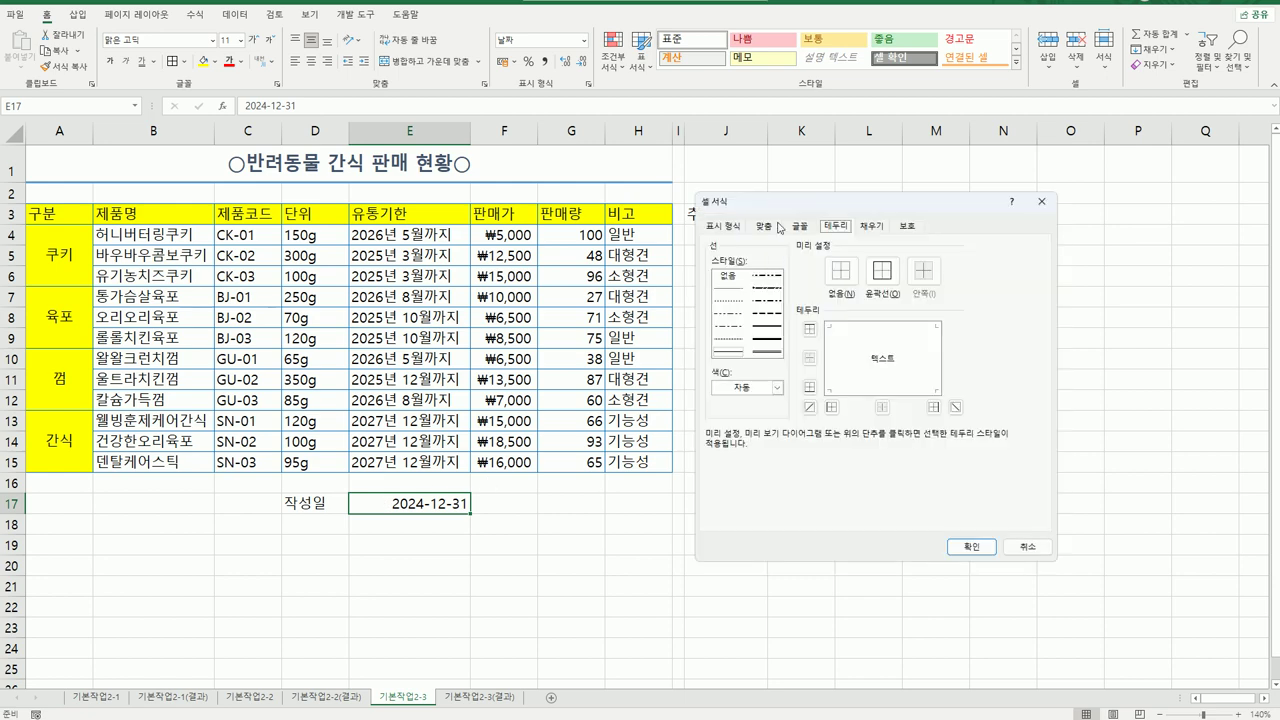
drag(791, 207, 882, 203)
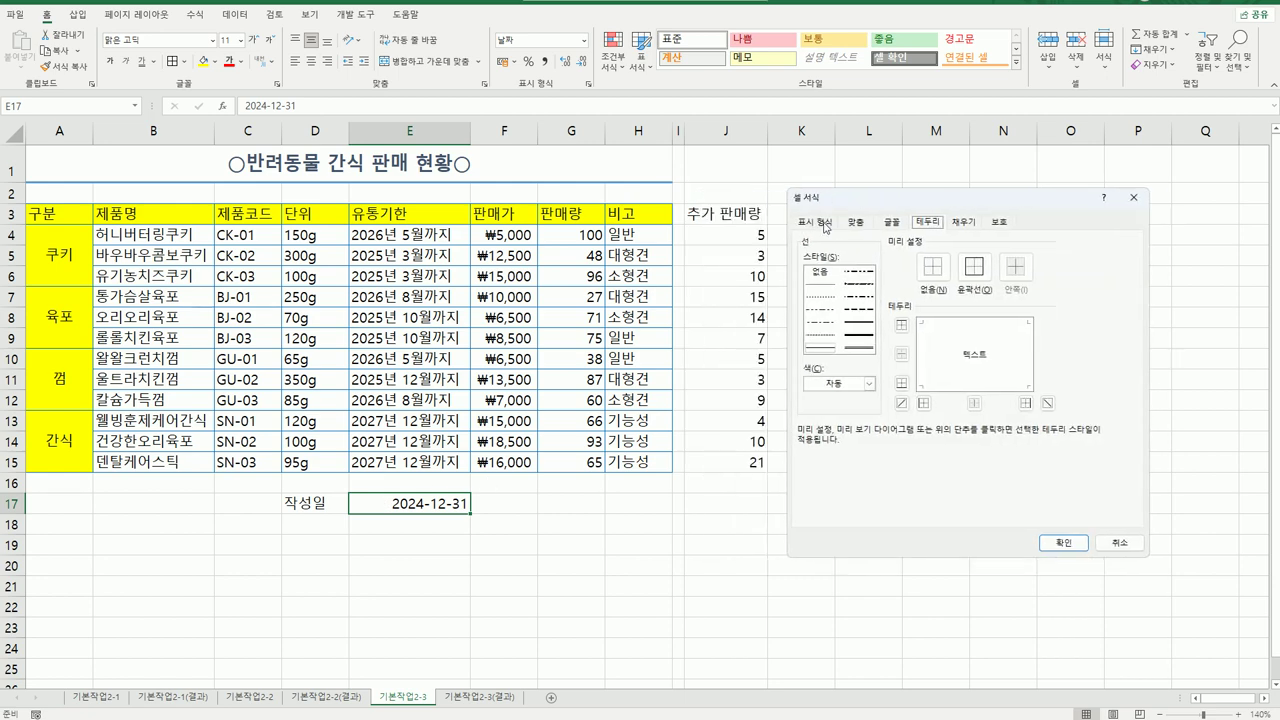
click(824, 223)
click(828, 366)
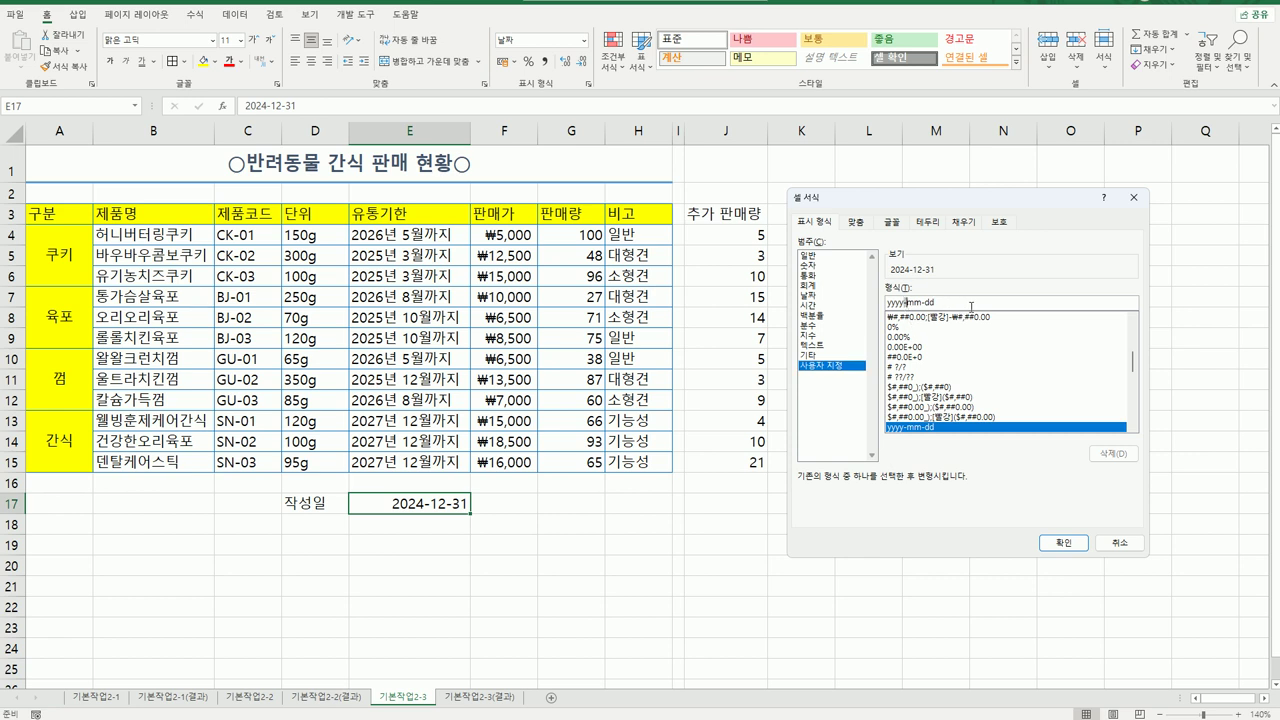
Step: Try to replace the first hyphen in the date format code with the Hanja 年 and a space
key(BackSpace)
text(년)
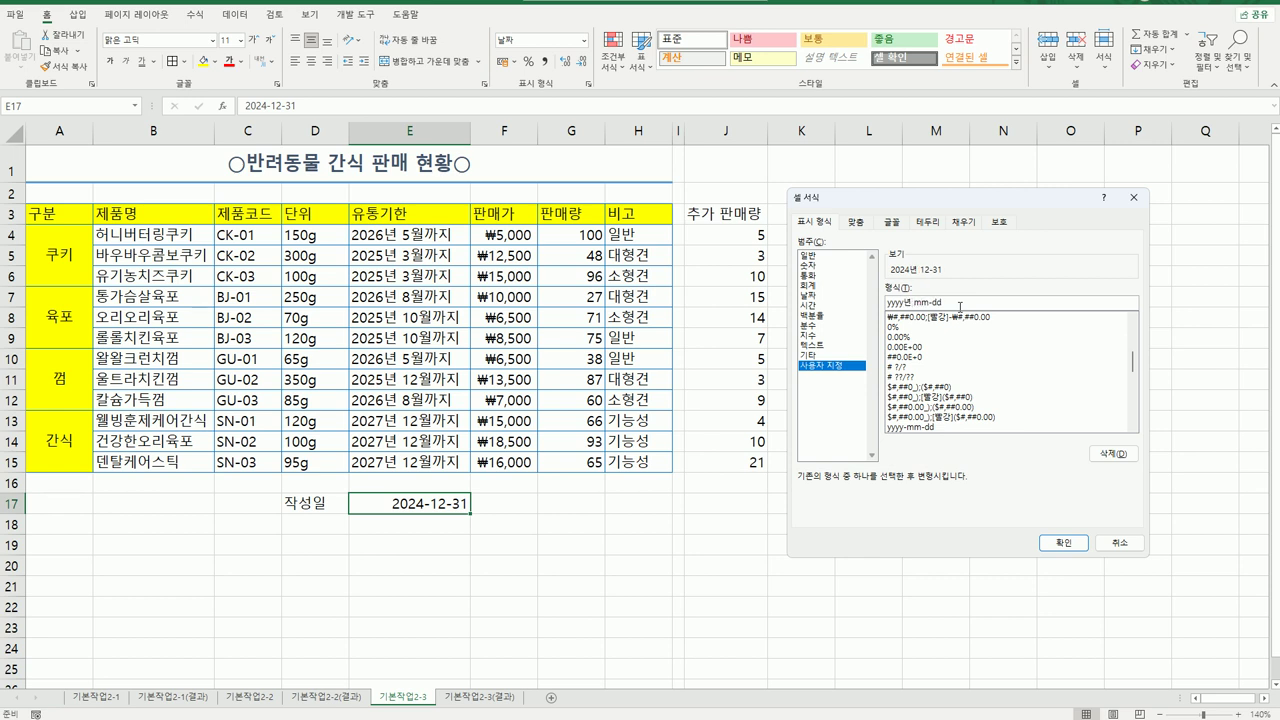
key(Left)
key(BackSpace)
text(ㄴ)
key(Hangul_Hanja)
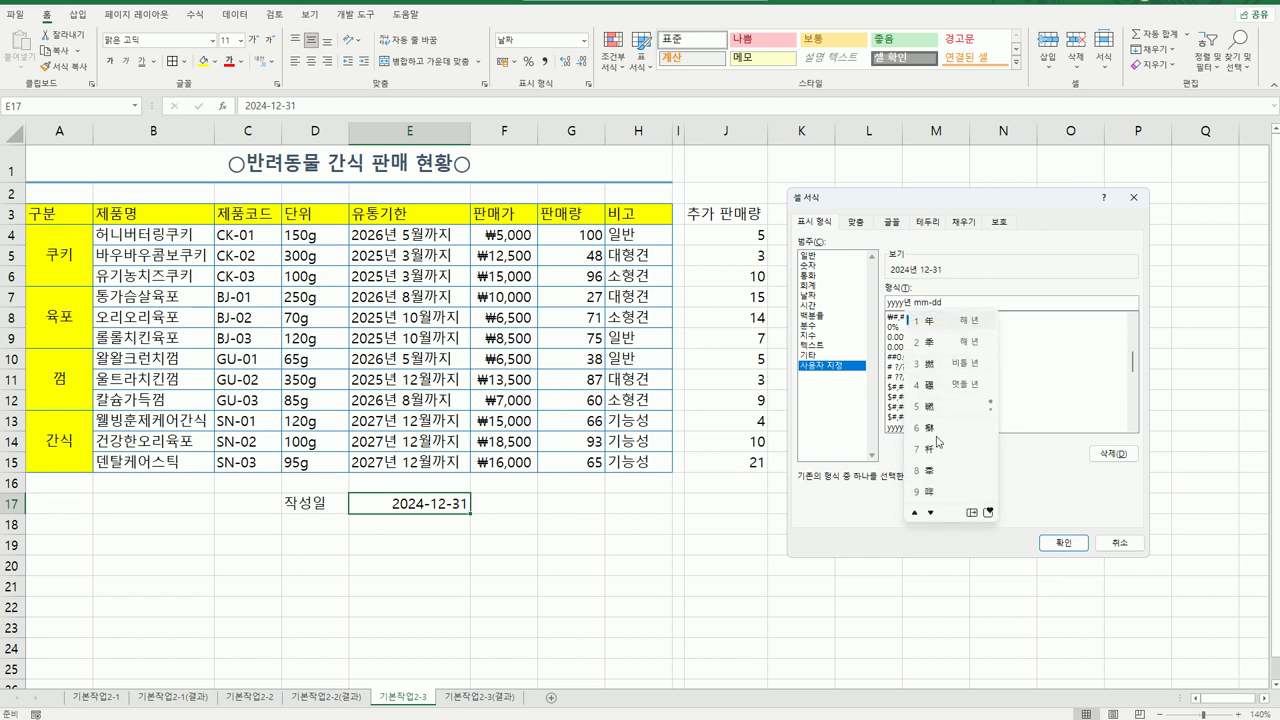
click(940, 333)
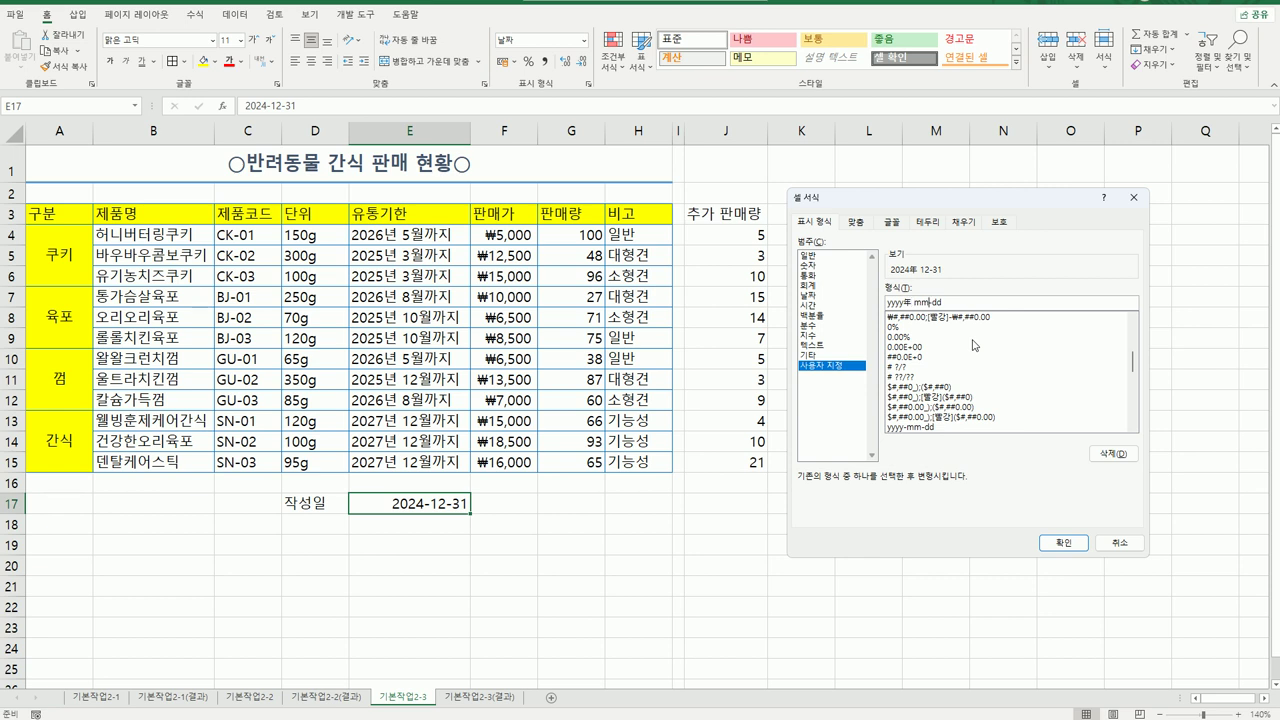
Step: Try to complete the date format code with the Hanja 月 after mm and 日 after dd
text(월)
key(Hangul_Hanja)
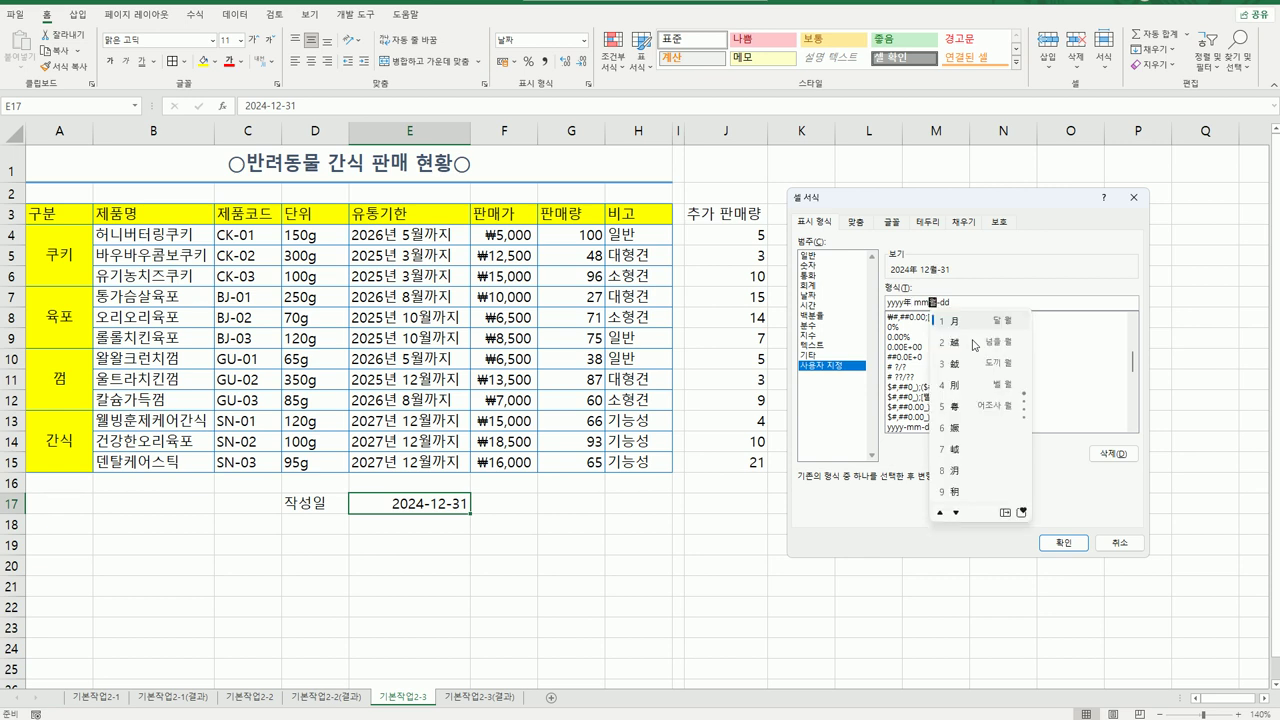
click(967, 327)
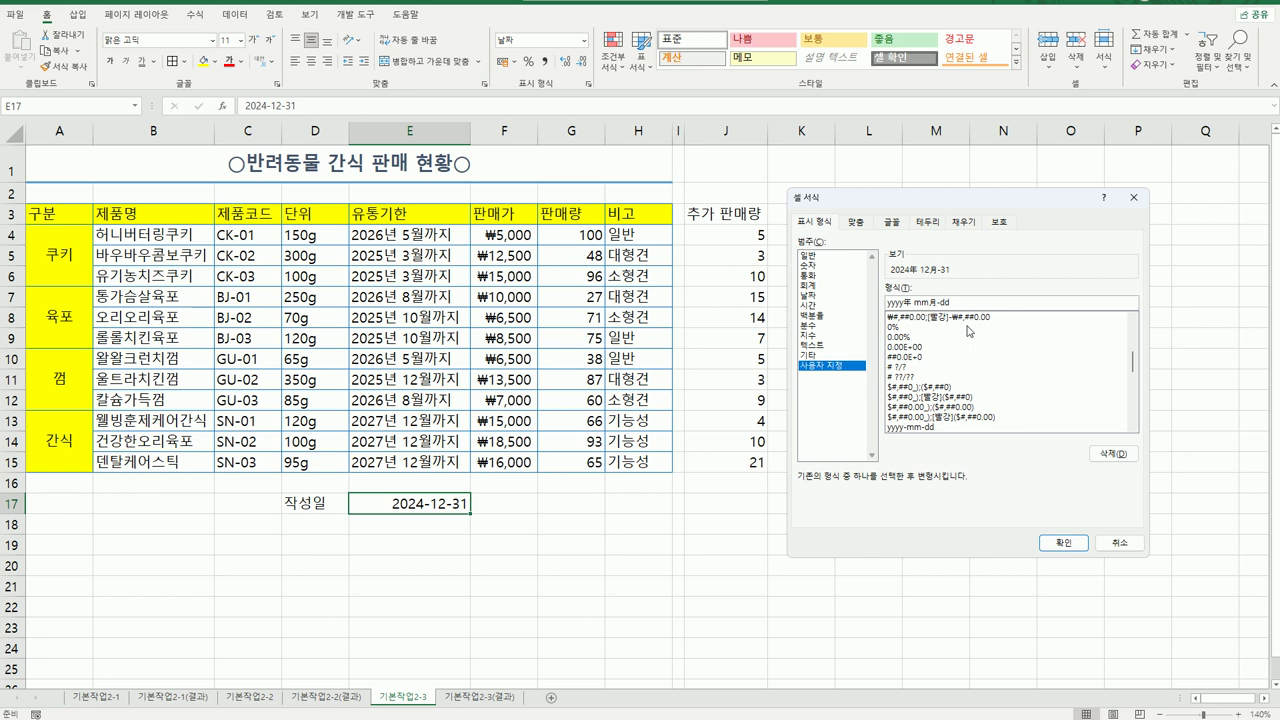
key(Delete)
text(일일)
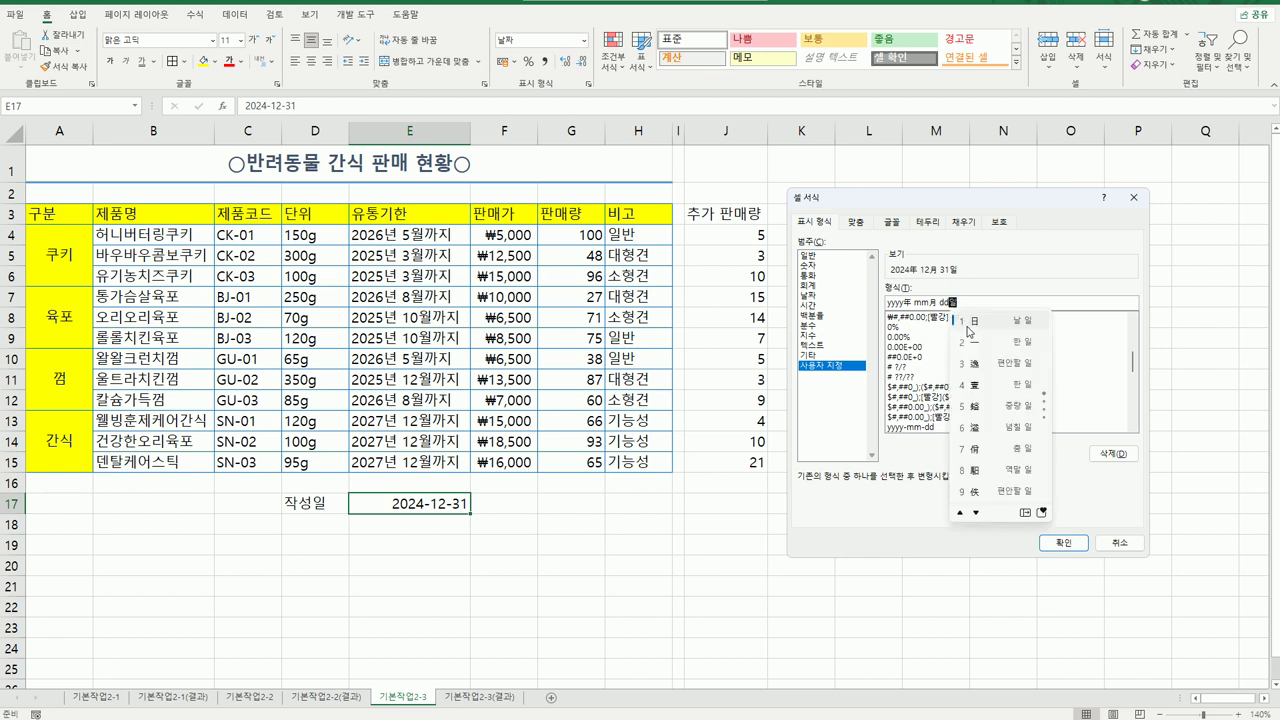
click(972, 325)
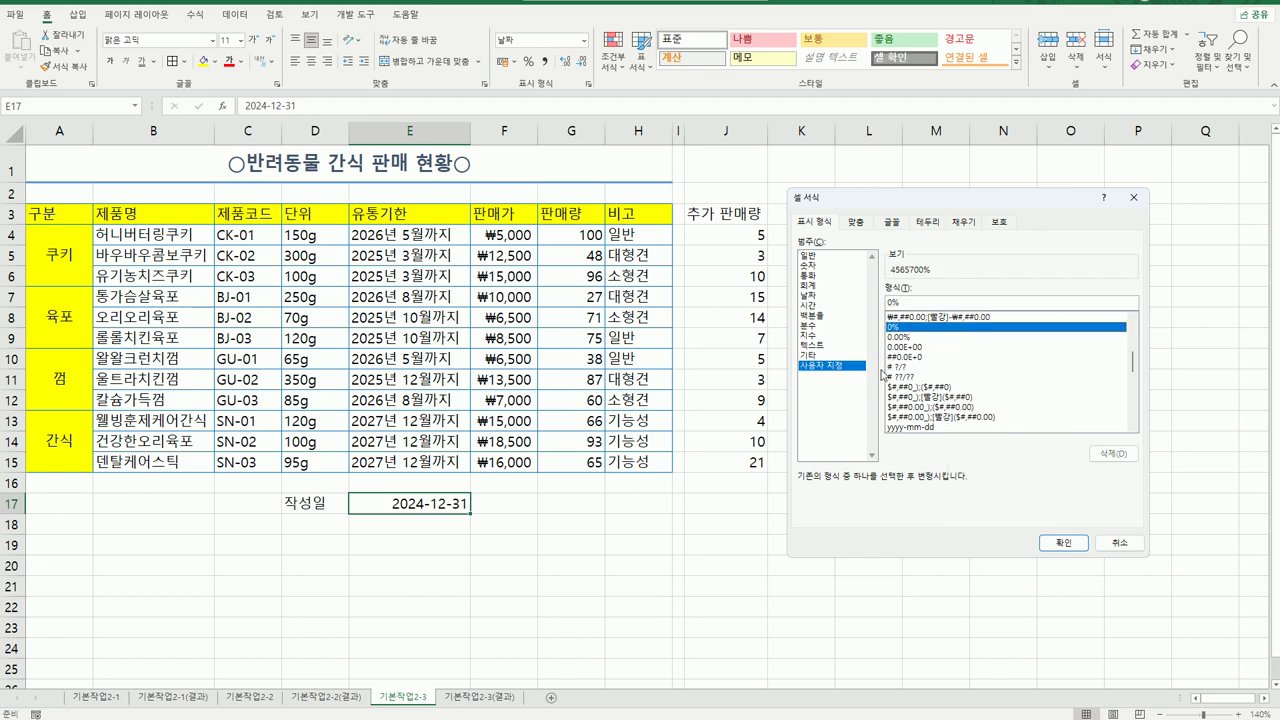
Step: Clear the custom format code and enter yyyy年 as its year part, using the Hanja character
double_click(935, 302)
key(BackSpace)
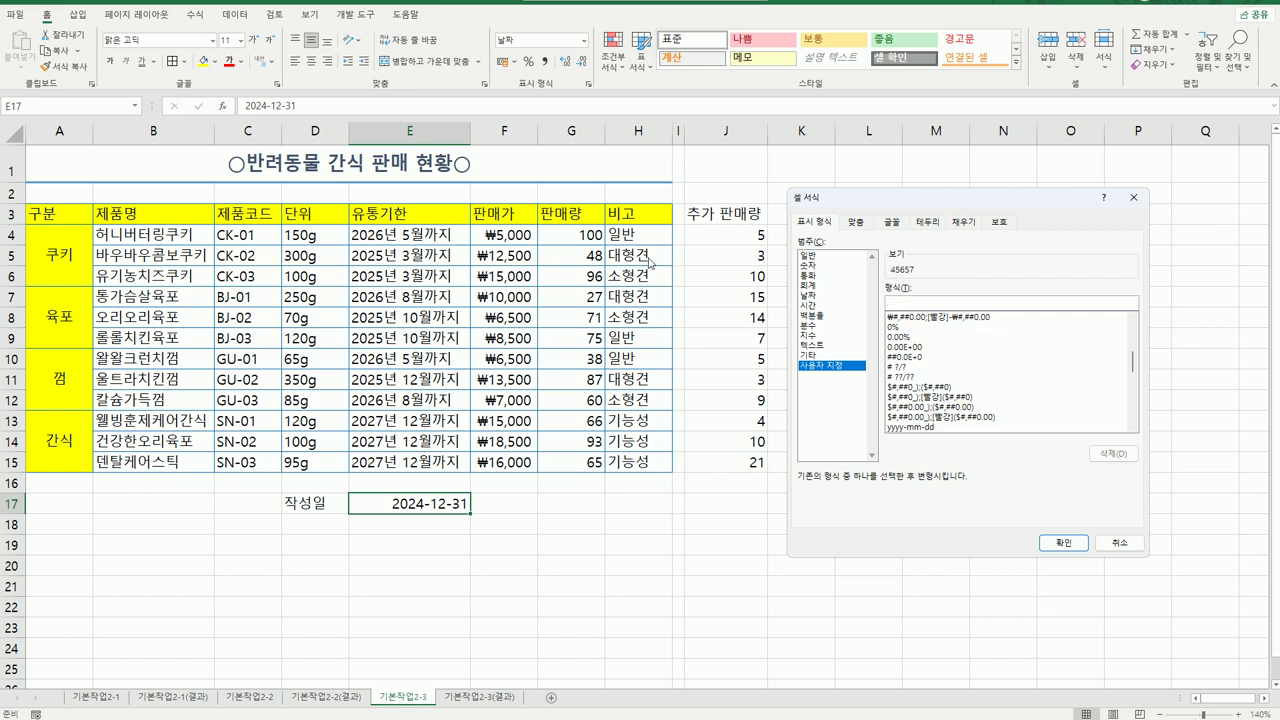
text(yyy)
key(BackSpace)
key(BackSpace)
text(년)
key(Hangul_Hanja)
click(917, 328)
Step: Complete the format code as yyyy年 mm月 dd日 with Hanja characters and apply it to E17
text(mm월)
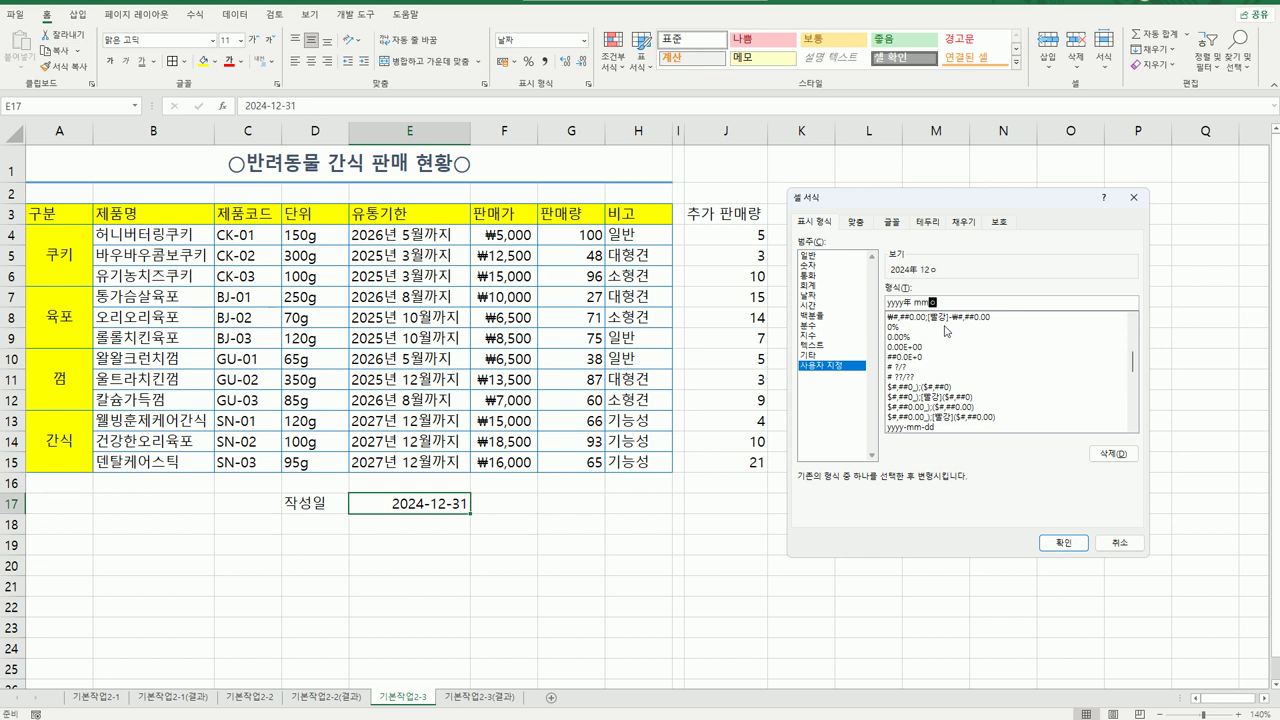
key(Hangul_Hanja)
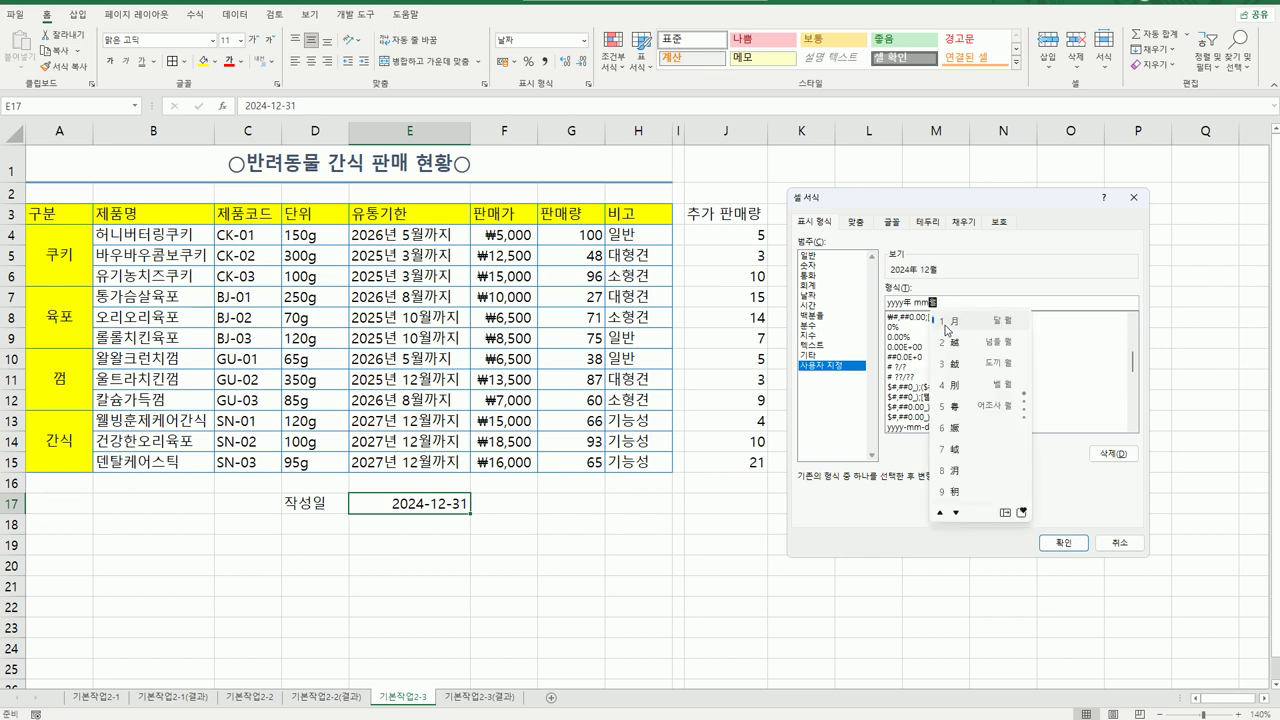
click(946, 330)
text(ㅇ)
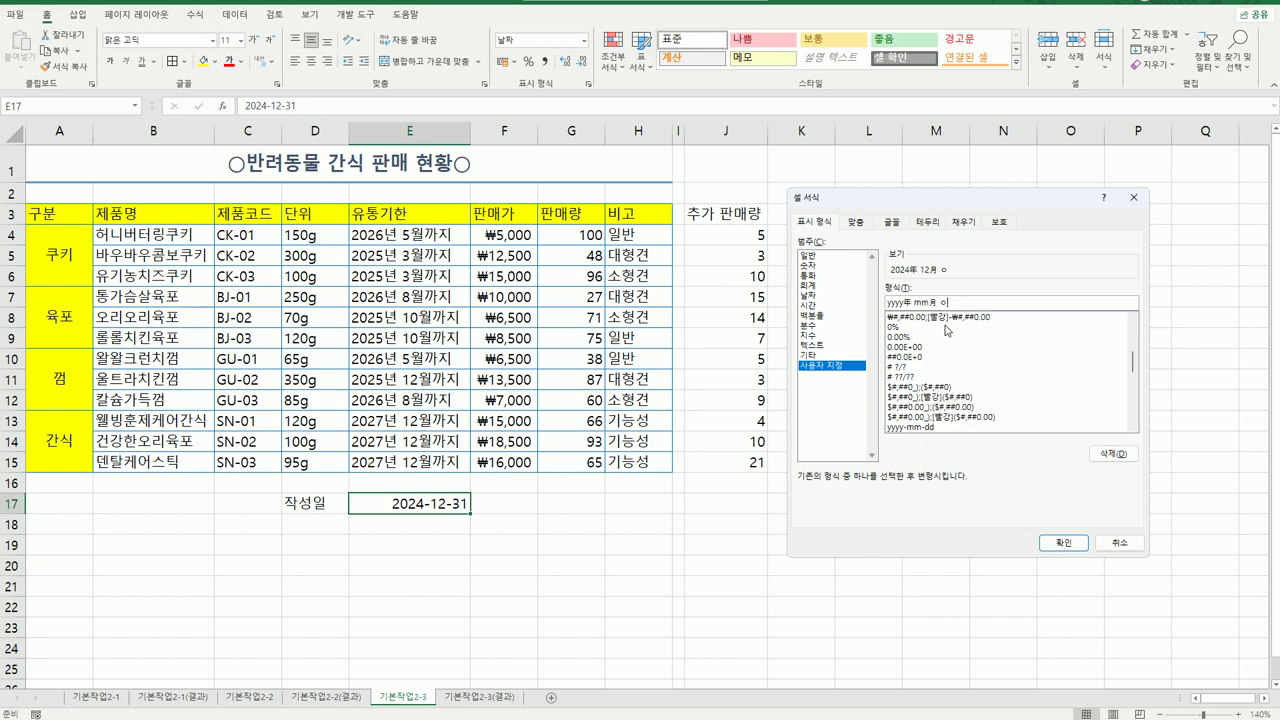
key(BackSpace)
text(dd일)
key(Hangul_Hanja)
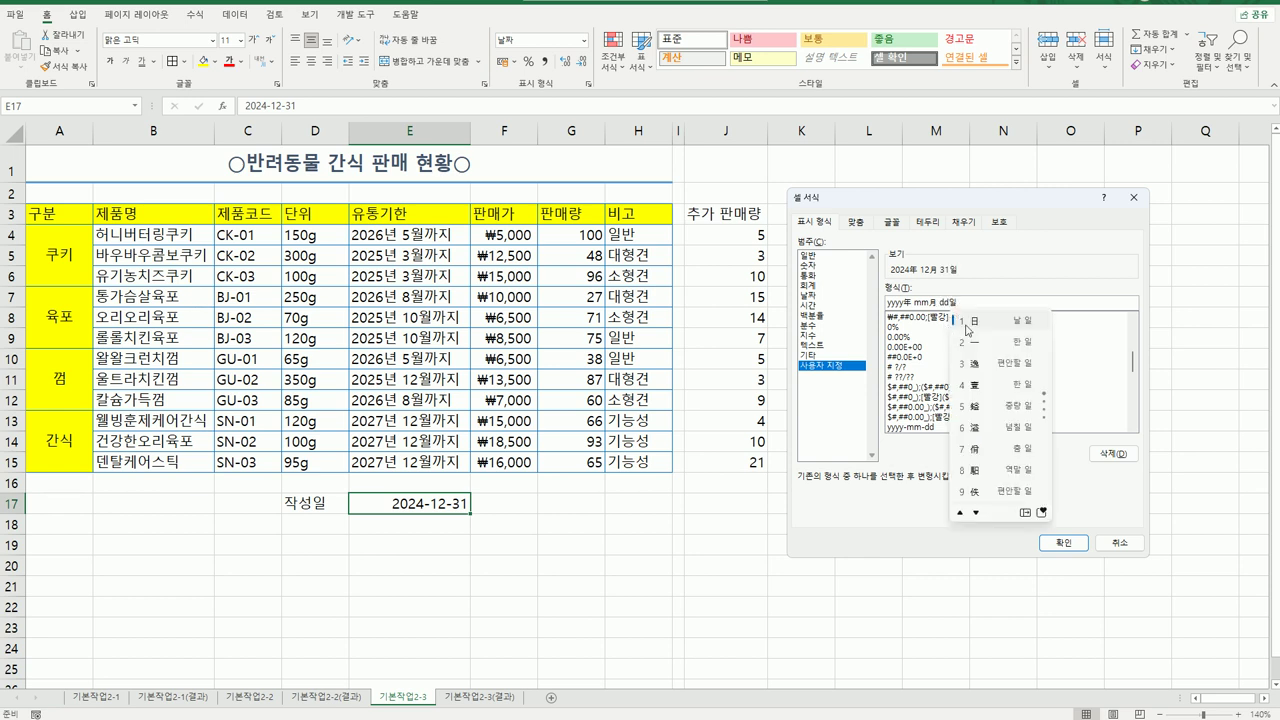
click(970, 330)
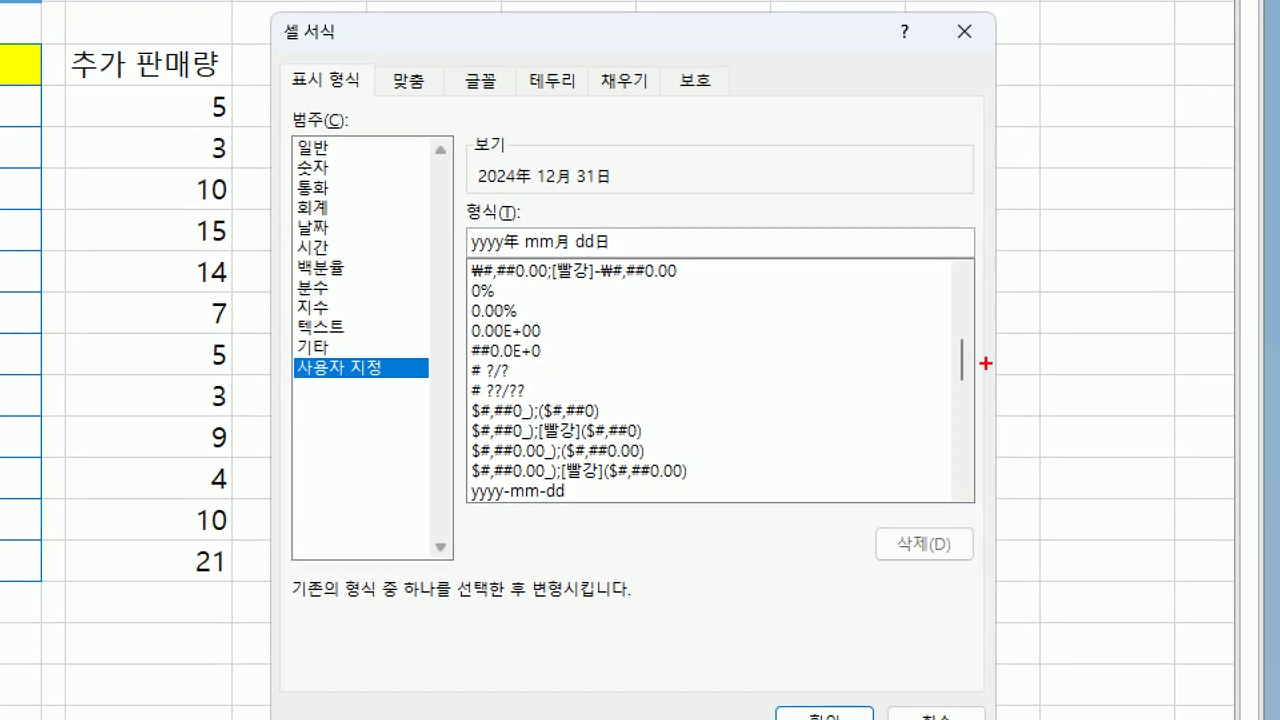
mouse_move(641, 275)
mouse_down()
mouse_move(614, 283)
mouse_move(400, 198)
mouse_move(660, 250)
mouse_move(640, 288)
mouse_up()
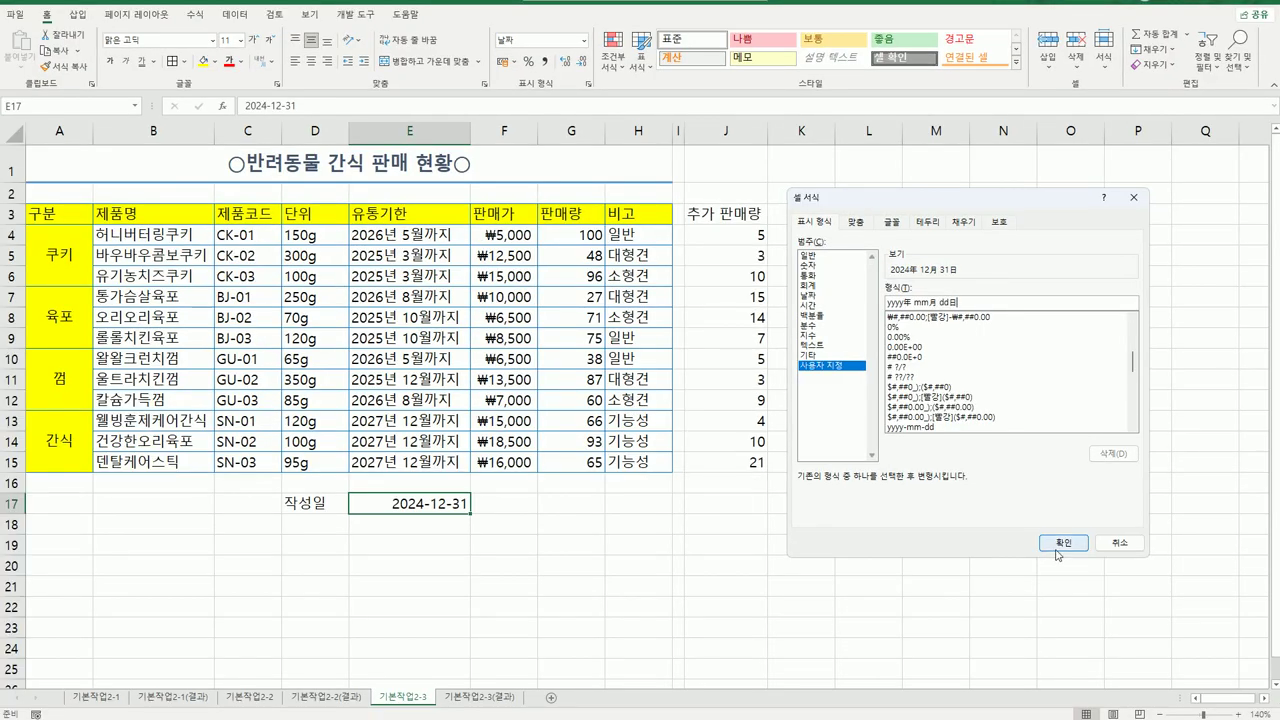
click(1055, 548)
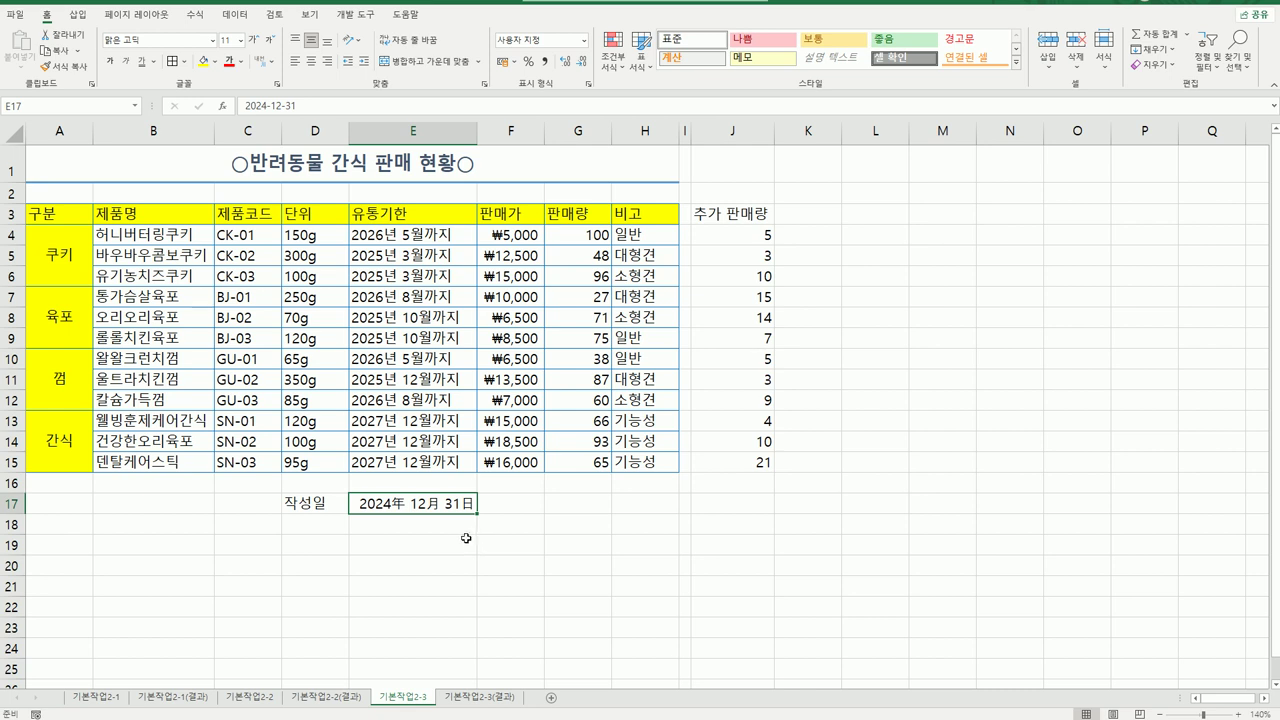
Step: Compare the finished 기본작업2-3 sheet with the 기본작업2-3(결과) result sheet
click(495, 699)
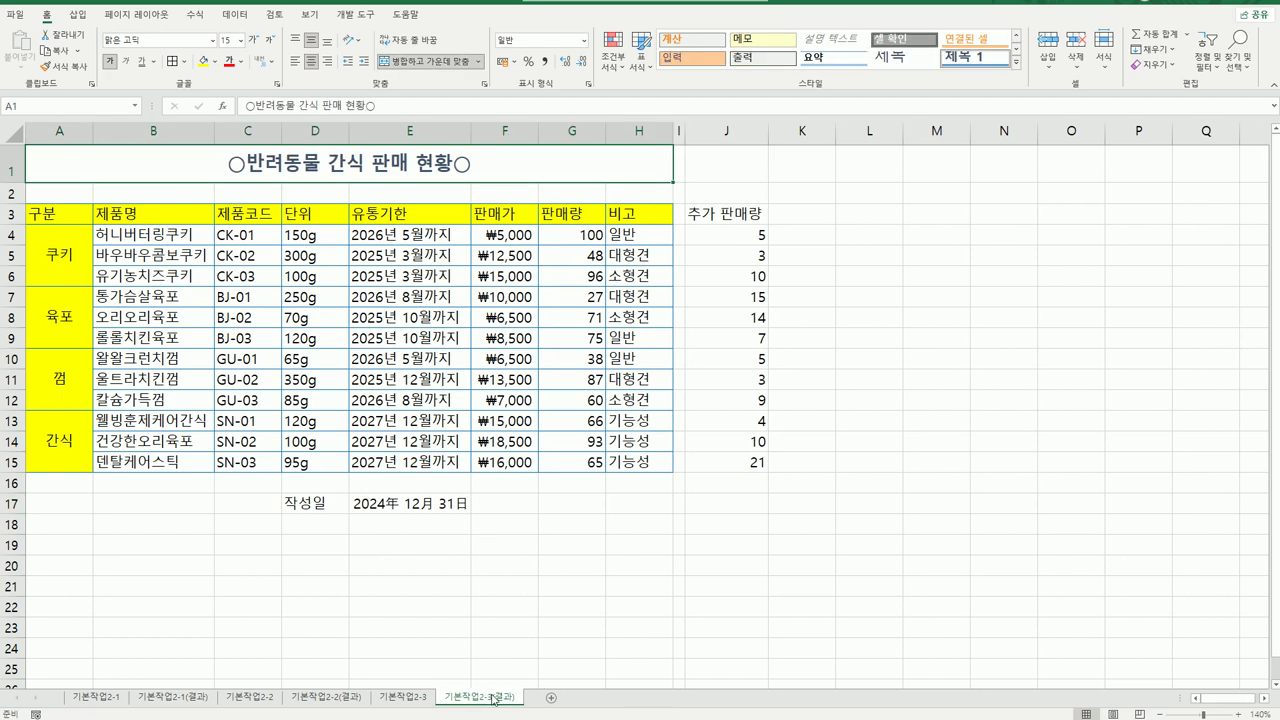
click(425, 700)
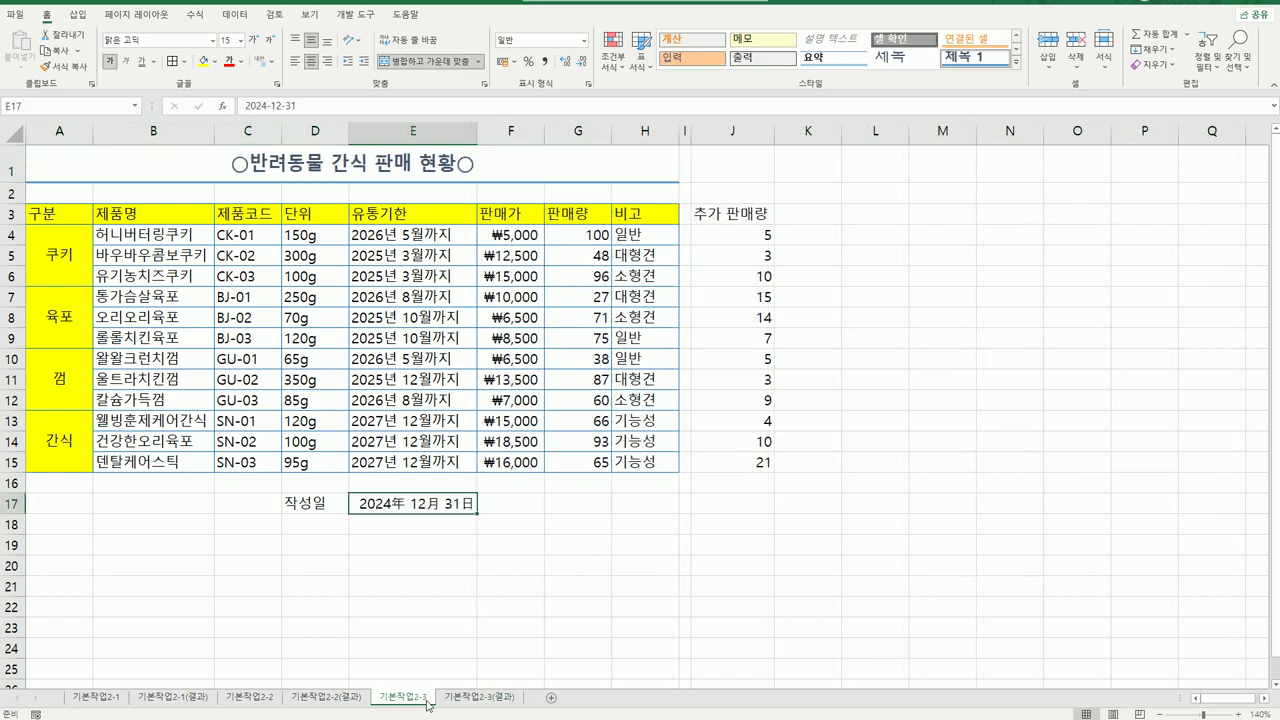
click(487, 703)
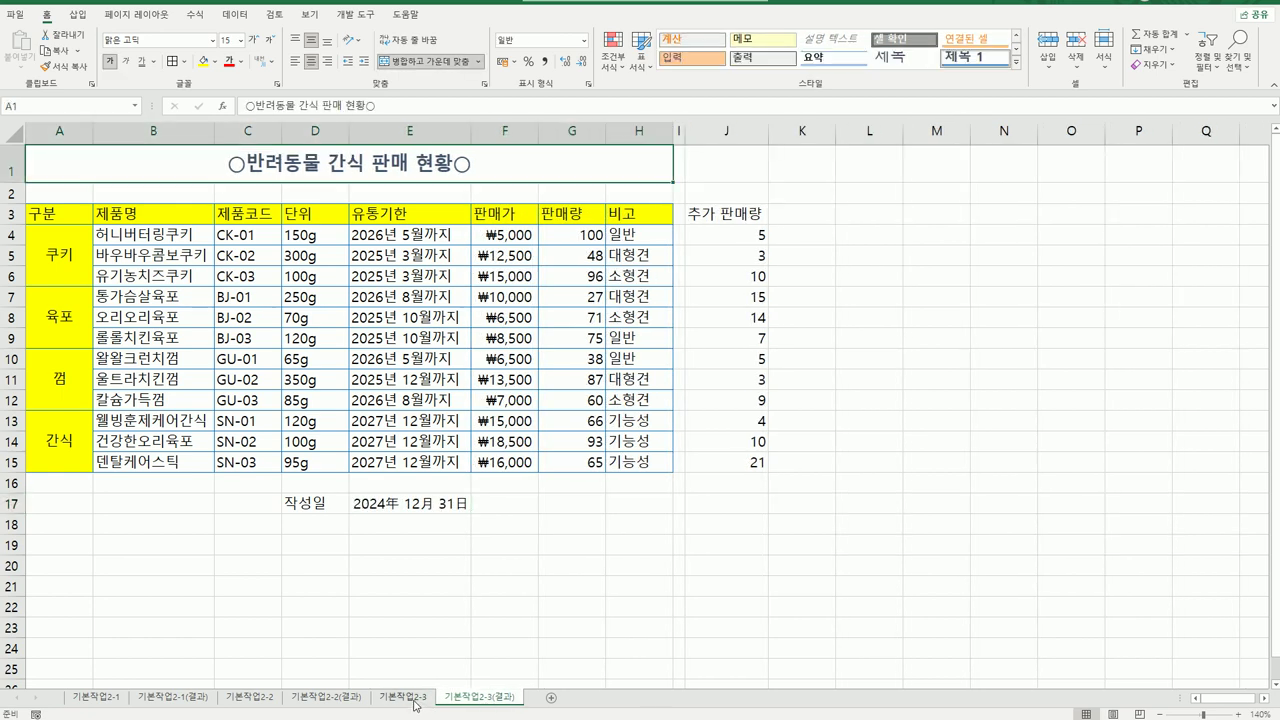
click(415, 701)
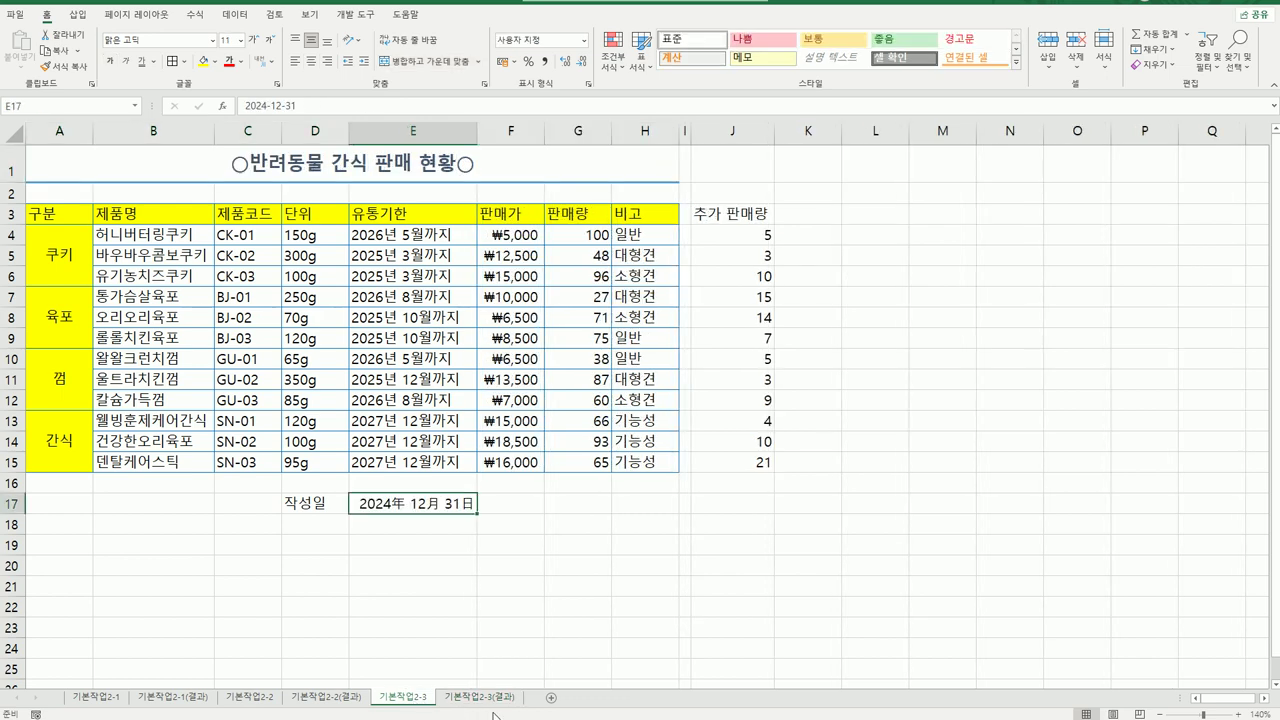